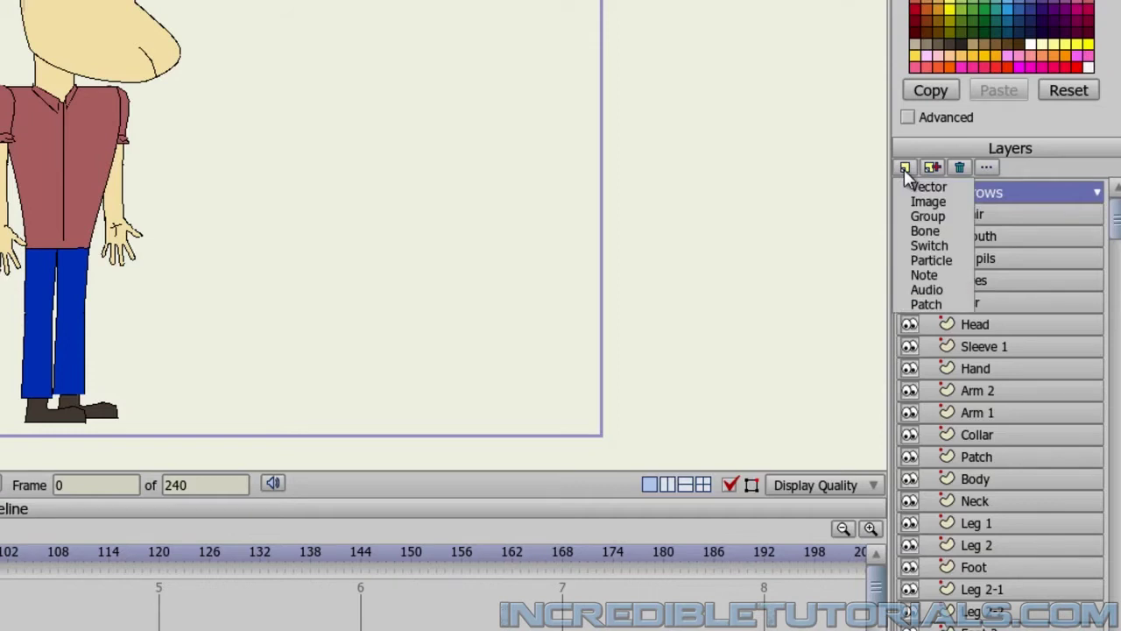
Step: Add a new bone layer above the character's part layers and name it Steve
{"action": "left_click", "coordinate": [946, 229]}
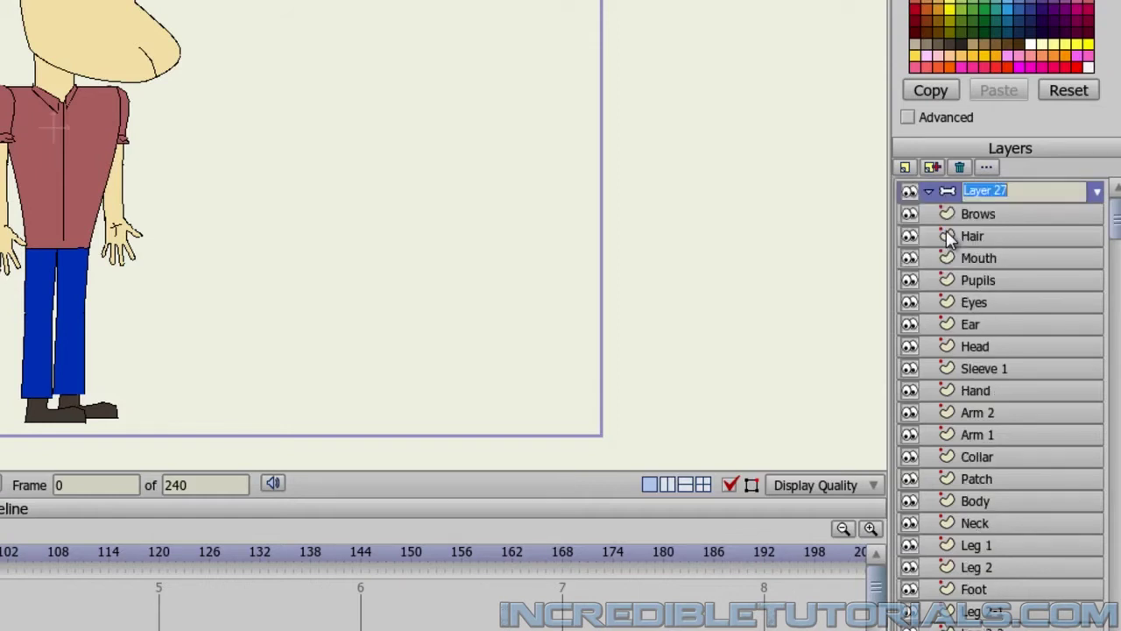
{"action": "type", "text": "Steve"}
{"action": "key", "text": "Return"}
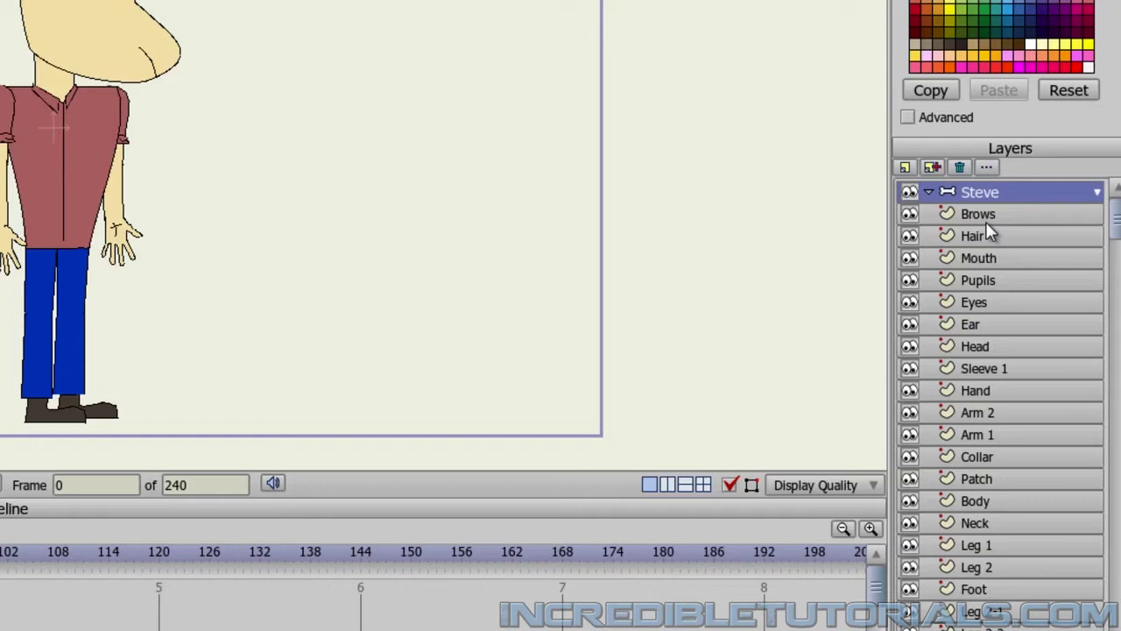
Step: Select all the body-part layers from Brows down to the lowest Arm 2 and nest them inside the Steve bone layer
{"action": "left_click", "coordinate": [985, 219]}
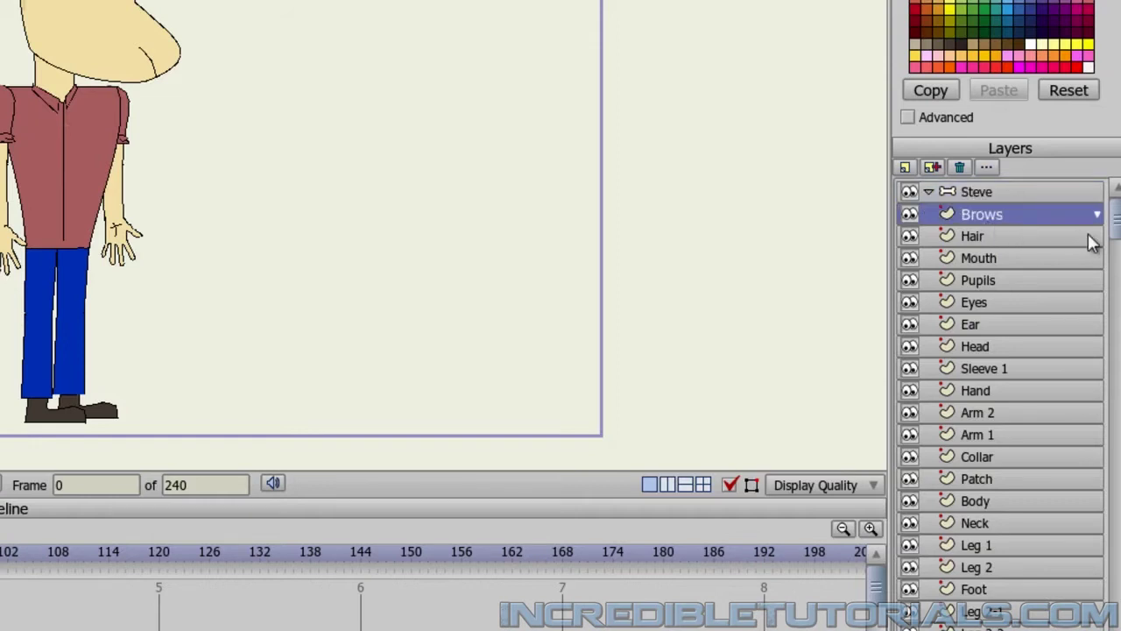
{"action": "scroll", "coordinate": [1117, 224], "scroll_direction": "down", "scroll_amount": 3}
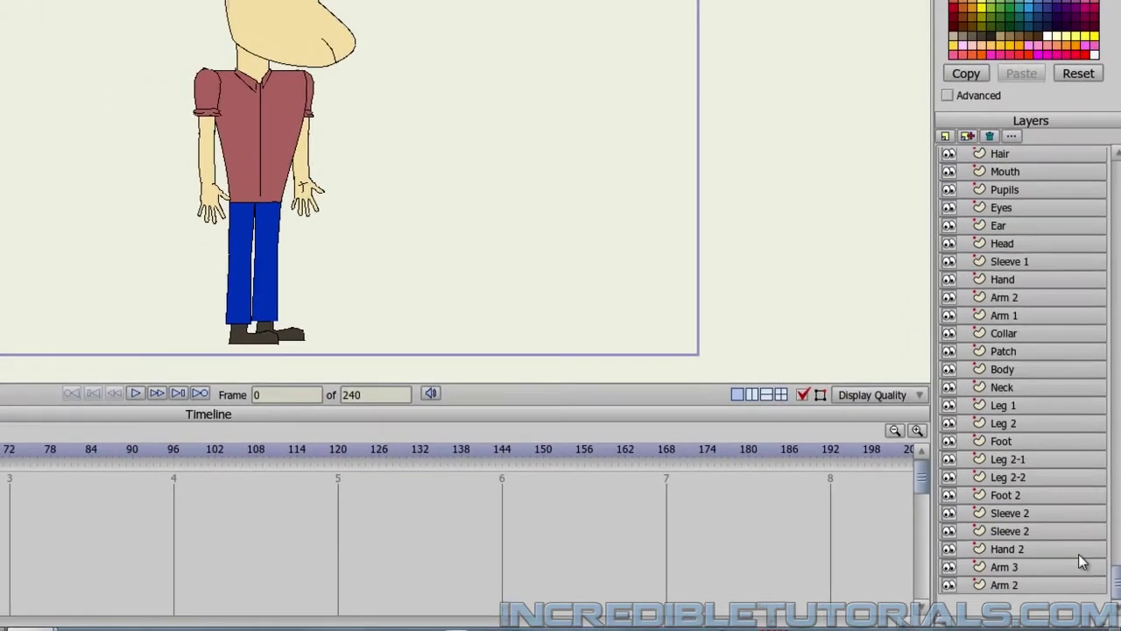
{"action": "left_click", "coordinate": [1008, 585], "text": "shift"}
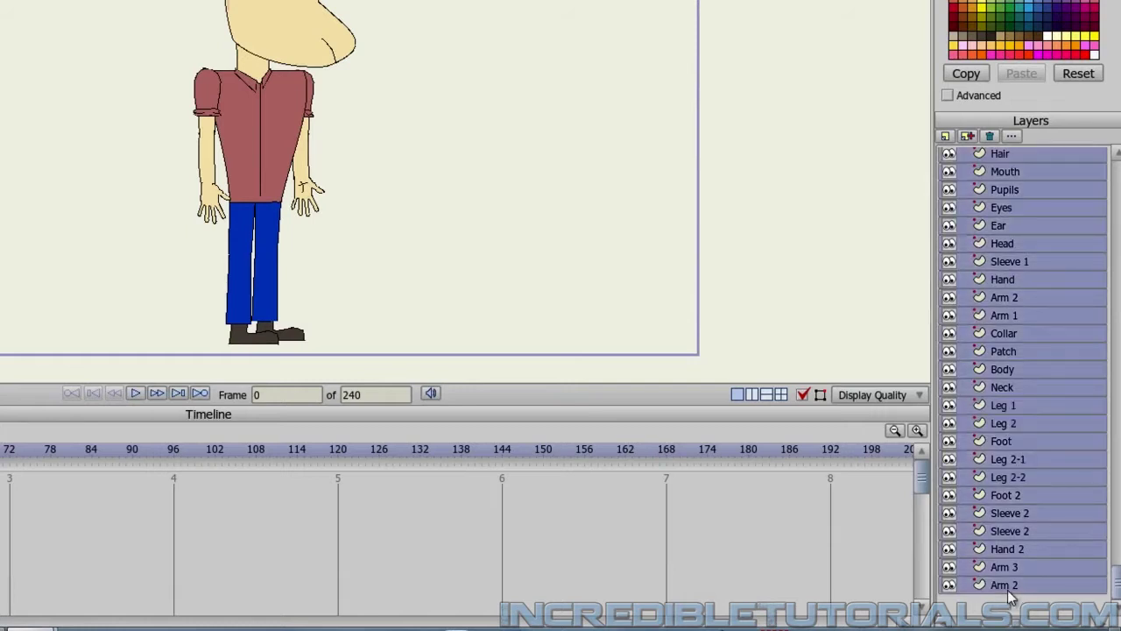
{"action": "left_click_drag", "start_coordinate": [1117, 596], "coordinate": [1116, 188]}
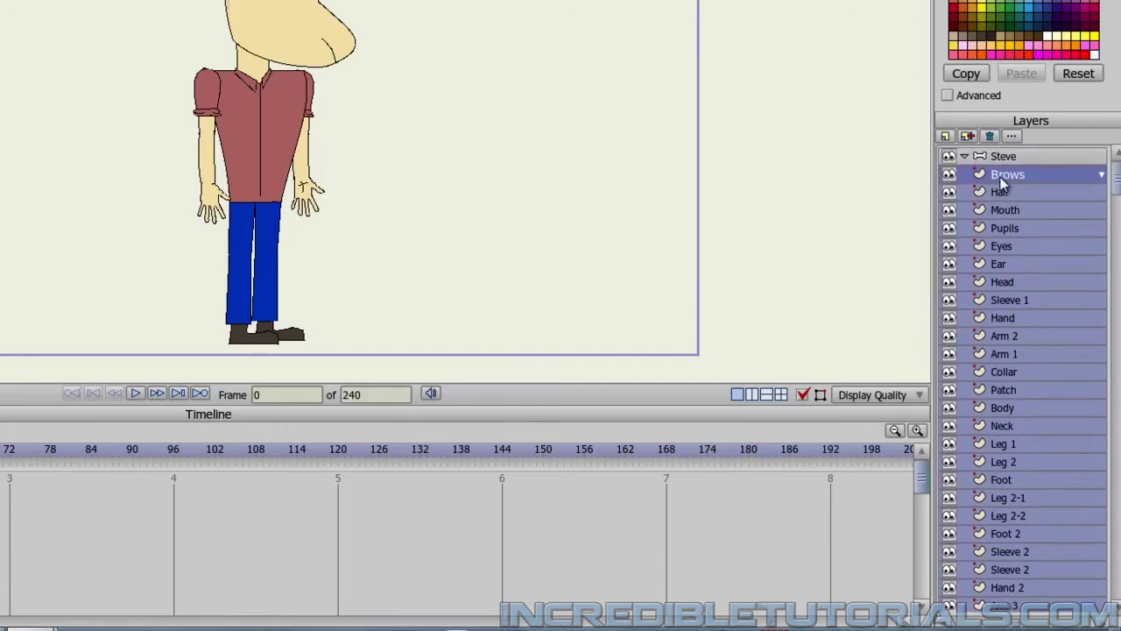
{"action": "left_click_drag", "start_coordinate": [1000, 176], "coordinate": [1003, 161]}
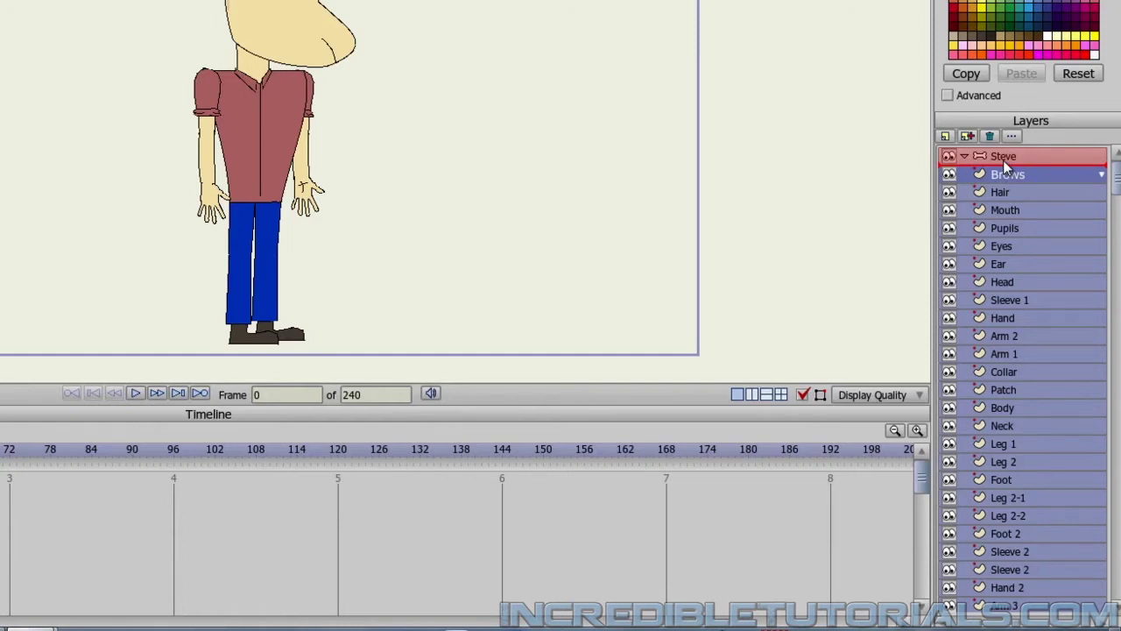
{"action": "left_click_drag", "start_coordinate": [1003, 160], "coordinate": [1003, 160]}
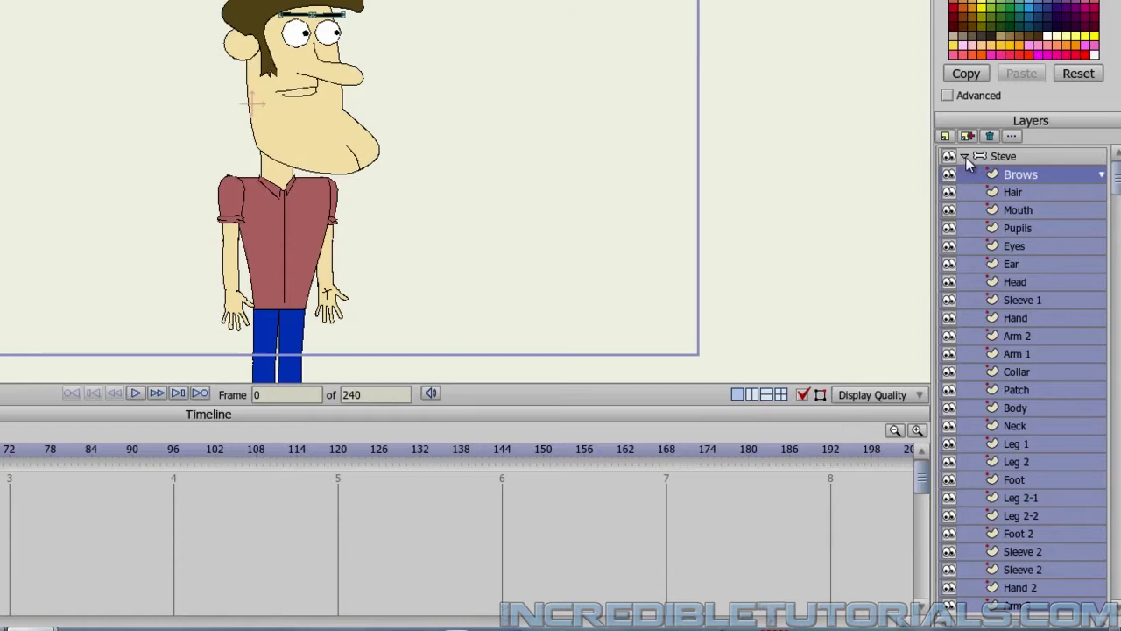
Step: Collapse and expand the Steve bone layer to check which part layers are nested inside it
{"action": "left_click", "coordinate": [966, 157]}
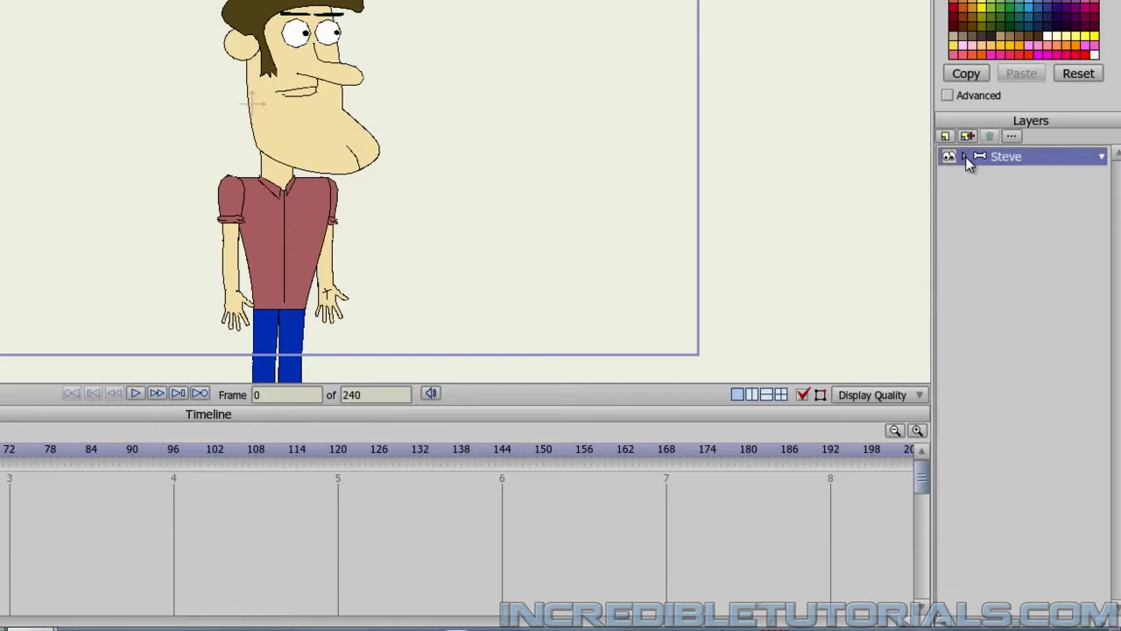
{"action": "left_click", "coordinate": [965, 158]}
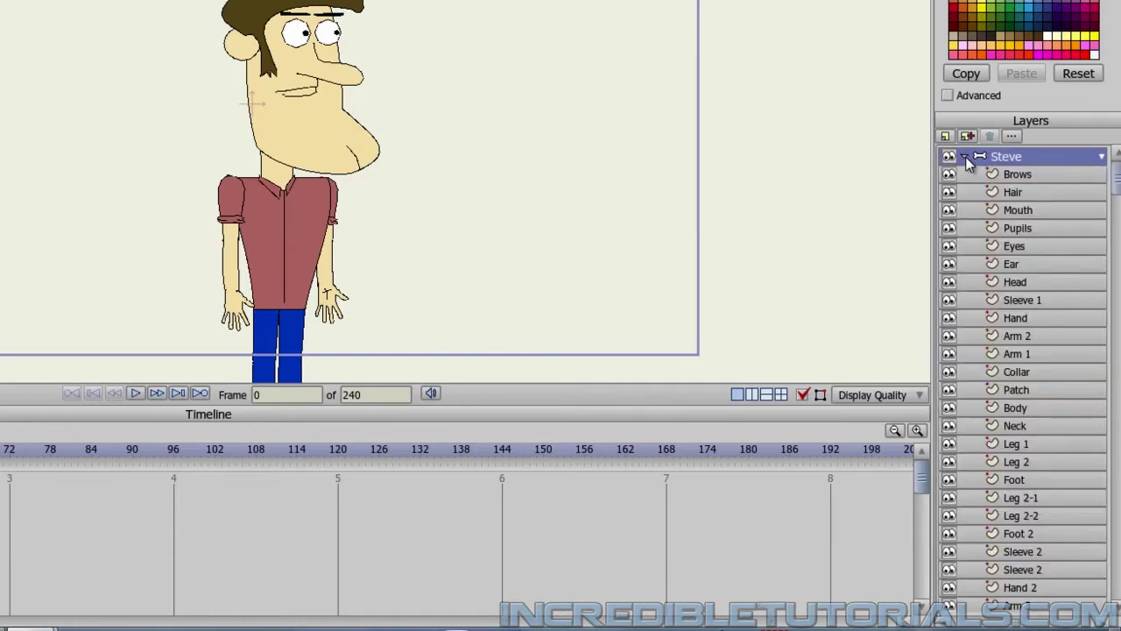
{"action": "left_click", "coordinate": [965, 158]}
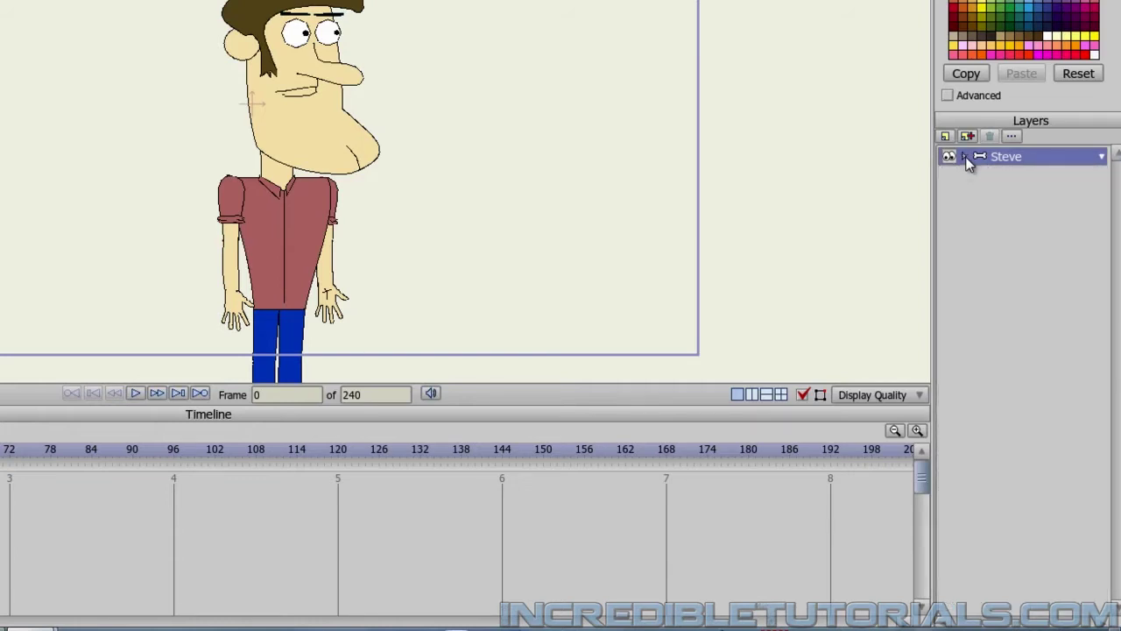
{"action": "left_click", "coordinate": [965, 157]}
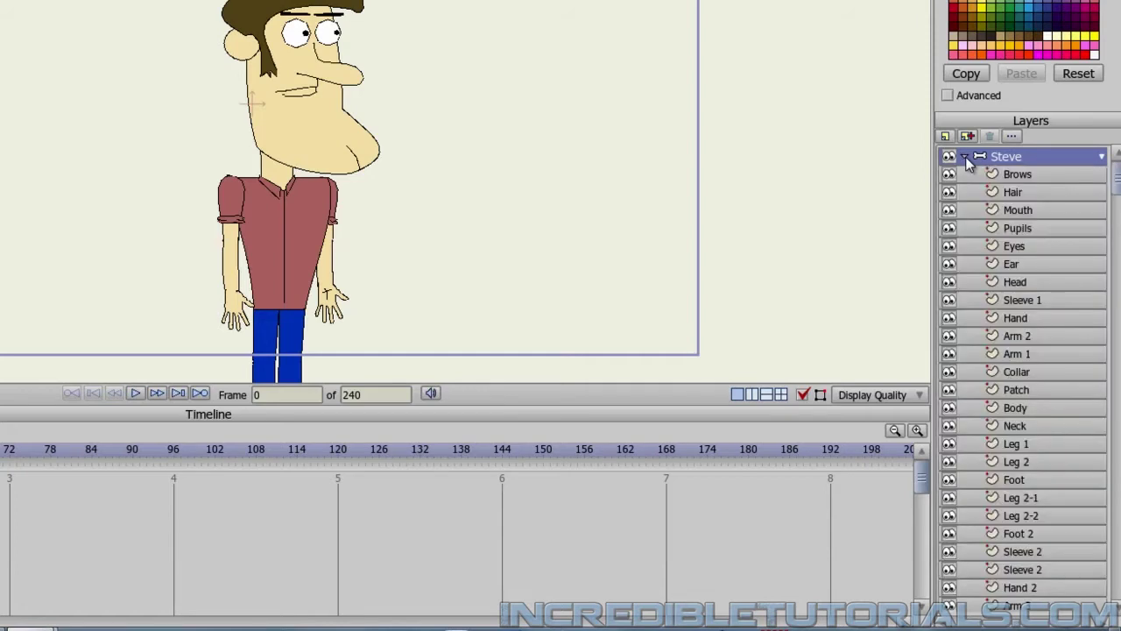
{"action": "left_click", "coordinate": [966, 157]}
{"action": "left_click", "coordinate": [965, 158]}
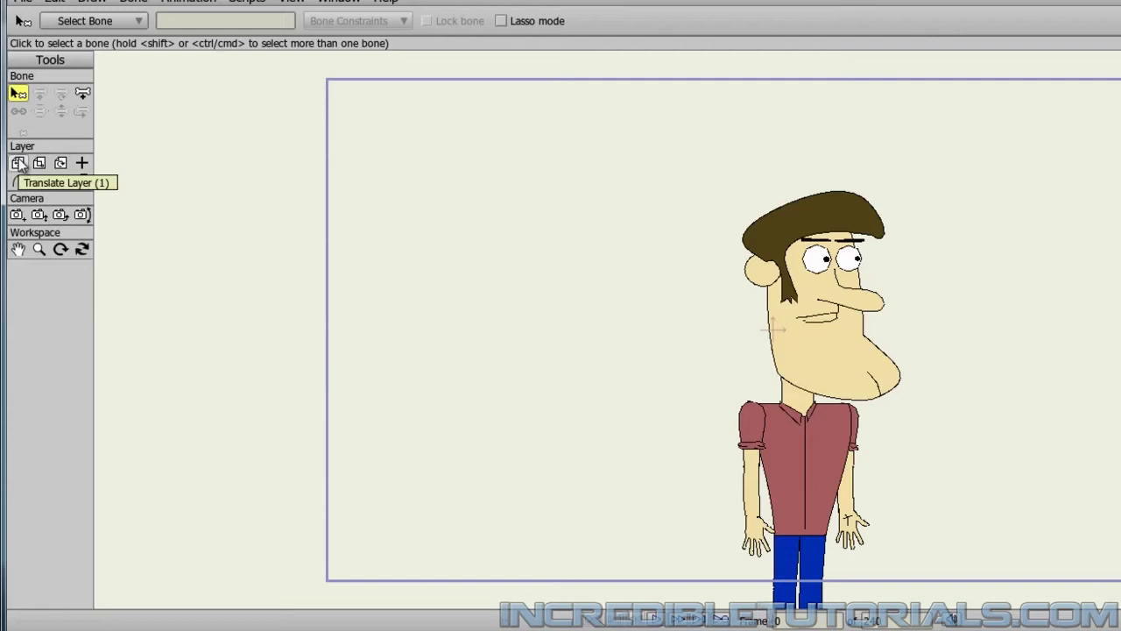
Step: Translate the whole Steve bone layer upward and slightly left so the full character stands inside the frame
{"action": "left_click", "coordinate": [18, 164]}
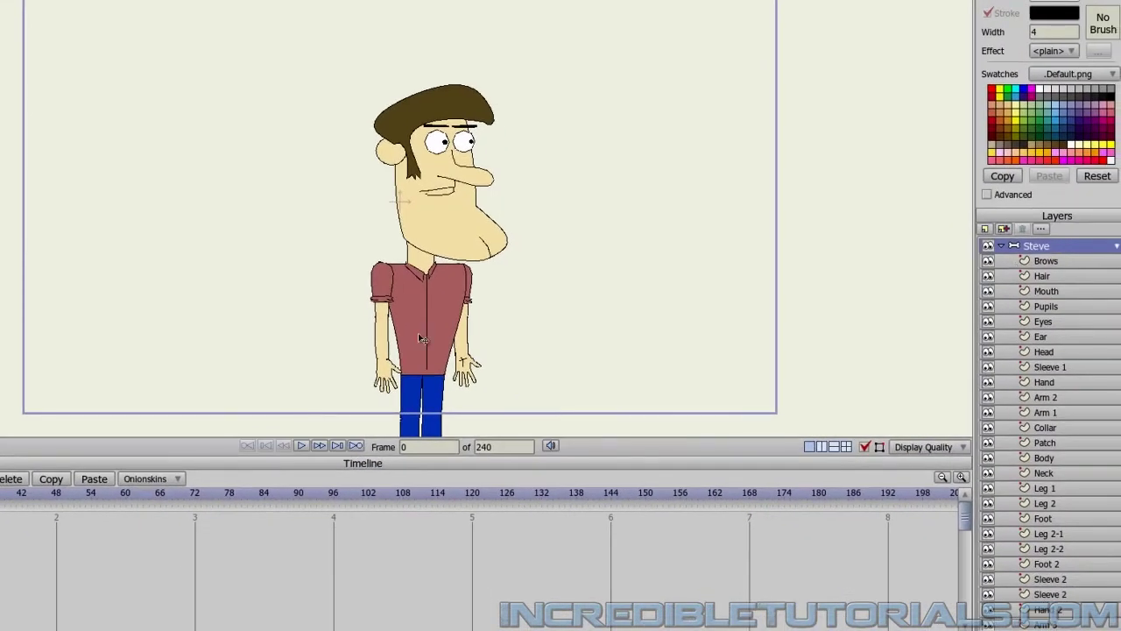
{"action": "left_click_drag", "start_coordinate": [421, 336], "coordinate": [403, 249]}
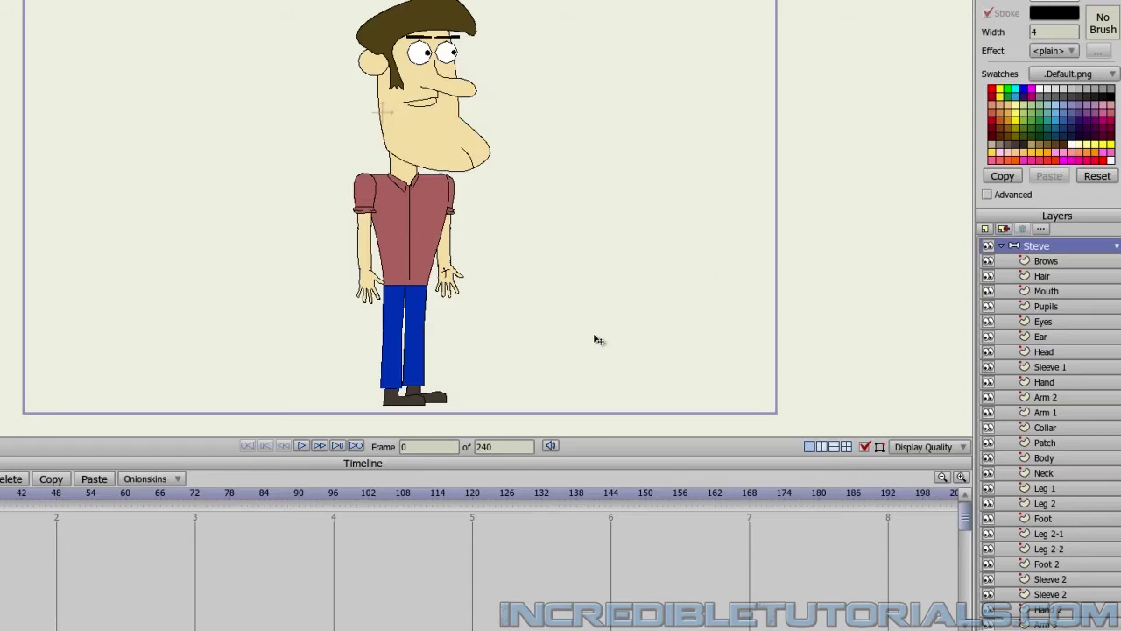
Step: Add a new vector layer directly above the Neck layer and name it Butt
{"action": "scroll", "coordinate": [554, 360], "scroll_direction": "up", "scroll_amount": 2}
{"action": "scroll", "coordinate": [531, 388], "scroll_direction": "up", "scroll_amount": 2}
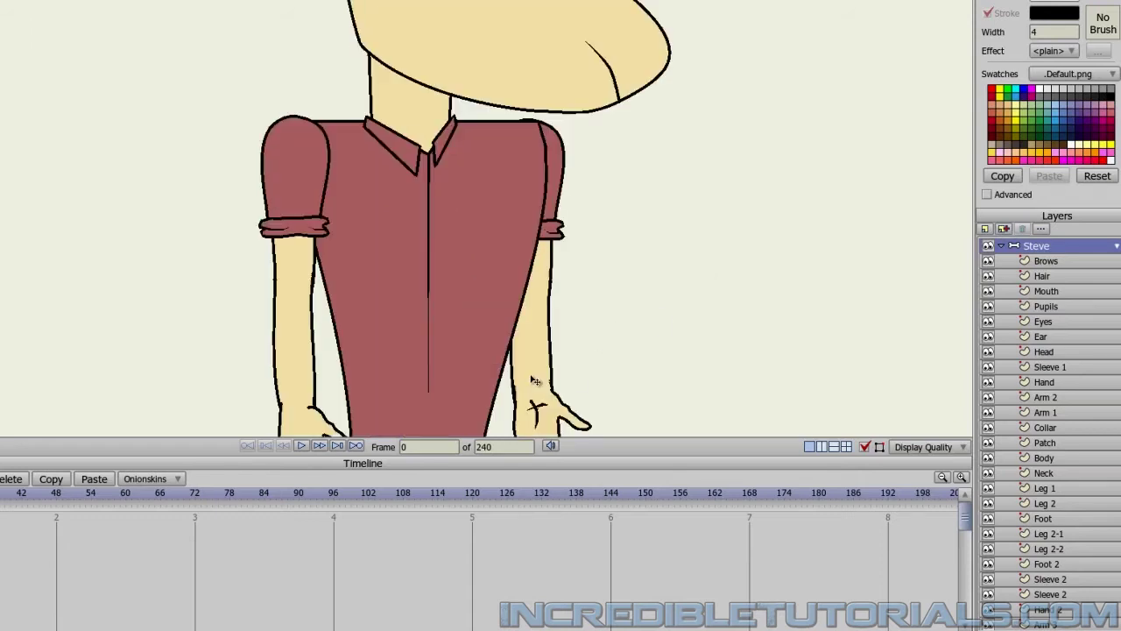
{"action": "left_click_drag", "start_coordinate": [543, 390], "coordinate": [536, 189]}
{"action": "scroll", "coordinate": [524, 264], "scroll_direction": "up", "scroll_amount": 1}
{"action": "left_click_drag", "start_coordinate": [523, 262], "coordinate": [555, 215]}
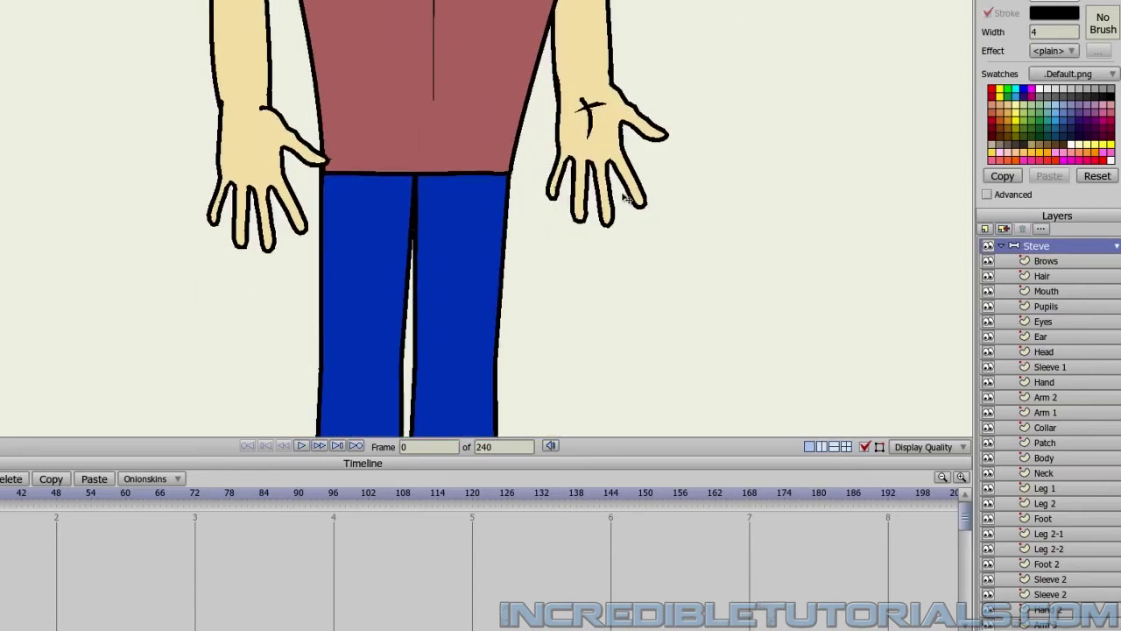
{"action": "left_click", "coordinate": [1049, 475]}
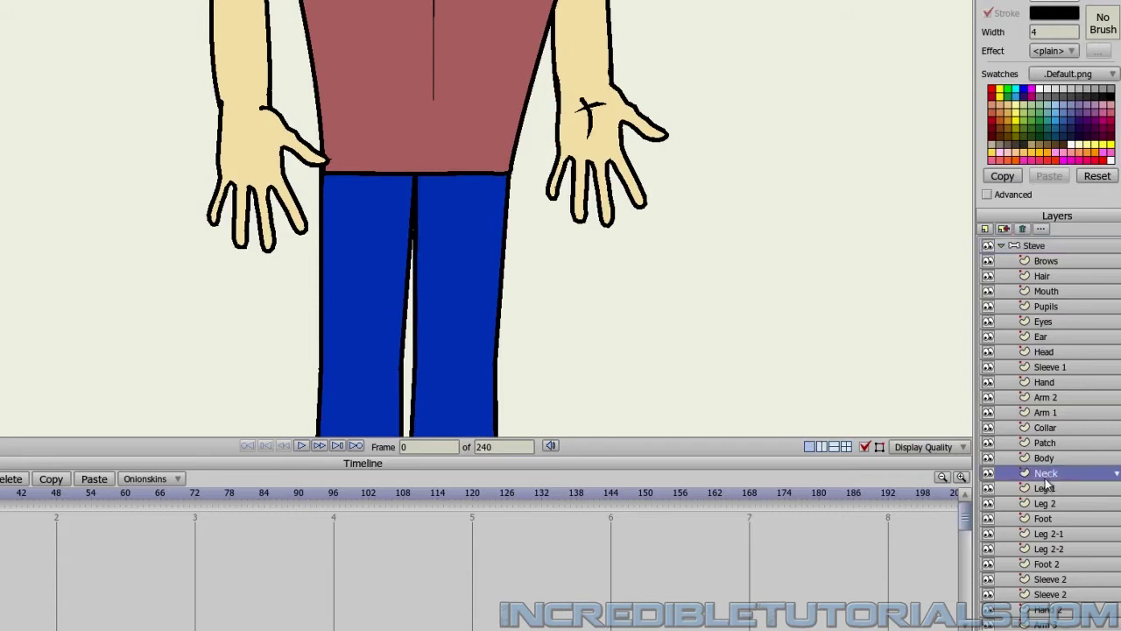
{"action": "left_click", "coordinate": [985, 230]}
{"action": "left_click", "coordinate": [987, 241]}
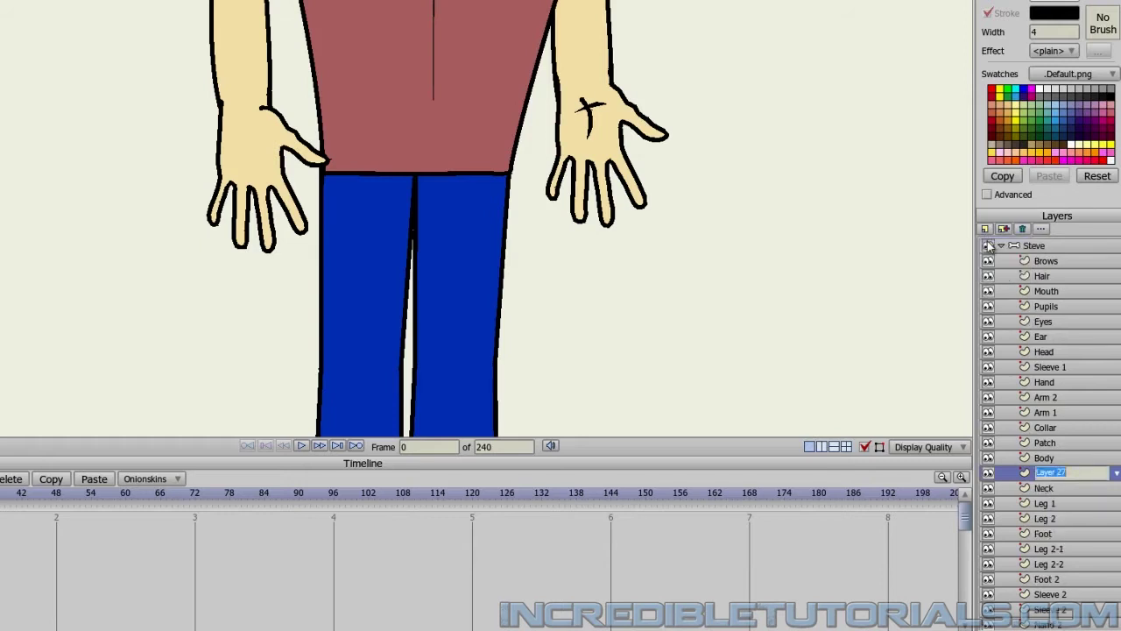
{"action": "type", "text": "Butt"}
{"action": "key", "text": "Return"}
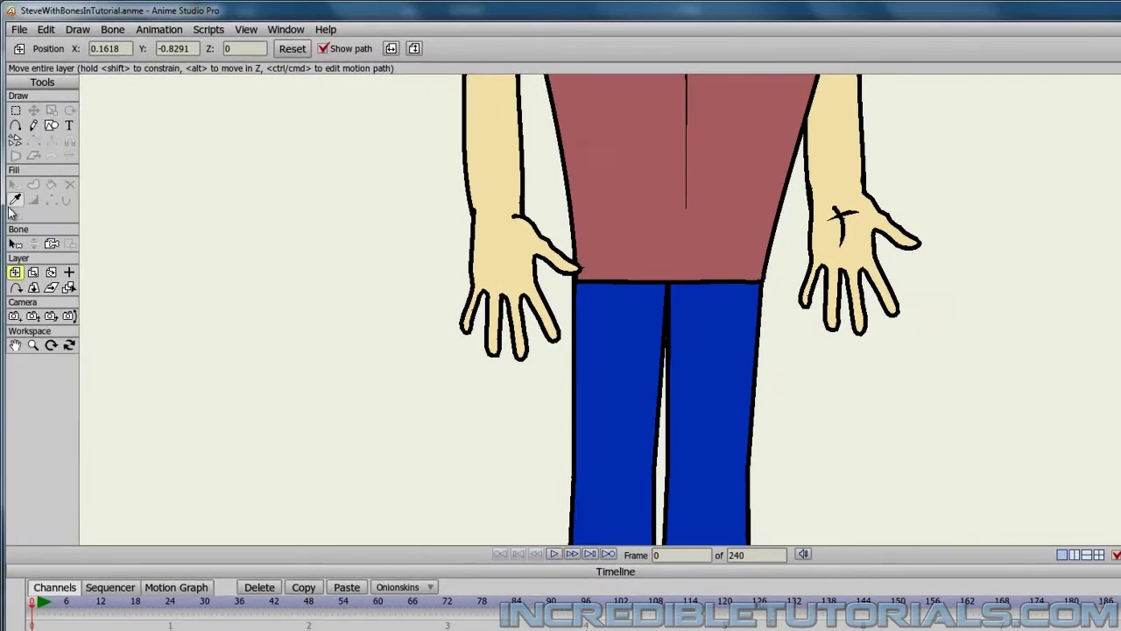
Step: Sample the blue trouser style and draw a flat oval spanning the waist at the shirt's lower edge on the Butt layer
{"action": "left_click", "coordinate": [14, 200]}
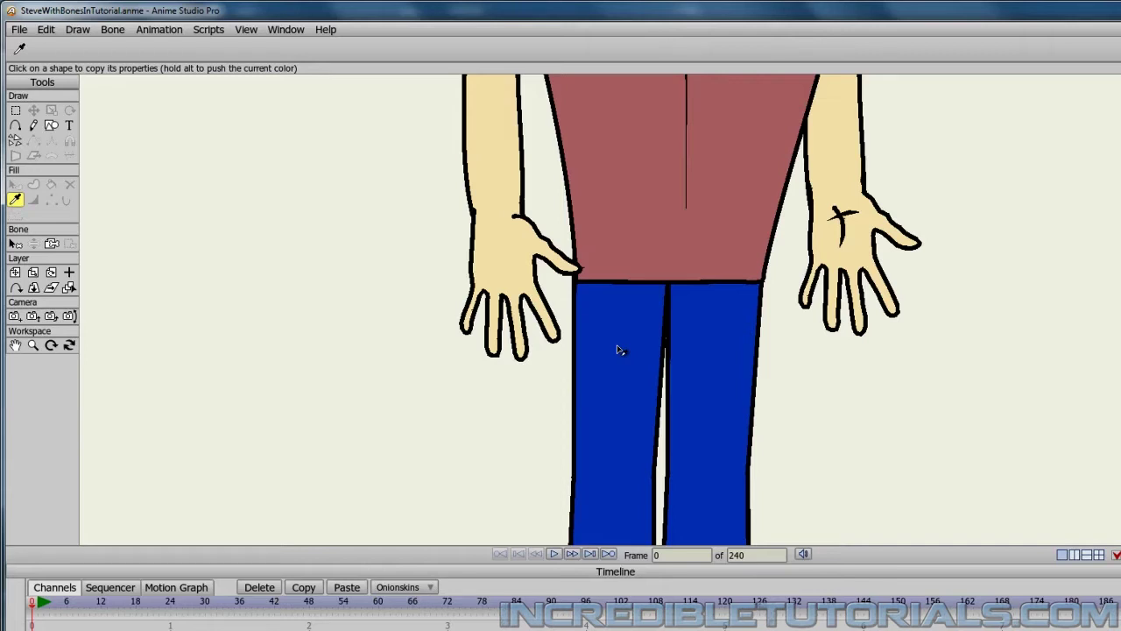
{"action": "left_click", "coordinate": [50, 126]}
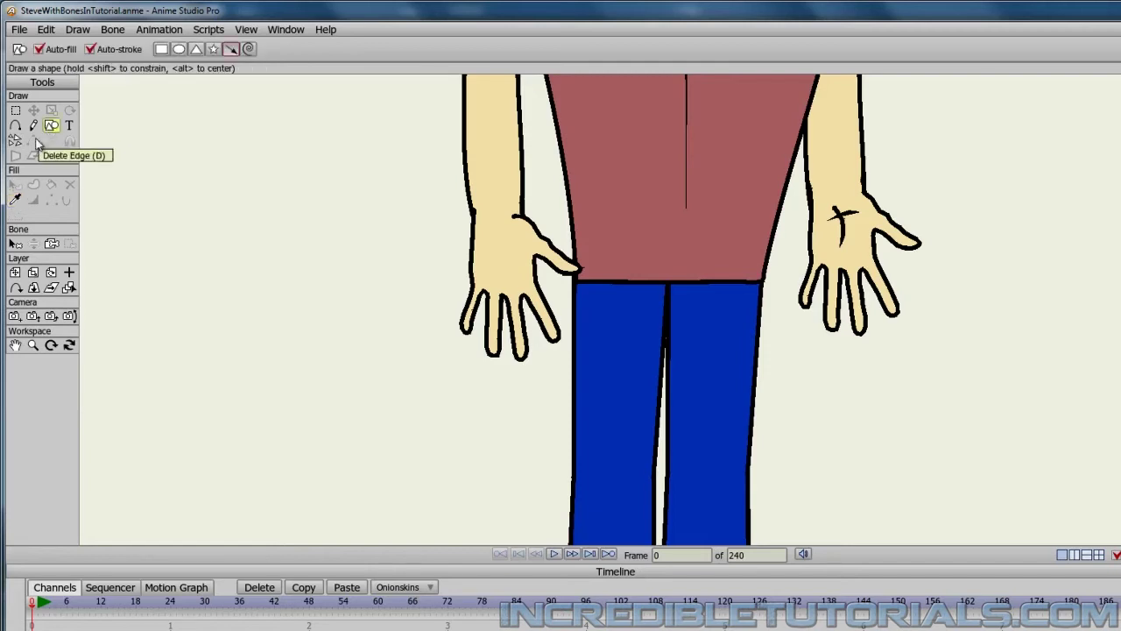
{"action": "left_click", "coordinate": [180, 50]}
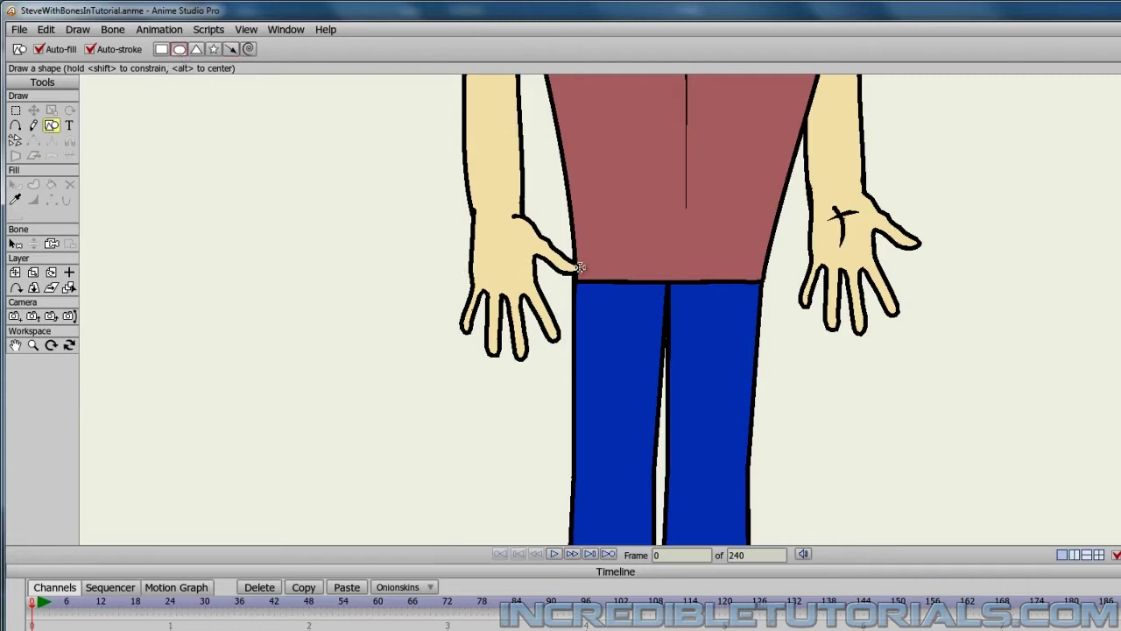
{"action": "left_click_drag", "start_coordinate": [582, 265], "coordinate": [759, 279]}
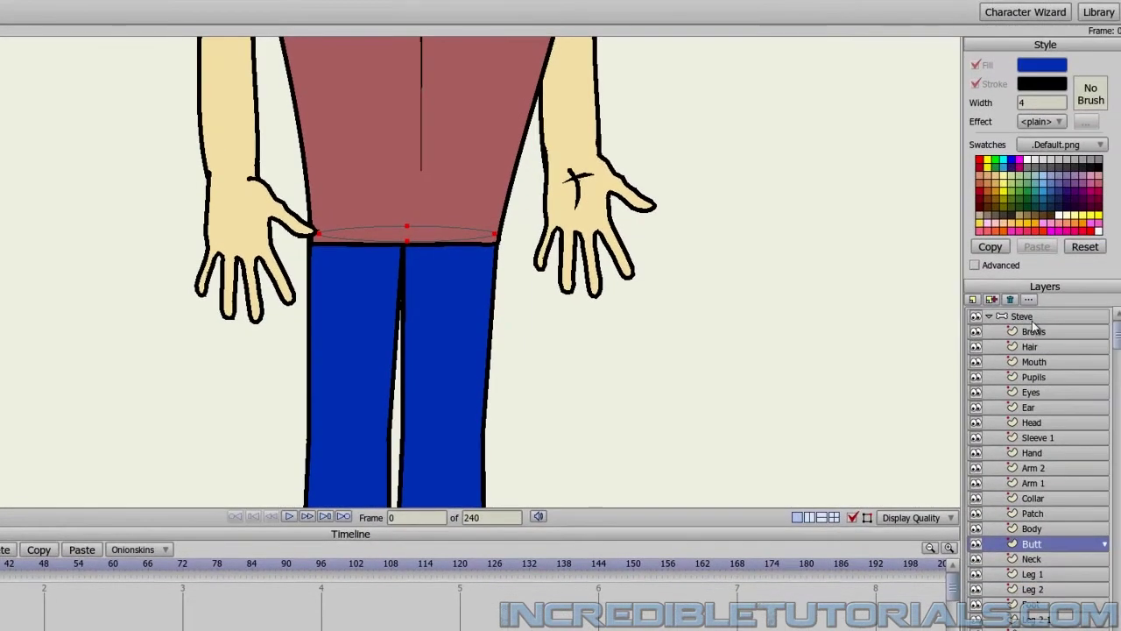
Step: Add a short vertical bone to the Steve layer at the centre of the waist, ending where the trouser legs meet
{"action": "left_click", "coordinate": [1033, 320]}
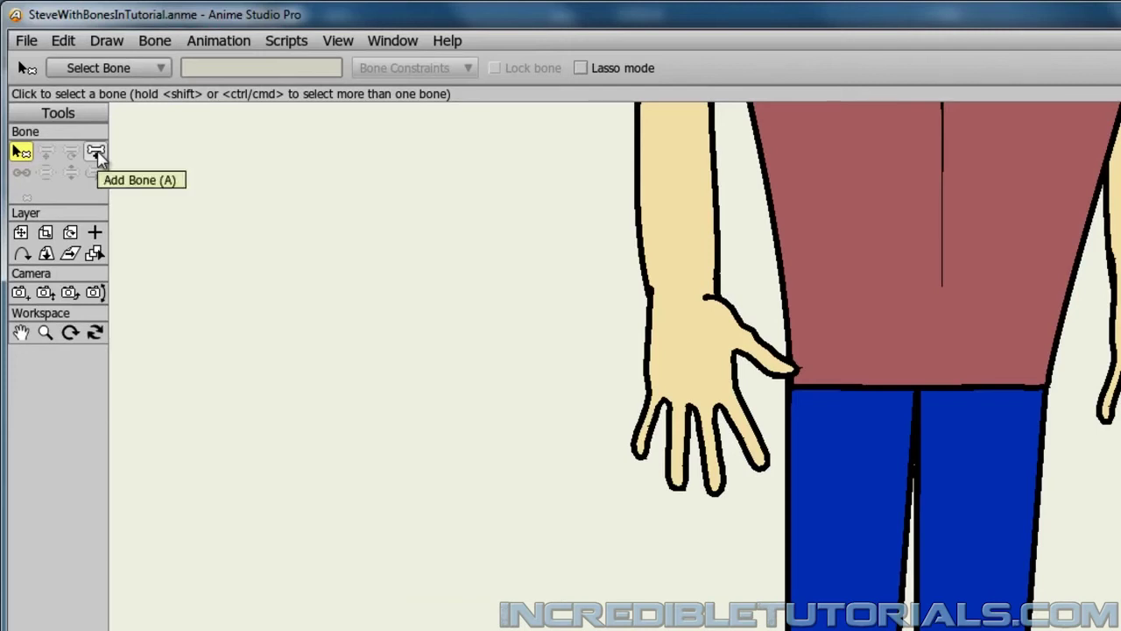
{"action": "left_click", "coordinate": [96, 153]}
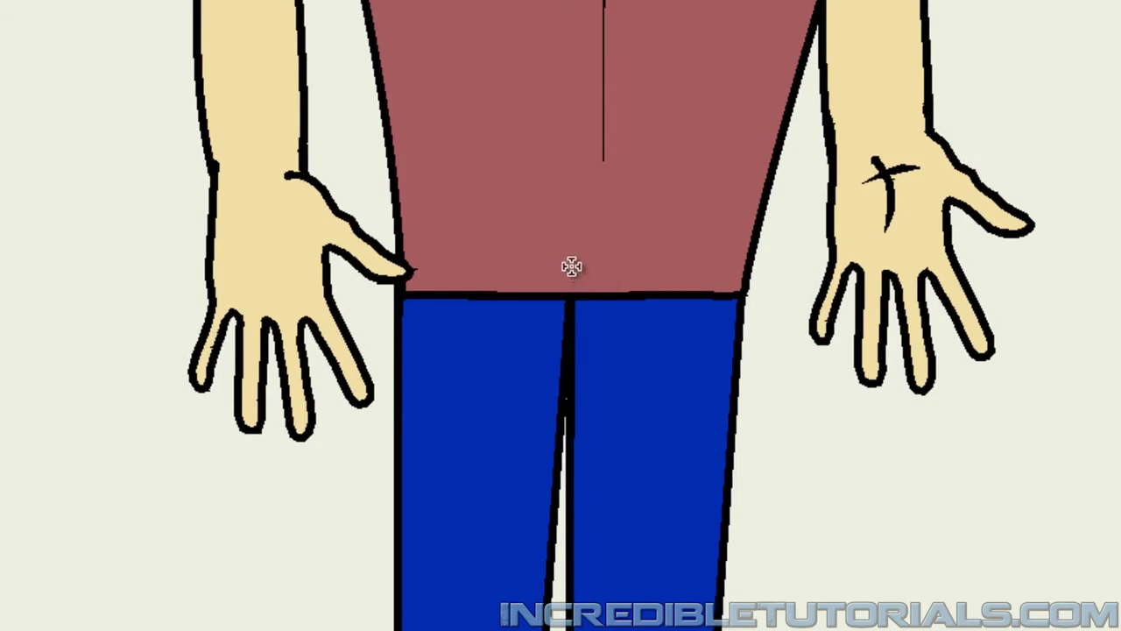
{"action": "left_click_drag", "start_coordinate": [571, 258], "coordinate": [571, 296]}
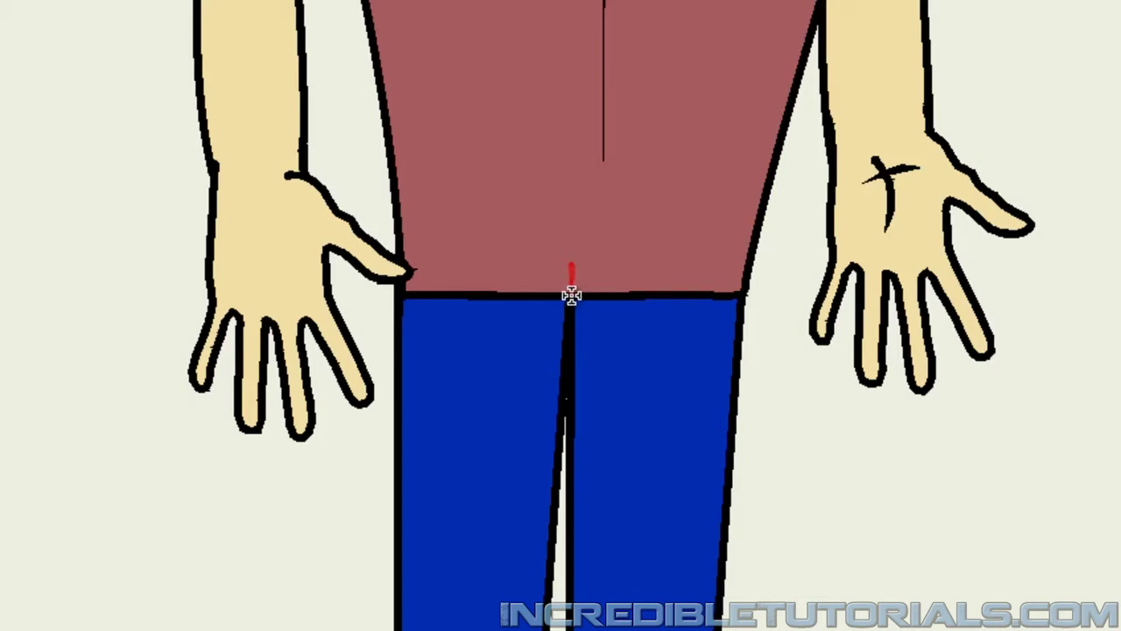
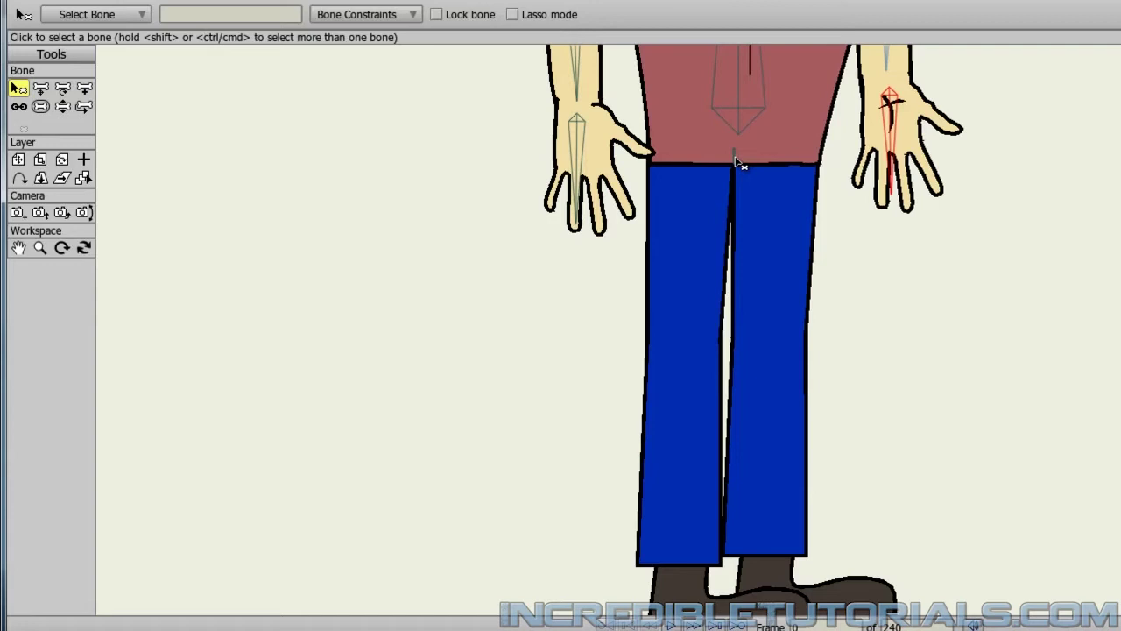
Step: Starting from the small waist bone as parent, add thigh, shin and foot bones down the character's leg on the left side of the drawing
{"action": "left_click", "coordinate": [735, 158]}
{"action": "left_click", "coordinate": [84, 88]}
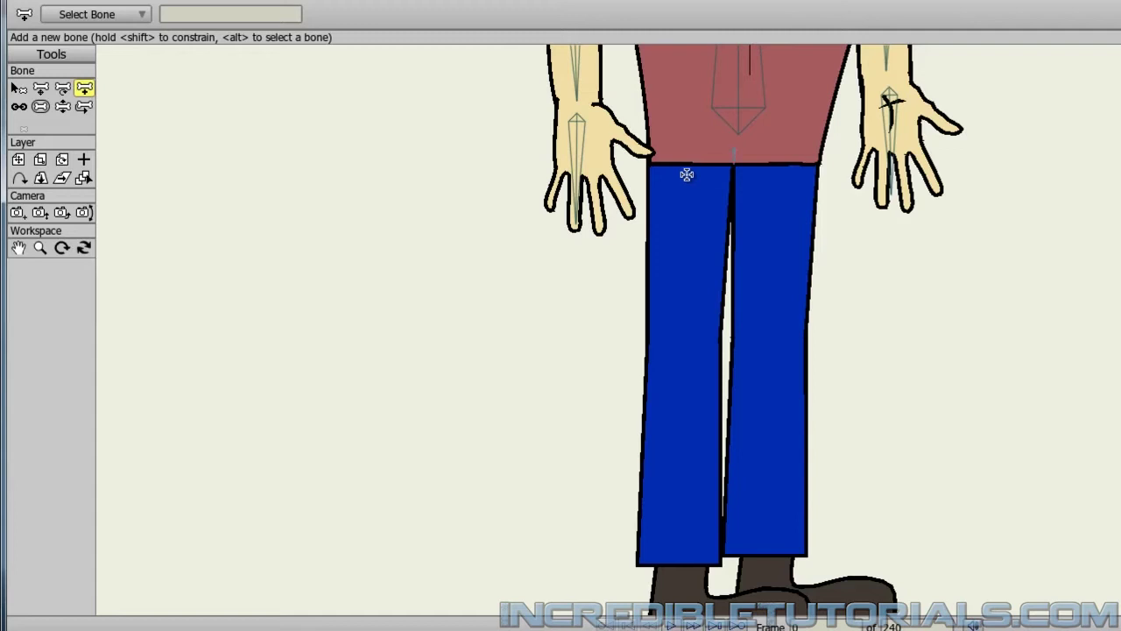
{"action": "left_click_drag", "start_coordinate": [687, 175], "coordinate": [682, 345]}
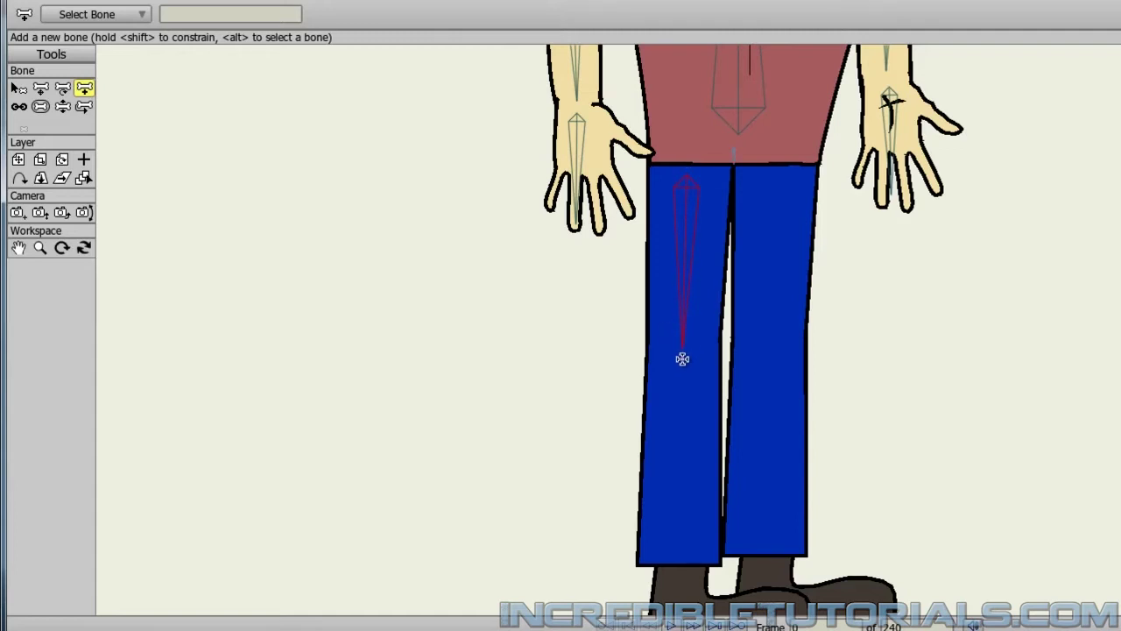
{"action": "left_click_drag", "start_coordinate": [683, 359], "coordinate": [680, 555]}
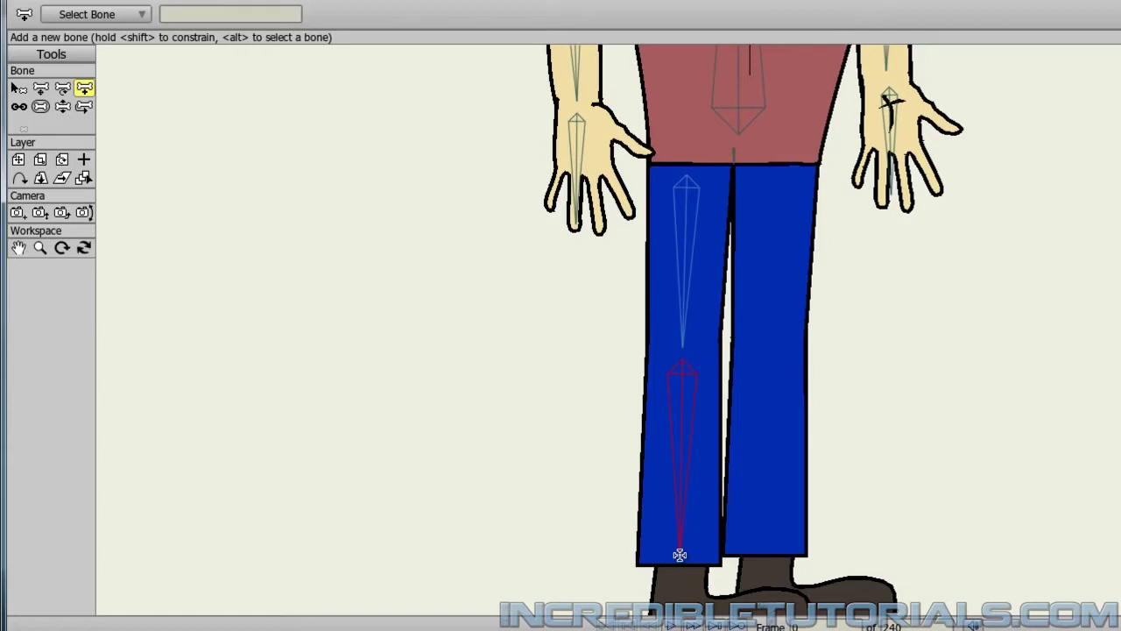
{"action": "left_click_drag", "start_coordinate": [794, 465], "coordinate": [730, 292]}
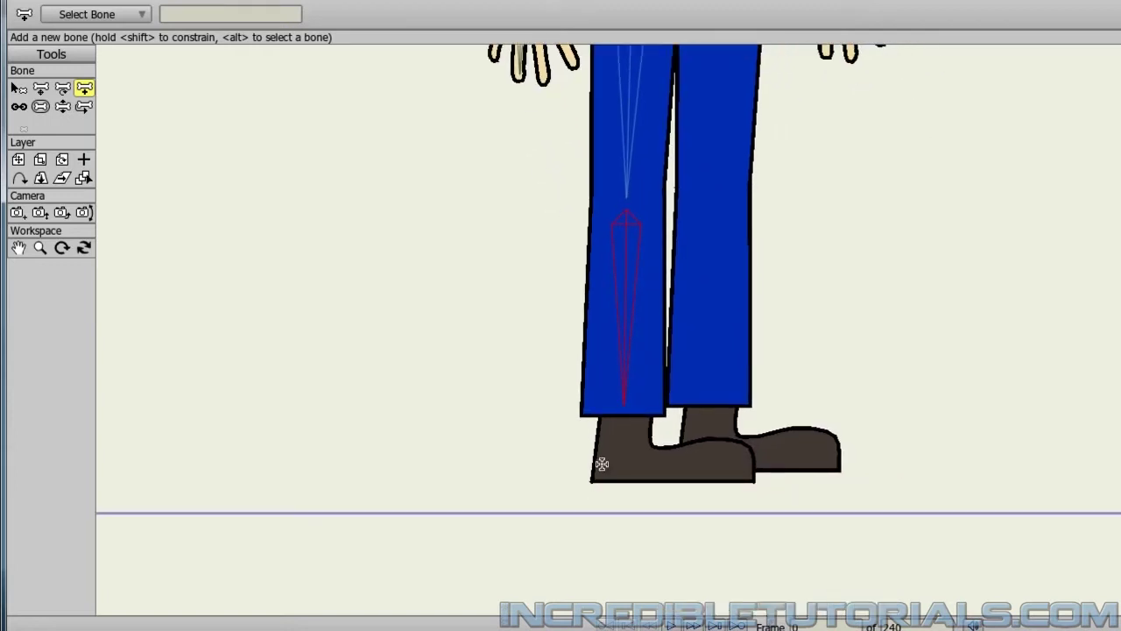
{"action": "left_click_drag", "start_coordinate": [612, 460], "coordinate": [740, 461]}
Step: Starting from the small waist bone as parent, add thigh, shin and foot bones down the leg on the right side of the drawing
{"action": "left_click_drag", "start_coordinate": [815, 255], "coordinate": [788, 394]}
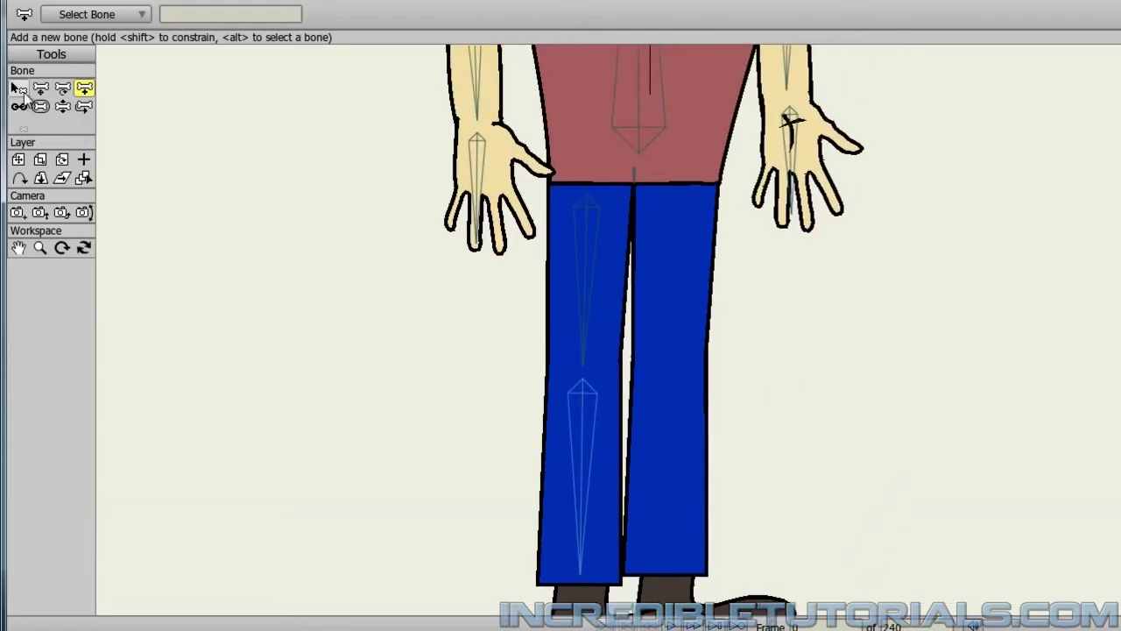
{"action": "left_click", "coordinate": [24, 95]}
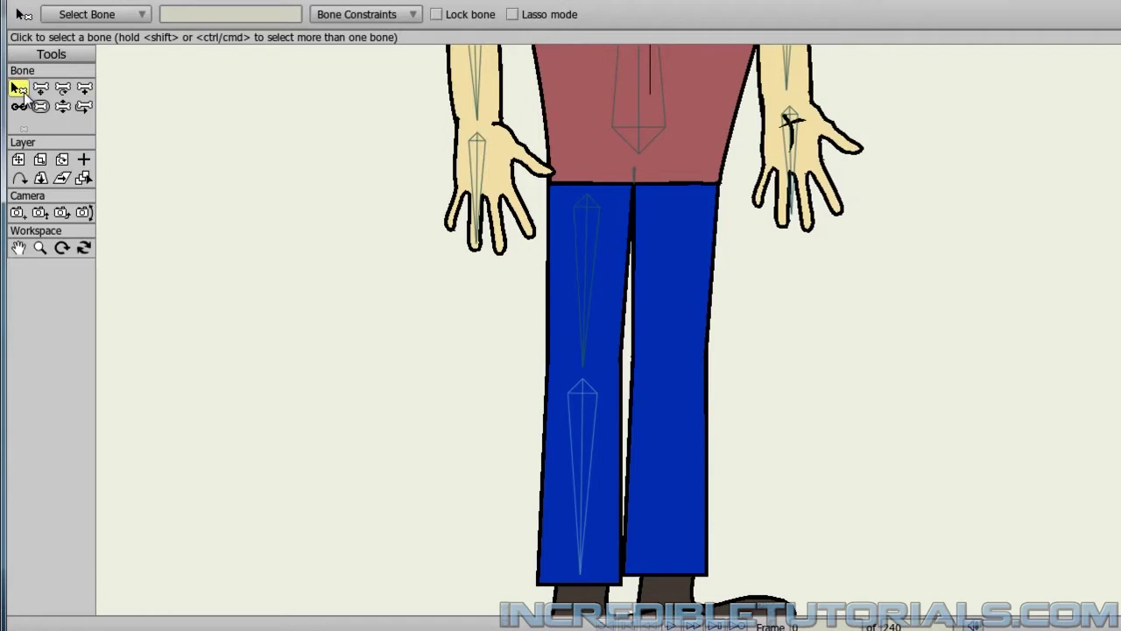
{"action": "left_click", "coordinate": [637, 182]}
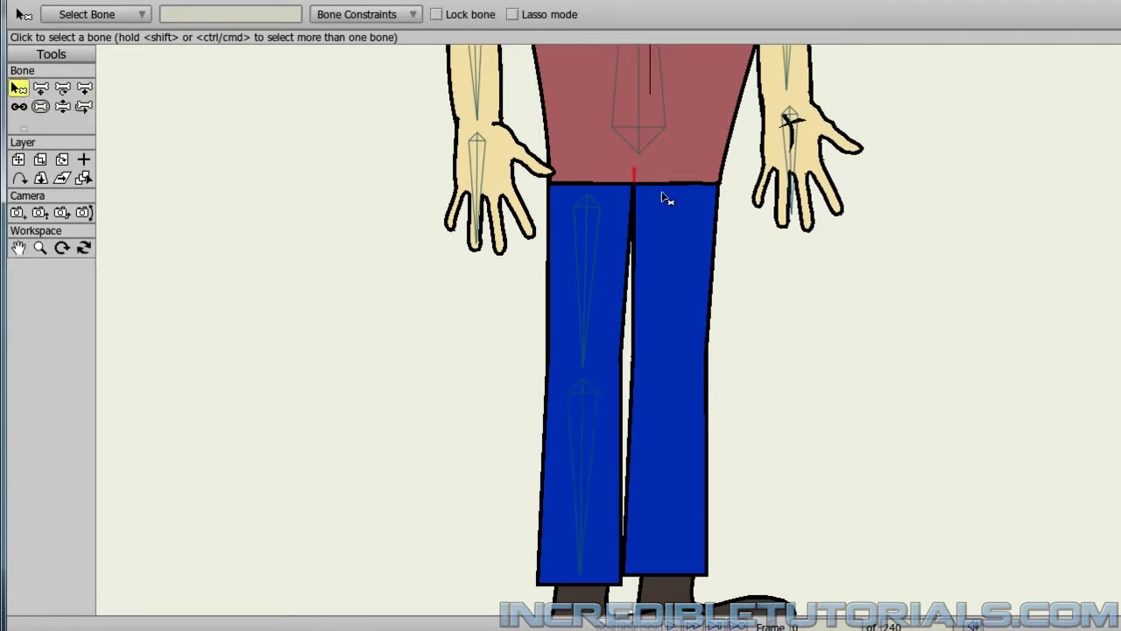
{"action": "left_click", "coordinate": [84, 89]}
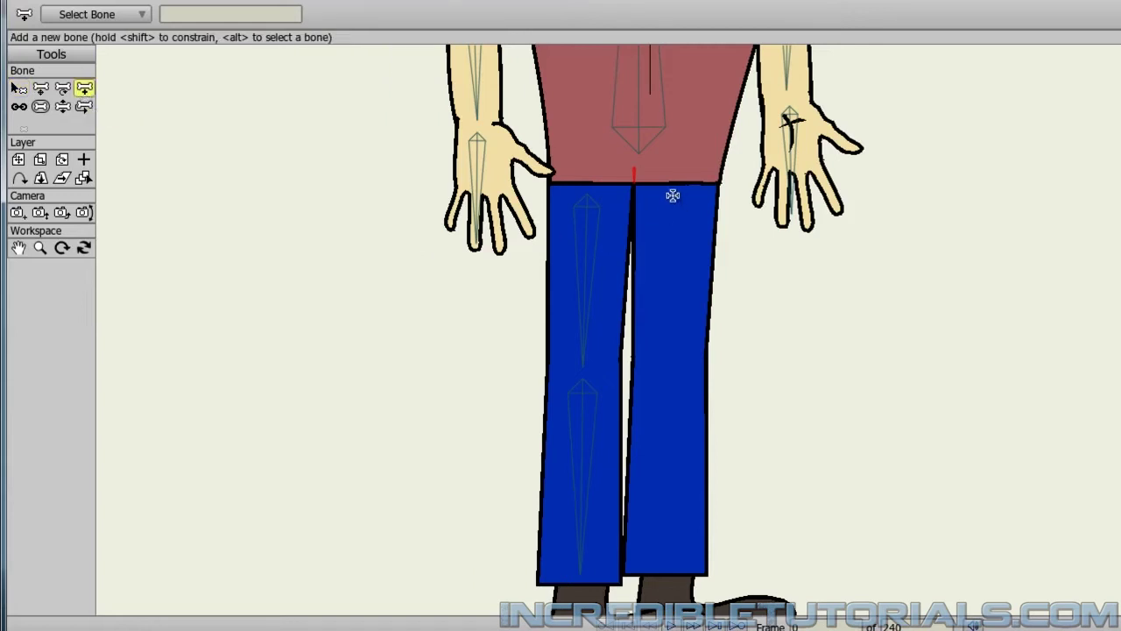
{"action": "mouse_move", "coordinate": [672, 199]}
{"action": "left_mouse_down"}
{"action": "mouse_move", "coordinate": [668, 563]}
{"action": "mouse_move", "coordinate": [666, 488]}
{"action": "mouse_move", "coordinate": [625, 303]}
{"action": "left_mouse_up"}
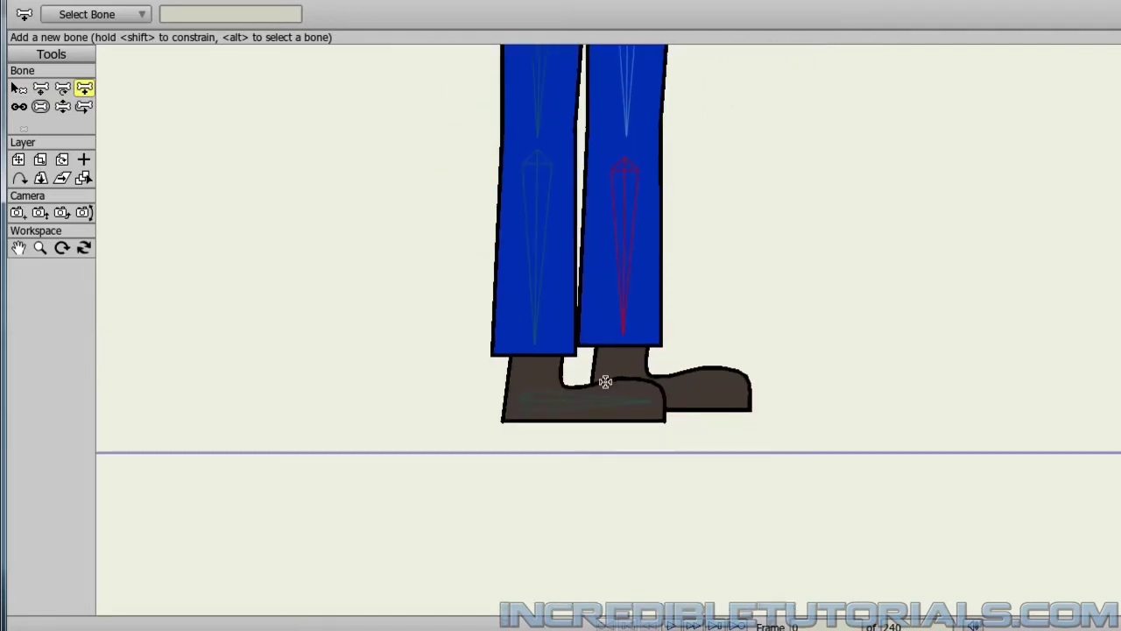
{"action": "left_click_drag", "start_coordinate": [605, 382], "coordinate": [736, 391]}
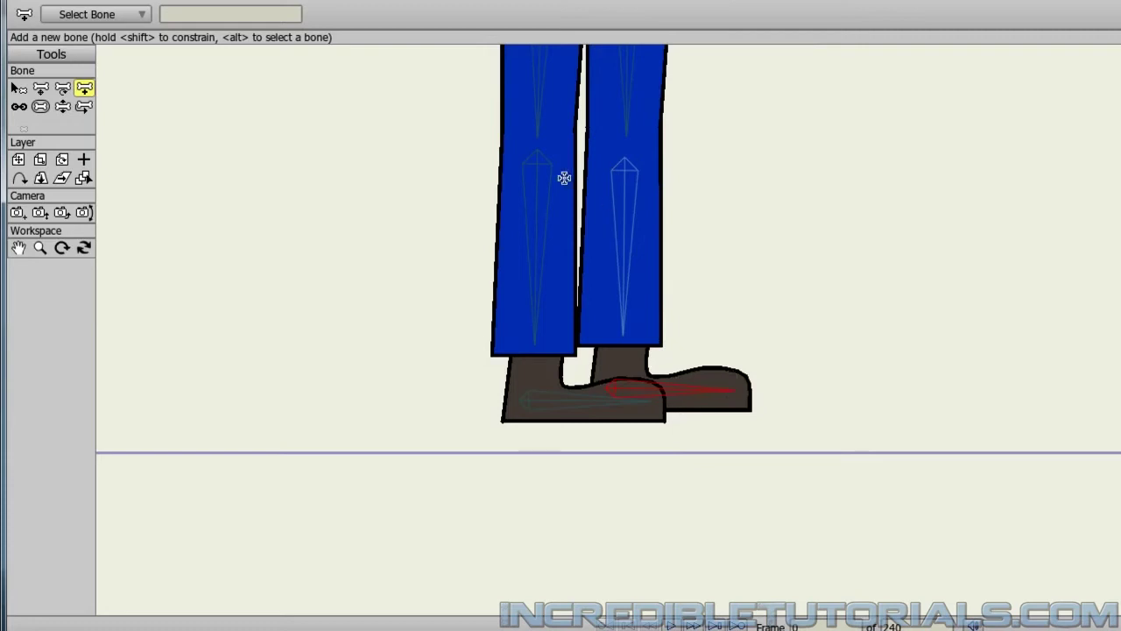
Step: Show the parent links with the Reparent Bone tool and examine the bone hierarchy from head to feet
{"action": "scroll", "coordinate": [552, 186], "scroll_direction": "down", "scroll_amount": 4}
{"action": "scroll", "coordinate": [544, 236], "scroll_direction": "up", "scroll_amount": 3}
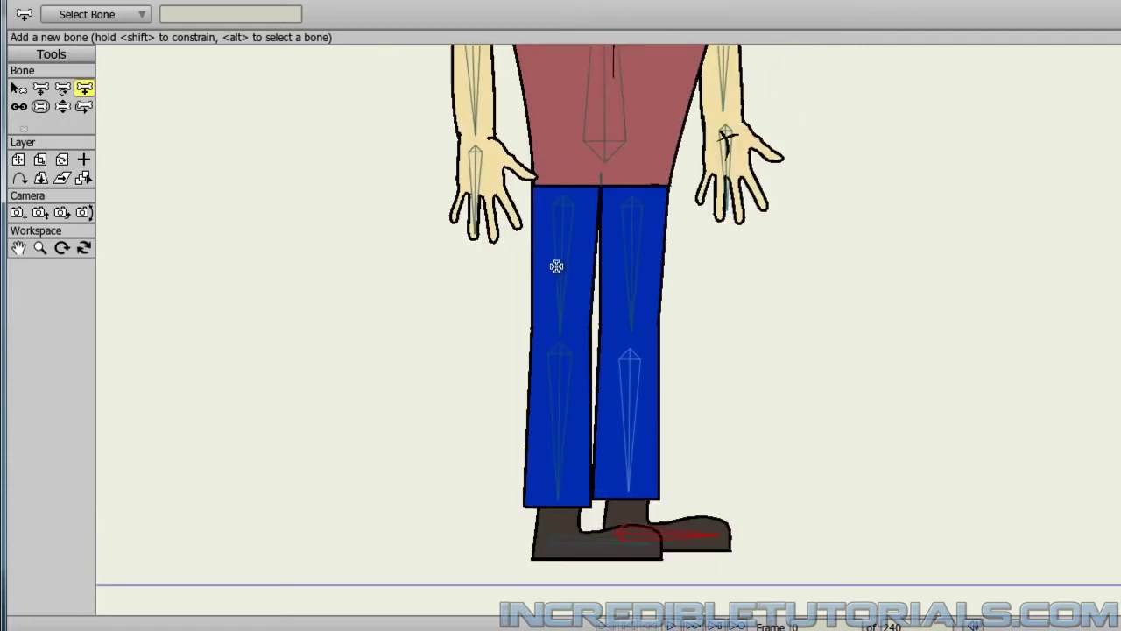
{"action": "scroll", "coordinate": [557, 265], "scroll_direction": "down", "scroll_amount": 2}
{"action": "left_click_drag", "start_coordinate": [591, 207], "coordinate": [594, 290]}
{"action": "scroll", "coordinate": [593, 289], "scroll_direction": "down", "scroll_amount": 1}
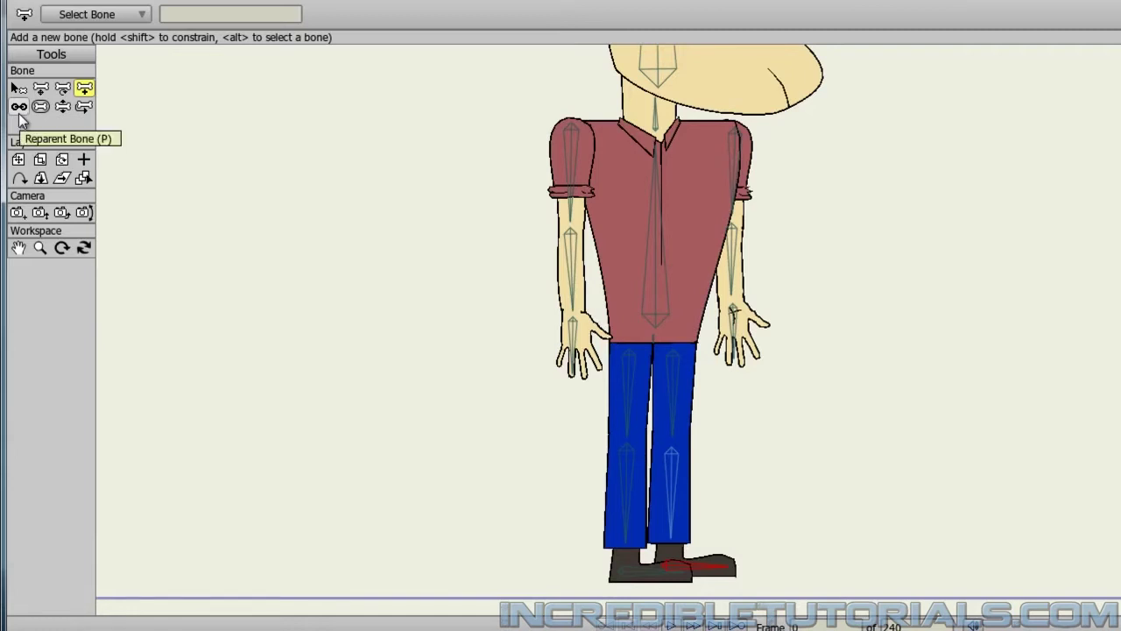
{"action": "left_click", "coordinate": [19, 107]}
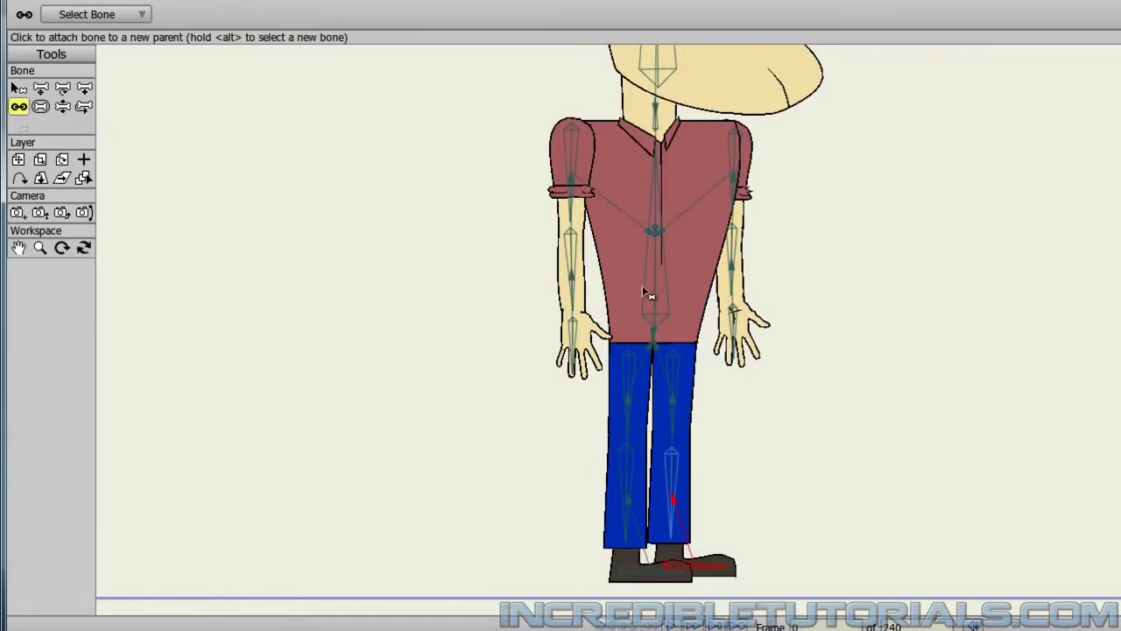
{"action": "scroll", "coordinate": [806, 368], "scroll_direction": "down", "scroll_amount": 2}
{"action": "scroll", "coordinate": [806, 401], "scroll_direction": "up", "scroll_amount": 3}
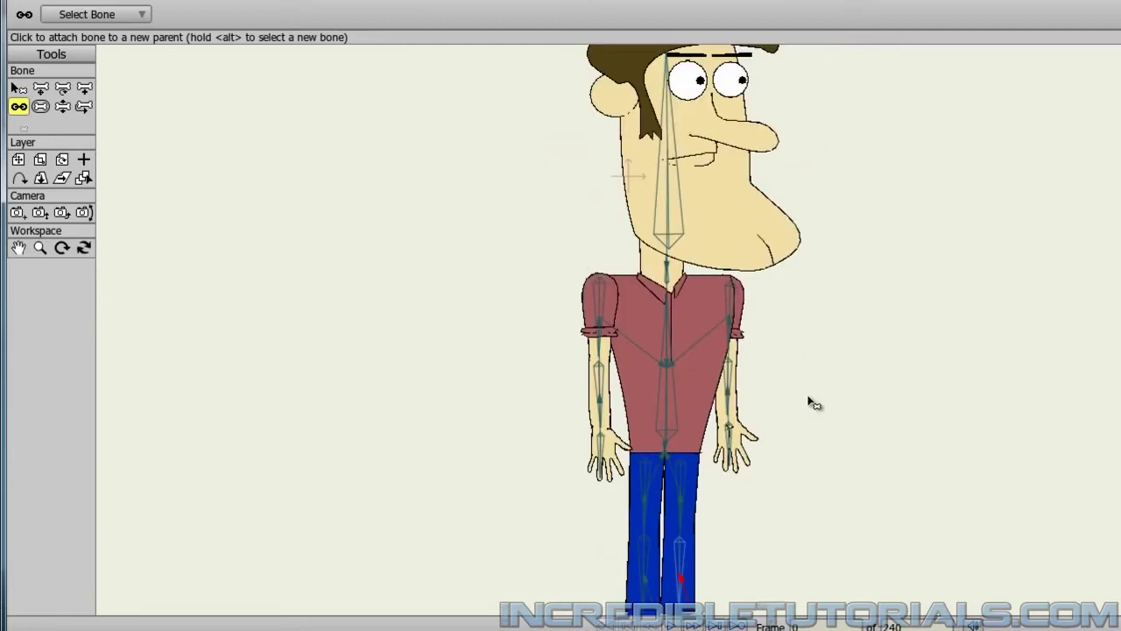
{"action": "scroll", "coordinate": [806, 306], "scroll_direction": "up", "scroll_amount": 1}
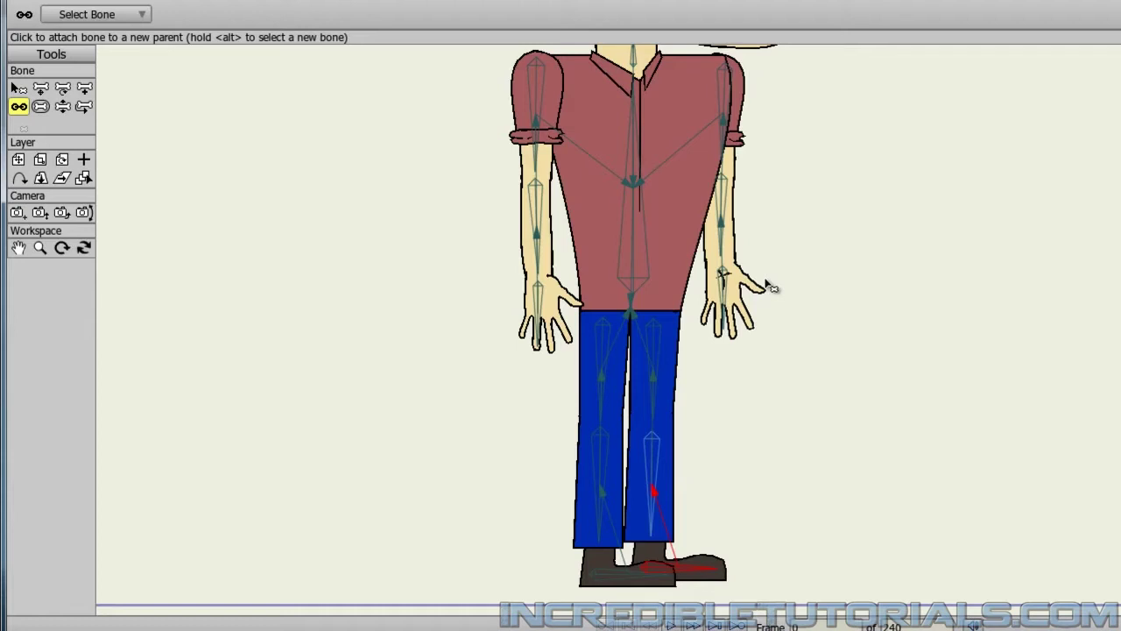
Step: Reparent the front foot bone to the other leg's shin bone, and reattach it to its own leg's shin bone
{"action": "left_click", "coordinate": [15, 90]}
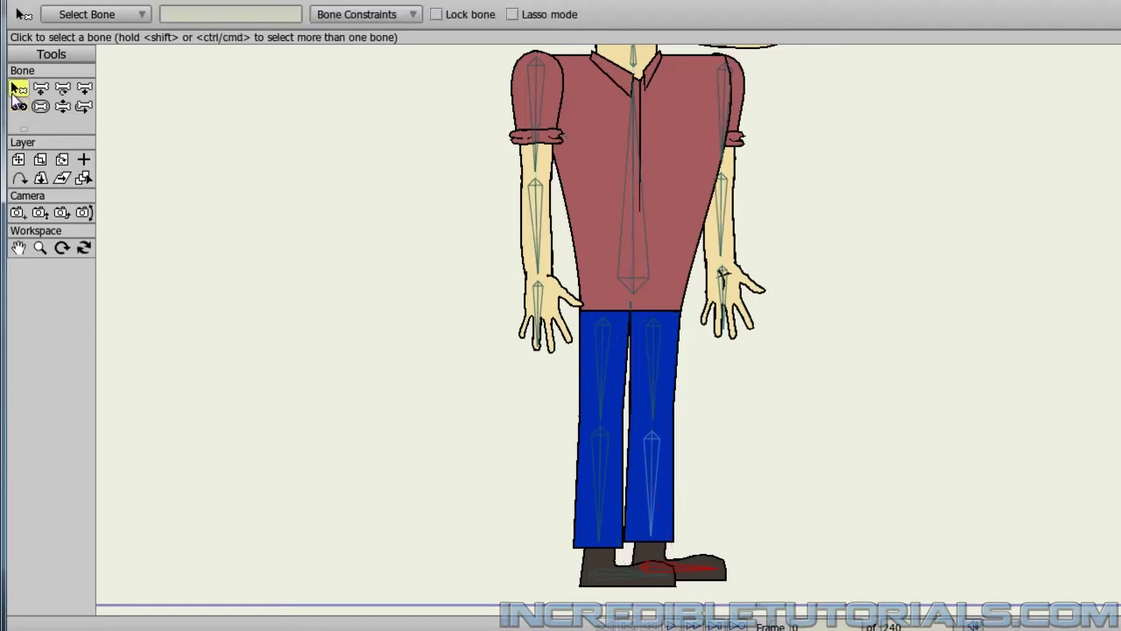
{"action": "left_click", "coordinate": [624, 587]}
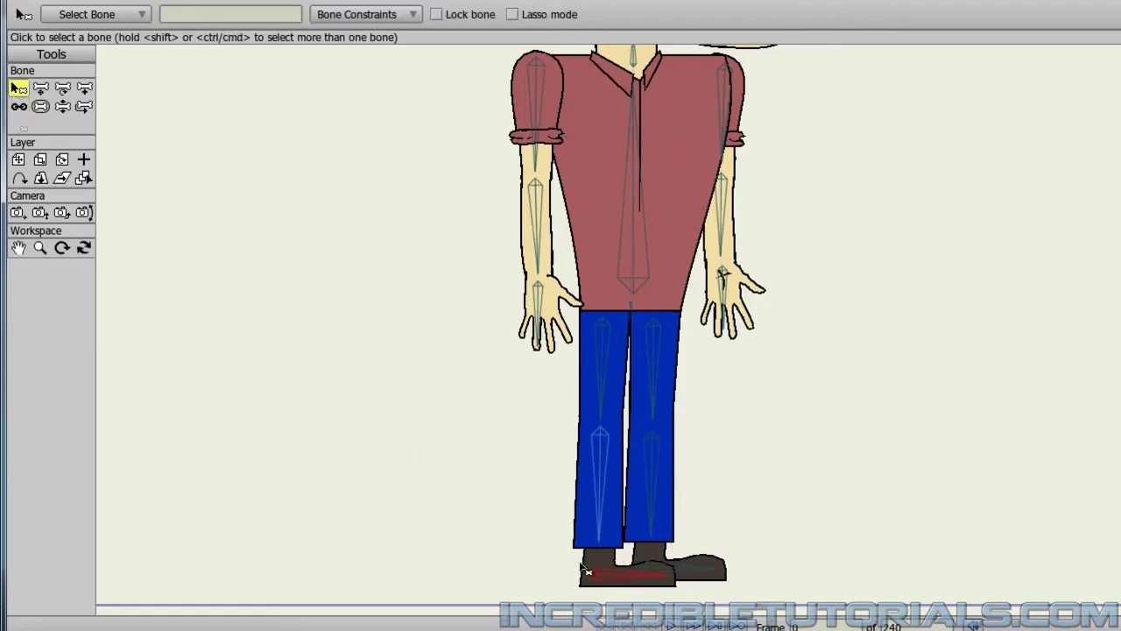
{"action": "left_click", "coordinate": [18, 106]}
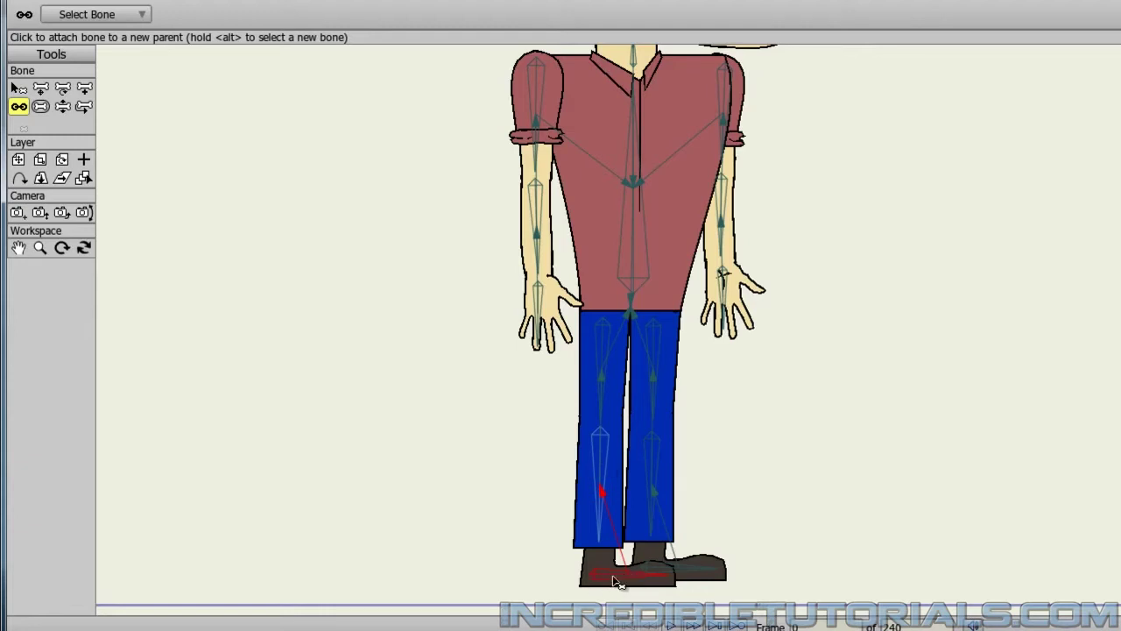
{"action": "left_click", "coordinate": [652, 457]}
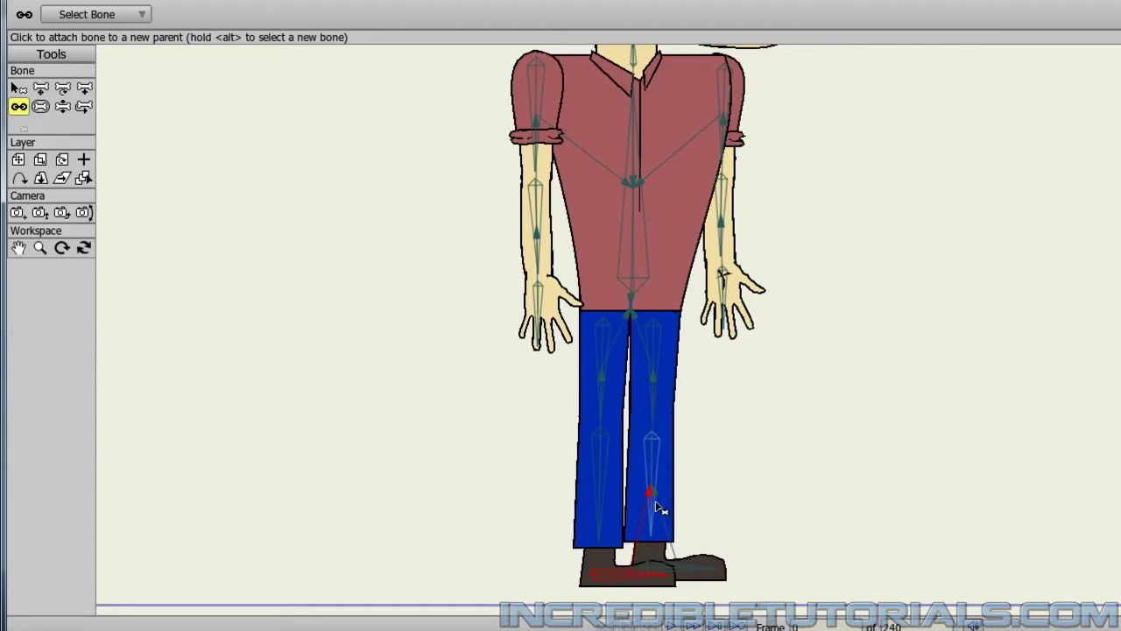
{"action": "left_click", "coordinate": [603, 480]}
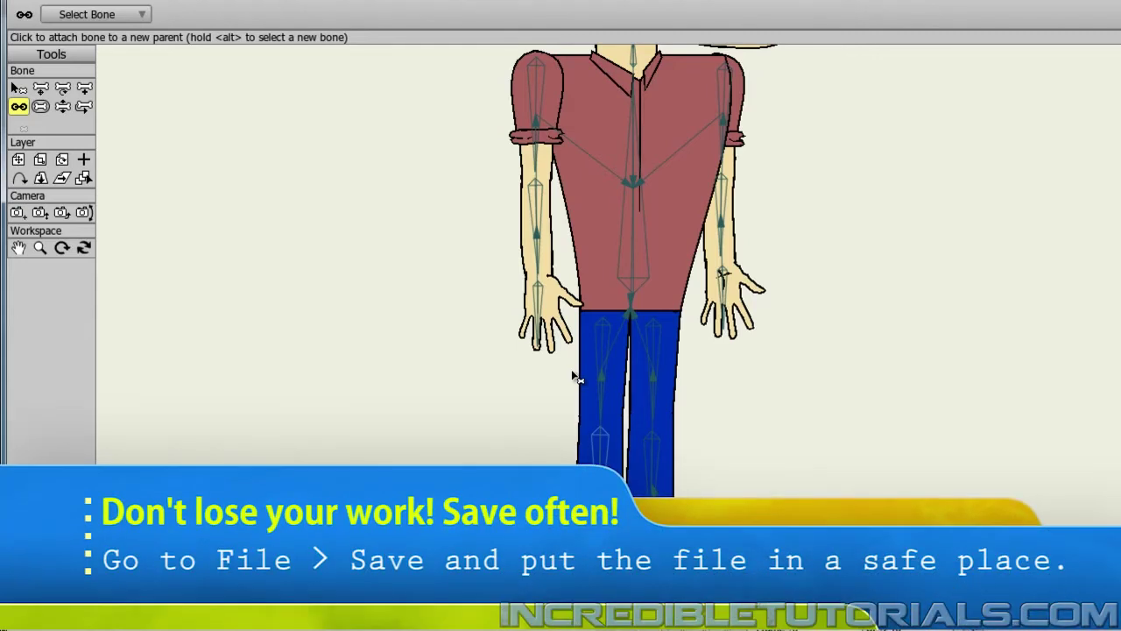
Step: Bind the Brows layer to the long head bone using the Bind Layer tool
{"action": "scroll", "coordinate": [572, 376], "scroll_direction": "down", "scroll_amount": 2}
{"action": "scroll", "coordinate": [569, 394], "scroll_direction": "down", "scroll_amount": 3}
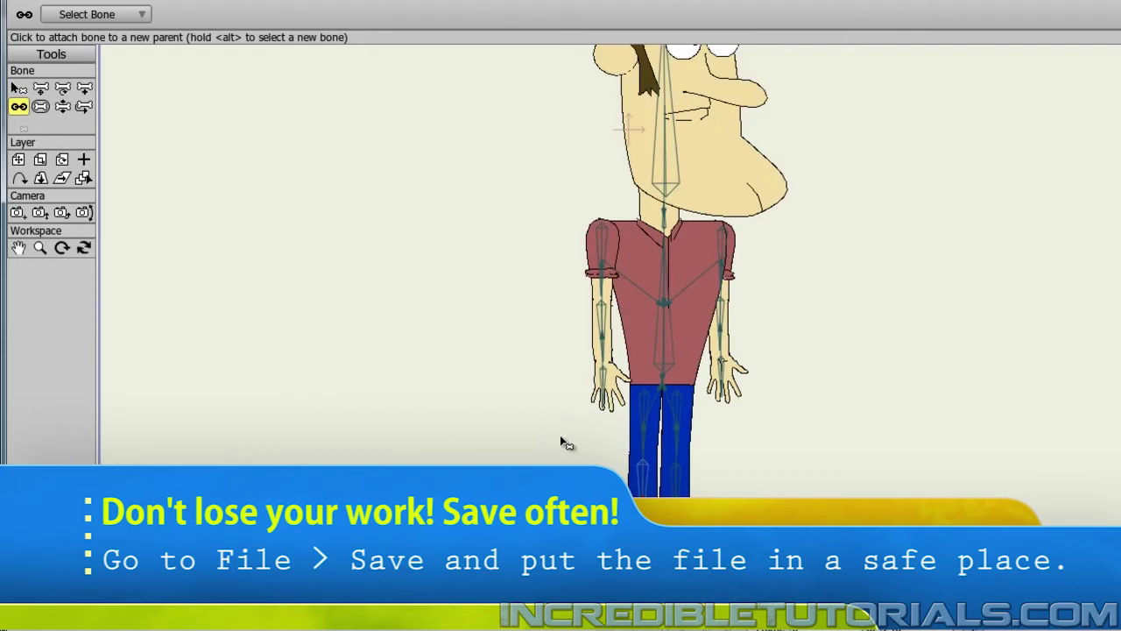
{"action": "scroll", "coordinate": [561, 438], "scroll_direction": "up", "scroll_amount": 1}
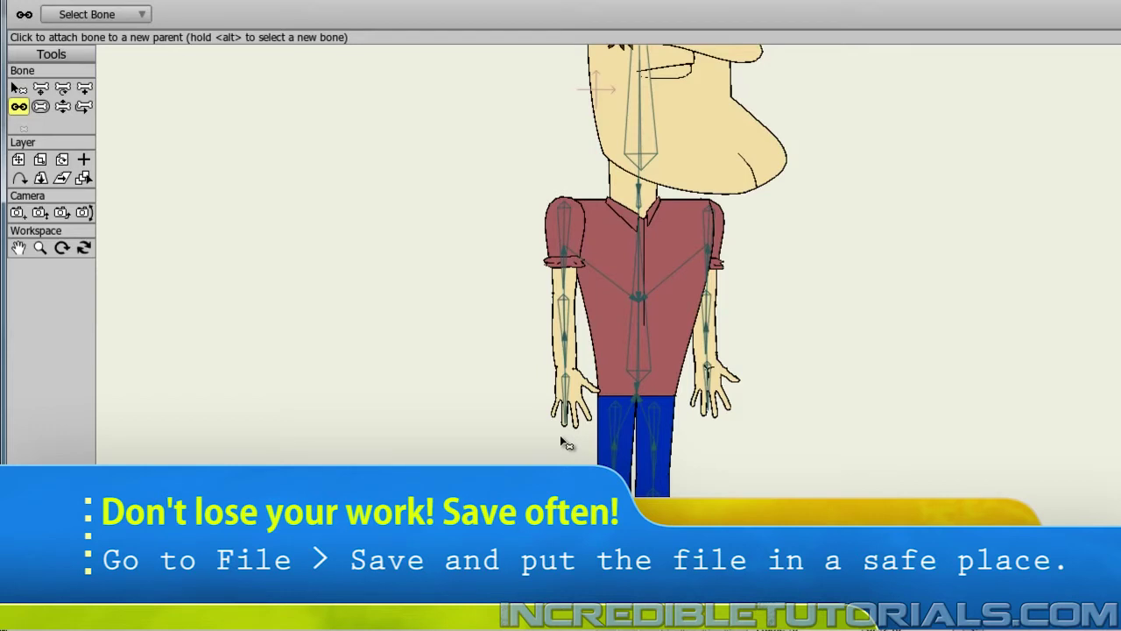
{"action": "scroll", "coordinate": [560, 438], "scroll_direction": "down", "scroll_amount": 2}
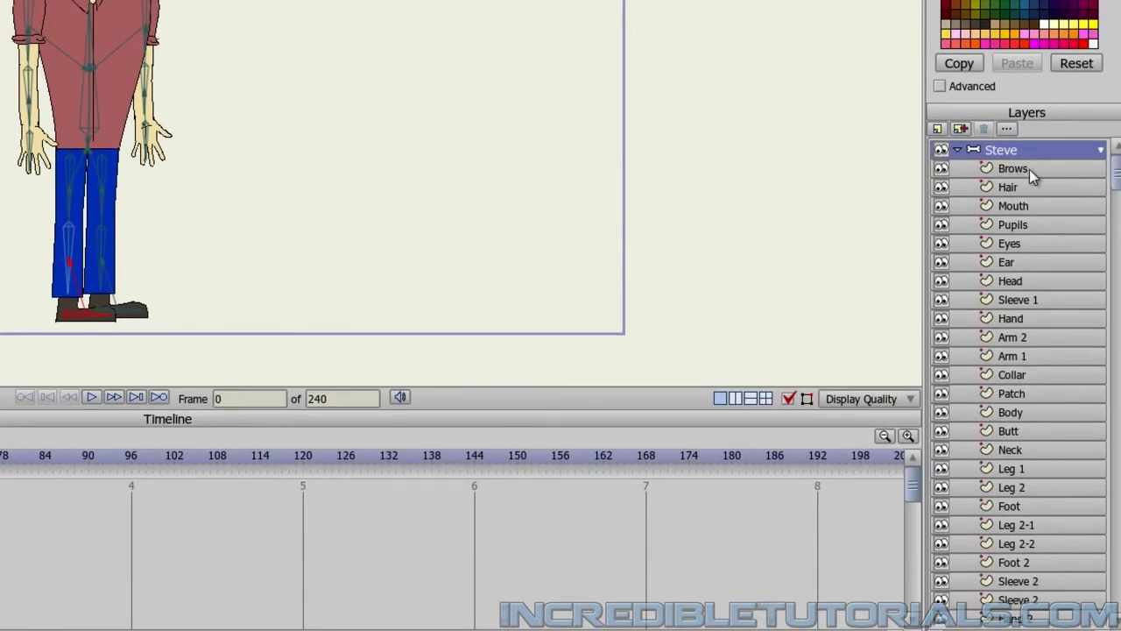
{"action": "left_click", "coordinate": [1029, 169]}
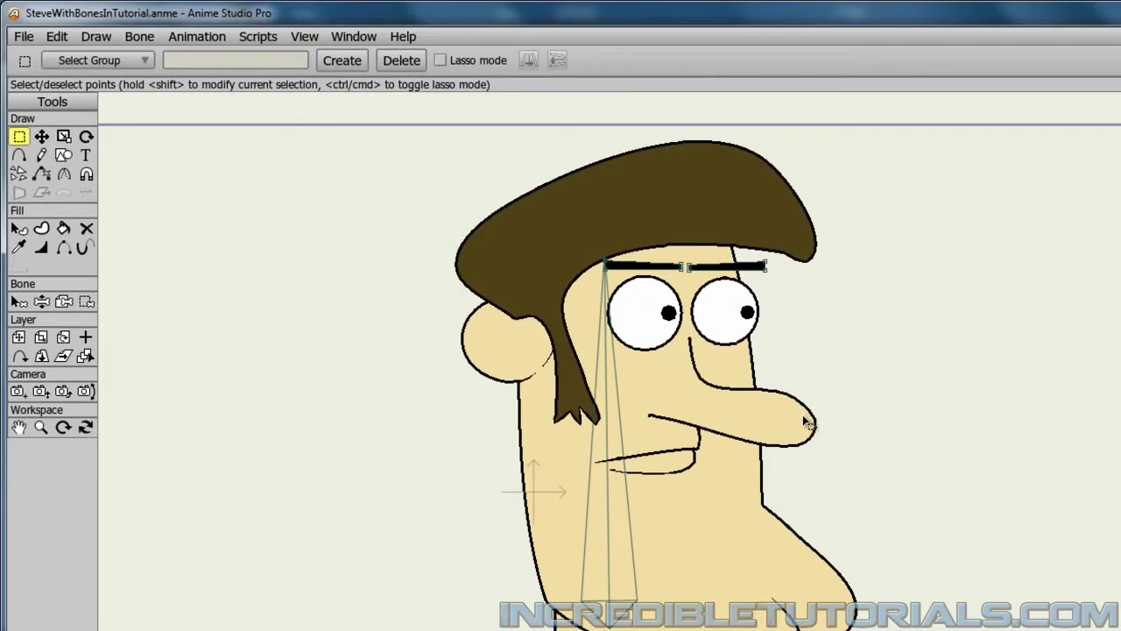
{"action": "left_click_drag", "start_coordinate": [807, 424], "coordinate": [885, 400]}
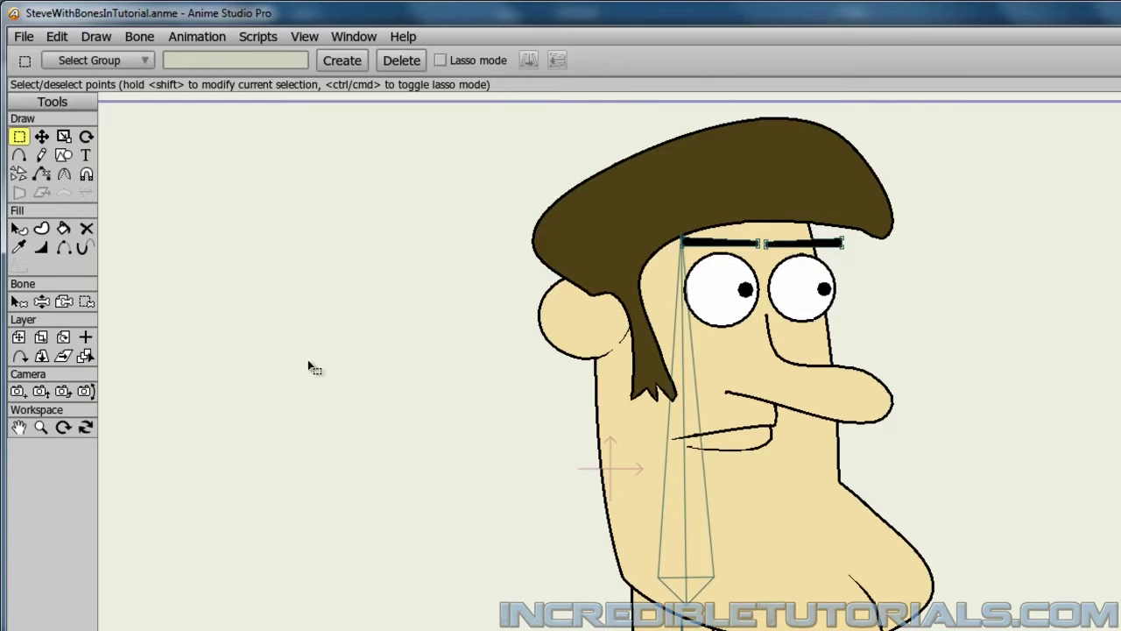
{"action": "left_click", "coordinate": [63, 306]}
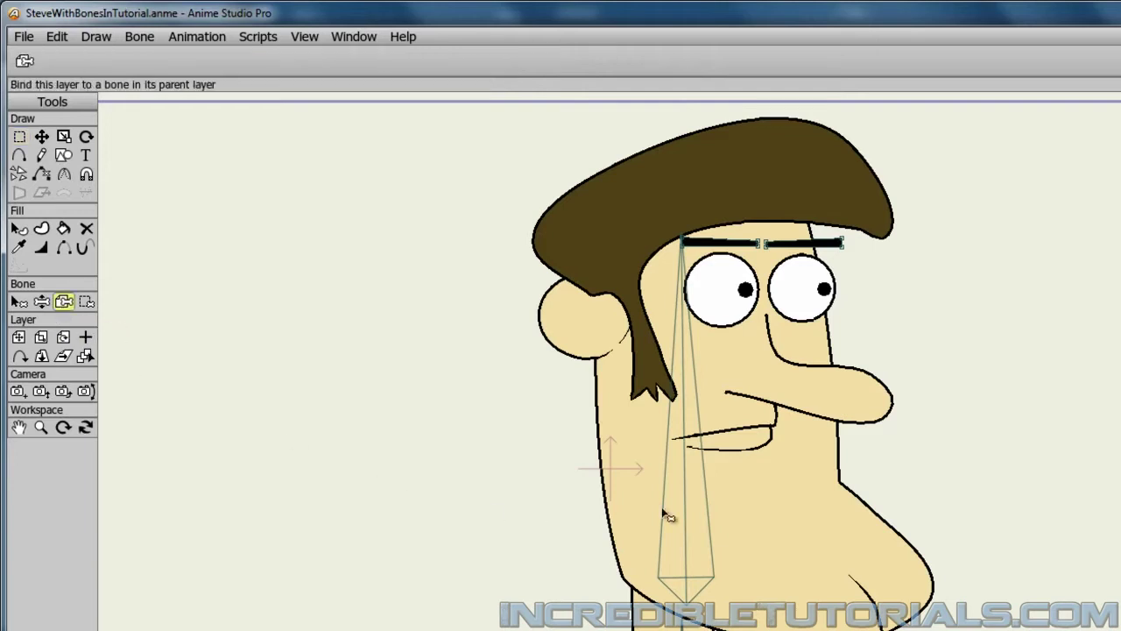
{"action": "left_click", "coordinate": [687, 451]}
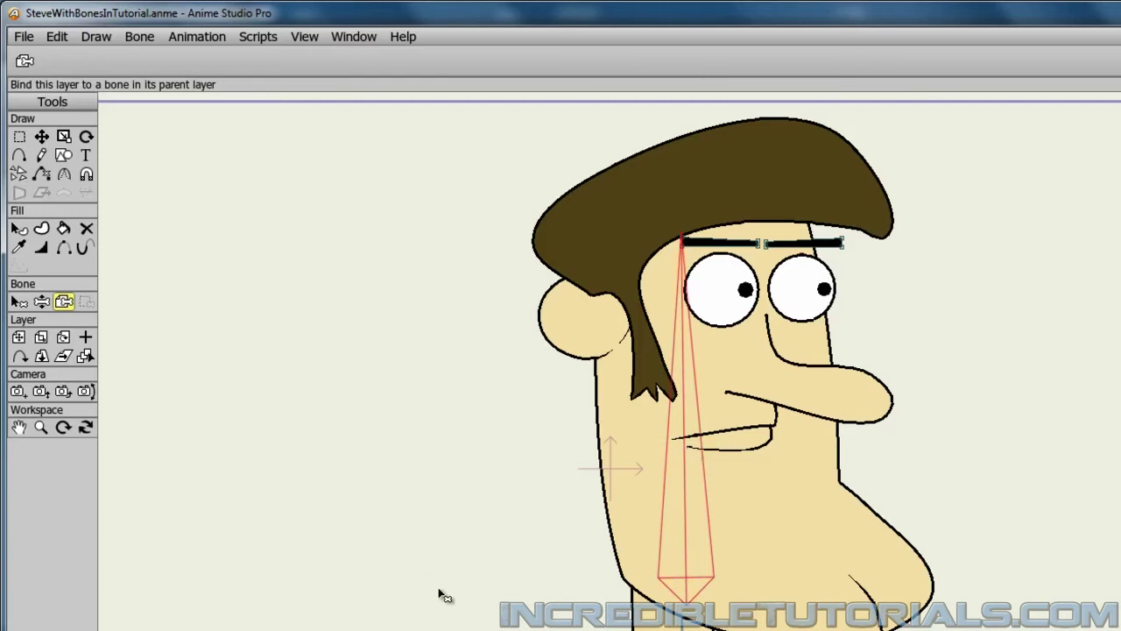
Step: Bind the Hair layer to the head bone as well
{"action": "left_click_drag", "start_coordinate": [438, 593], "coordinate": [438, 449]}
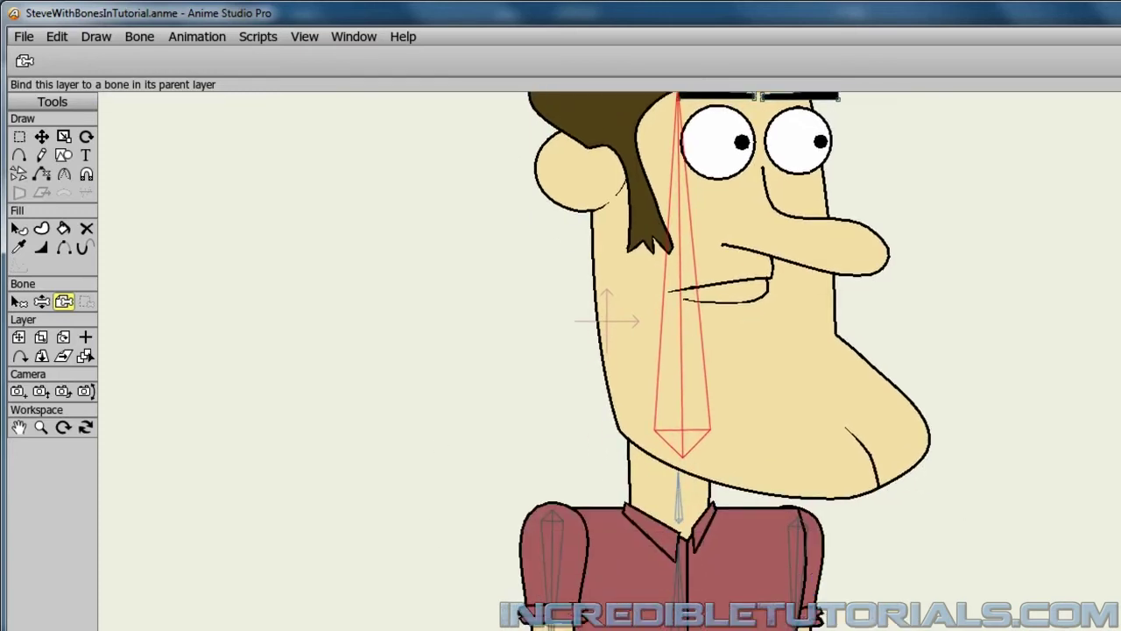
{"action": "left_click_drag", "start_coordinate": [913, 315], "coordinate": [909, 432]}
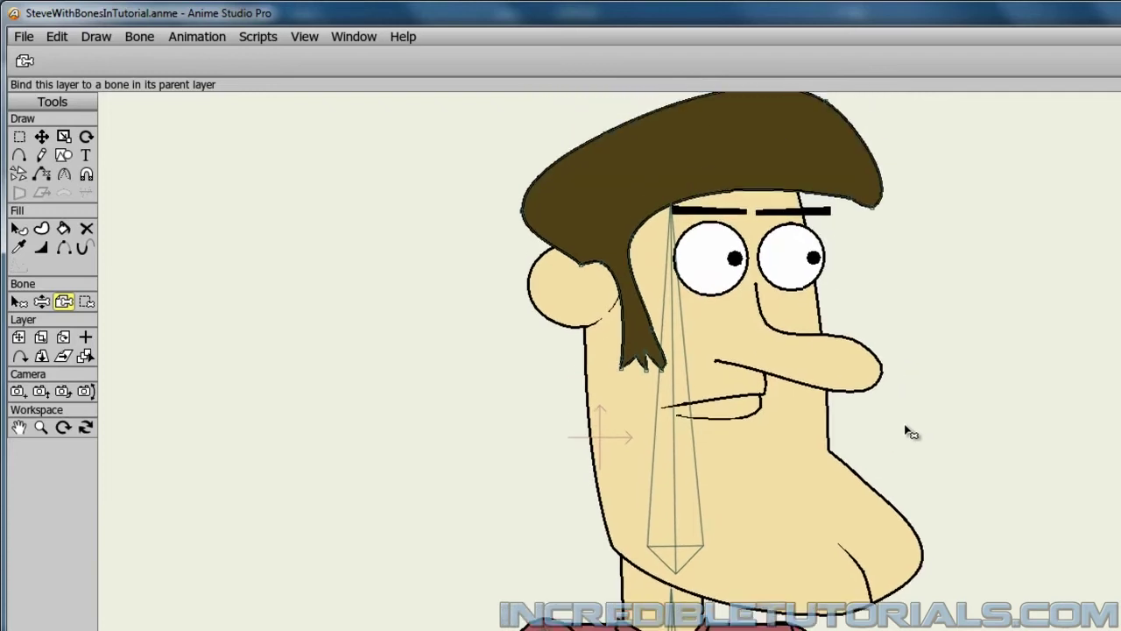
{"action": "left_click", "coordinate": [677, 463]}
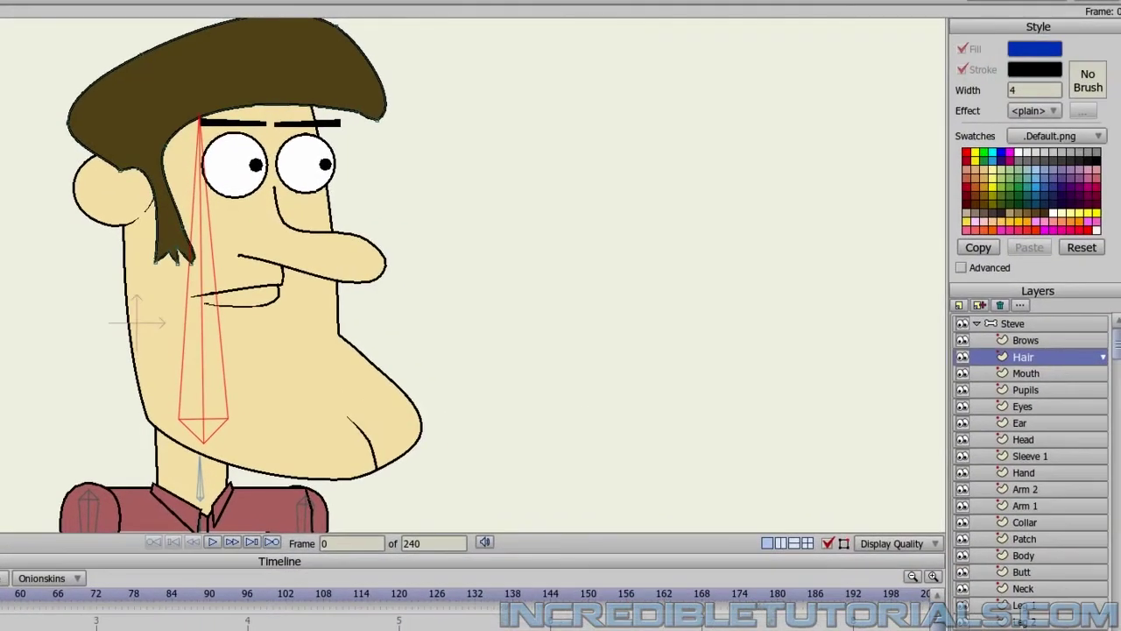
Step: Bind the Mouth, Pupils, Eyes, Ear and Head layers one by one to the head bone
{"action": "left_click", "coordinate": [1038, 377]}
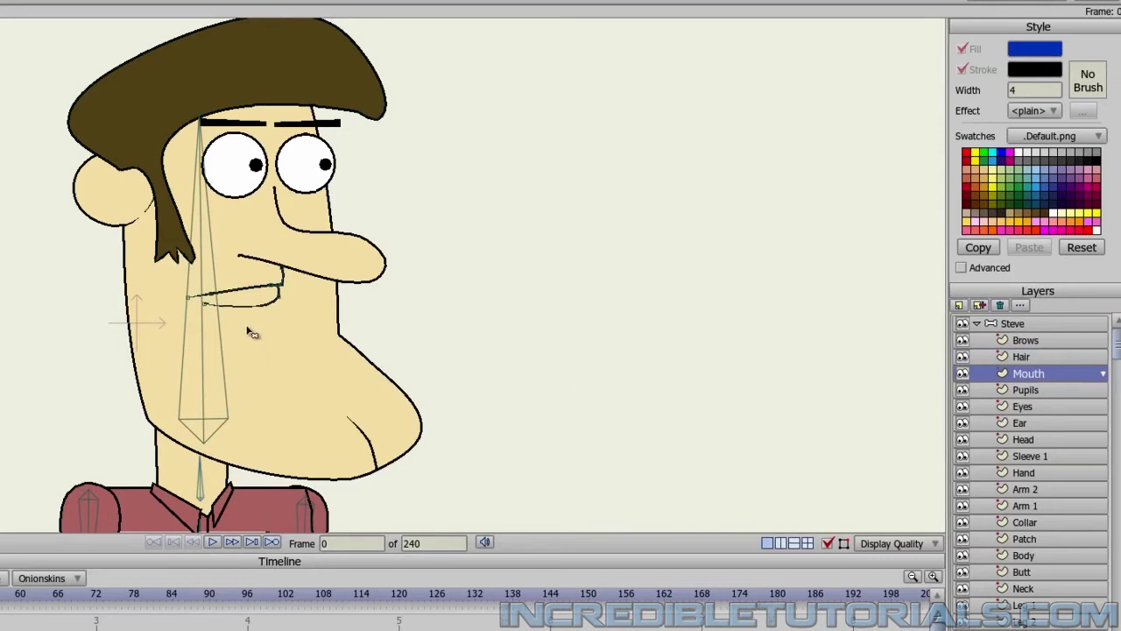
{"action": "left_click", "coordinate": [1031, 396]}
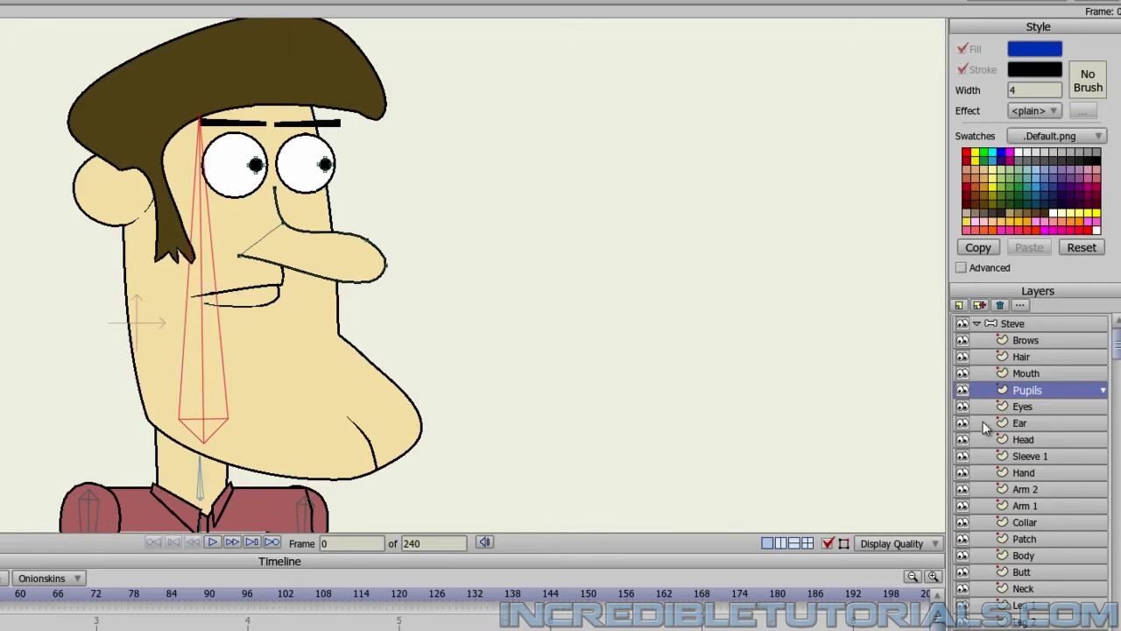
{"action": "left_click", "coordinate": [1030, 408]}
{"action": "left_click", "coordinate": [202, 375]}
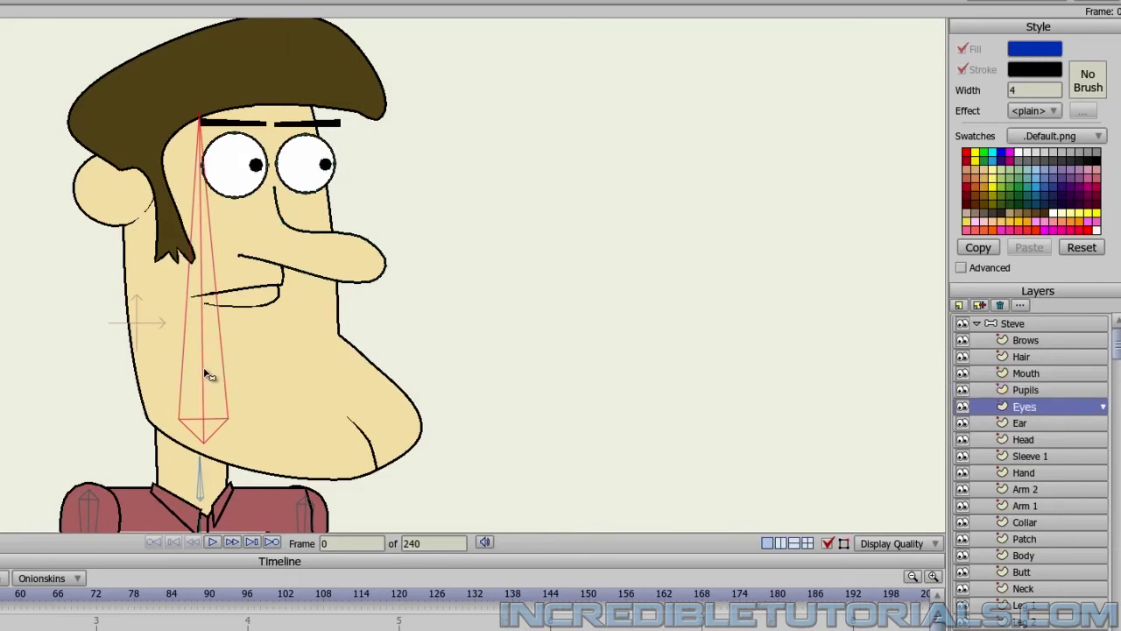
{"action": "left_click", "coordinate": [1019, 424]}
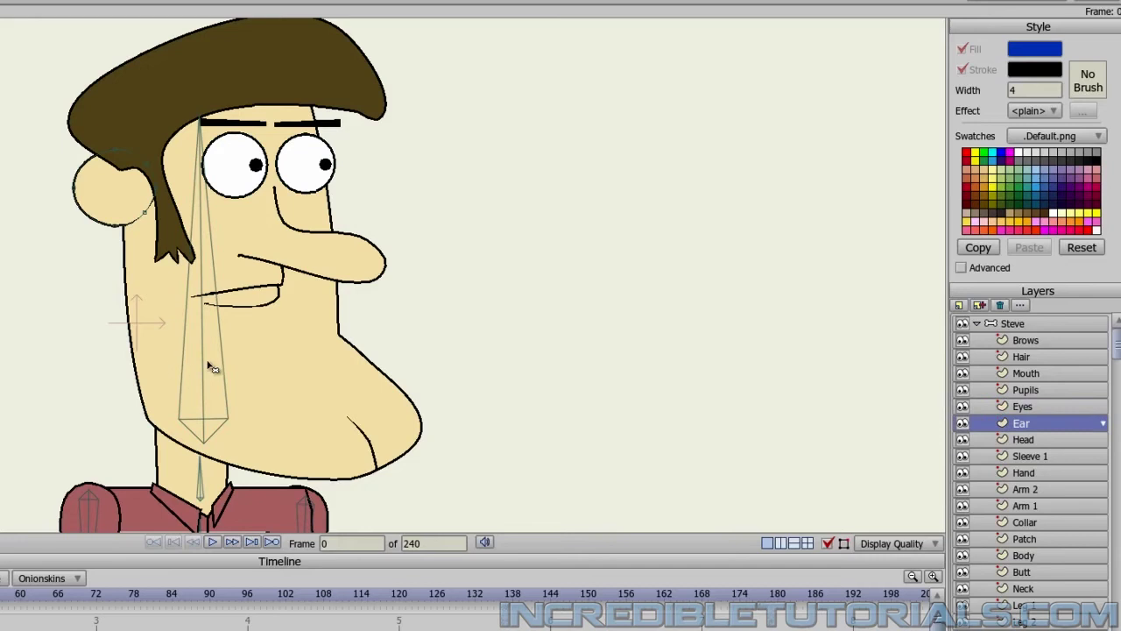
{"action": "left_click", "coordinate": [1025, 441]}
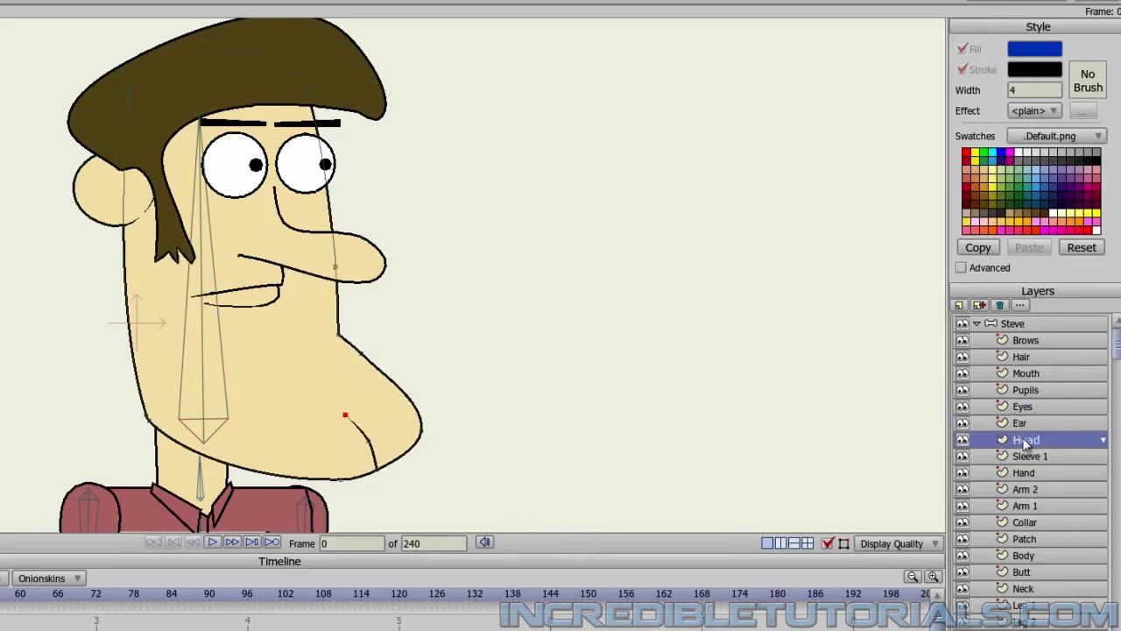
{"action": "left_click", "coordinate": [207, 371]}
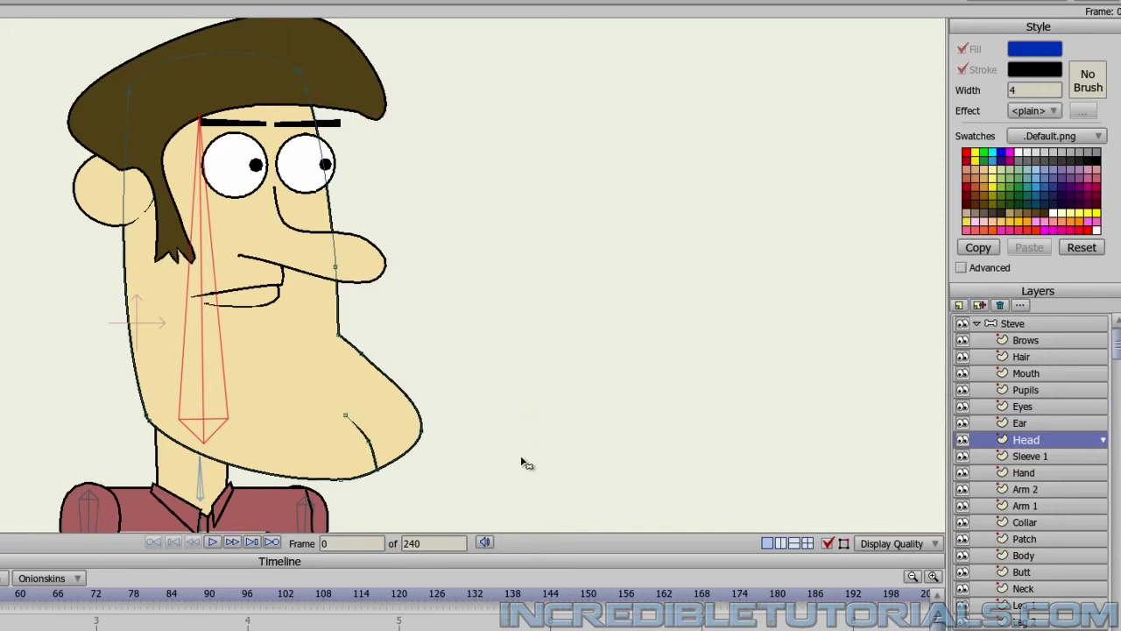
Step: Bind the Sleeve 1 layer to the upper arm bone of the front arm
{"action": "scroll", "coordinate": [526, 394], "scroll_direction": "down", "scroll_amount": 5}
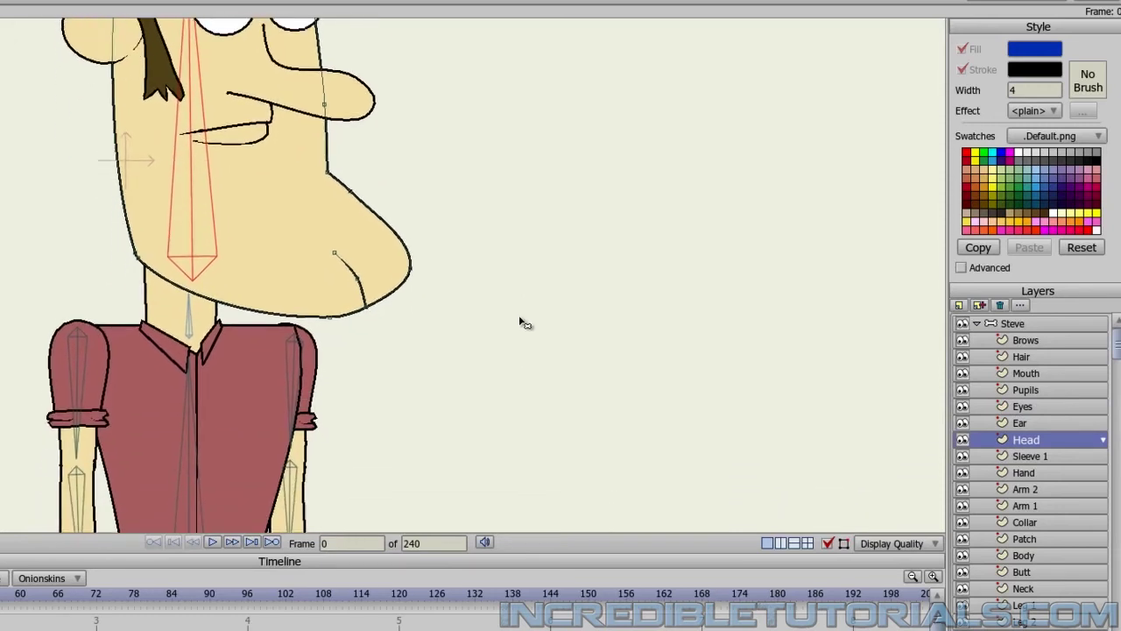
{"action": "scroll", "coordinate": [506, 401], "scroll_direction": "down", "scroll_amount": 3}
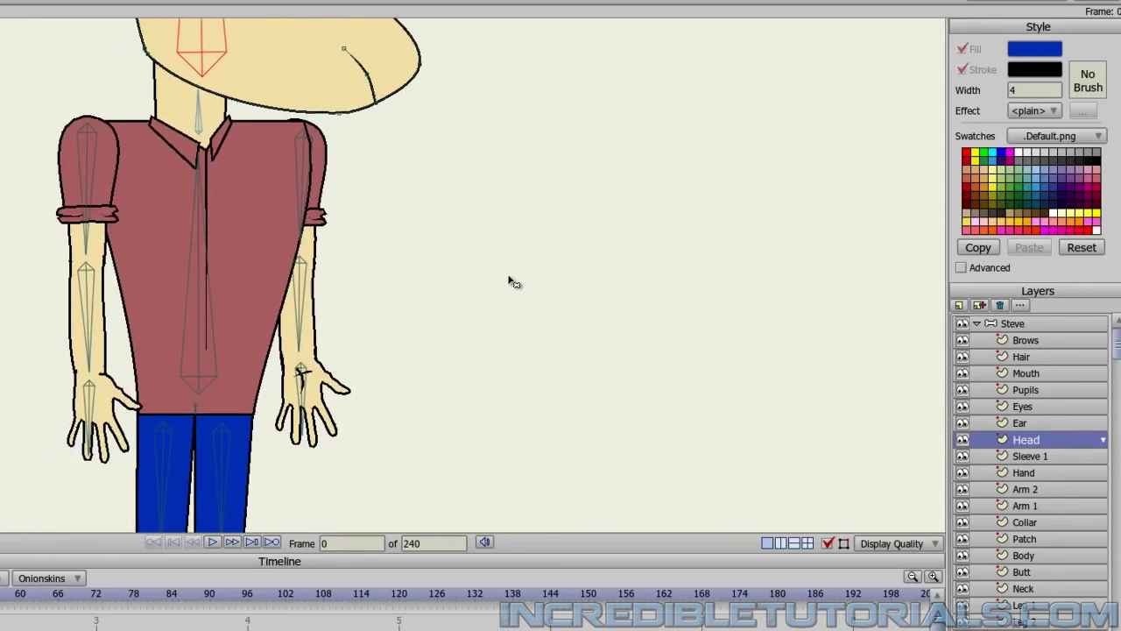
{"action": "left_click", "coordinate": [1033, 457]}
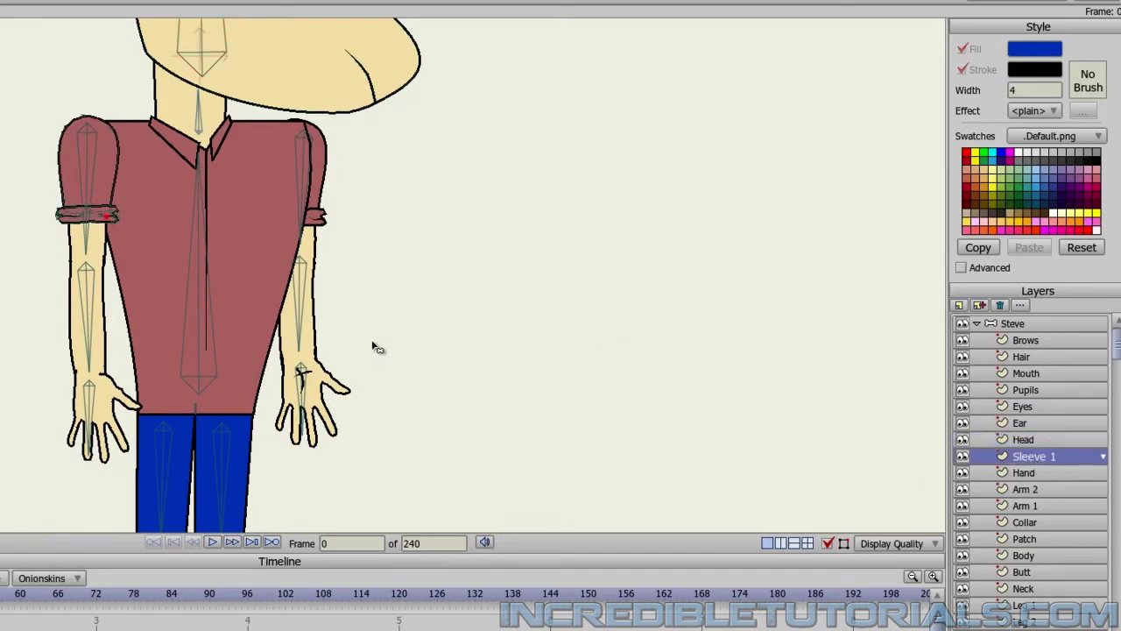
{"action": "left_click", "coordinate": [91, 168]}
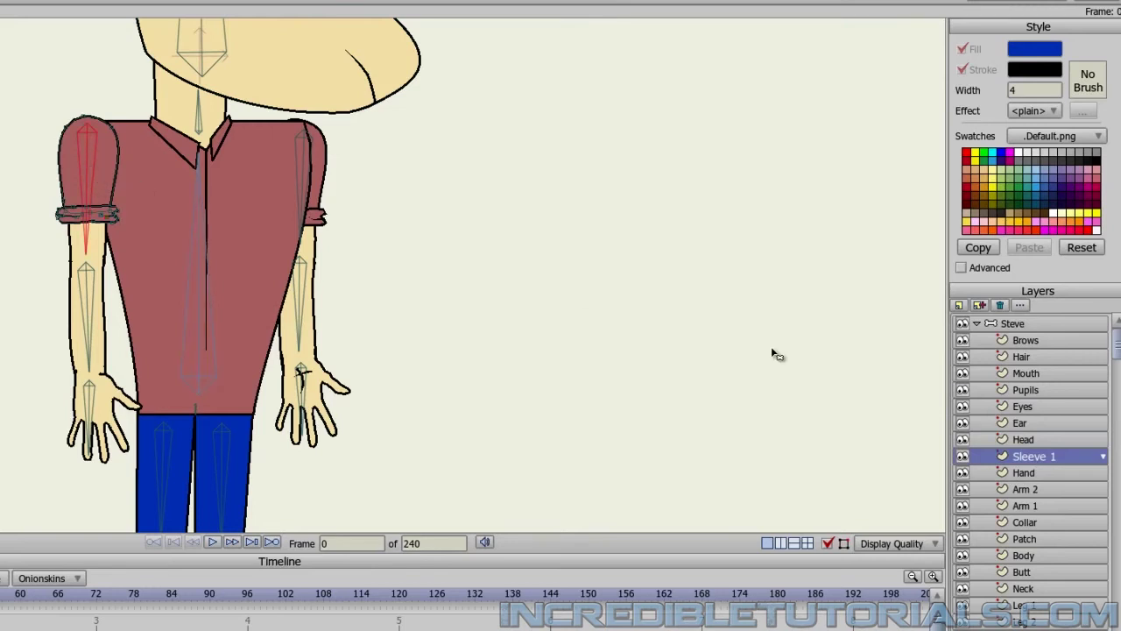
Step: Bind the Hand, Arm 2 and Arm 1 layers to the front arm's hand, forearm and upper arm bones
{"action": "left_click", "coordinate": [1022, 474]}
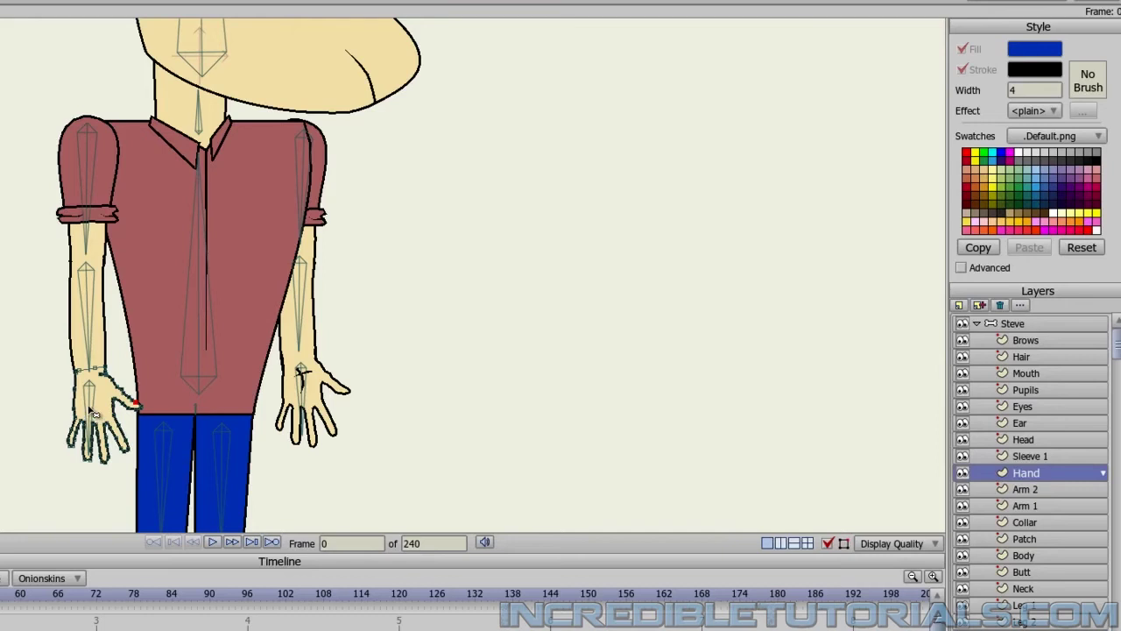
{"action": "left_click", "coordinate": [1070, 496]}
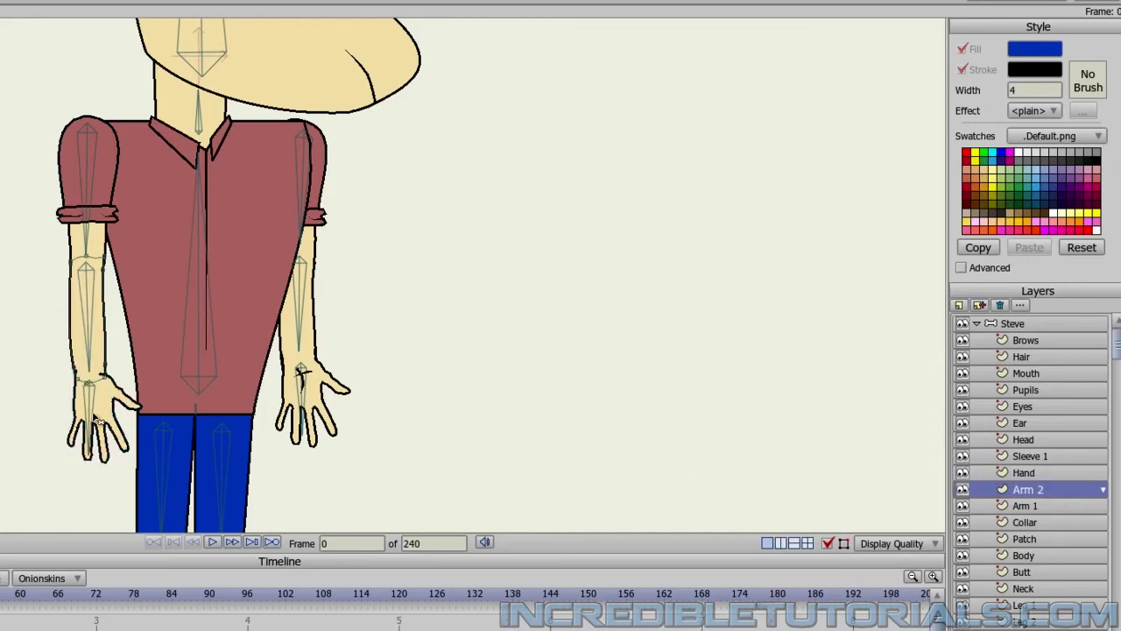
{"action": "left_click", "coordinate": [92, 322], "text": "ctrl+alt"}
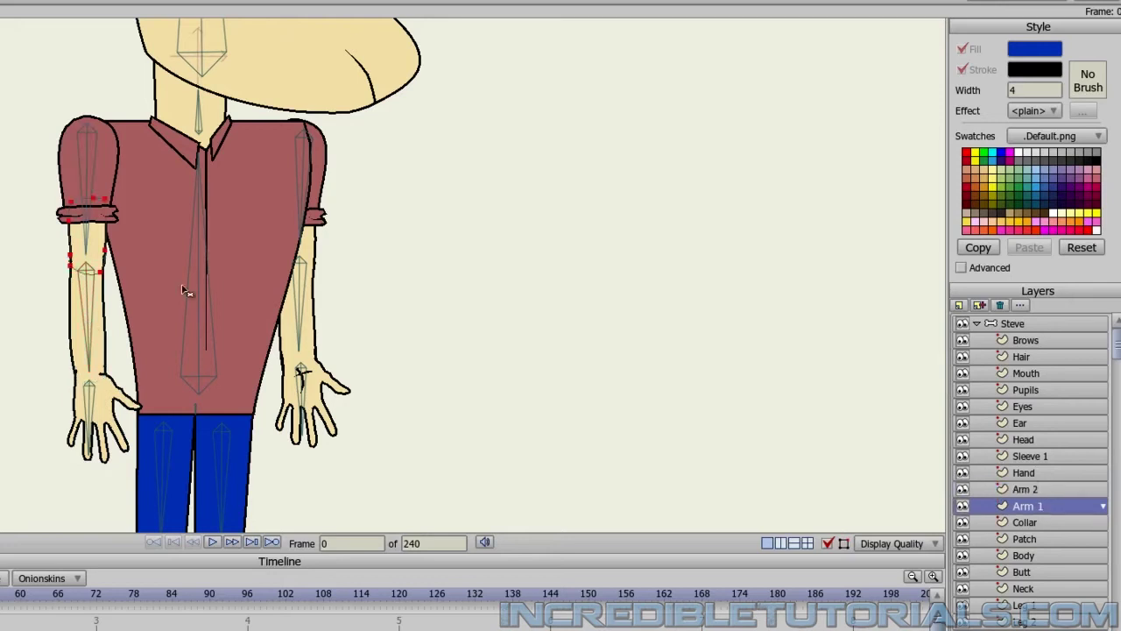
{"action": "left_click", "coordinate": [90, 236]}
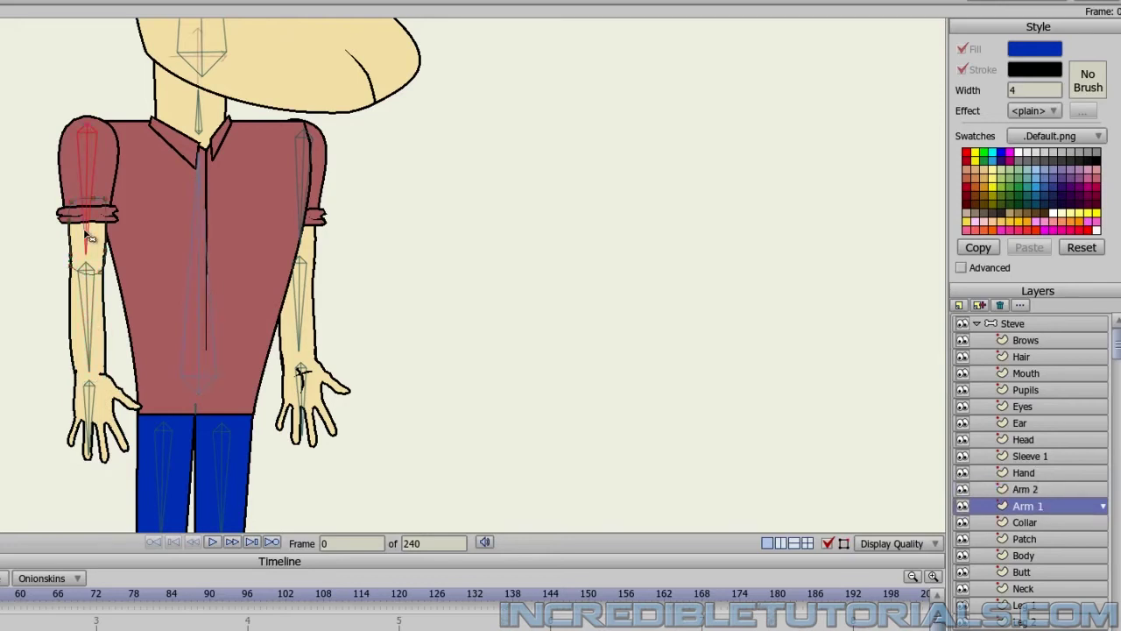
Step: Bind the Collar and Body layers to the torso bone and the Patch layer to the neck bone
{"action": "left_click", "coordinate": [1018, 526]}
{"action": "left_click_drag", "start_coordinate": [410, 343], "coordinate": [429, 399]}
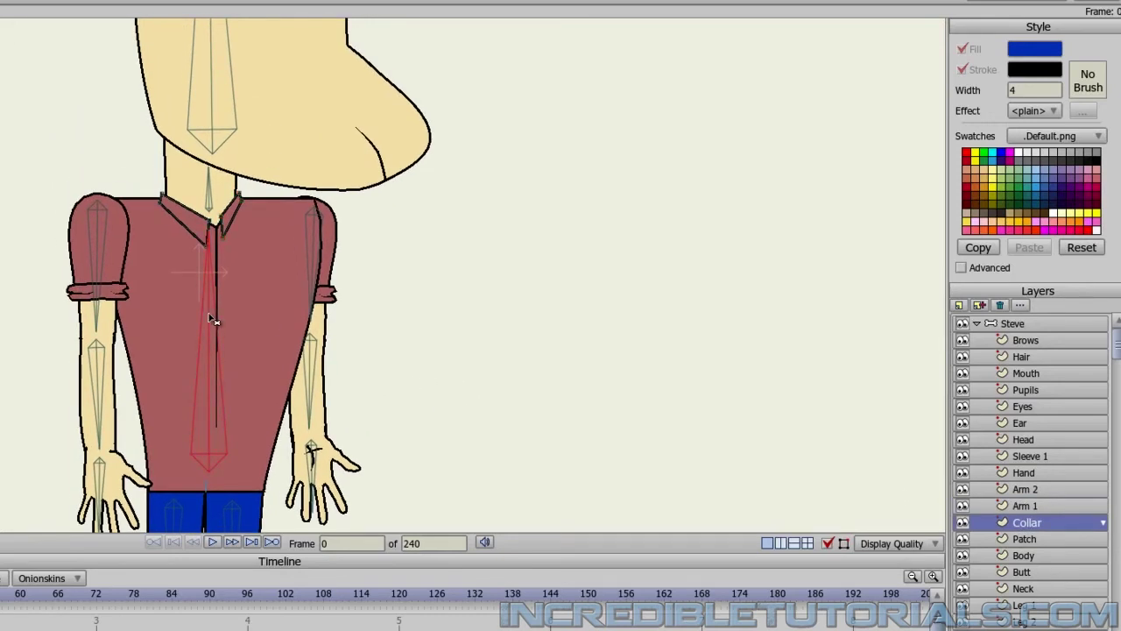
{"action": "left_click", "coordinate": [1022, 543]}
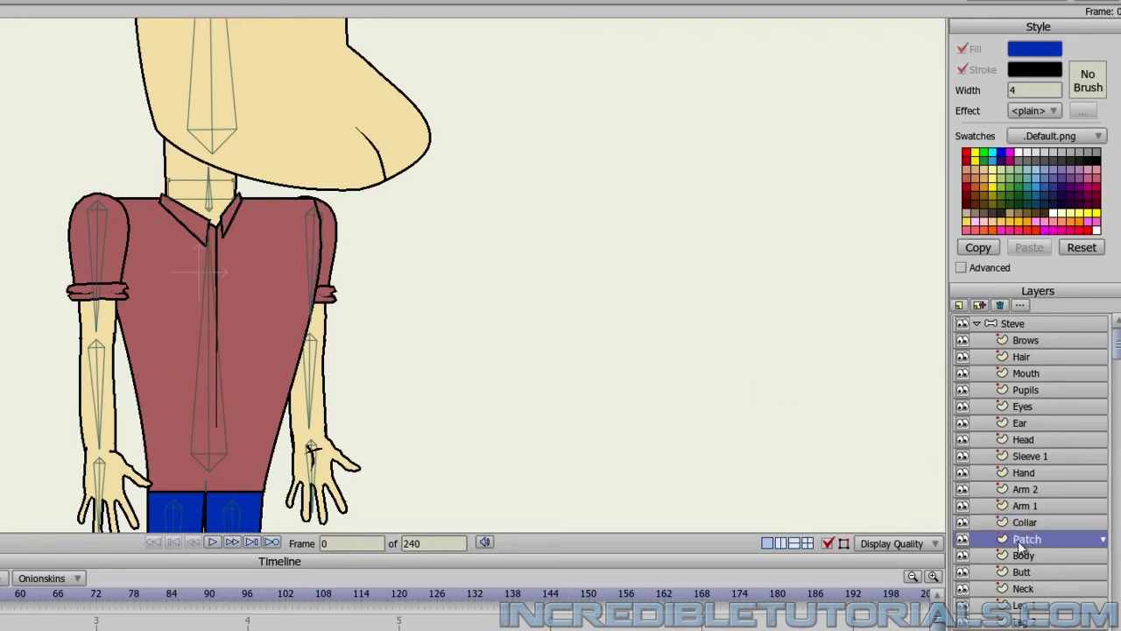
{"action": "left_click", "coordinate": [209, 195]}
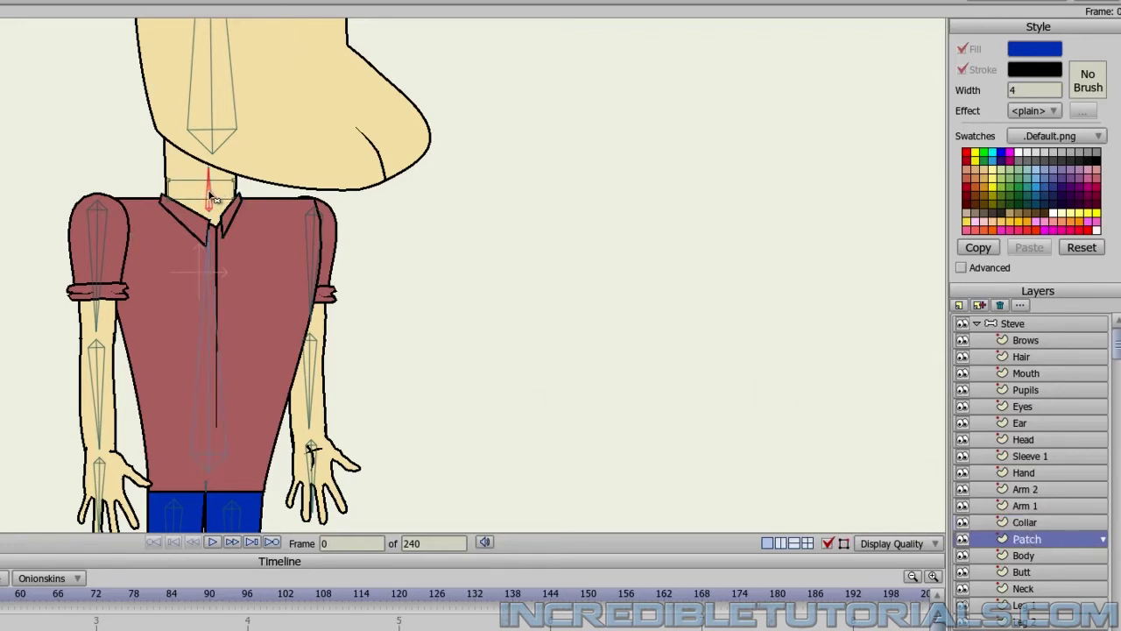
{"action": "left_click", "coordinate": [1016, 557]}
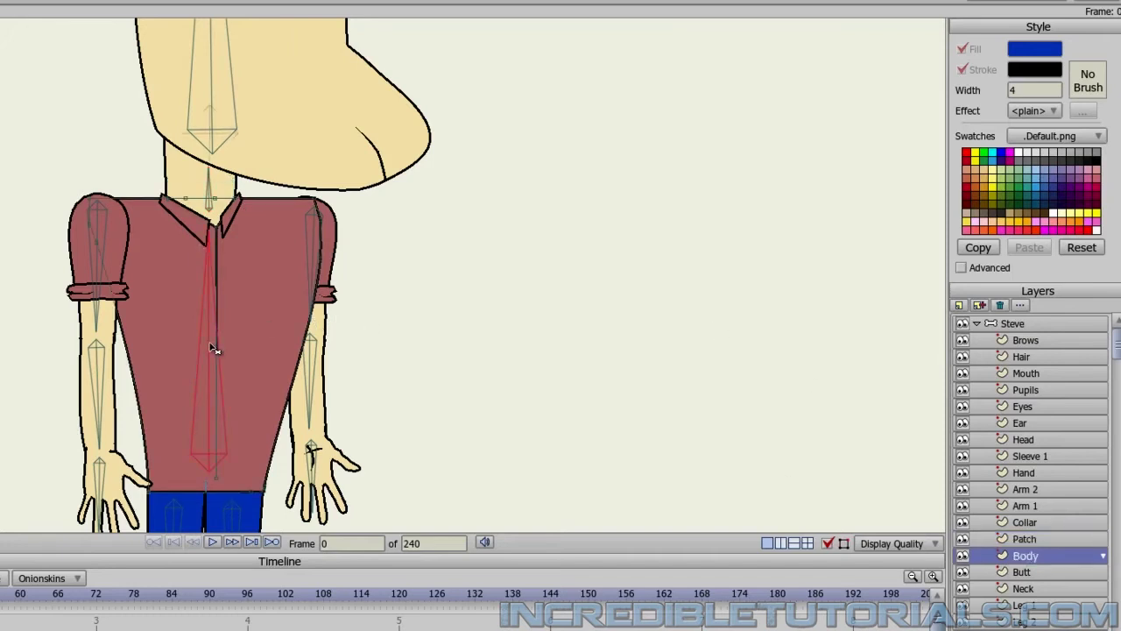
Step: Bind the Butt layer to the small hip bone and the Neck layer to the neck bone
{"action": "left_click", "coordinate": [1023, 572]}
{"action": "left_click_drag", "start_coordinate": [445, 445], "coordinate": [471, 326]}
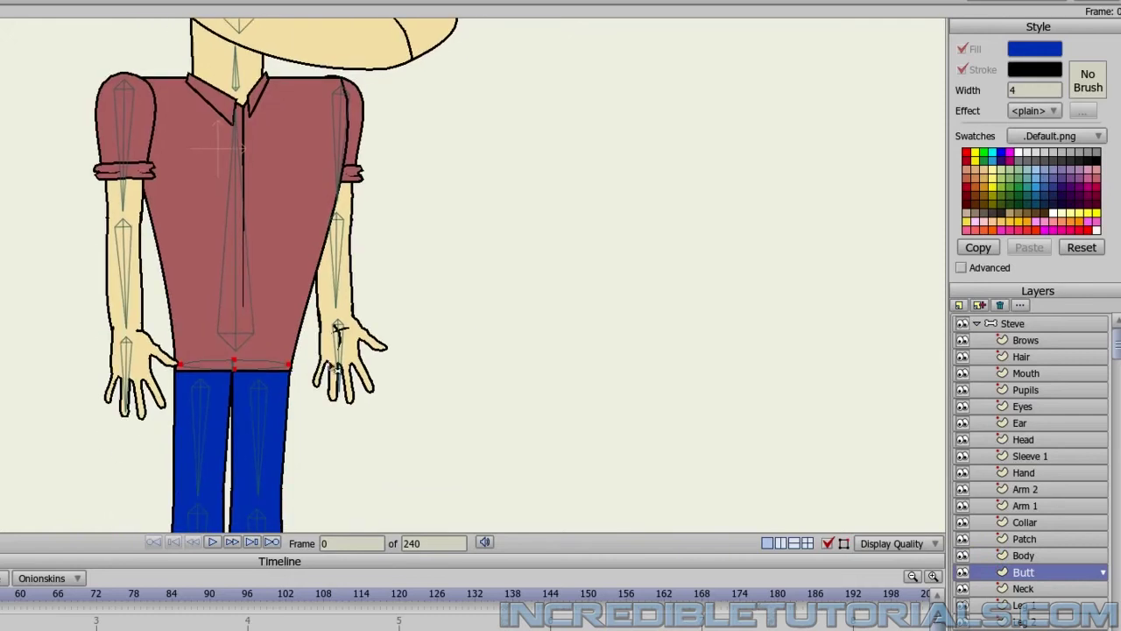
{"action": "scroll", "coordinate": [223, 443], "scroll_direction": "up", "scroll_amount": 5}
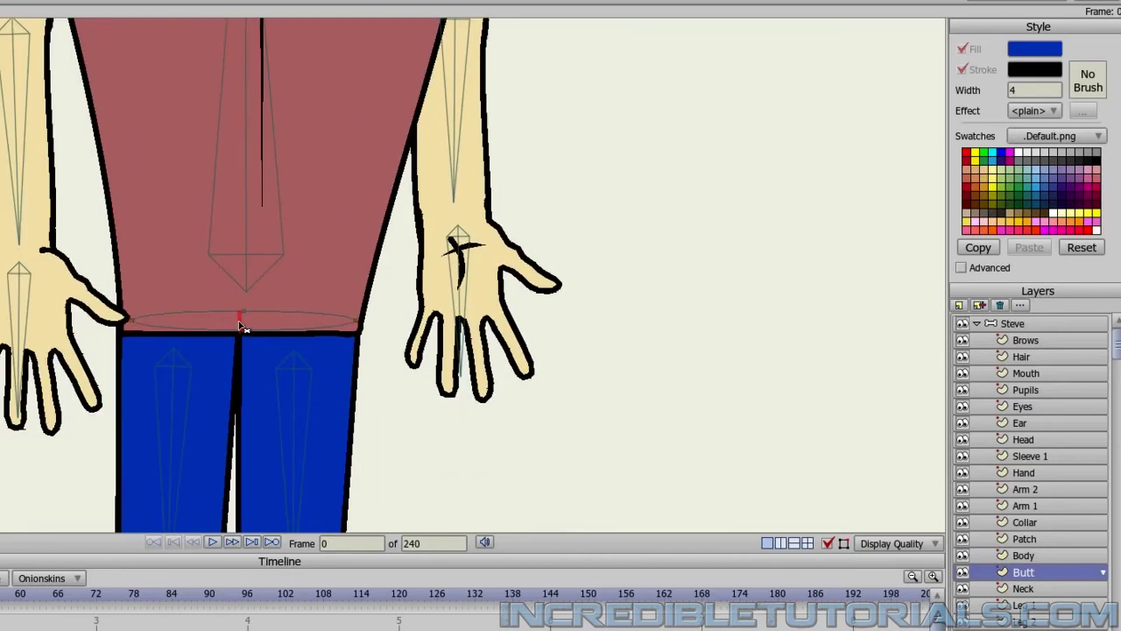
{"action": "scroll", "coordinate": [482, 371], "scroll_direction": "down", "scroll_amount": 5}
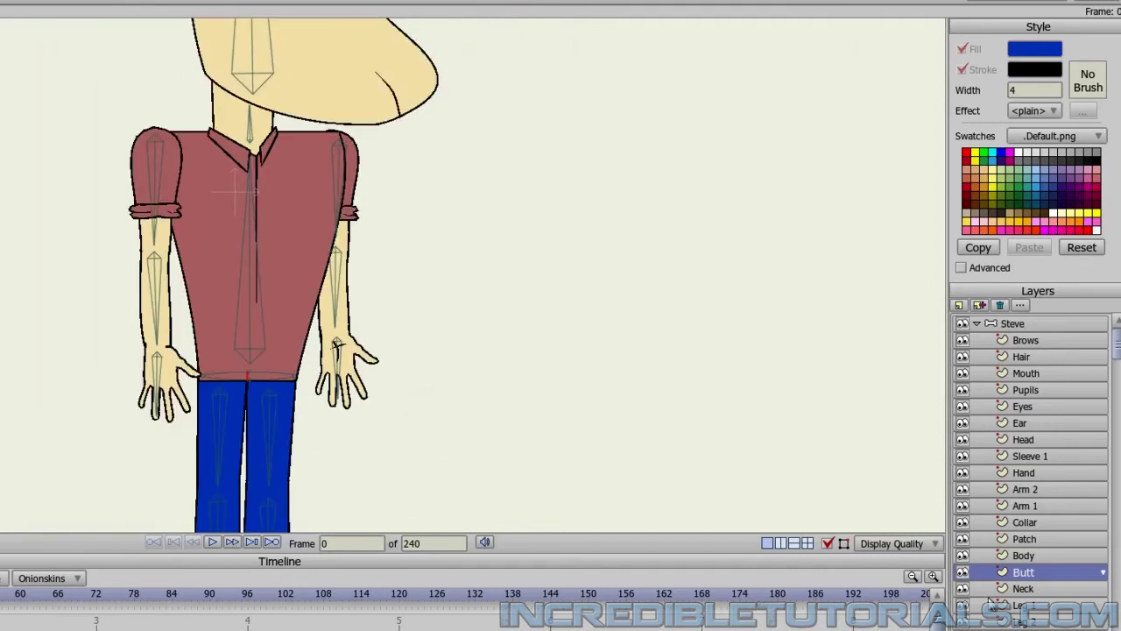
{"action": "left_click", "coordinate": [1028, 592]}
{"action": "scroll", "coordinate": [625, 371], "scroll_direction": "up", "scroll_amount": 5}
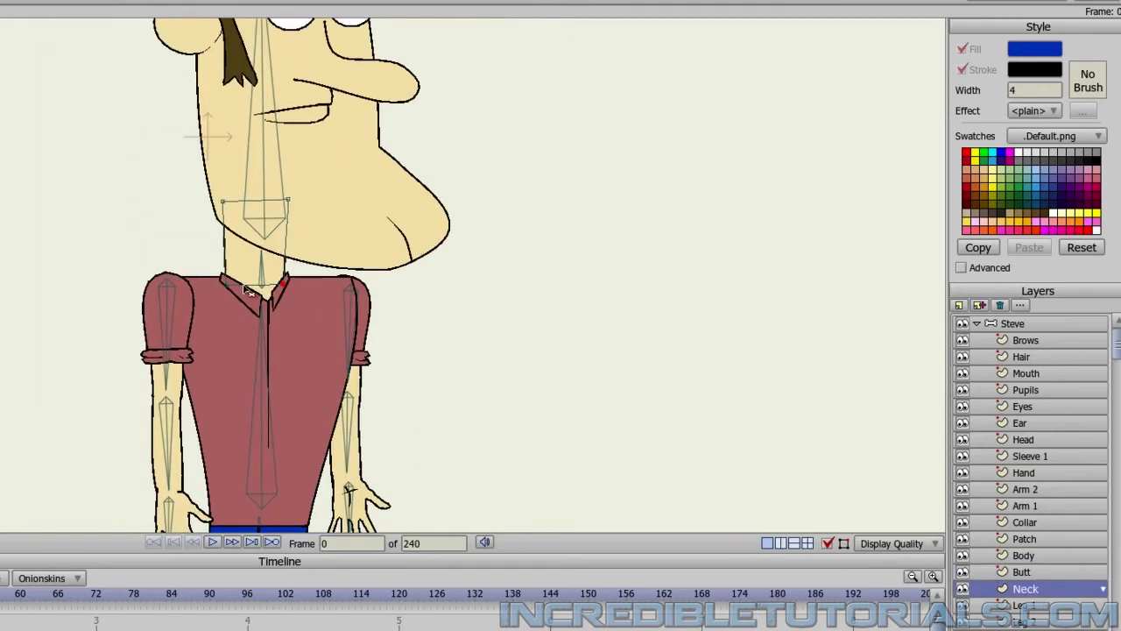
Step: Bind the Leg 1, Leg 2 and Foot layers to the front leg's thigh, shin and foot bones
{"action": "left_click", "coordinate": [1009, 606]}
{"action": "scroll", "coordinate": [544, 303], "scroll_direction": "down", "scroll_amount": 5}
{"action": "scroll", "coordinate": [544, 303], "scroll_direction": "down", "scroll_amount": 4}
{"action": "left_click_drag", "start_coordinate": [546, 400], "coordinate": [446, 363]}
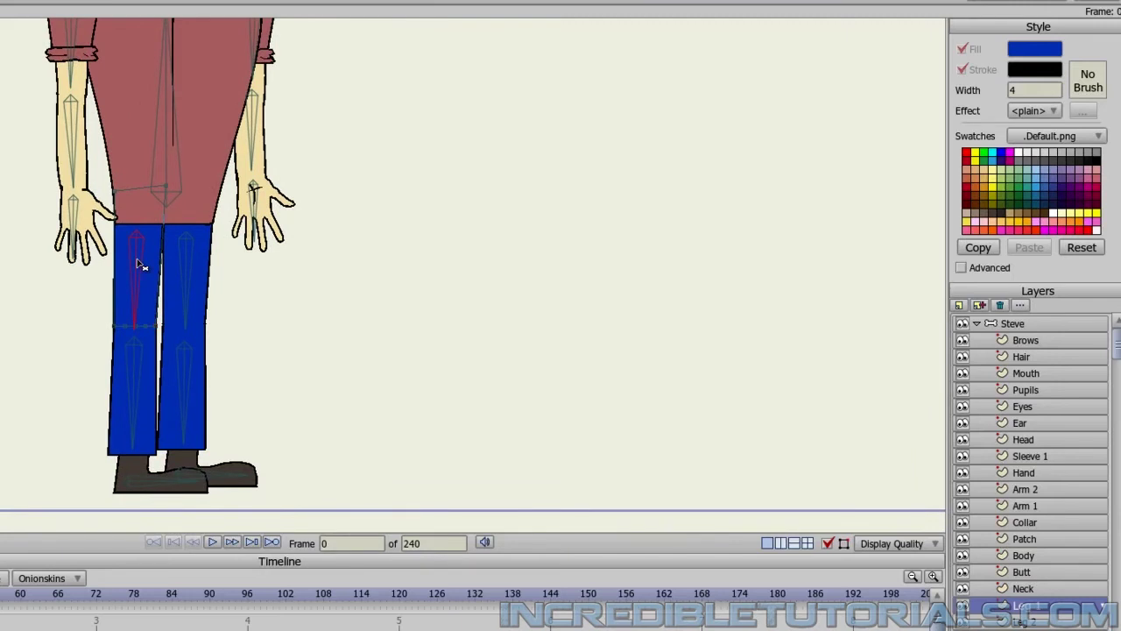
{"action": "left_click", "coordinate": [1031, 621]}
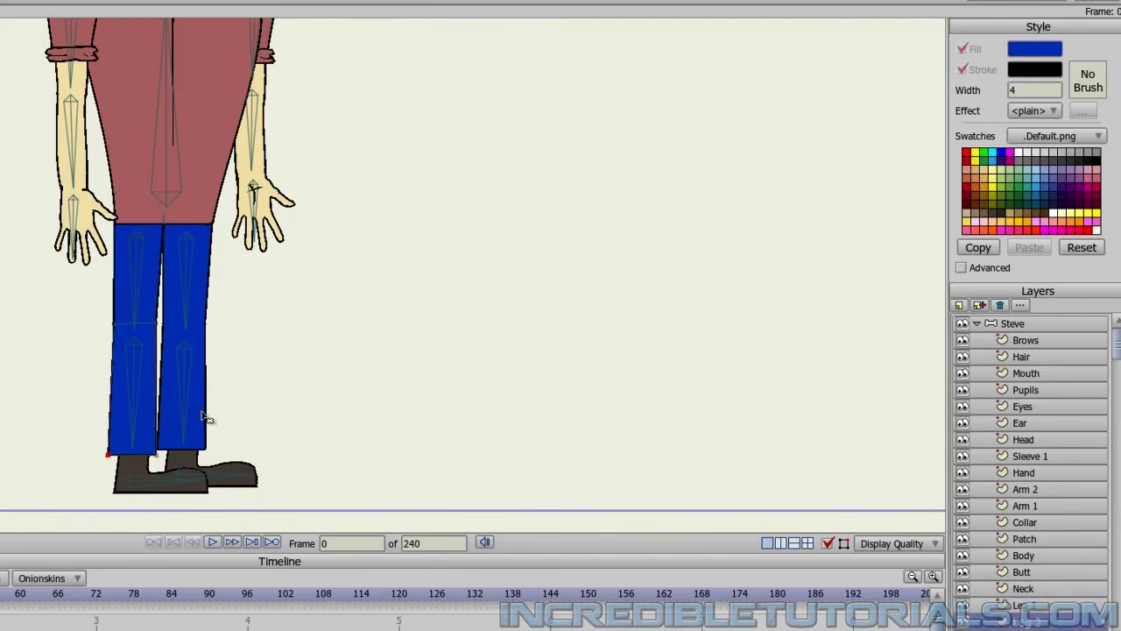
{"action": "left_click", "coordinate": [145, 392]}
{"action": "left_click", "coordinate": [336, 523]}
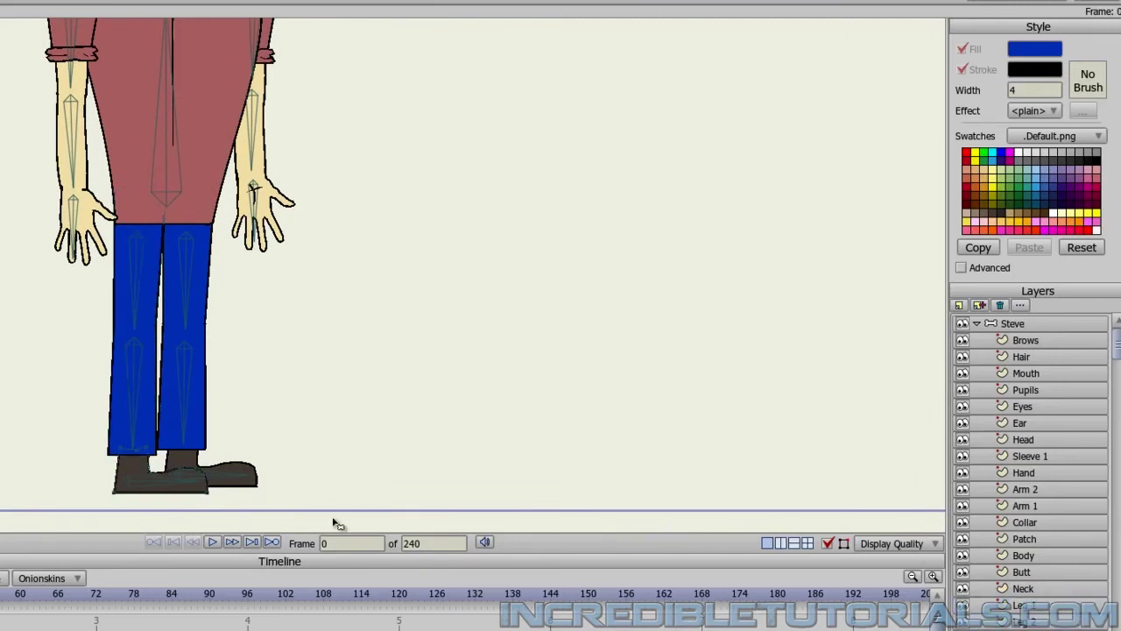
{"action": "left_click", "coordinate": [151, 486]}
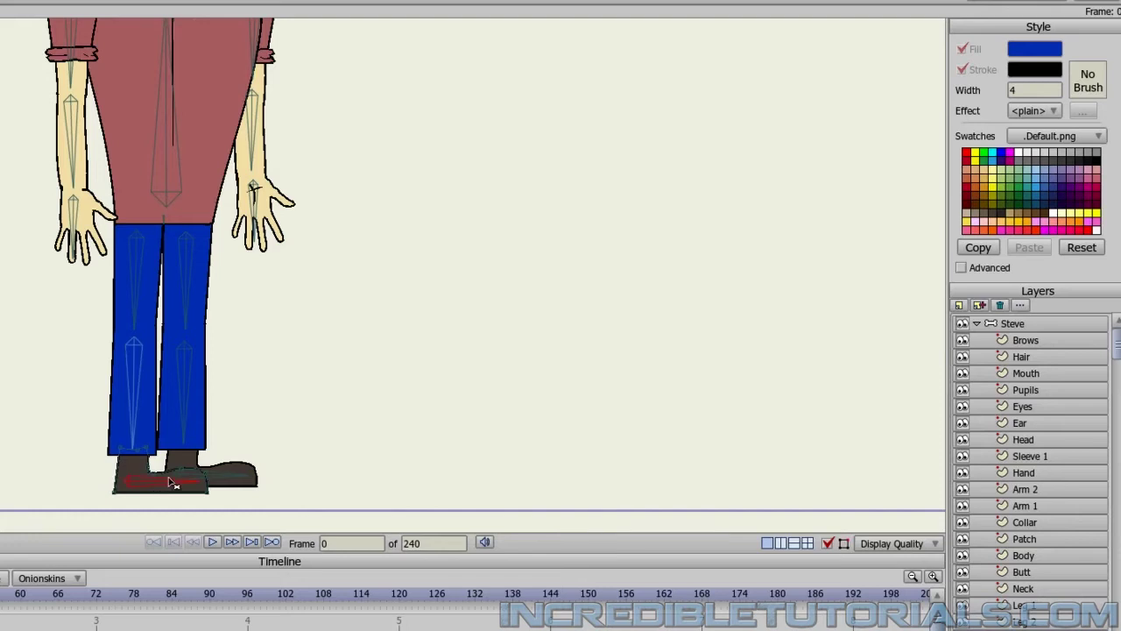
Step: Bind the Leg 2-1, Leg 2-2 and second foot layers to the back leg's thigh, shin and foot bones
{"action": "left_click", "coordinate": [423, 375]}
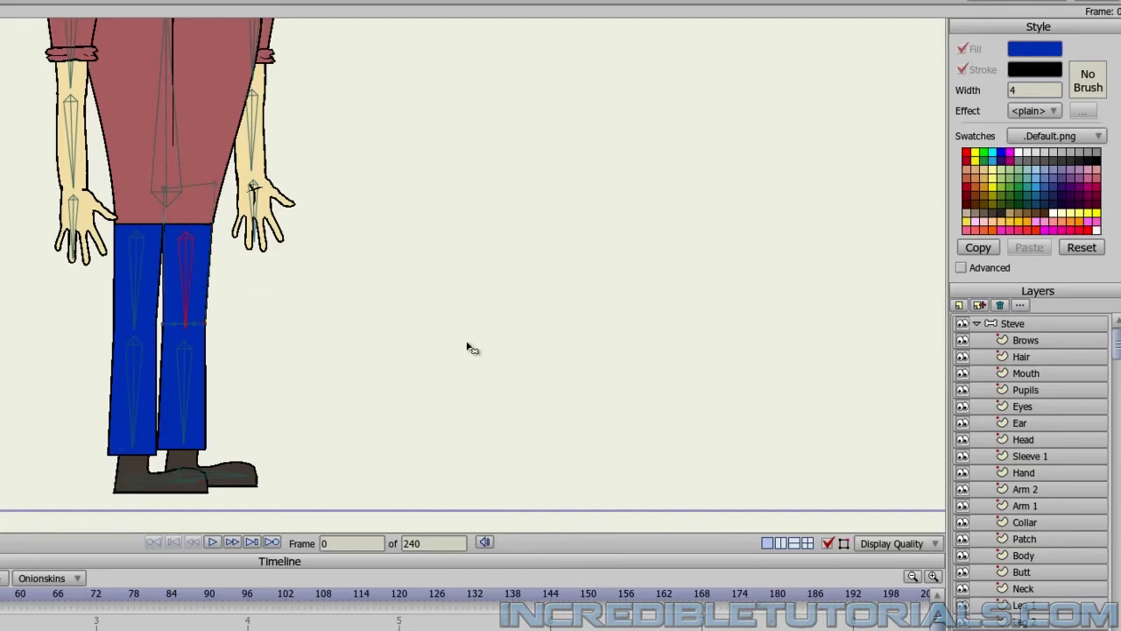
{"action": "left_click", "coordinate": [297, 376]}
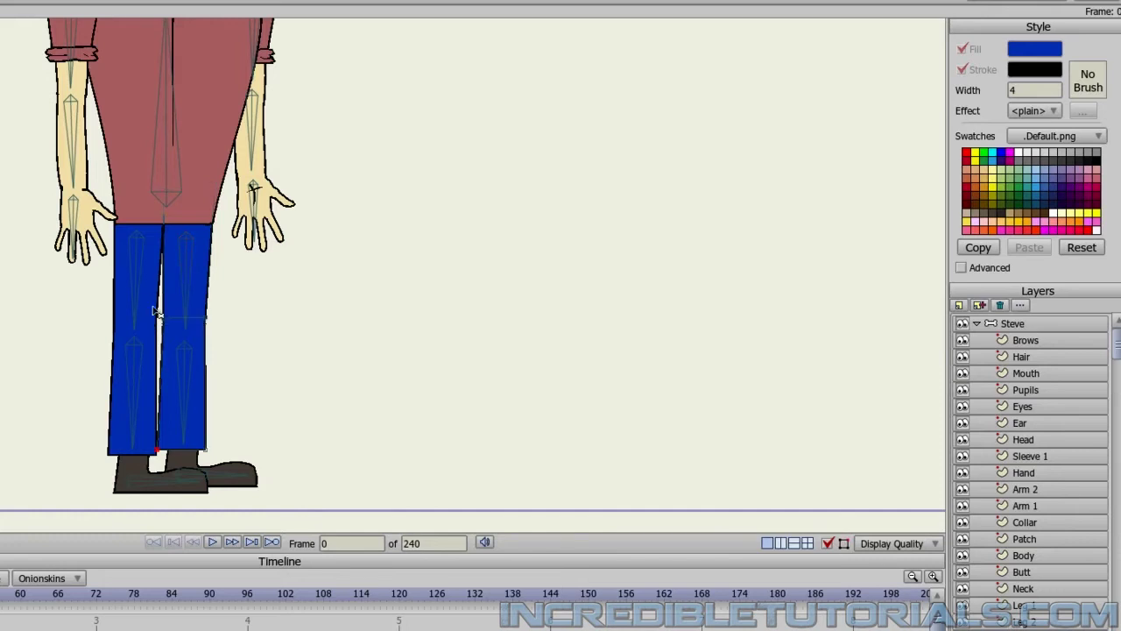
{"action": "left_click", "coordinate": [185, 381]}
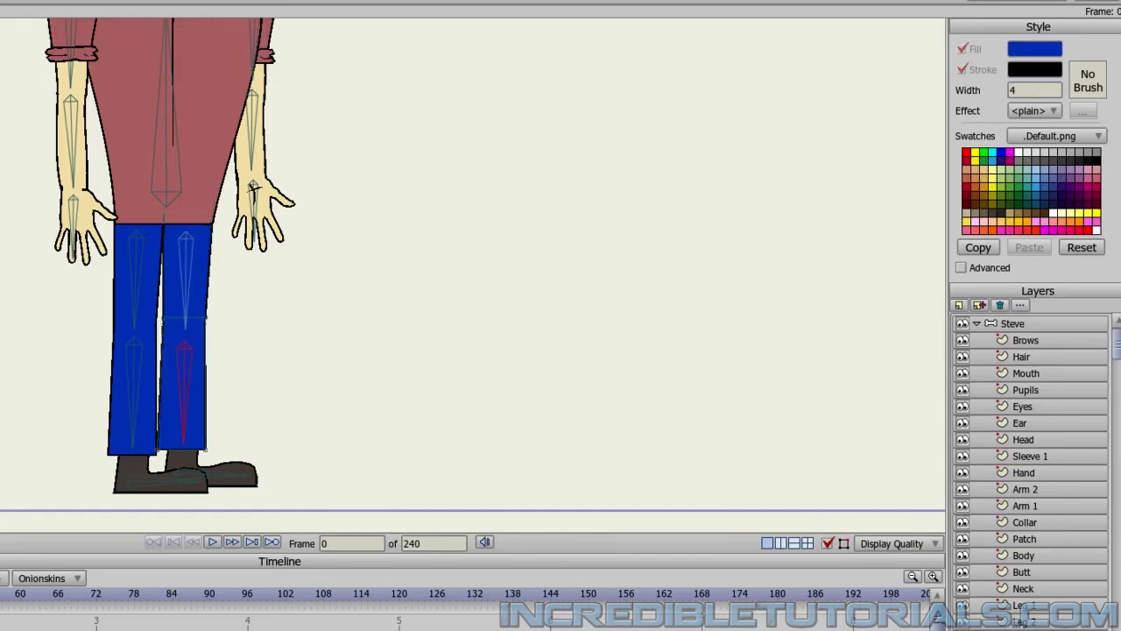
{"action": "left_click", "coordinate": [232, 476]}
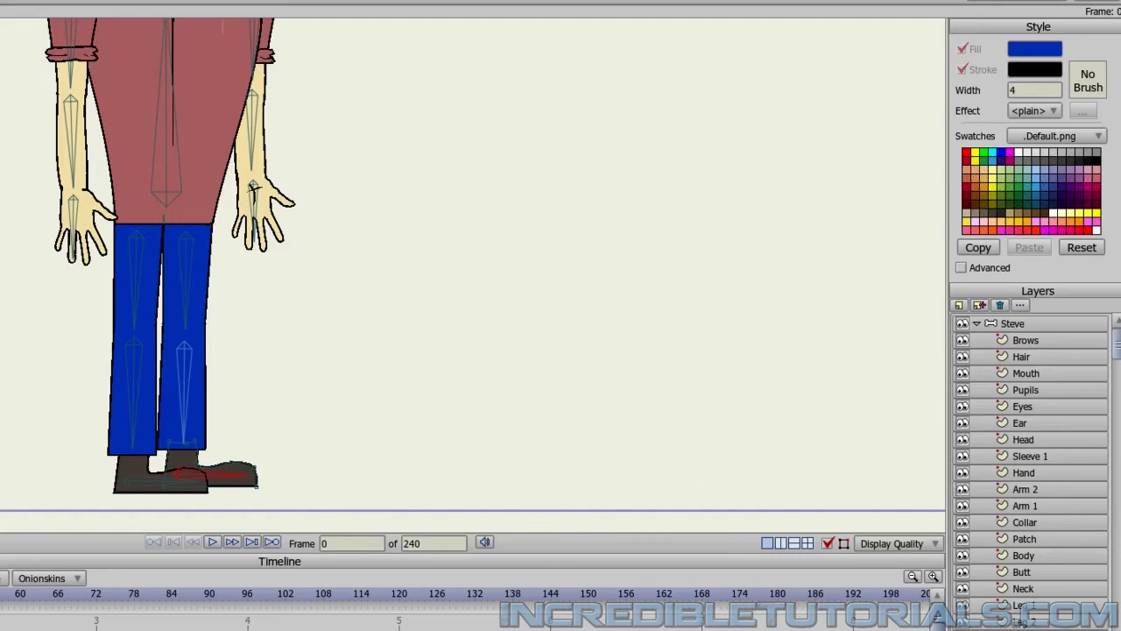
Step: Bind the back arm's sleeve layer to its upper arm bone and its hand layer to the hand bone
{"action": "left_click_drag", "start_coordinate": [560, 163], "coordinate": [508, 342]}
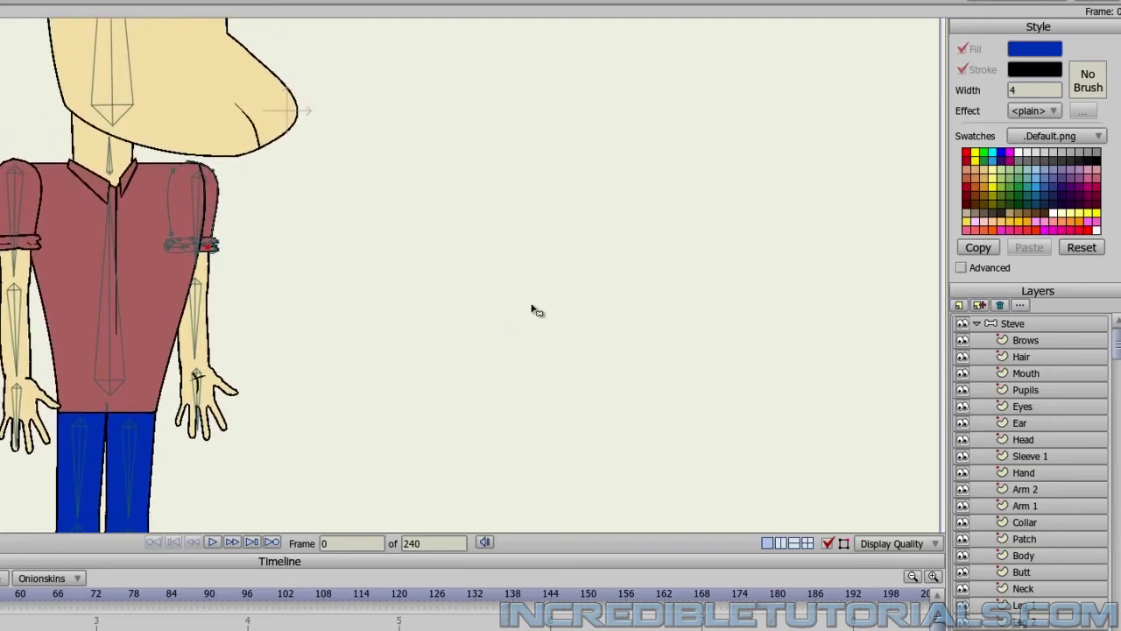
{"action": "left_click", "coordinate": [195, 224]}
{"action": "left_click", "coordinate": [200, 211]}
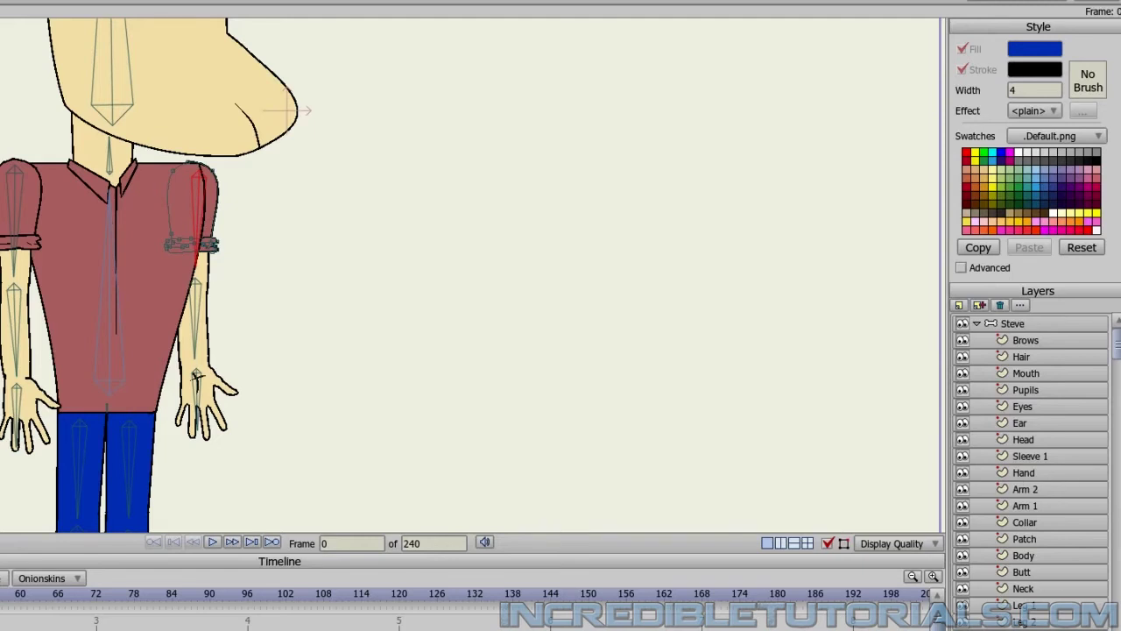
{"action": "scroll", "coordinate": [1030, 526], "scroll_direction": "down", "scroll_amount": 1}
{"action": "left_click", "coordinate": [199, 390]}
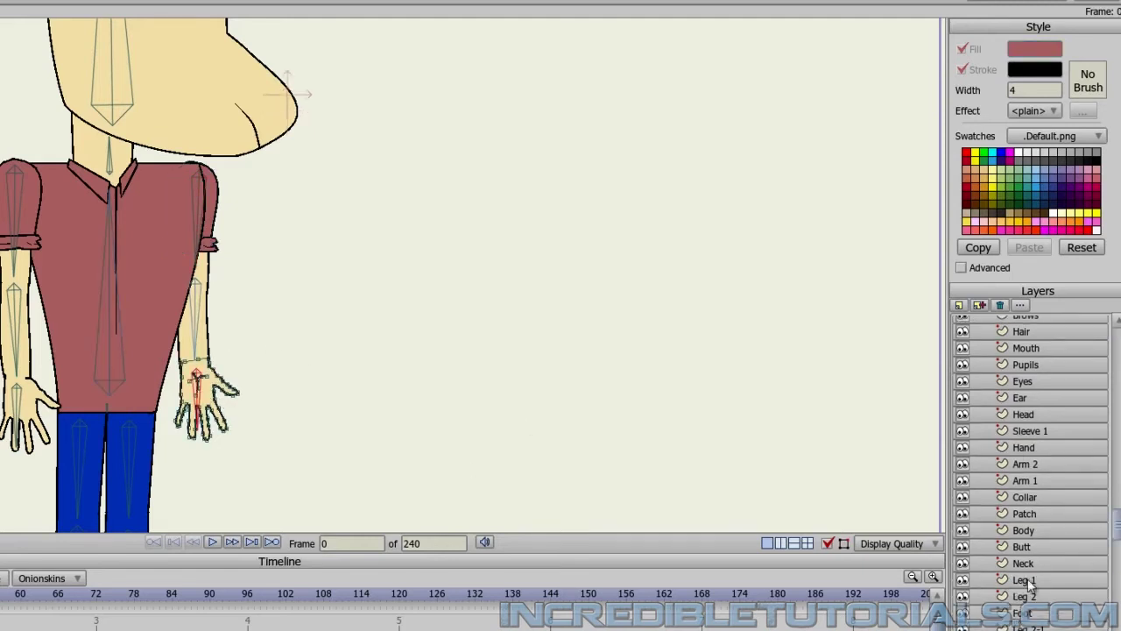
Step: Bind the back arm's lower arm layer to the forearm bone and its upper arm layer to the upper arm bone
{"action": "scroll", "coordinate": [1031, 583], "scroll_direction": "down", "scroll_amount": 1}
{"action": "left_click", "coordinate": [194, 338]}
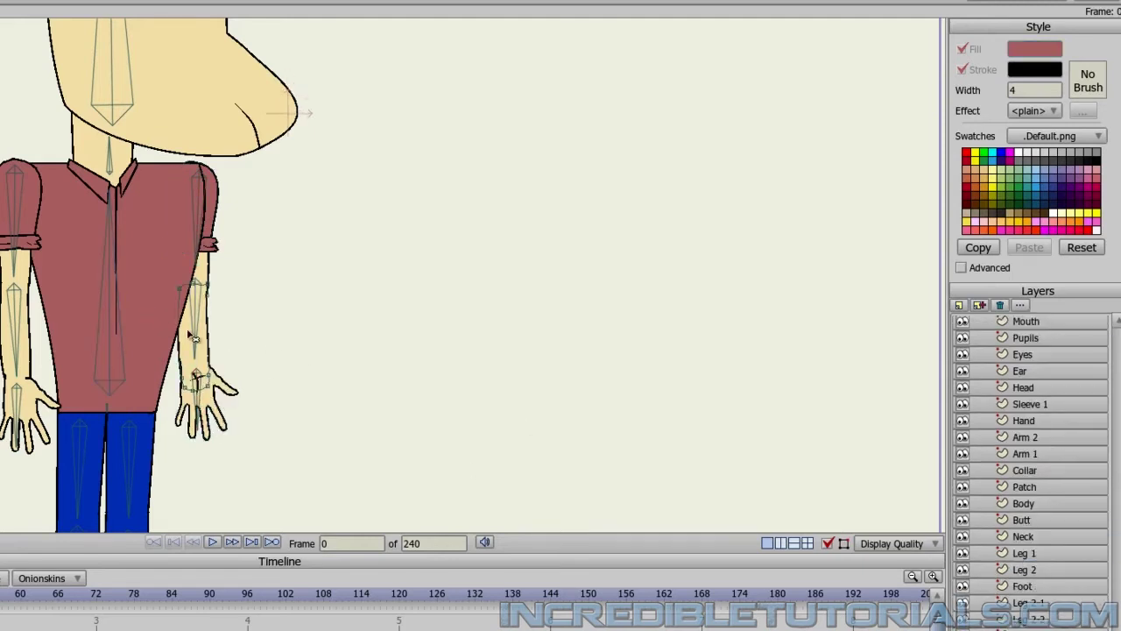
{"action": "left_click", "coordinate": [197, 329]}
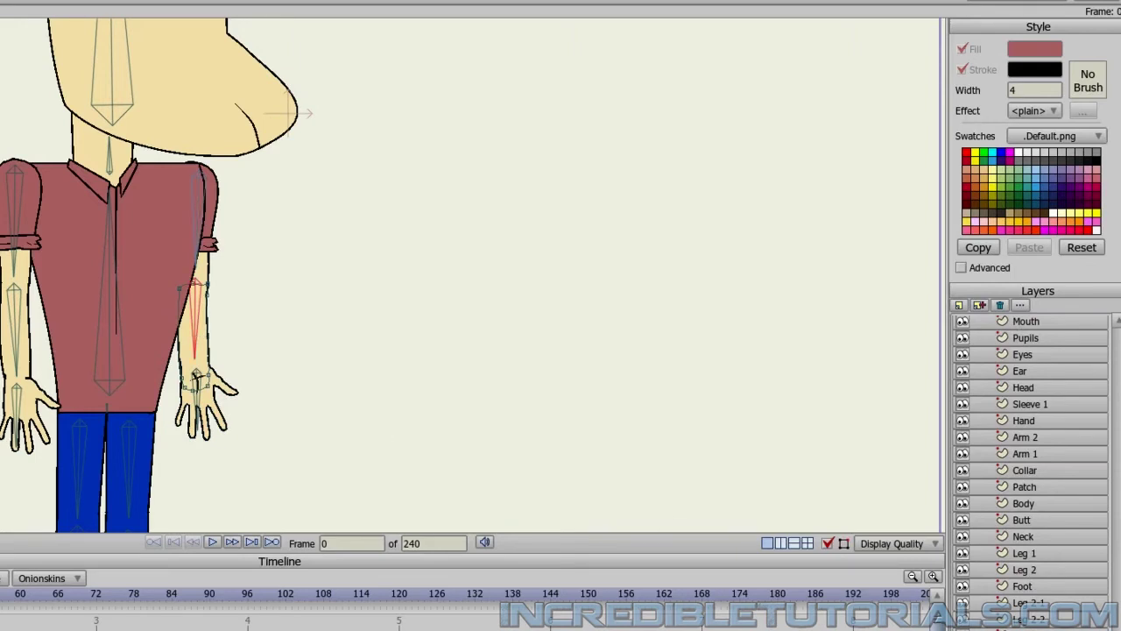
{"action": "key", "text": "t"}
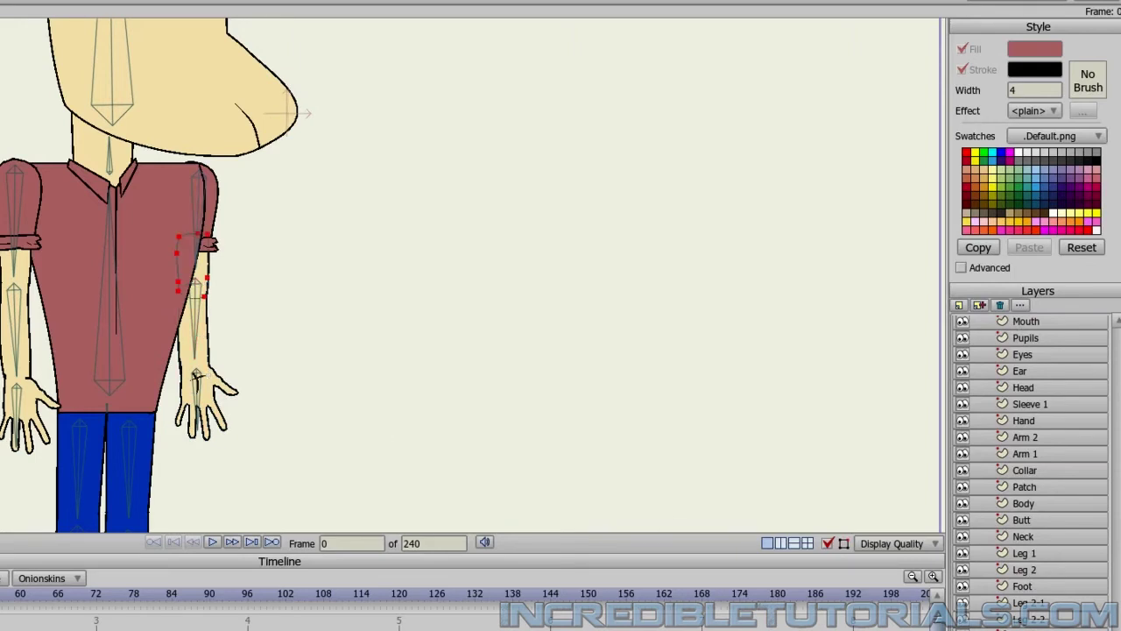
{"action": "left_click", "coordinate": [200, 260]}
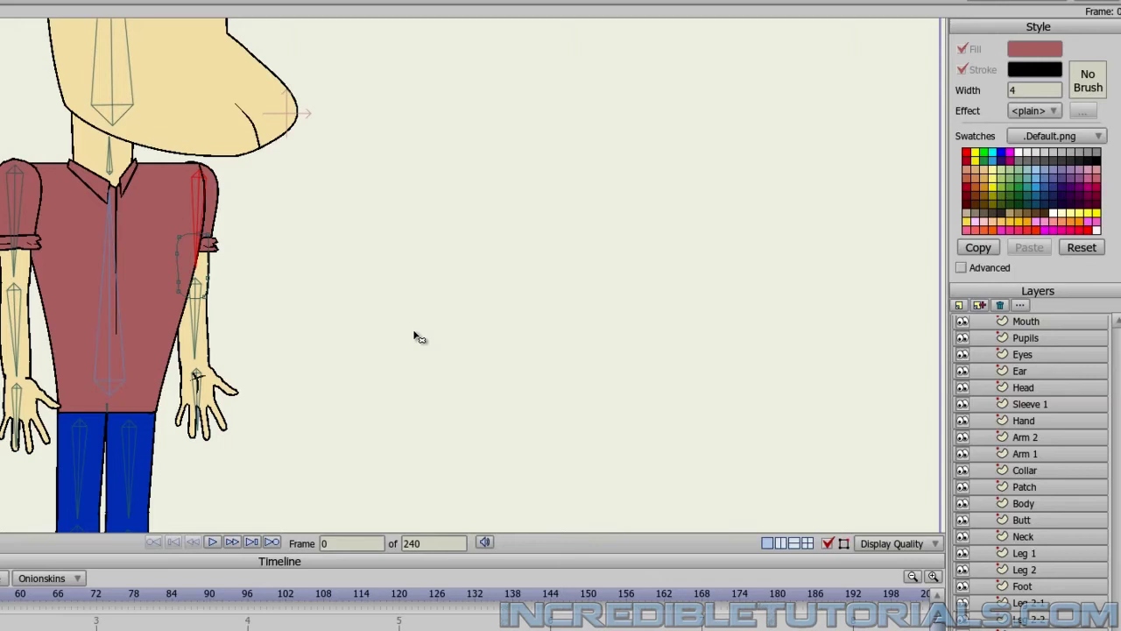
Step: On the Steve bone layer, reduce the bone strength to 0 for the head, neck and the front arm's upper arm, forearm and hand bones
{"action": "scroll", "coordinate": [416, 337], "scroll_direction": "down", "scroll_amount": 3}
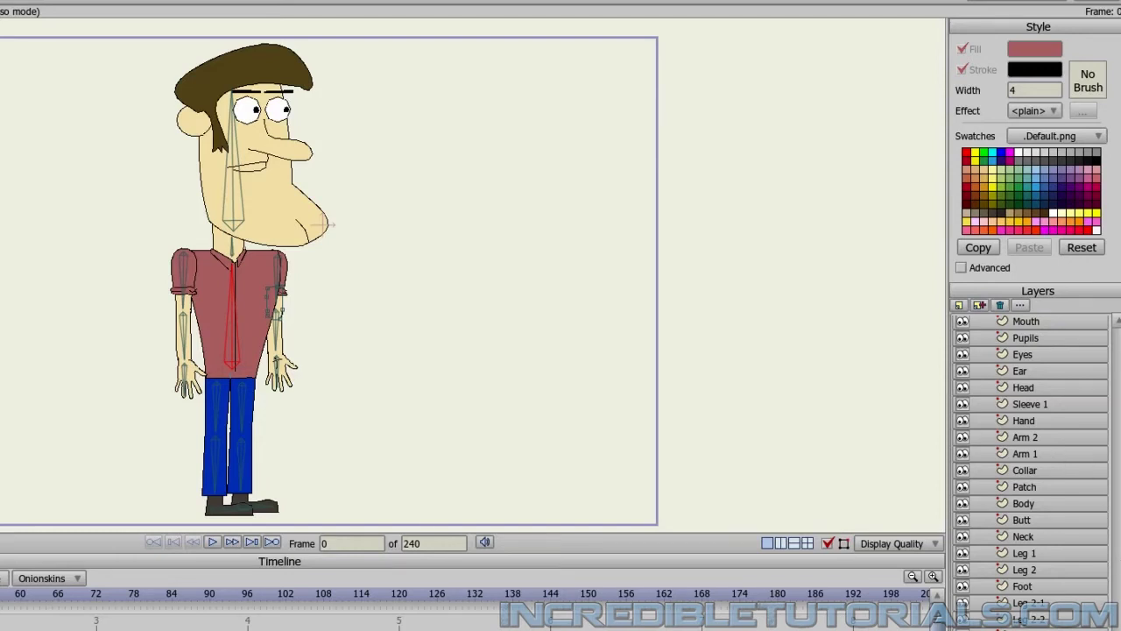
{"action": "scroll", "coordinate": [1117, 336], "scroll_direction": "up", "scroll_amount": 3}
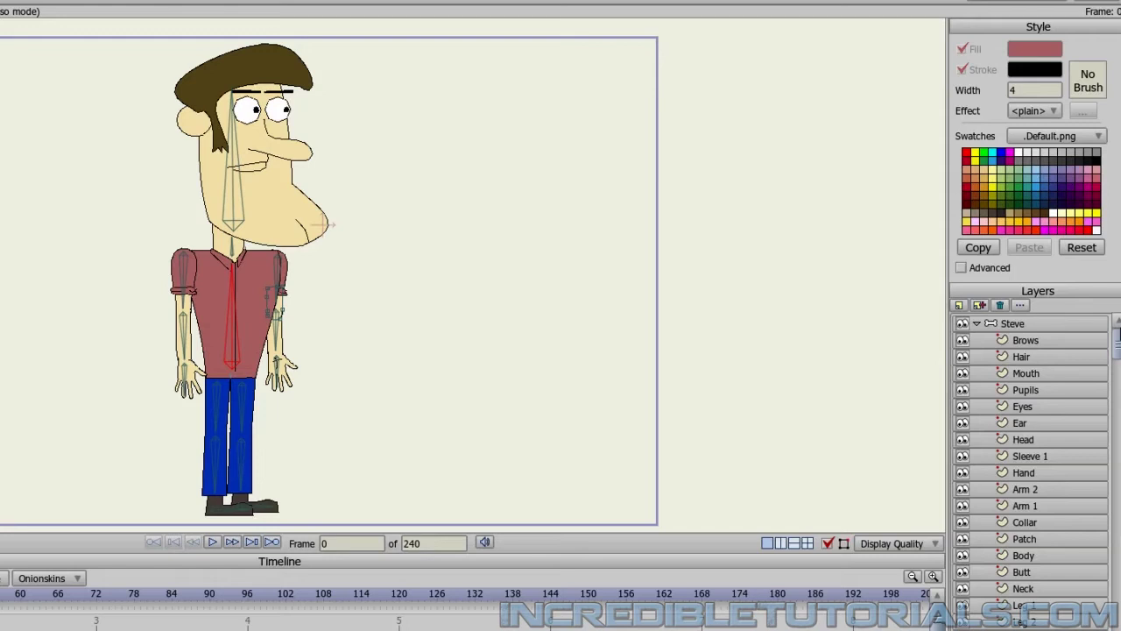
{"action": "left_click", "coordinate": [1033, 326]}
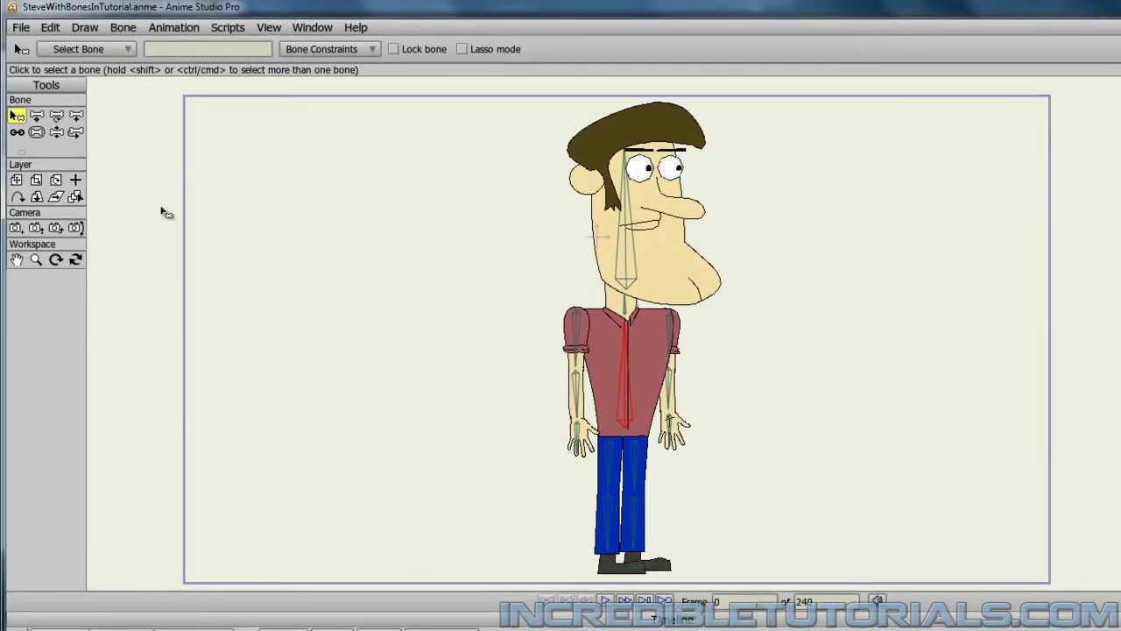
{"action": "left_click", "coordinate": [36, 133]}
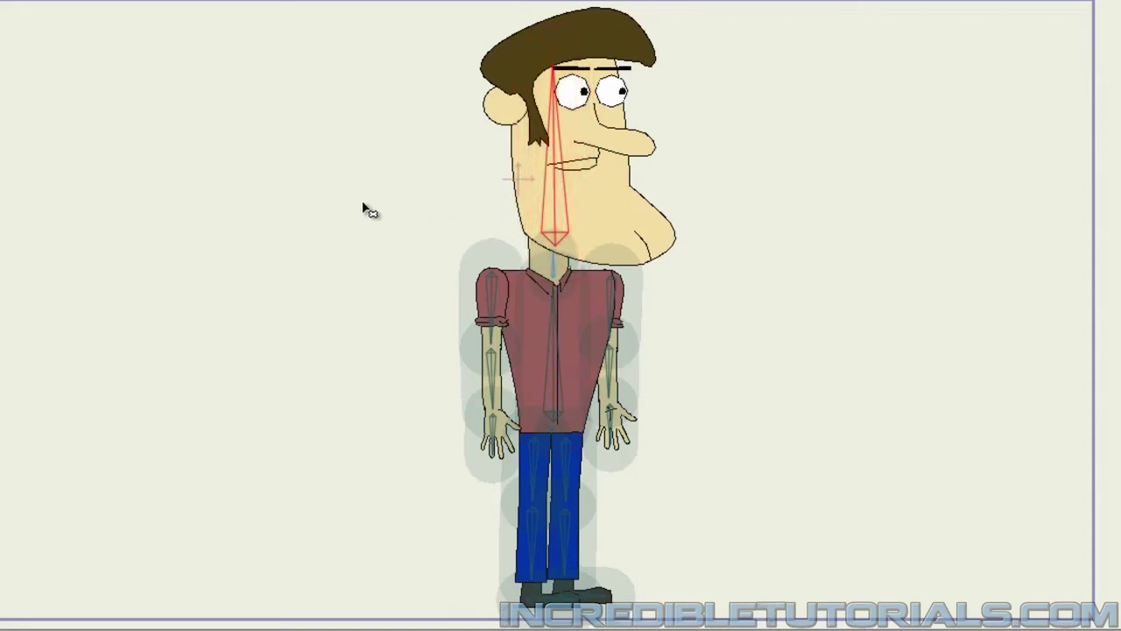
{"action": "left_click", "coordinate": [554, 268]}
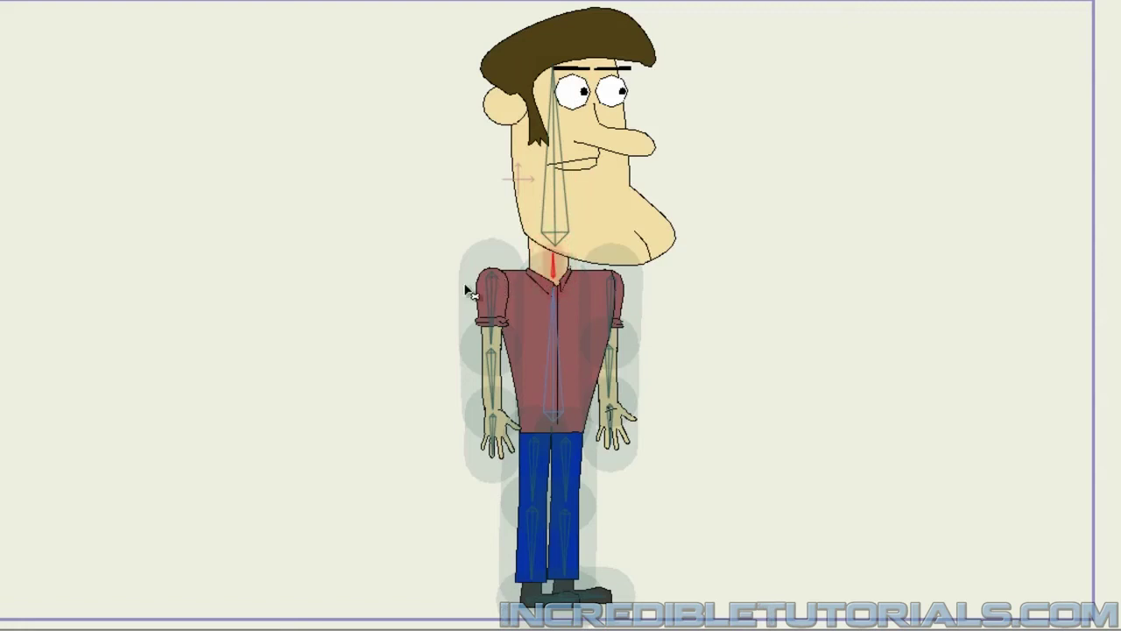
{"action": "left_click", "coordinate": [490, 313]}
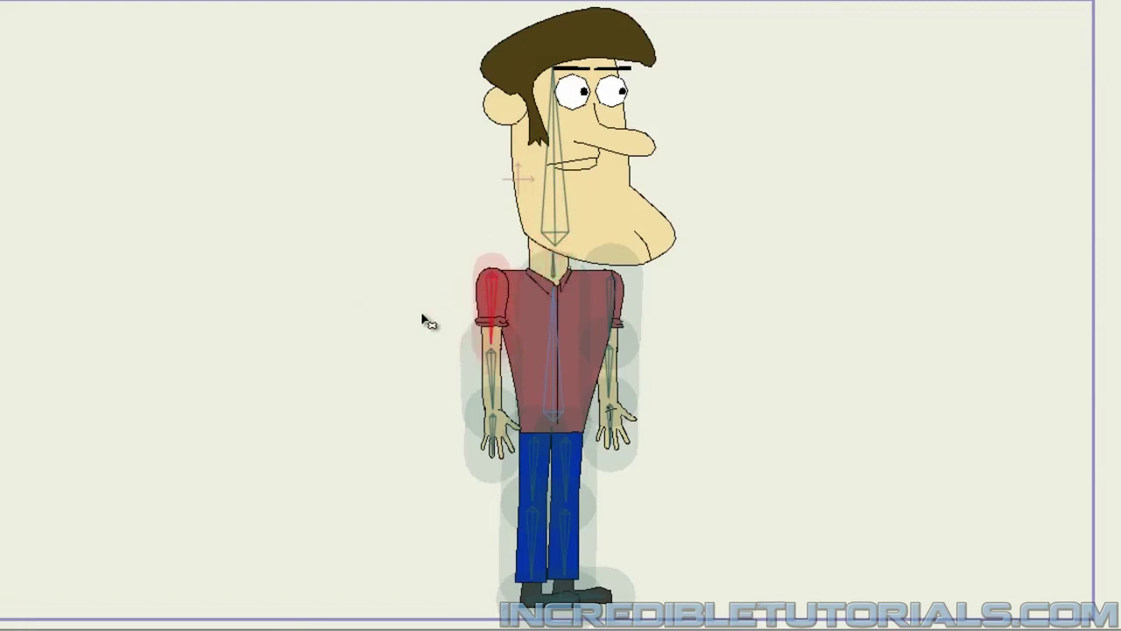
{"action": "left_click", "coordinate": [499, 367]}
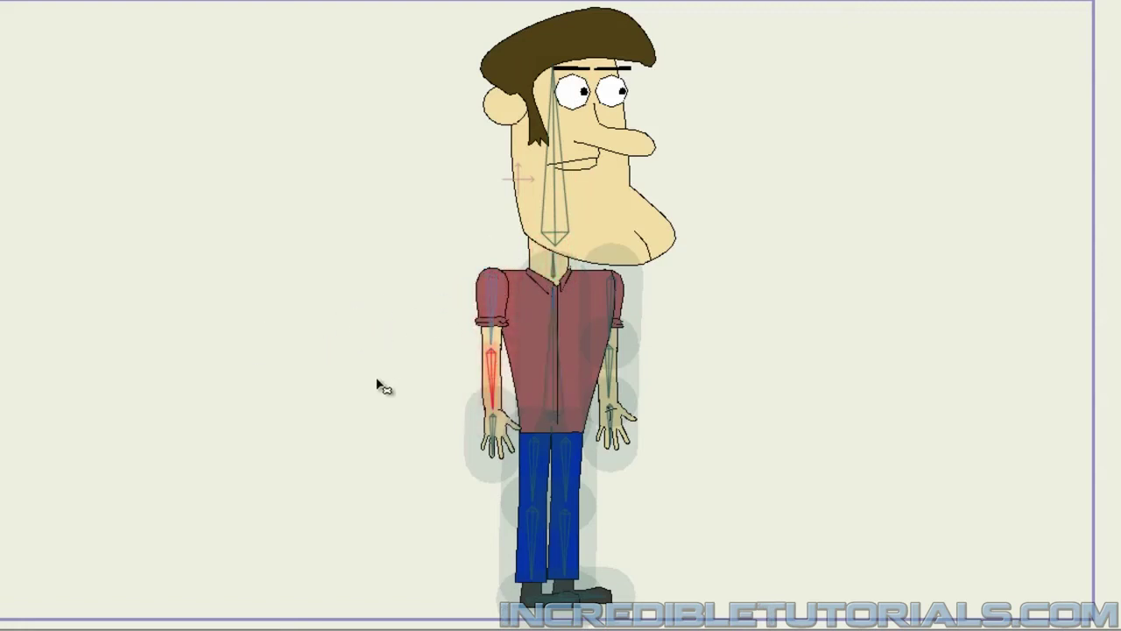
{"action": "left_click", "coordinate": [495, 437]}
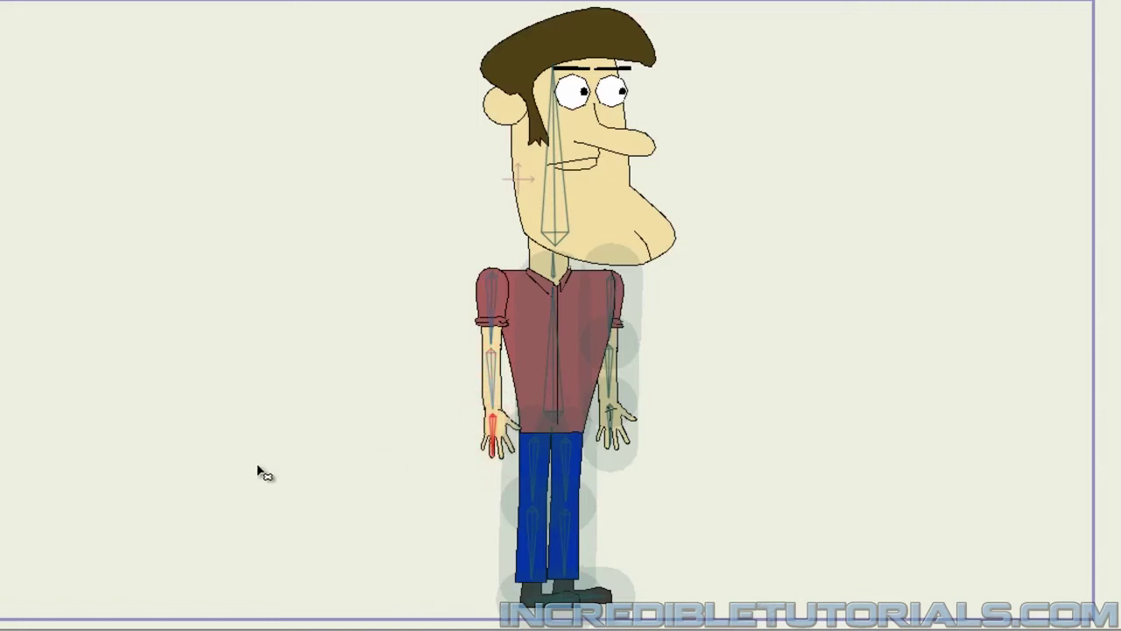
Step: Reduce the bone strength to 0 for the torso bone and the back arm's upper arm, forearm and hand bones
{"action": "left_click", "coordinate": [565, 361]}
{"action": "left_click", "coordinate": [611, 320]}
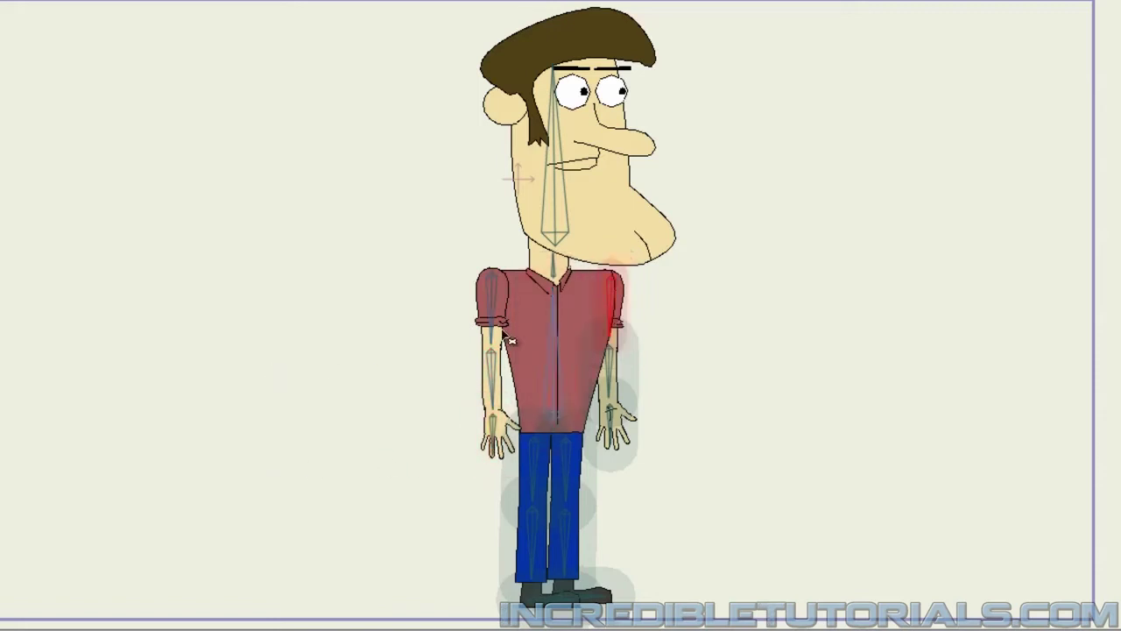
{"action": "left_click", "coordinate": [606, 352]}
{"action": "left_click", "coordinate": [613, 425]}
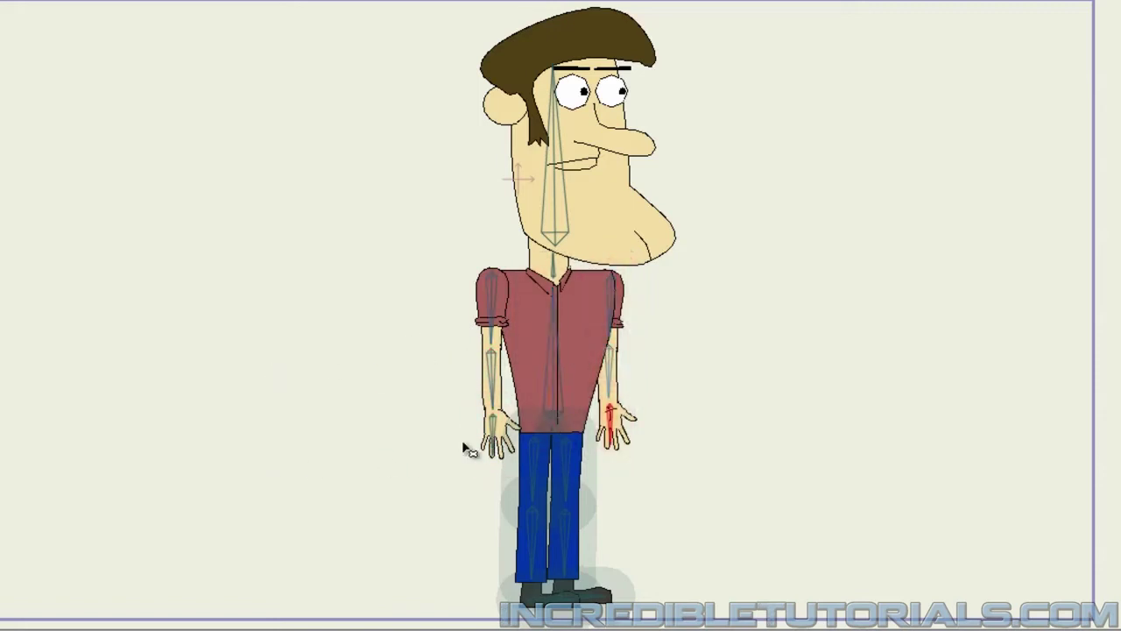
Step: Reduce the bone strength to 0 for the hip bone and the thigh, shin and foot bones of both legs
{"action": "left_click", "coordinate": [552, 442]}
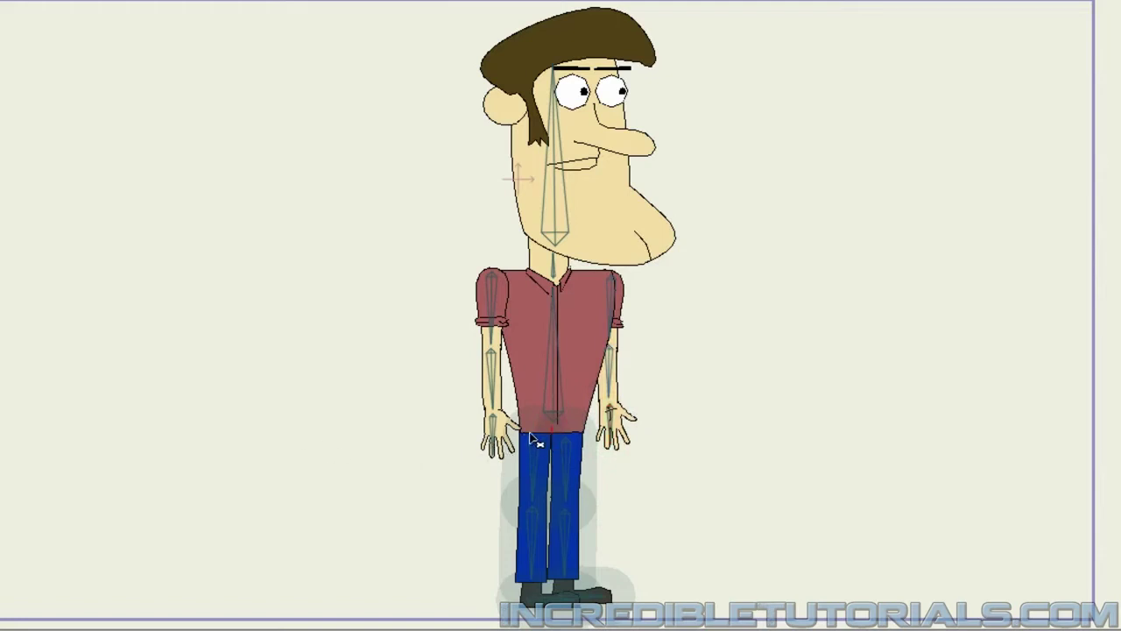
{"action": "left_click", "coordinate": [568, 460]}
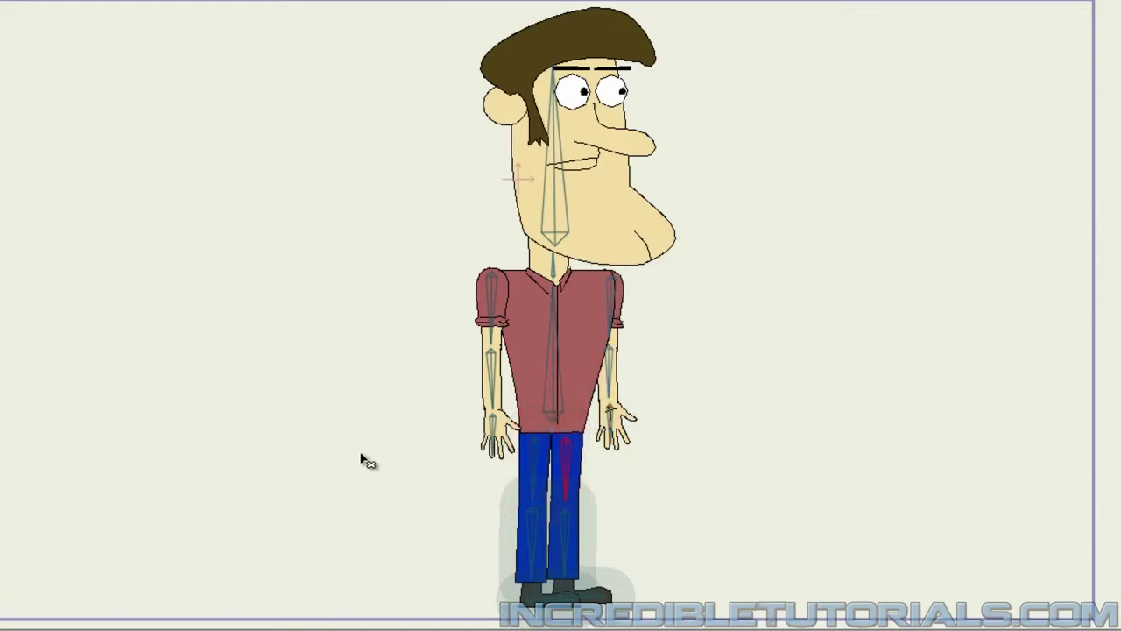
{"action": "left_click", "coordinate": [561, 520]}
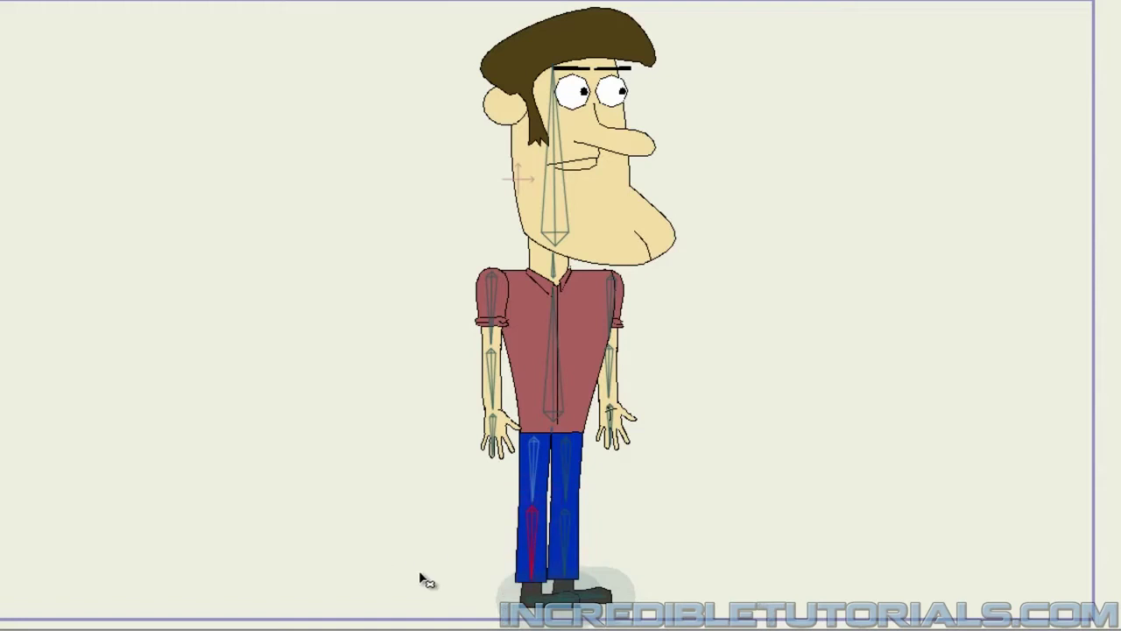
{"action": "left_click", "coordinate": [545, 600]}
{"action": "left_click", "coordinate": [618, 599]}
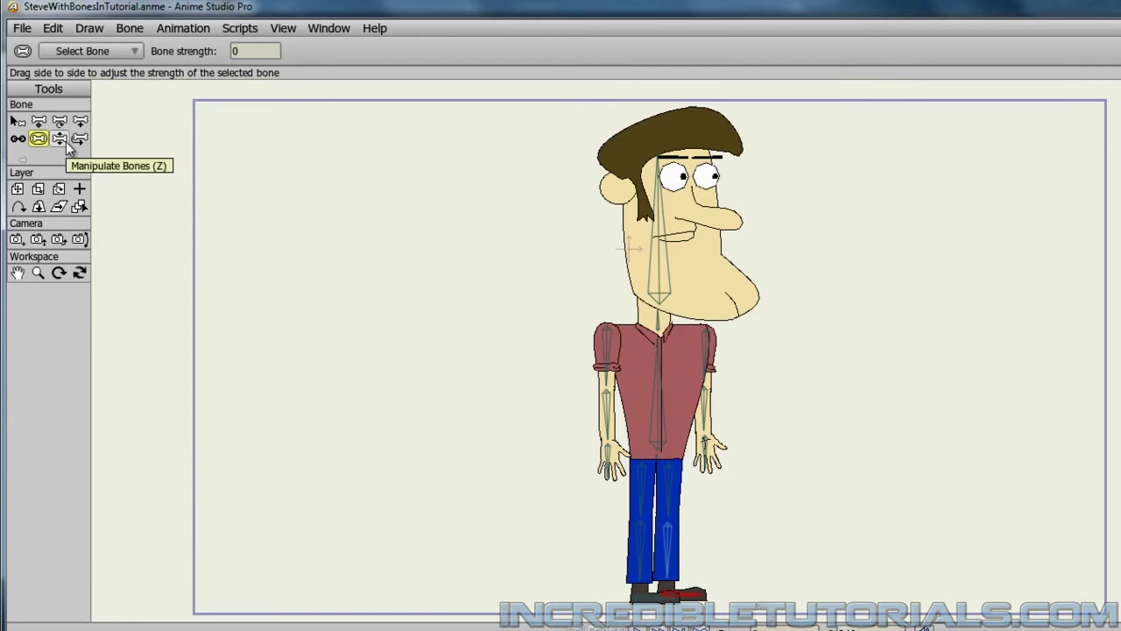
Step: Test the rig with Manipulate Bones by posing the arms, torso, head, neck and back leg, and undo the poses
{"action": "left_click", "coordinate": [62, 140]}
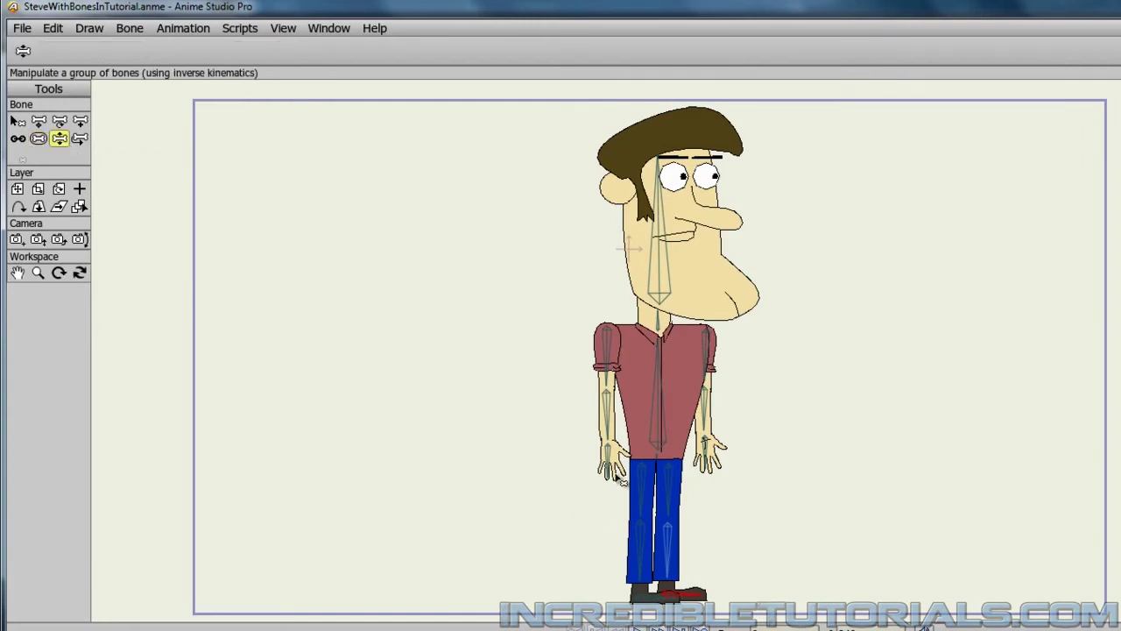
{"action": "left_click_drag", "start_coordinate": [611, 473], "coordinate": [530, 445]}
{"action": "left_click_drag", "start_coordinate": [728, 473], "coordinate": [846, 482]}
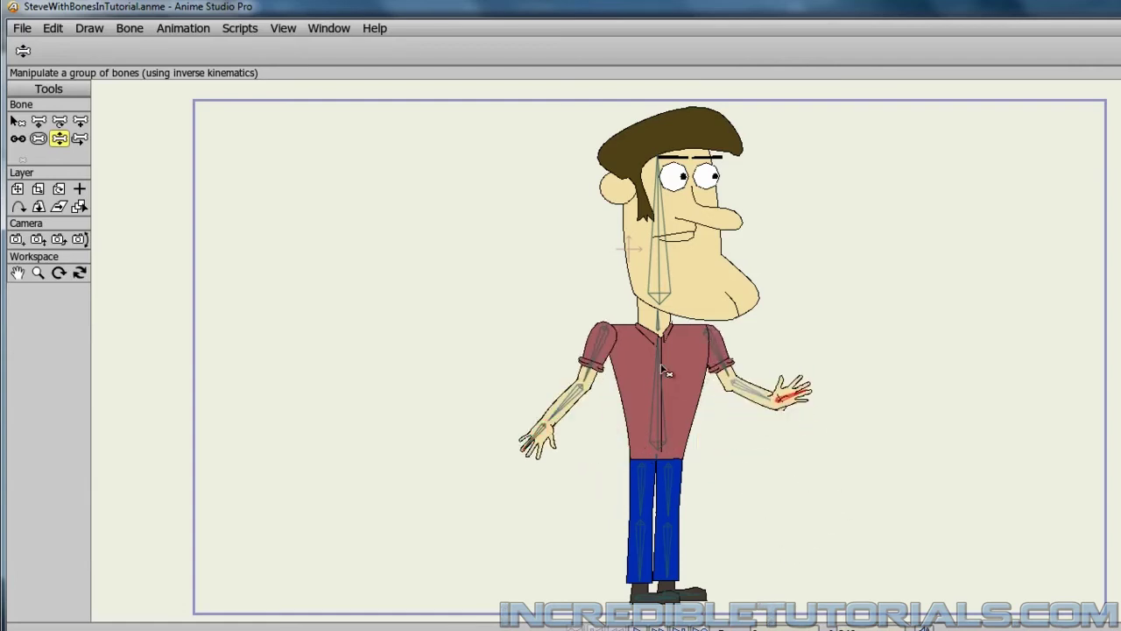
{"action": "mouse_move", "coordinate": [668, 371]}
{"action": "left_mouse_down"}
{"action": "mouse_move", "coordinate": [701, 372]}
{"action": "mouse_move", "coordinate": [652, 373]}
{"action": "mouse_move", "coordinate": [680, 382]}
{"action": "mouse_move", "coordinate": [656, 377]}
{"action": "mouse_move", "coordinate": [664, 384]}
{"action": "left_mouse_up"}
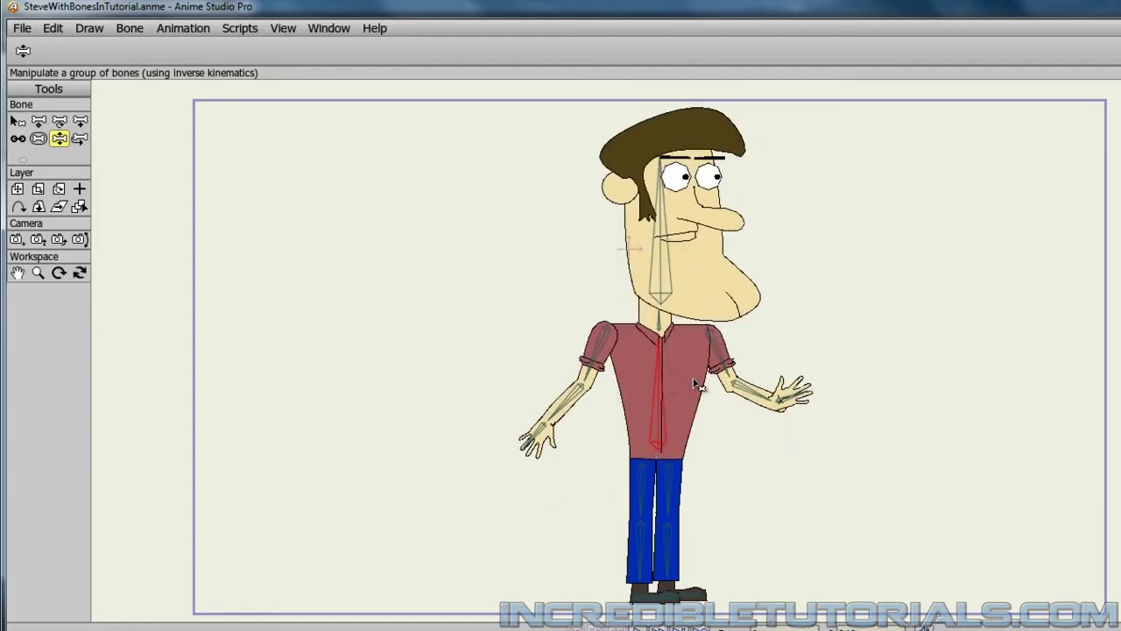
{"action": "mouse_move", "coordinate": [673, 287]}
{"action": "left_mouse_down"}
{"action": "mouse_move", "coordinate": [692, 291]}
{"action": "mouse_move", "coordinate": [668, 285]}
{"action": "left_mouse_up"}
{"action": "left_click_drag", "start_coordinate": [664, 330], "coordinate": [671, 330]}
{"action": "left_click_drag", "start_coordinate": [699, 604], "coordinate": [799, 624]}
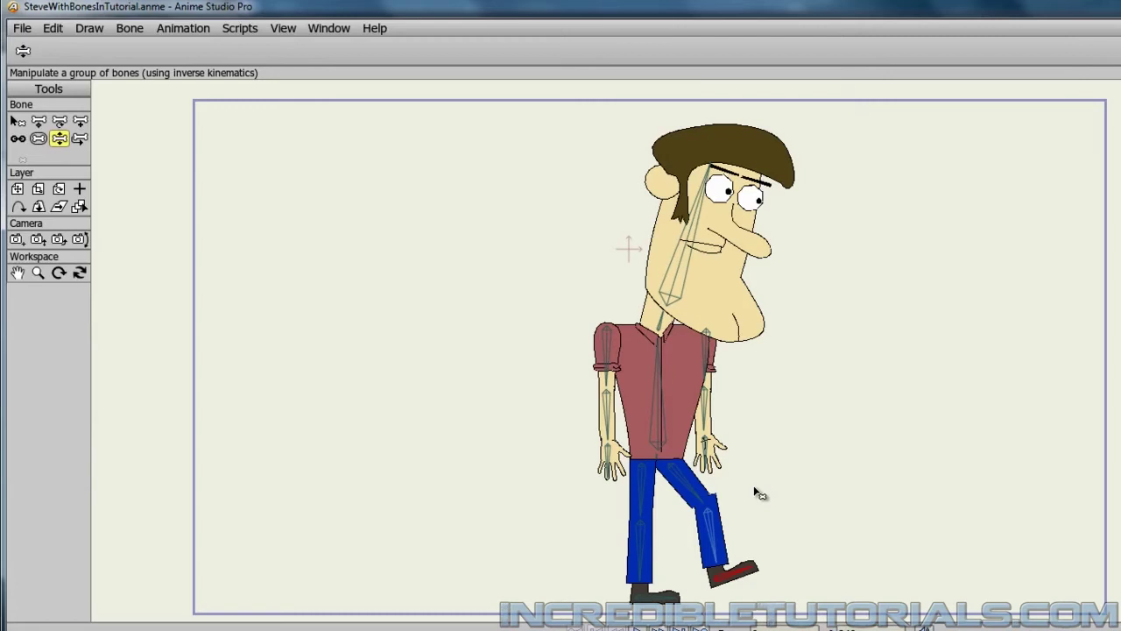
{"action": "key", "text": "ctrl+z"}
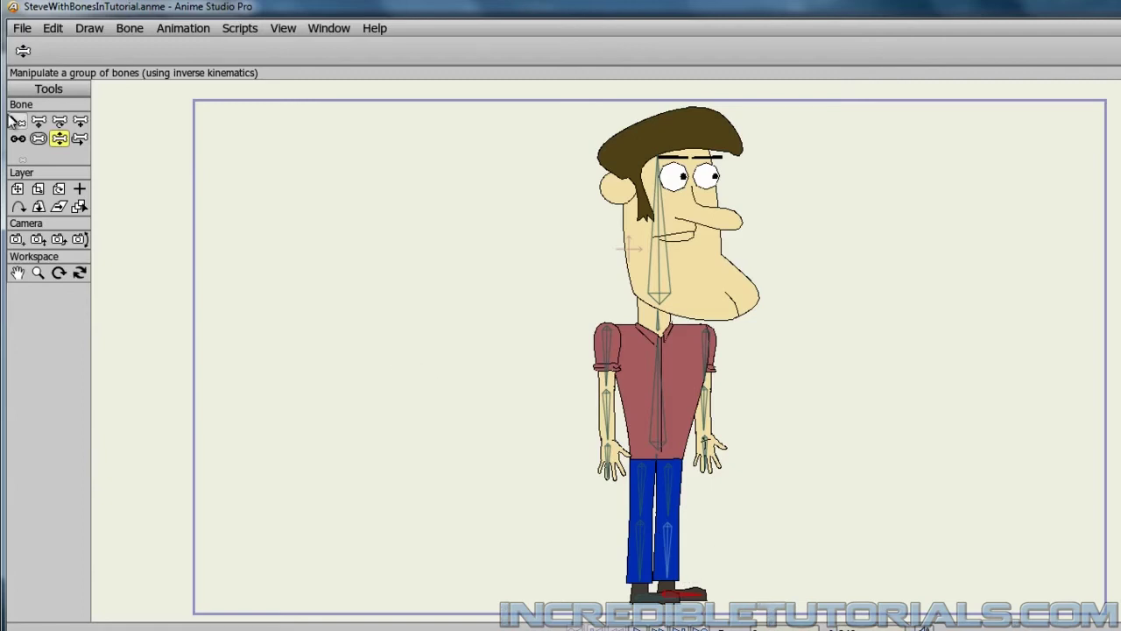
Step: Enable angle constraints on the front foot bone with a minimum of -10 and a maximum of 10 degrees
{"action": "left_click", "coordinate": [12, 121]}
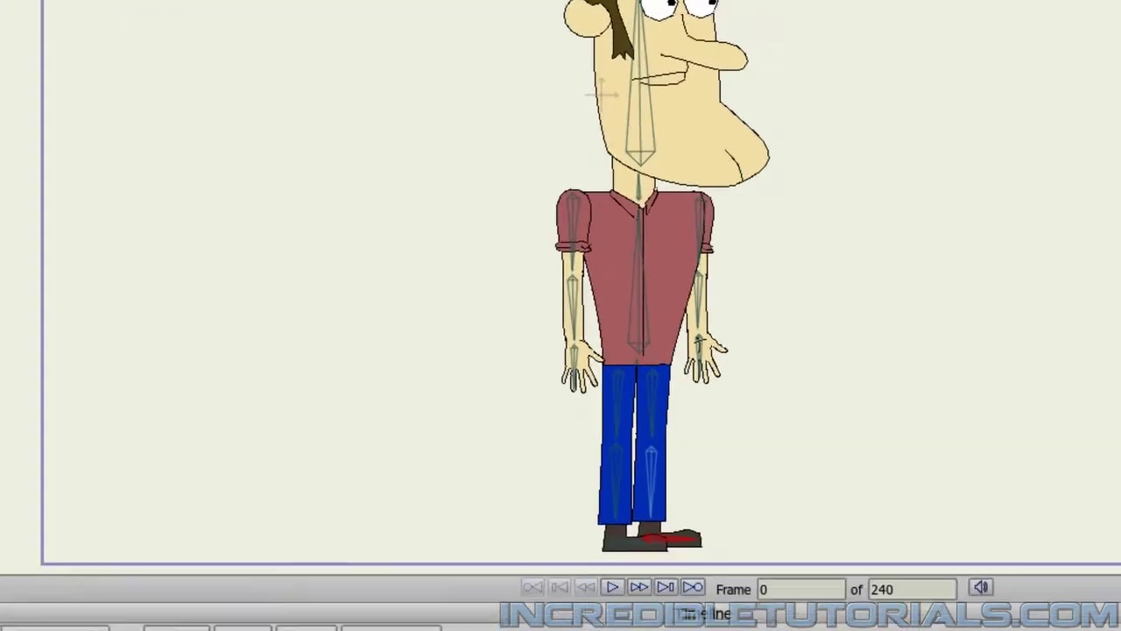
{"action": "left_click", "coordinate": [635, 546]}
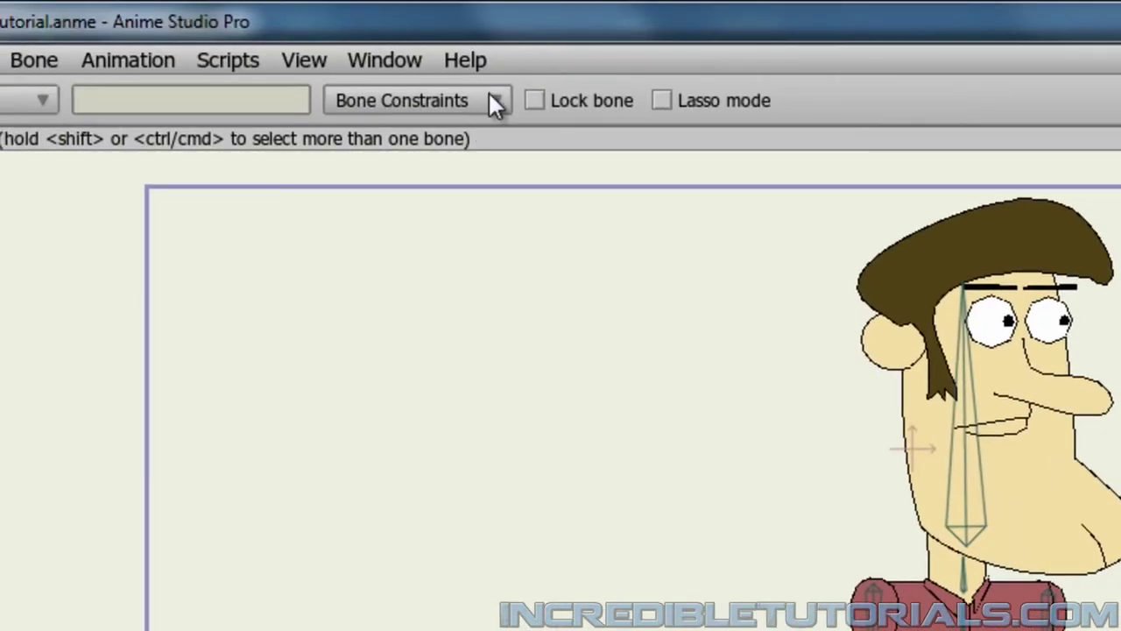
{"action": "left_click", "coordinate": [495, 102]}
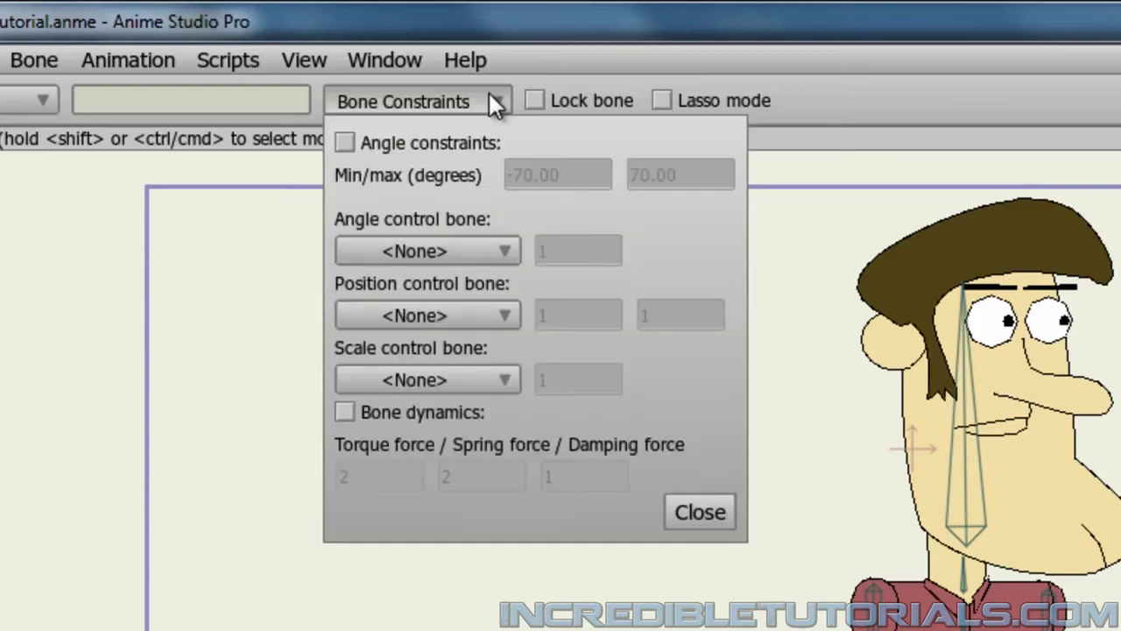
{"action": "left_click", "coordinate": [426, 144]}
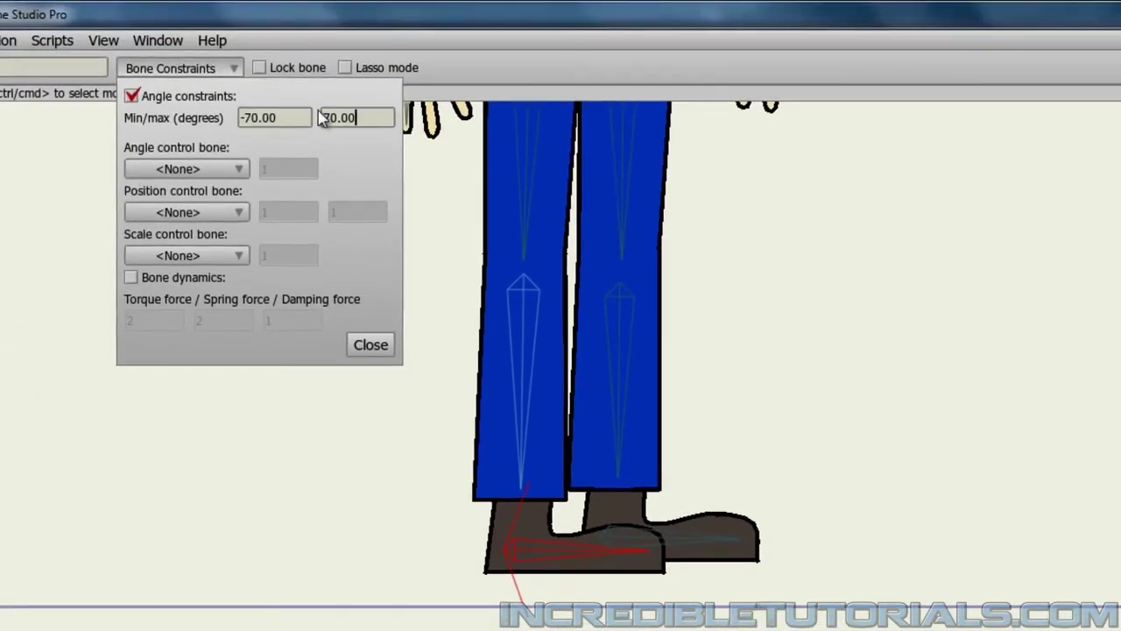
{"action": "left_click", "coordinate": [249, 117]}
{"action": "key", "text": "BackSpace"}
{"action": "type", "text": "1"}
{"action": "left_click_drag", "start_coordinate": [352, 113], "coordinate": [306, 114]}
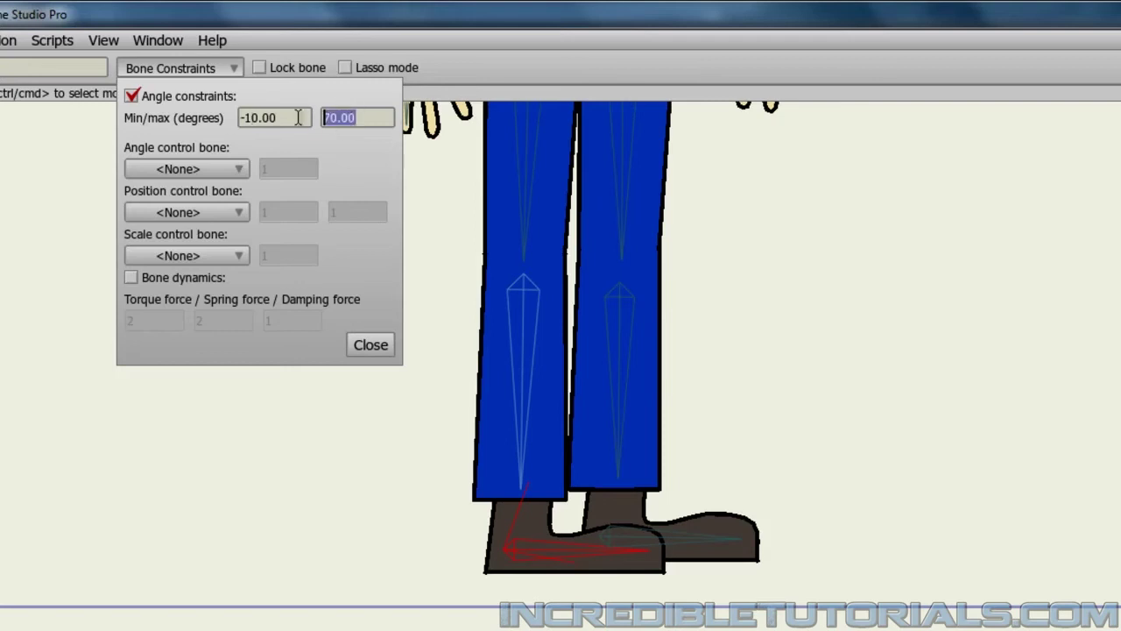
{"action": "type", "text": "10"}
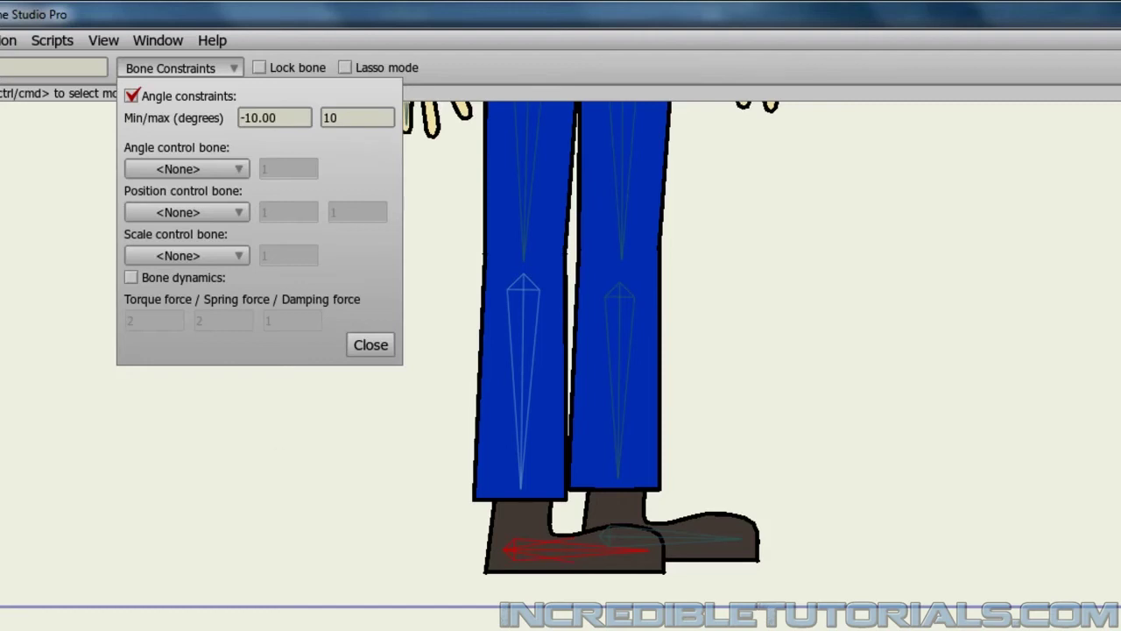
Step: Test the front foot's constrained rotation against the unconstrained back foot using Manipulate Bones, and undo the leg poses
{"action": "key", "text": "z"}
{"action": "mouse_move", "coordinate": [585, 561]}
{"action": "left_mouse_down"}
{"action": "mouse_move", "coordinate": [546, 592]}
{"action": "mouse_move", "coordinate": [573, 533]}
{"action": "mouse_move", "coordinate": [561, 589]}
{"action": "mouse_move", "coordinate": [552, 583]}
{"action": "mouse_move", "coordinate": [588, 531]}
{"action": "mouse_move", "coordinate": [578, 587]}
{"action": "mouse_move", "coordinate": [581, 555]}
{"action": "mouse_move", "coordinate": [576, 579]}
{"action": "mouse_move", "coordinate": [467, 565]}
{"action": "mouse_move", "coordinate": [533, 561]}
{"action": "mouse_move", "coordinate": [575, 530]}
{"action": "mouse_move", "coordinate": [579, 563]}
{"action": "left_mouse_up"}
{"action": "left_click_drag", "start_coordinate": [587, 517], "coordinate": [546, 538]}
{"action": "left_click_drag", "start_coordinate": [665, 536], "coordinate": [776, 537]}
{"action": "left_click", "coordinate": [578, 561]}
{"action": "left_click_drag", "start_coordinate": [578, 561], "coordinate": [613, 540]}
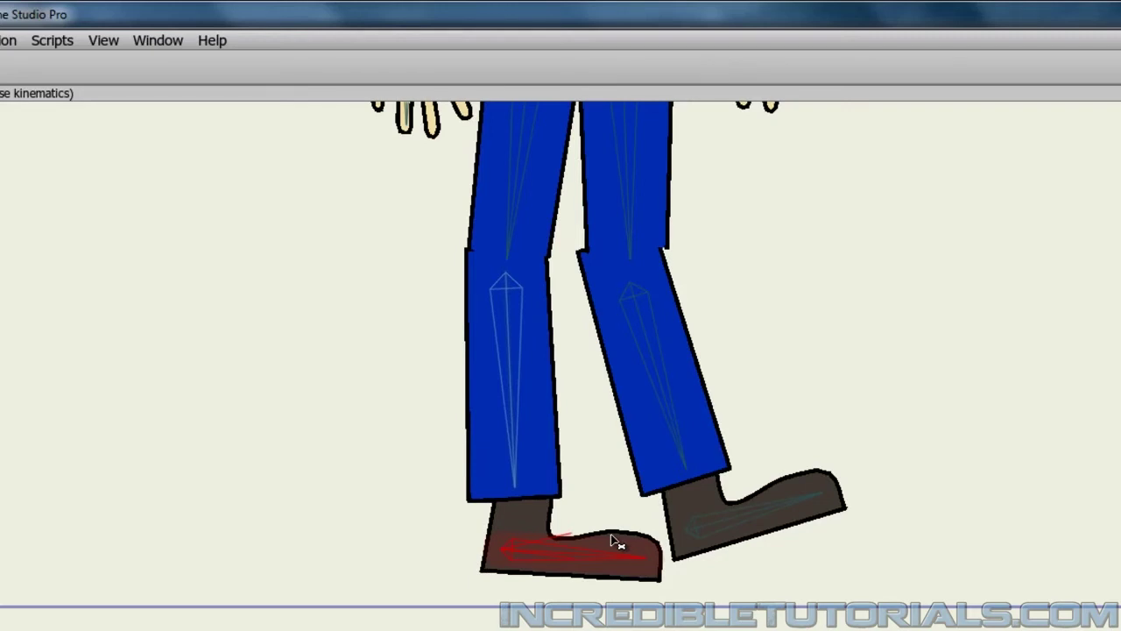
{"action": "key", "text": "ctrl+z"}
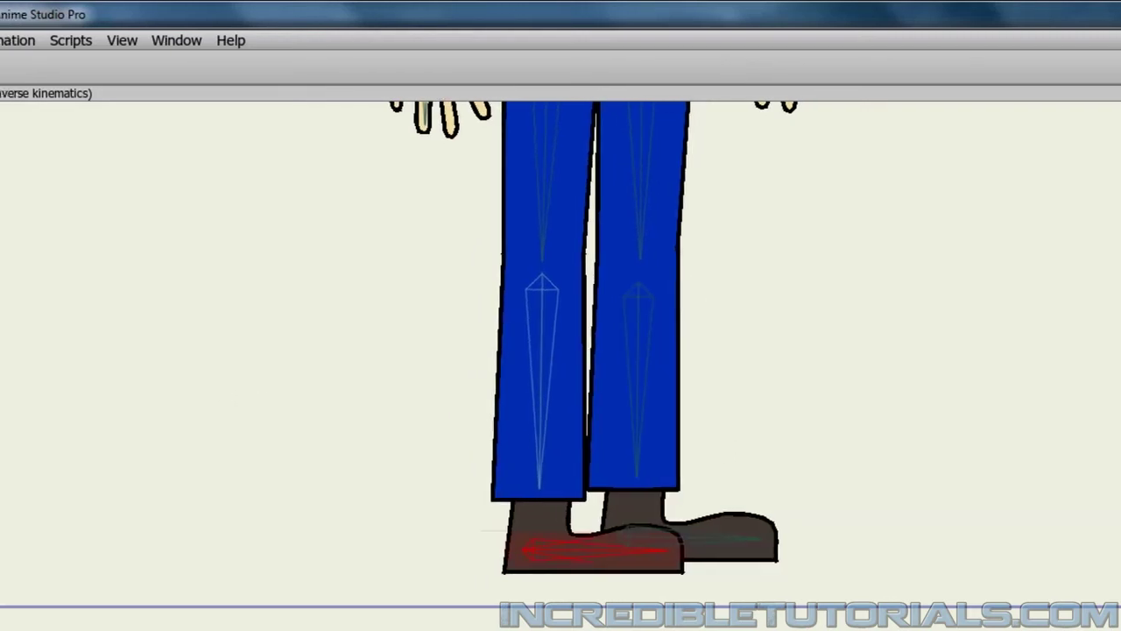
Step: Enable angle constraints on the back foot bone with a minimum of -10 and a maximum of 10 degrees
{"action": "key", "text": "b"}
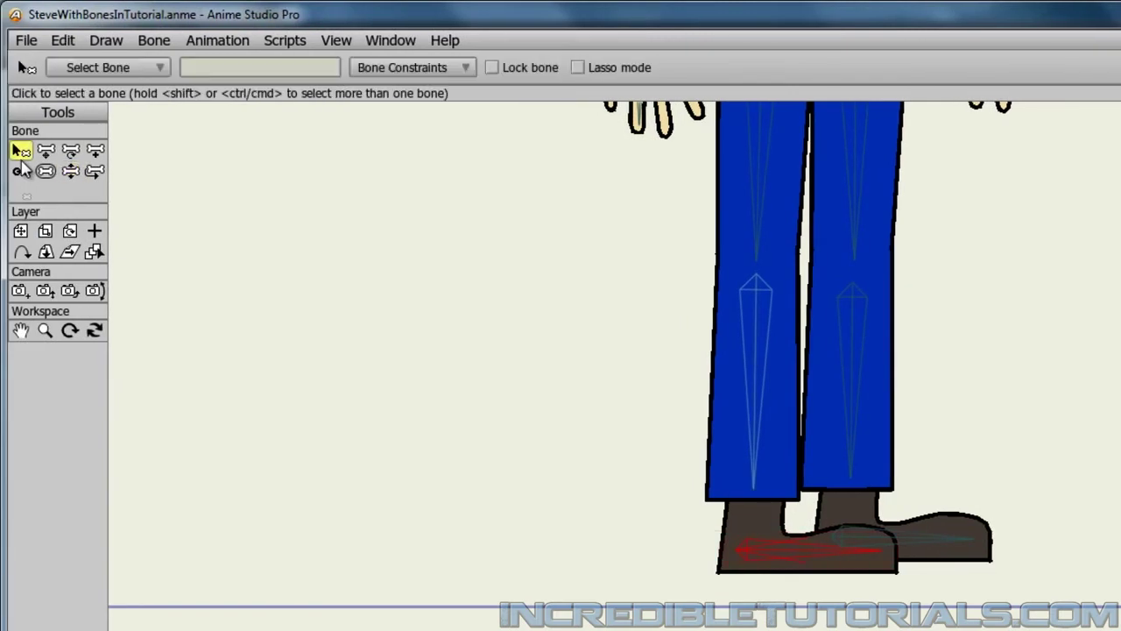
{"action": "left_click", "coordinate": [952, 544]}
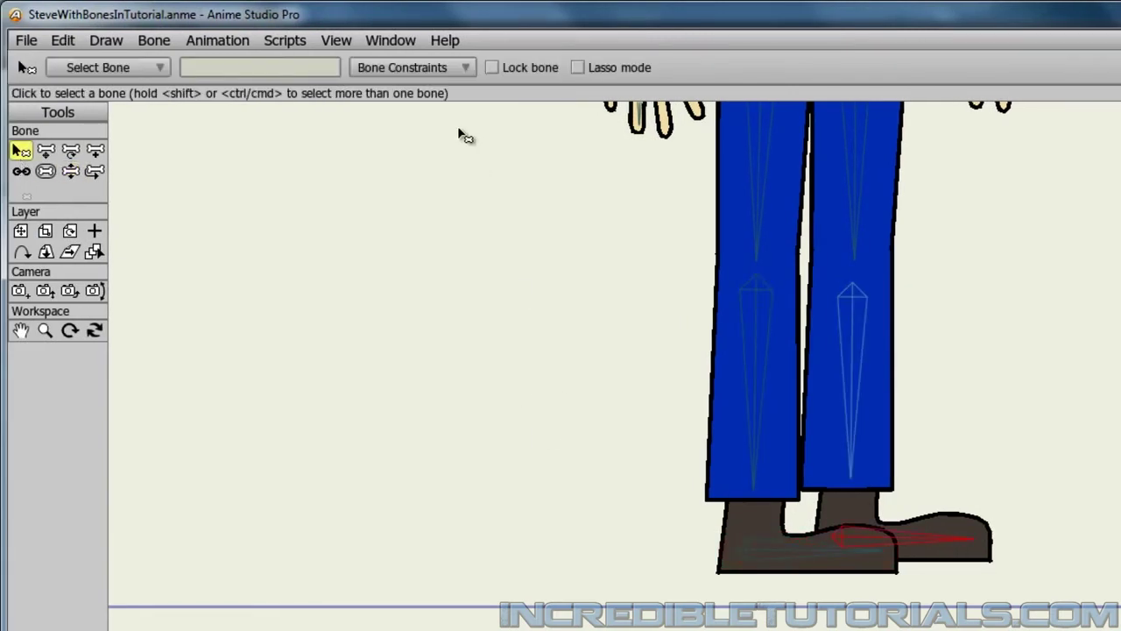
{"action": "left_click", "coordinate": [463, 76]}
{"action": "left_click", "coordinate": [418, 97]}
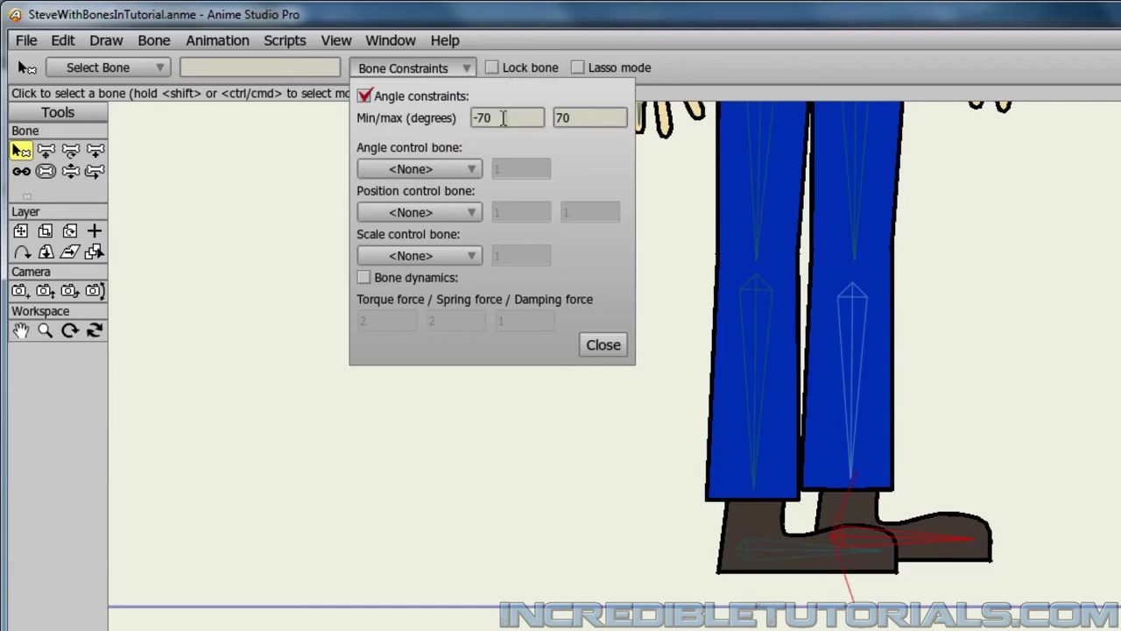
{"action": "left_click", "coordinate": [483, 117]}
{"action": "key", "text": "BackSpace"}
{"action": "type", "text": "10"}
{"action": "key", "text": "Tab"}
{"action": "type", "text": "1"}
{"action": "left_click", "coordinate": [930, 389]}
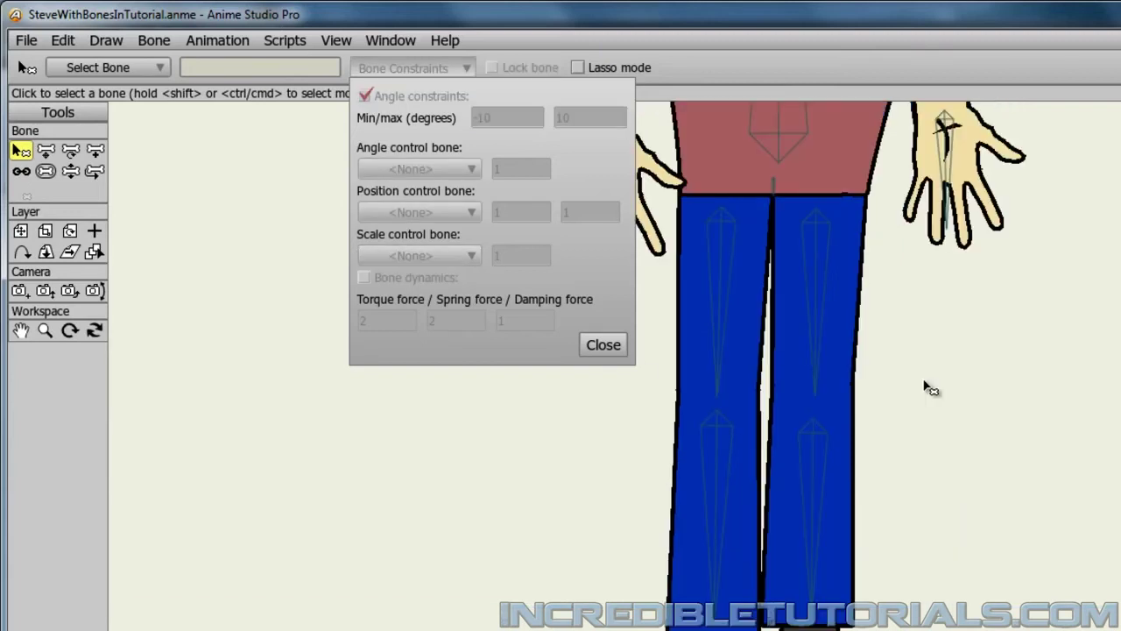
Step: Test the back hand's movement with Manipulate Bones, undo the arm pose and return to bone selection
{"action": "left_click_drag", "start_coordinate": [937, 310], "coordinate": [839, 617]}
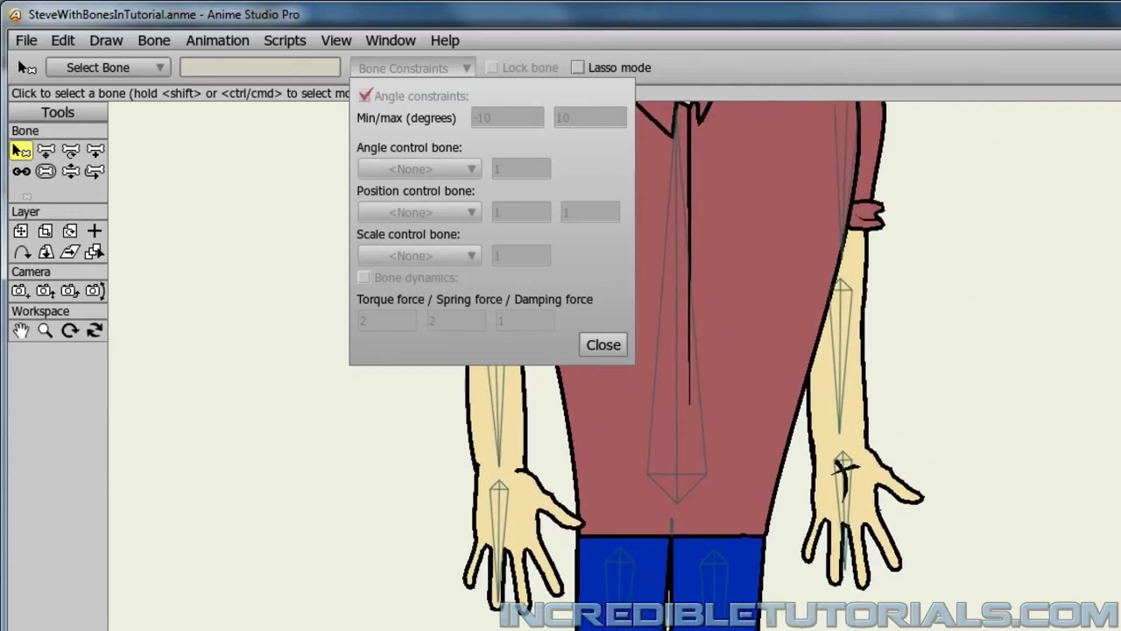
{"action": "left_click", "coordinate": [70, 171]}
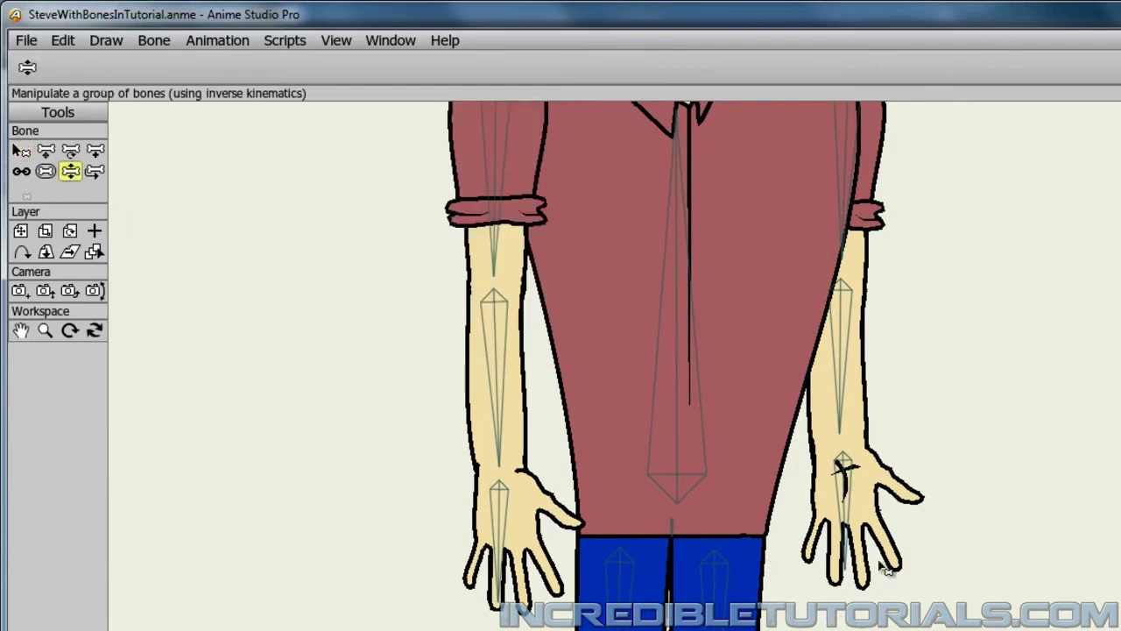
{"action": "left_click_drag", "start_coordinate": [860, 565], "coordinate": [951, 533]}
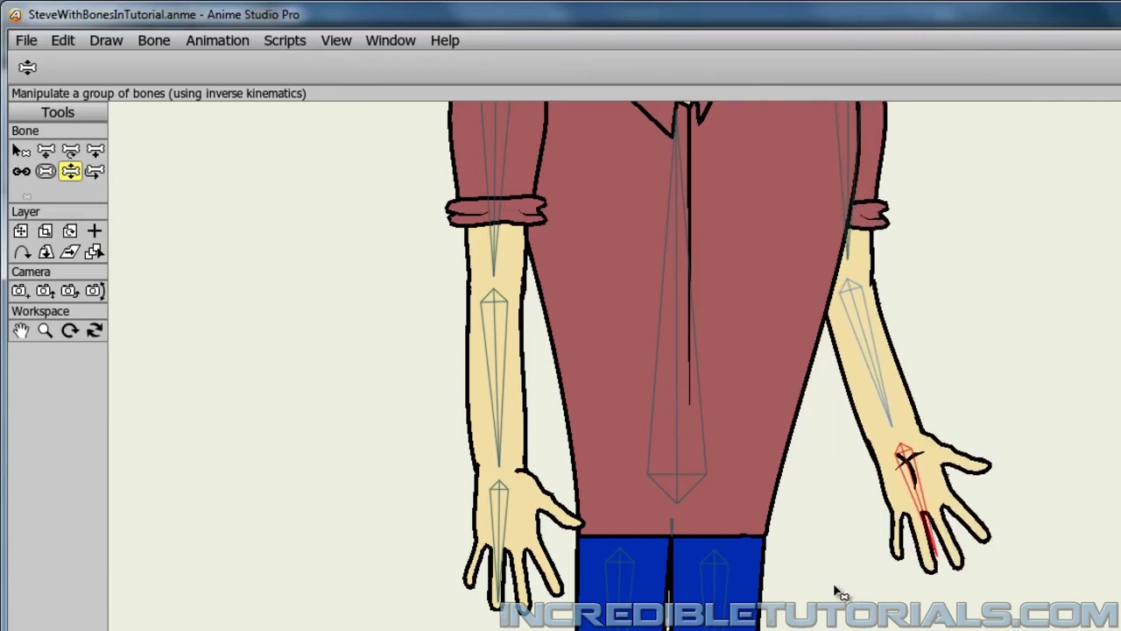
{"action": "key", "text": "b"}
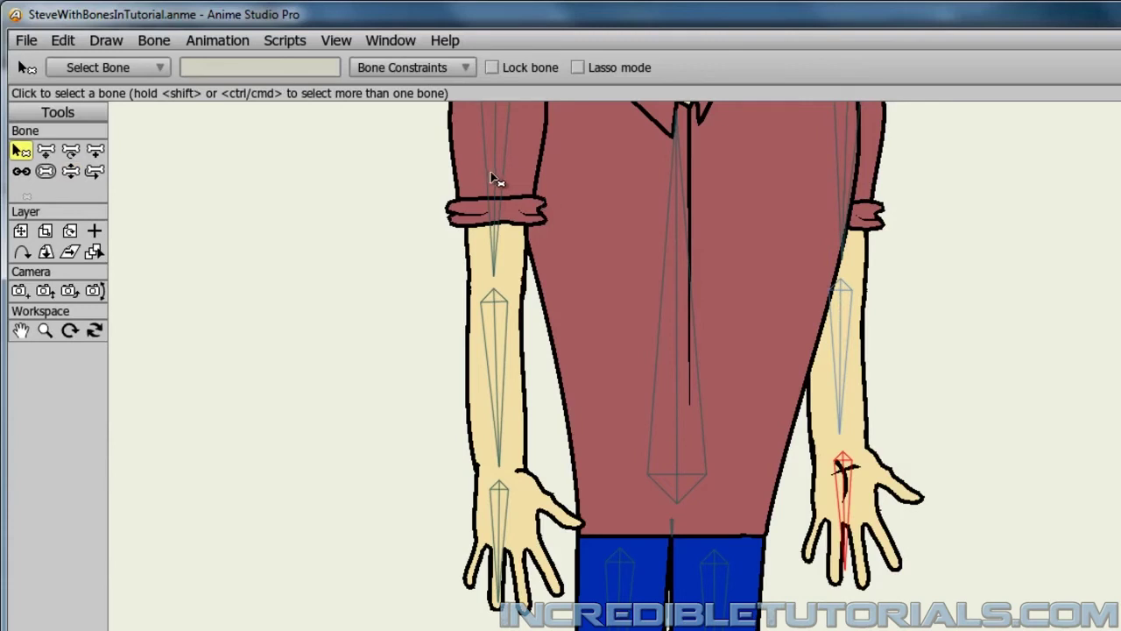
Step: Enable angle constraints on the back hand bone with the minimum and maximum both set to 0 degrees
{"action": "left_click", "coordinate": [440, 70]}
{"action": "left_click", "coordinate": [432, 96]}
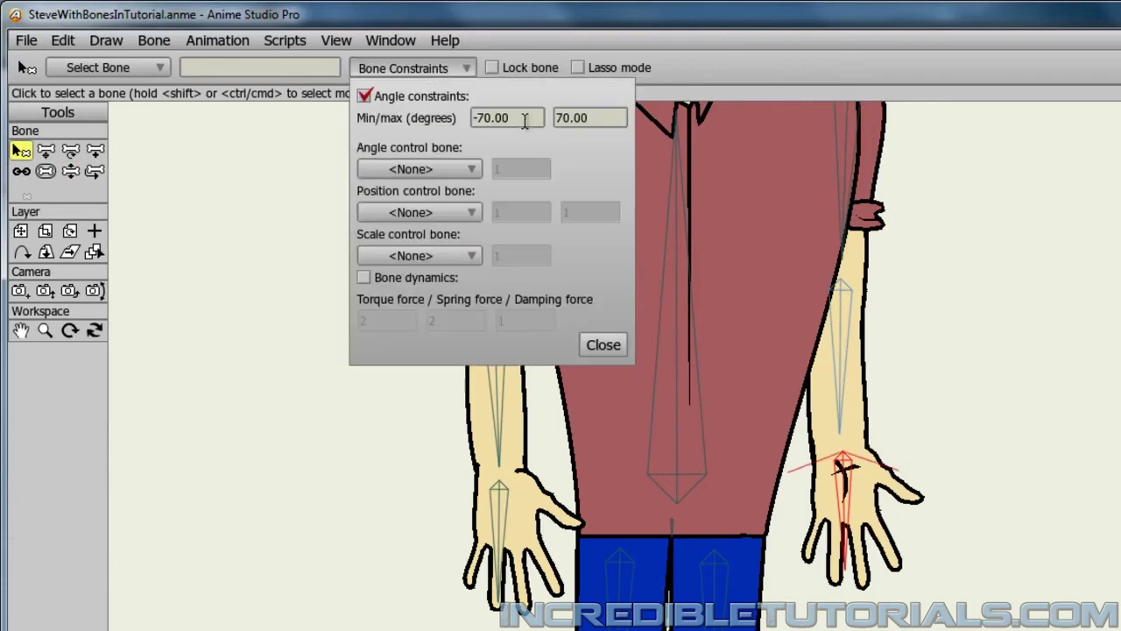
{"action": "left_click_drag", "start_coordinate": [528, 118], "coordinate": [487, 119]}
{"action": "type", "text": "0"}
{"action": "left_click_drag", "start_coordinate": [589, 118], "coordinate": [555, 119]}
{"action": "type", "text": "0"}
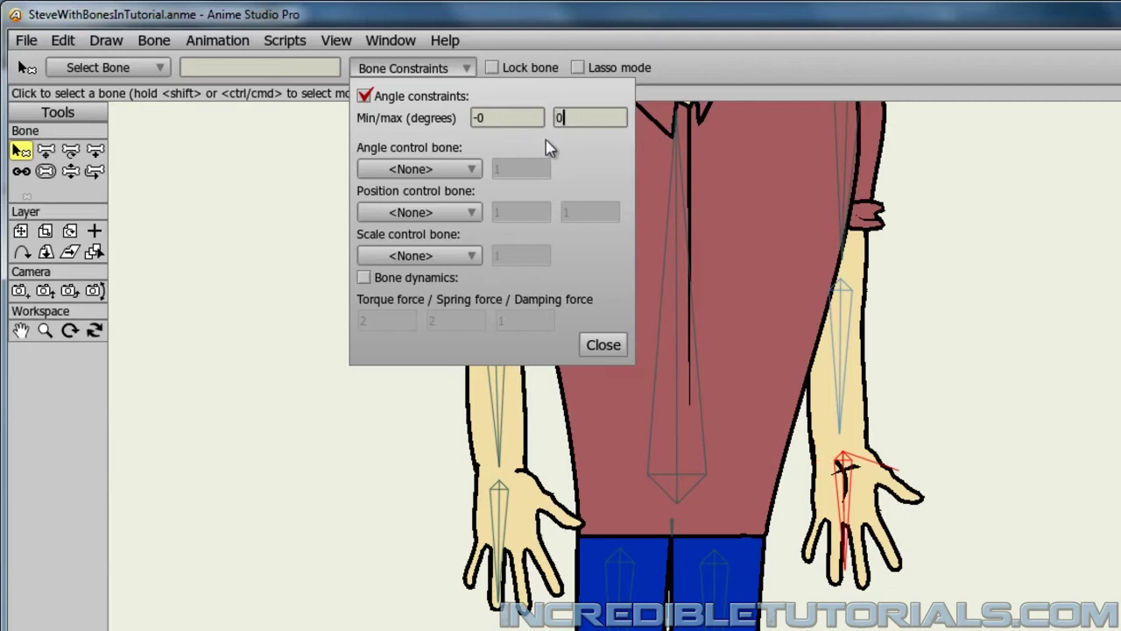
{"action": "left_click", "coordinate": [601, 346]}
Step: Enable angle constraints on the front hand bone with a minimum of 0 and a maximum of 0 degrees
{"action": "left_click", "coordinate": [515, 504]}
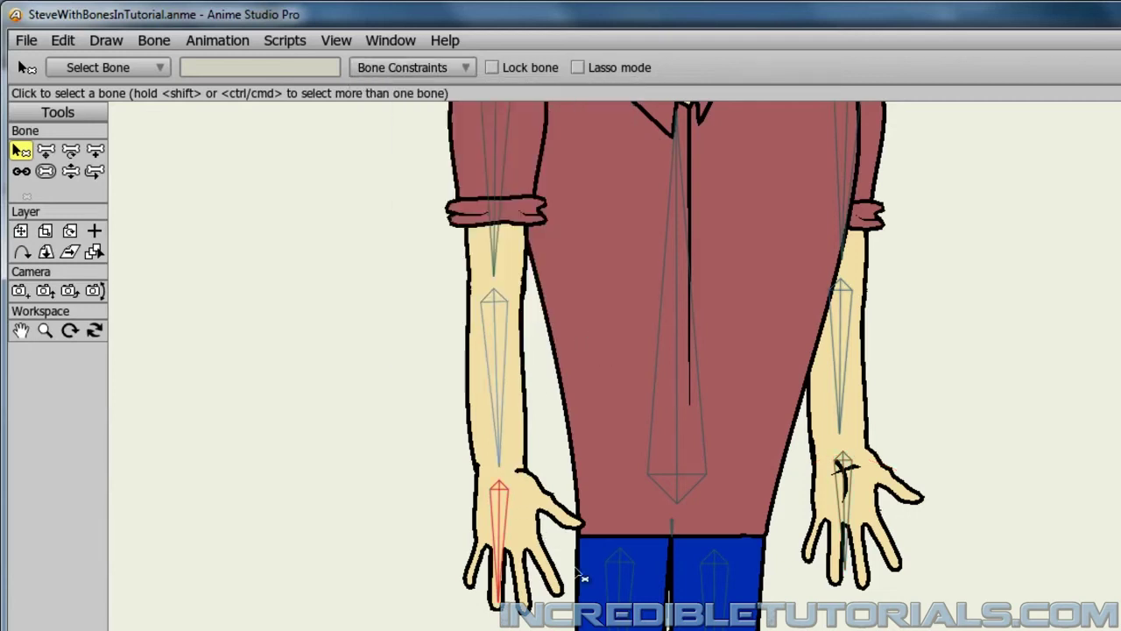
{"action": "left_click", "coordinate": [462, 68]}
{"action": "left_click", "coordinate": [454, 96]}
{"action": "left_click_drag", "start_coordinate": [523, 117], "coordinate": [473, 118]}
{"action": "type", "text": "0"}
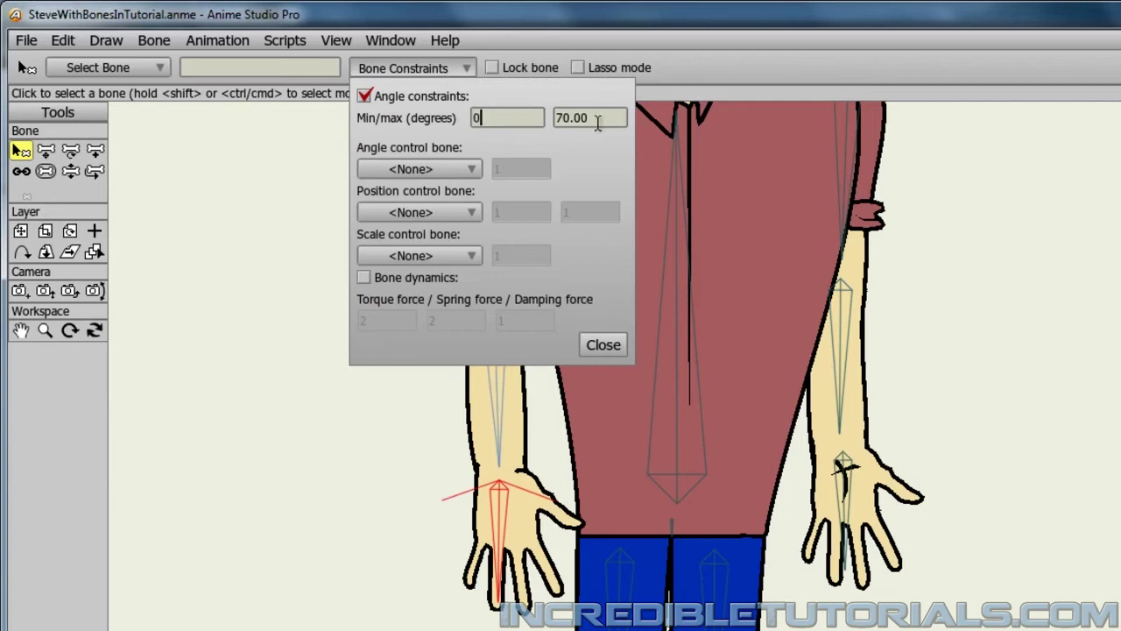
{"action": "left_click_drag", "start_coordinate": [596, 118], "coordinate": [555, 118]}
{"action": "type", "text": "0"}
{"action": "left_click", "coordinate": [613, 346]}
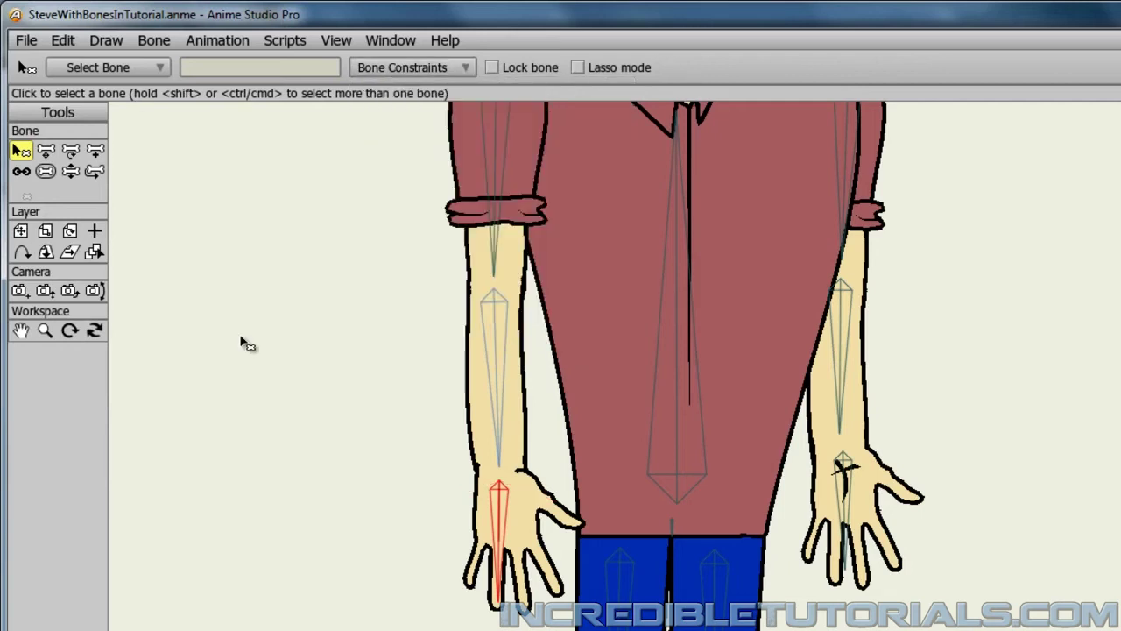
Step: Test the front hand's locked rotation with Manipulate Bones, undo the pose and return to bone selection
{"action": "left_click", "coordinate": [70, 170]}
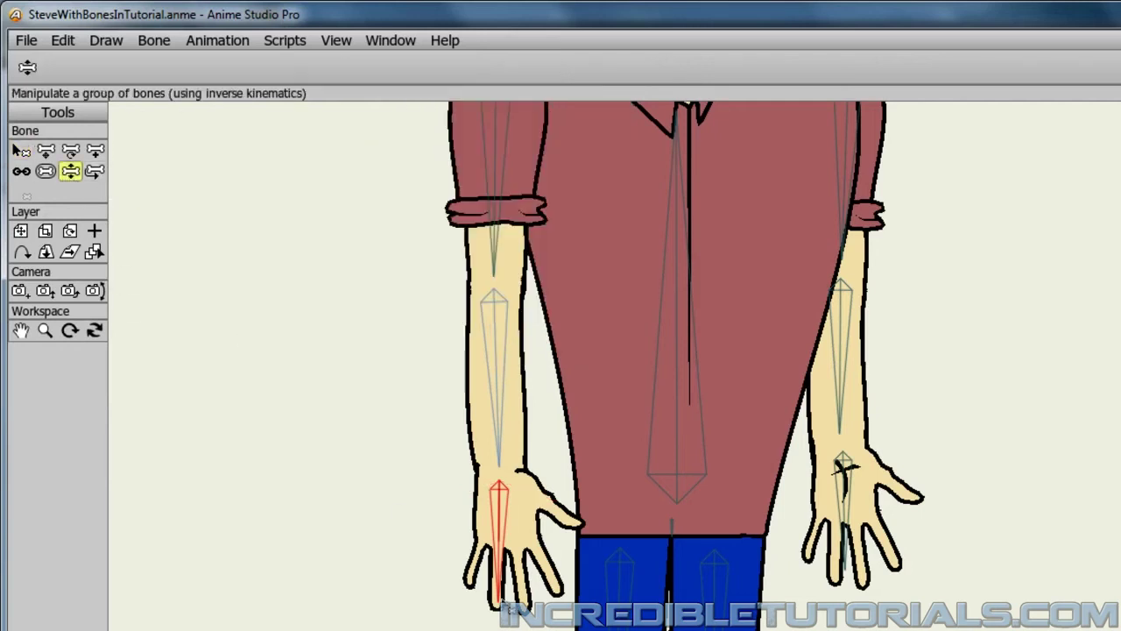
{"action": "left_click_drag", "start_coordinate": [500, 525], "coordinate": [421, 587]}
{"action": "left_click", "coordinate": [21, 151]}
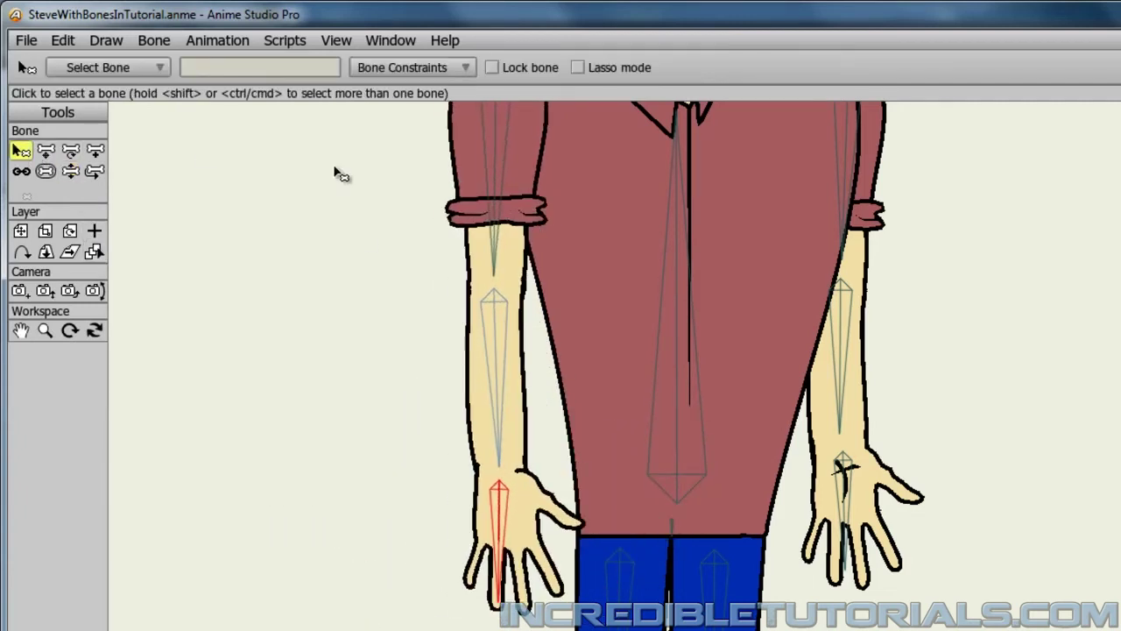
Step: Change the front hand bone's angle limits, setting the minimum to -5 degrees
{"action": "left_click", "coordinate": [462, 70]}
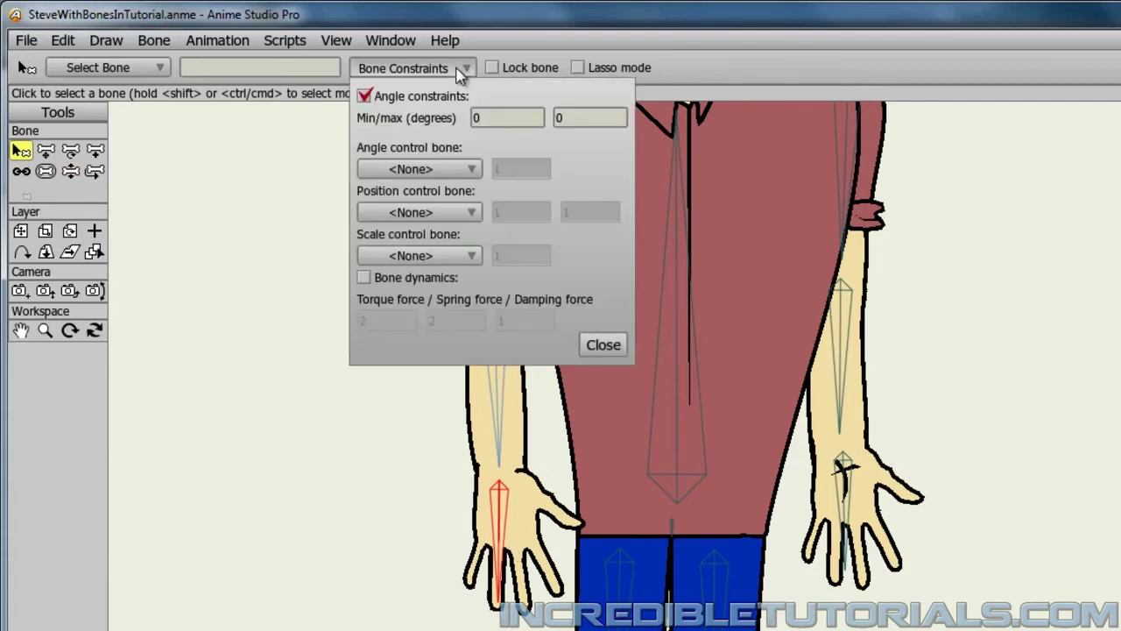
{"action": "left_click", "coordinate": [497, 116]}
{"action": "type", "text": "-5"}
{"action": "left_click", "coordinate": [572, 118]}
{"action": "left_click", "coordinate": [623, 349]}
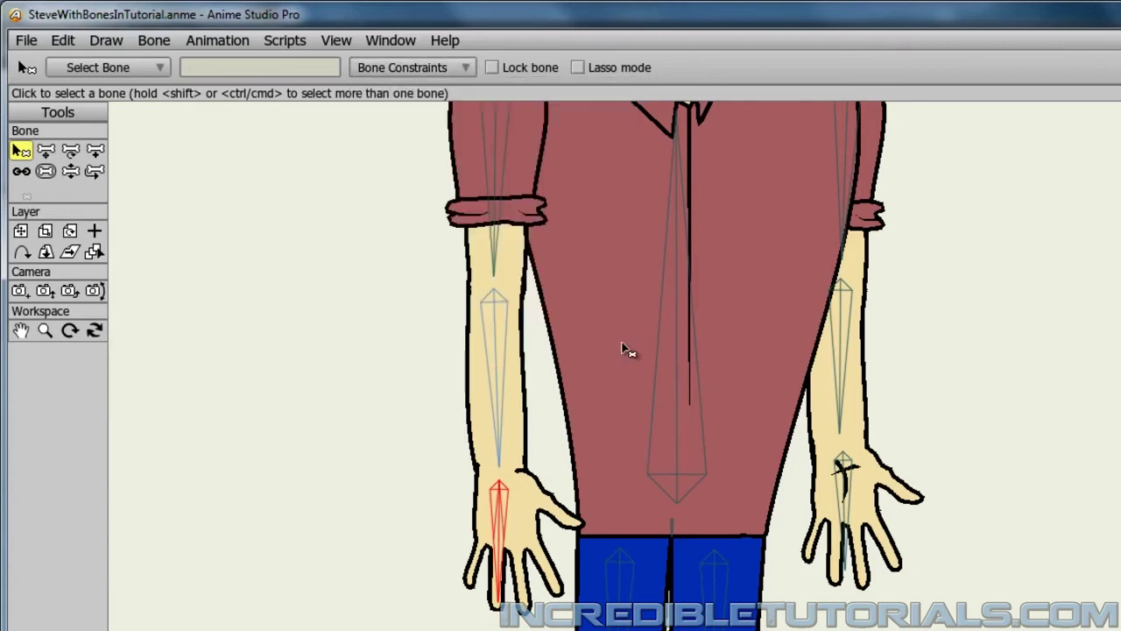
Step: Test the front hand's movement within its new angle limits using Manipulate Bones, and undo the pose
{"action": "left_click", "coordinate": [70, 171]}
{"action": "mouse_move", "coordinate": [494, 599]}
{"action": "left_mouse_down"}
{"action": "mouse_move", "coordinate": [515, 597]}
{"action": "mouse_move", "coordinate": [471, 592]}
{"action": "mouse_move", "coordinate": [496, 596]}
{"action": "mouse_move", "coordinate": [458, 575]}
{"action": "mouse_move", "coordinate": [470, 596]}
{"action": "mouse_move", "coordinate": [490, 578]}
{"action": "left_mouse_up"}
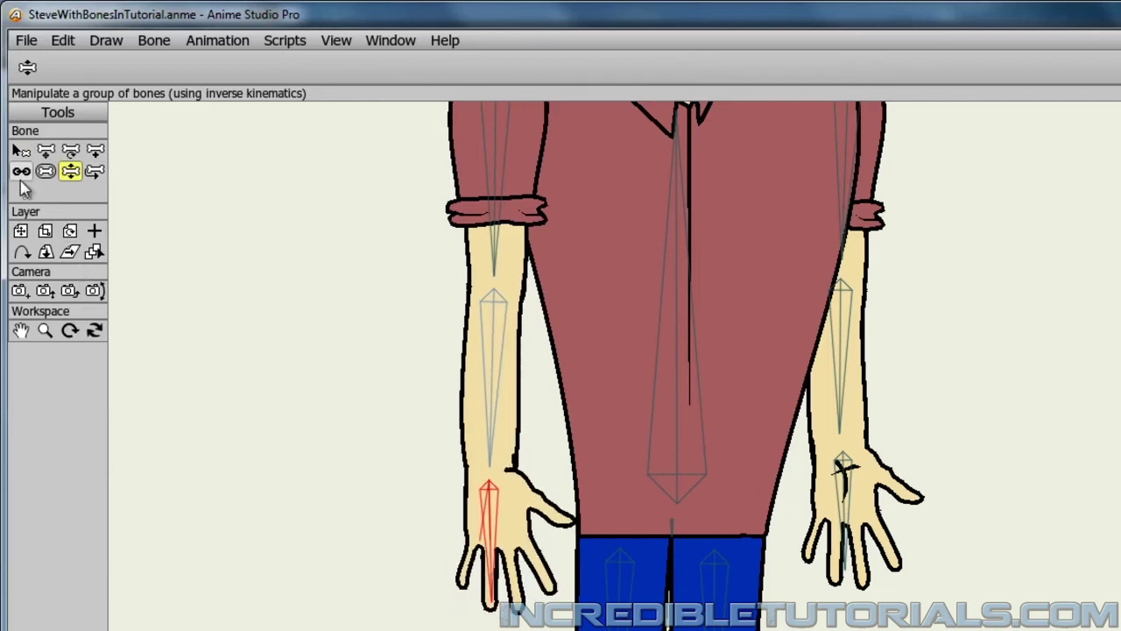
{"action": "left_click", "coordinate": [20, 153]}
Step: Set the back hand bone's angle constraints to a minimum of -5 and a maximum of 5 degrees
{"action": "left_click", "coordinate": [844, 486]}
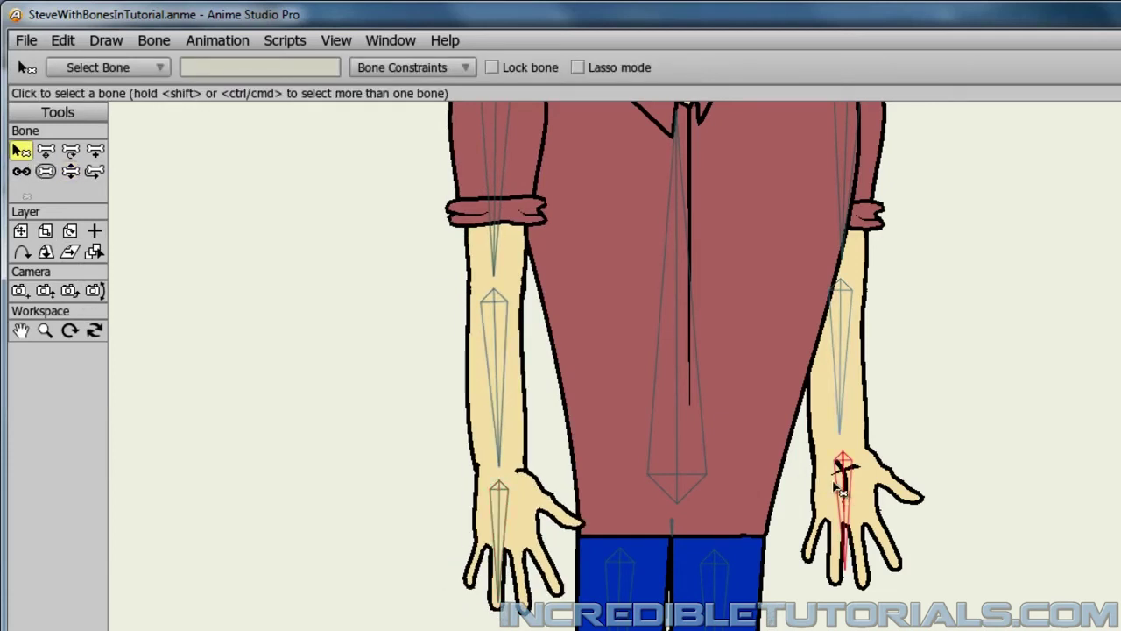
{"action": "left_click", "coordinate": [414, 70]}
{"action": "left_click_drag", "start_coordinate": [487, 116], "coordinate": [458, 118]}
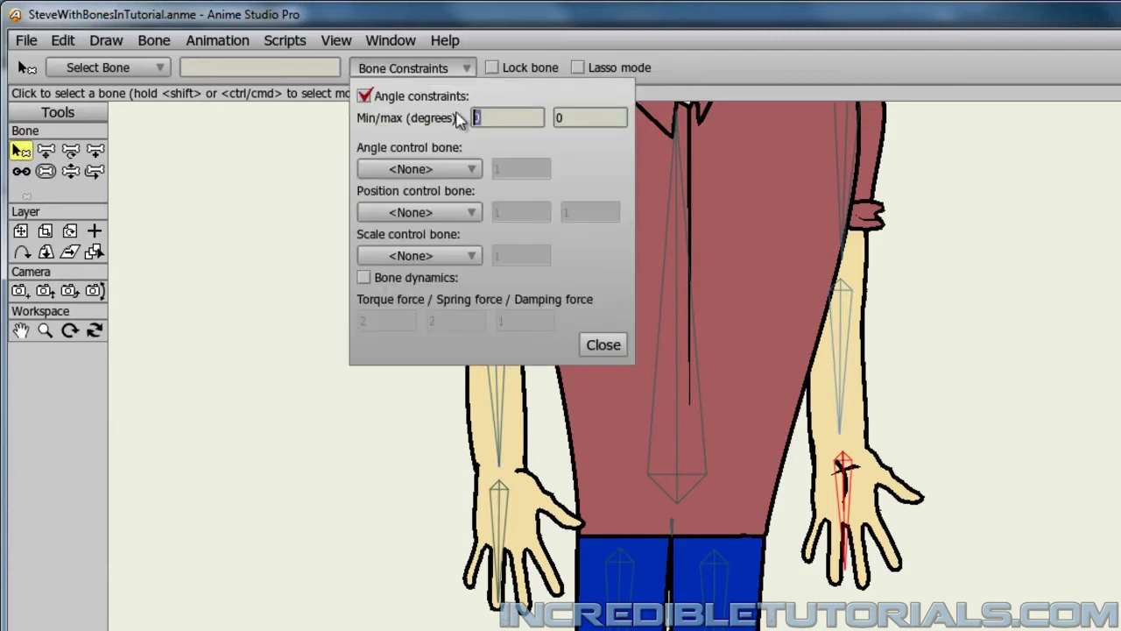
{"action": "type", "text": "-5"}
{"action": "double_click", "coordinate": [565, 118]}
{"action": "type", "text": "5"}
{"action": "left_click", "coordinate": [604, 344]}
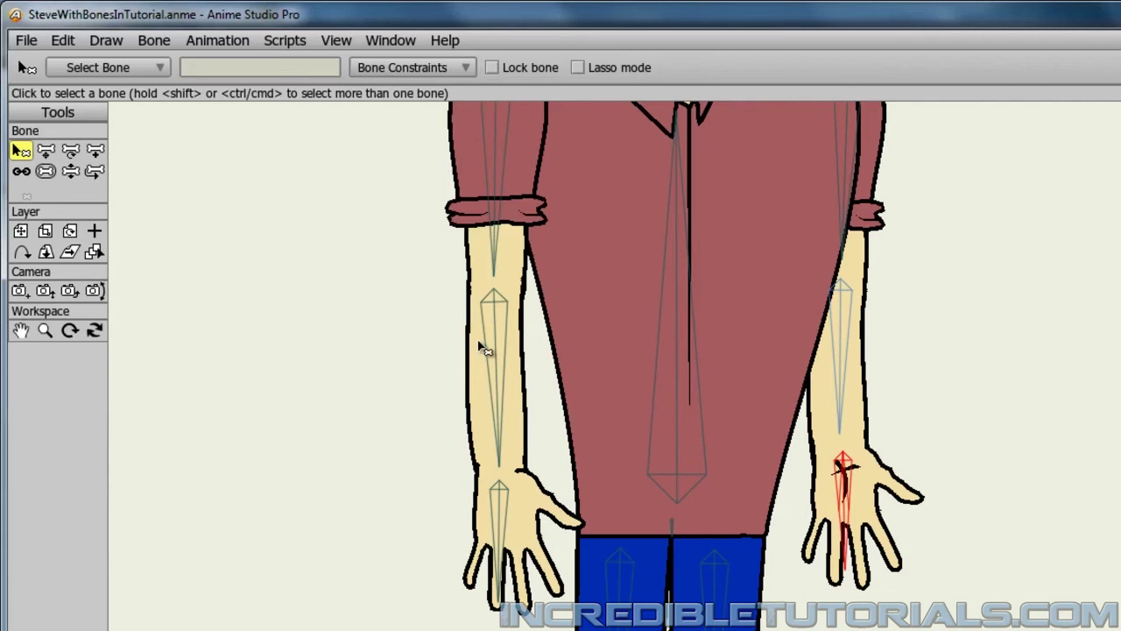
Step: Test how the front arm and its constrained hand move together using Manipulate Bones, and undo the pose
{"action": "scroll", "coordinate": [483, 346], "scroll_direction": "down", "scroll_amount": 3}
{"action": "scroll", "coordinate": [565, 344], "scroll_direction": "down", "scroll_amount": 2}
{"action": "scroll", "coordinate": [565, 344], "scroll_direction": "down", "scroll_amount": 3}
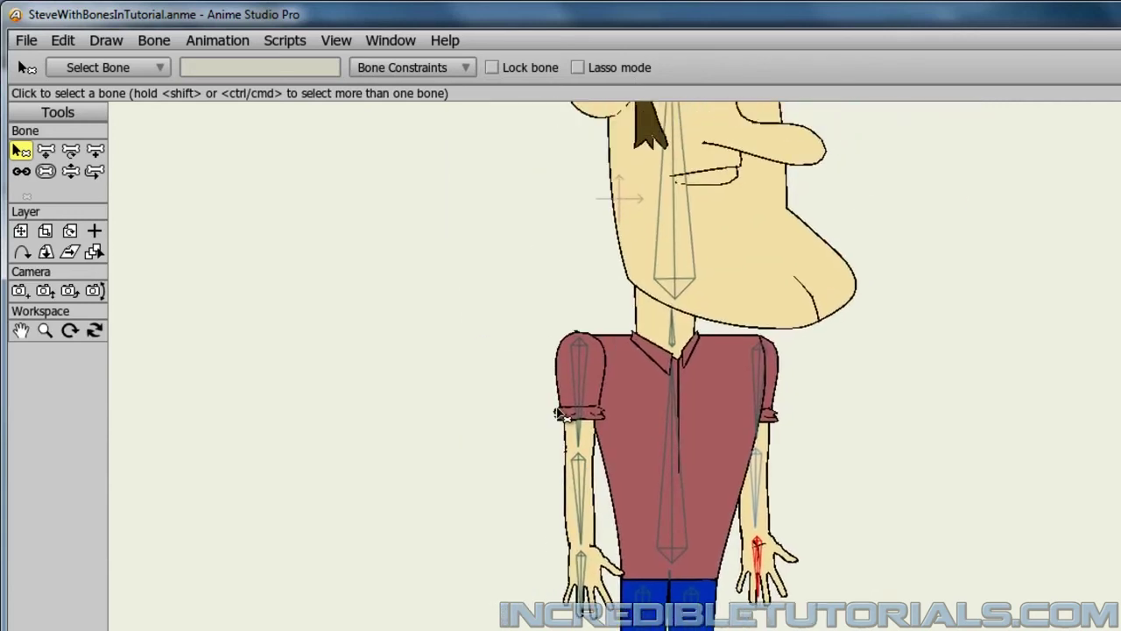
{"action": "scroll", "coordinate": [495, 364], "scroll_direction": "up", "scroll_amount": 5}
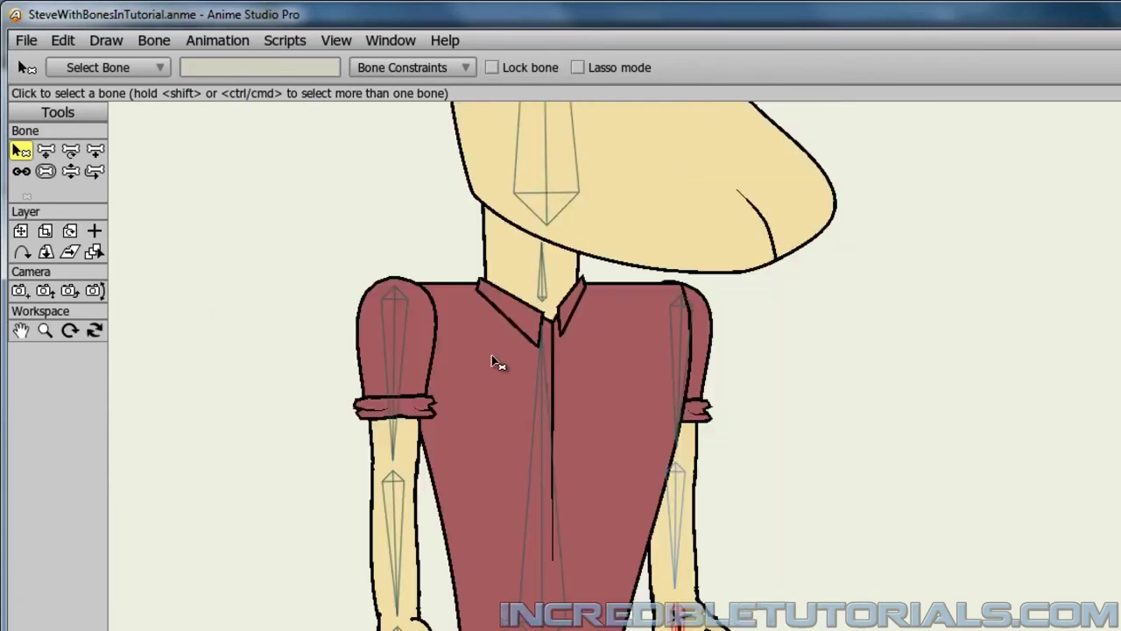
{"action": "scroll", "coordinate": [491, 379], "scroll_direction": "up", "scroll_amount": 1}
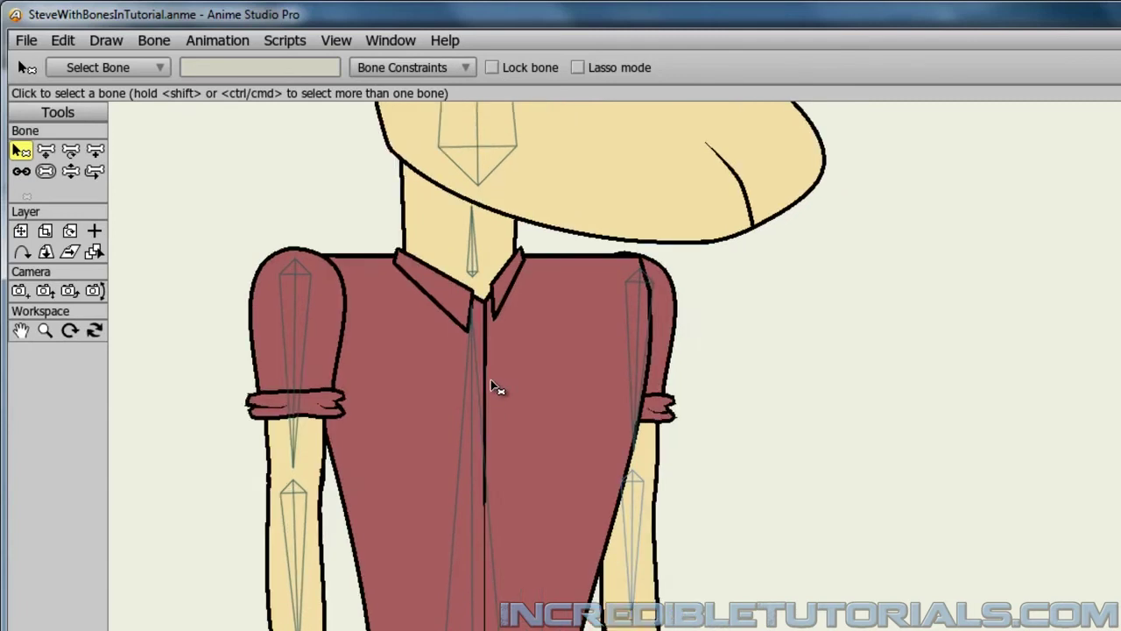
{"action": "left_click_drag", "start_coordinate": [493, 383], "coordinate": [713, 300]}
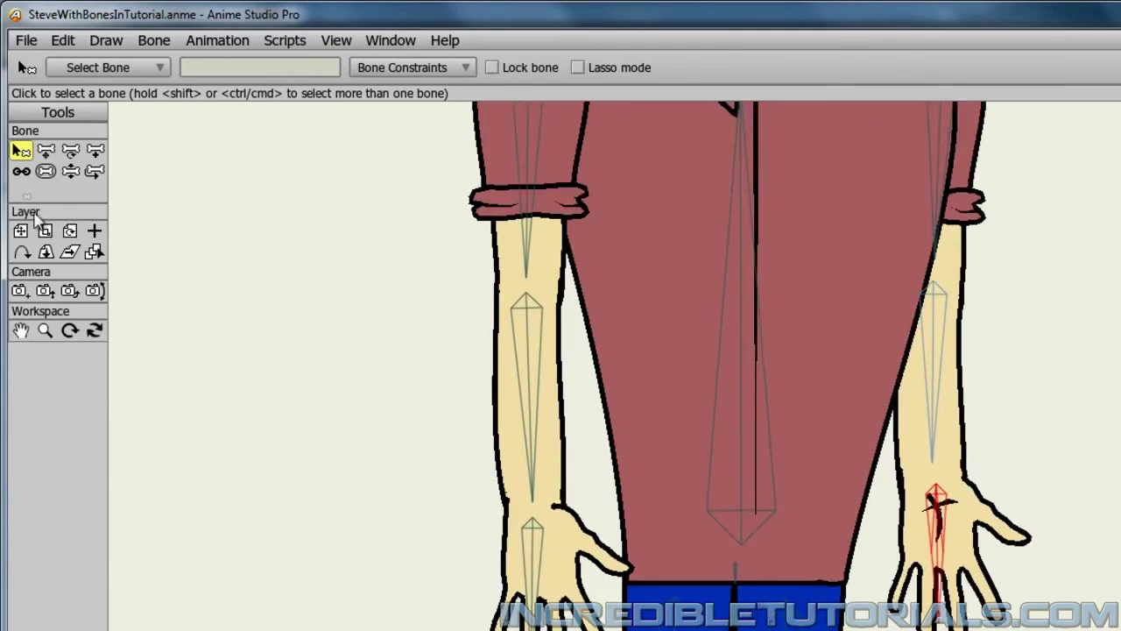
{"action": "left_click", "coordinate": [70, 171]}
{"action": "left_click_drag", "start_coordinate": [526, 604], "coordinate": [692, 225]}
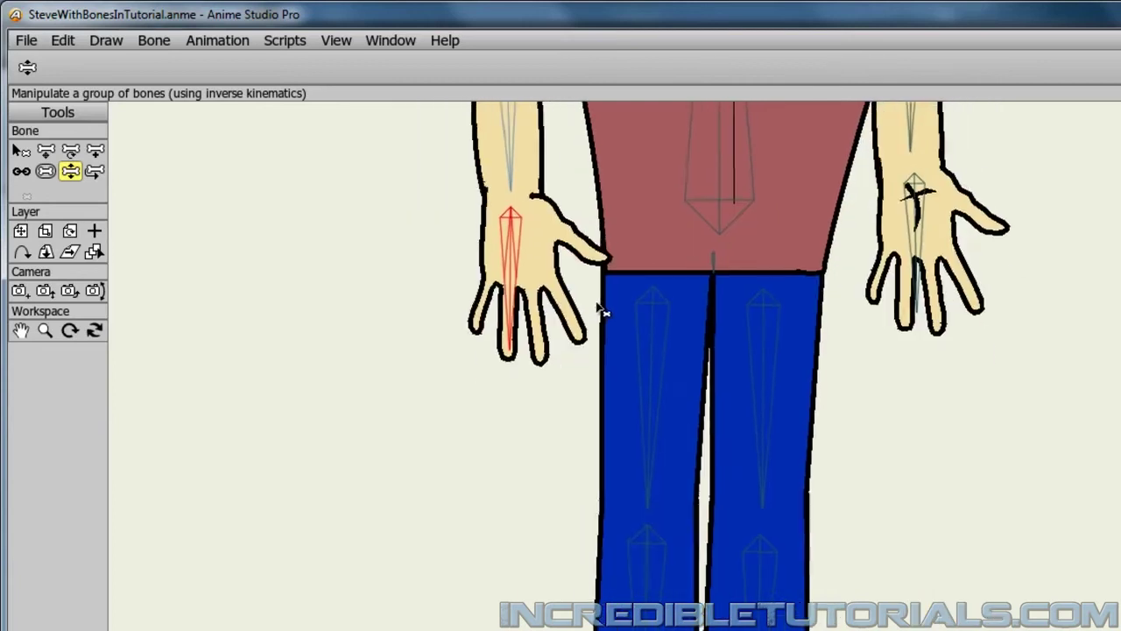
Step: Test the back leg and its constrained foot with Manipulate Bones, undo the pose and return to the arms
{"action": "scroll", "coordinate": [604, 311], "scroll_direction": "down", "scroll_amount": 5}
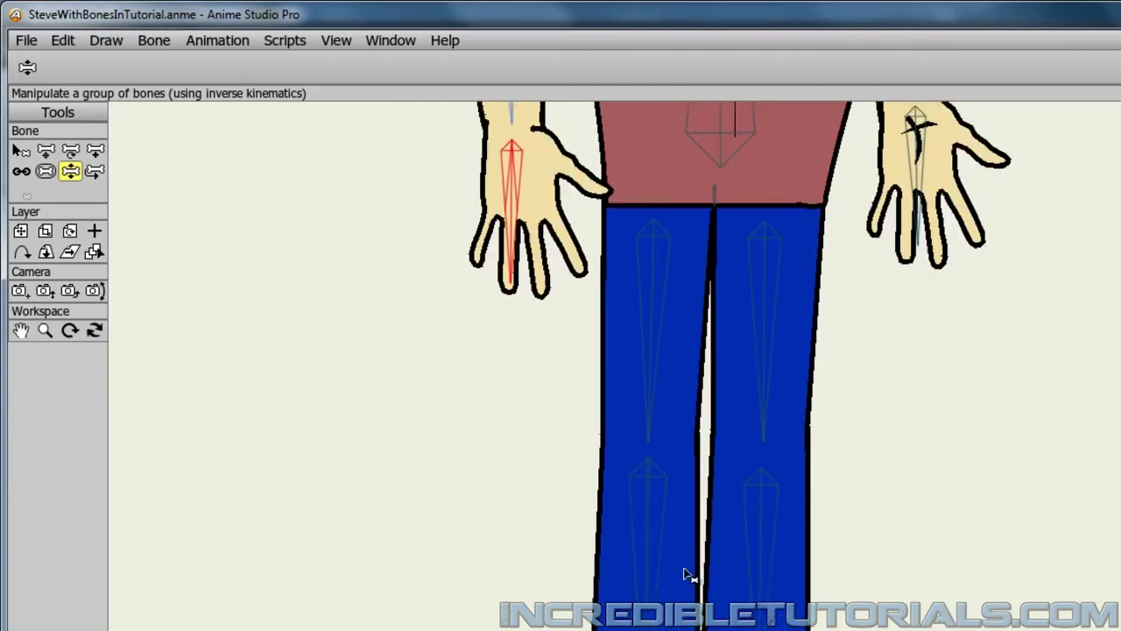
{"action": "left_click_drag", "start_coordinate": [823, 611], "coordinate": [876, 531]}
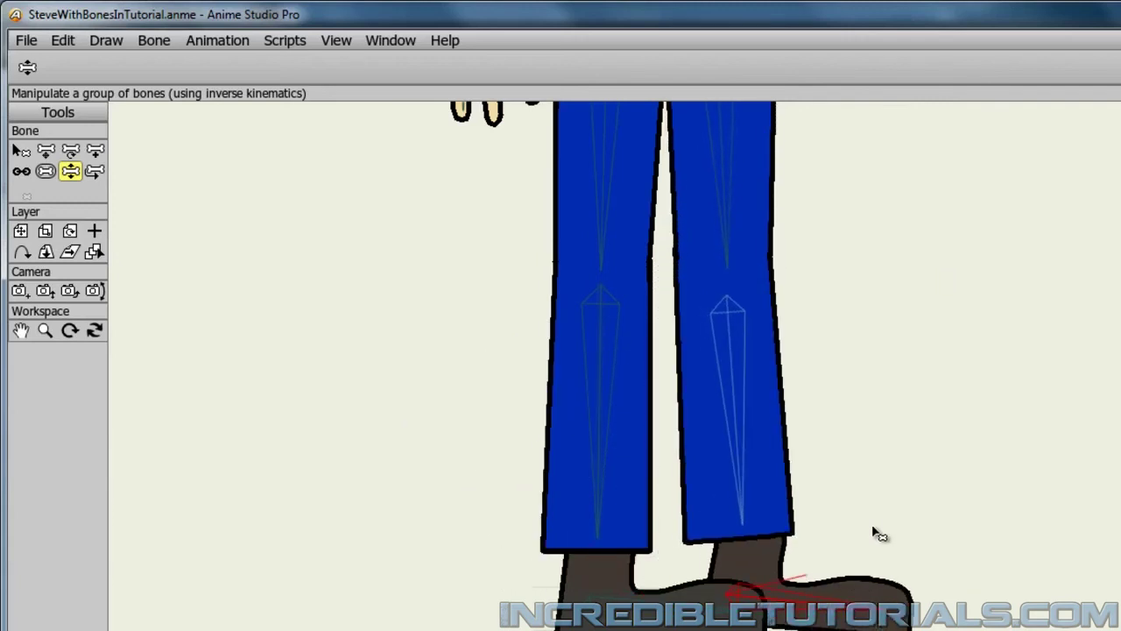
{"action": "scroll", "coordinate": [743, 598], "scroll_direction": "up", "scroll_amount": 5}
{"action": "scroll", "coordinate": [714, 524], "scroll_direction": "up", "scroll_amount": 2}
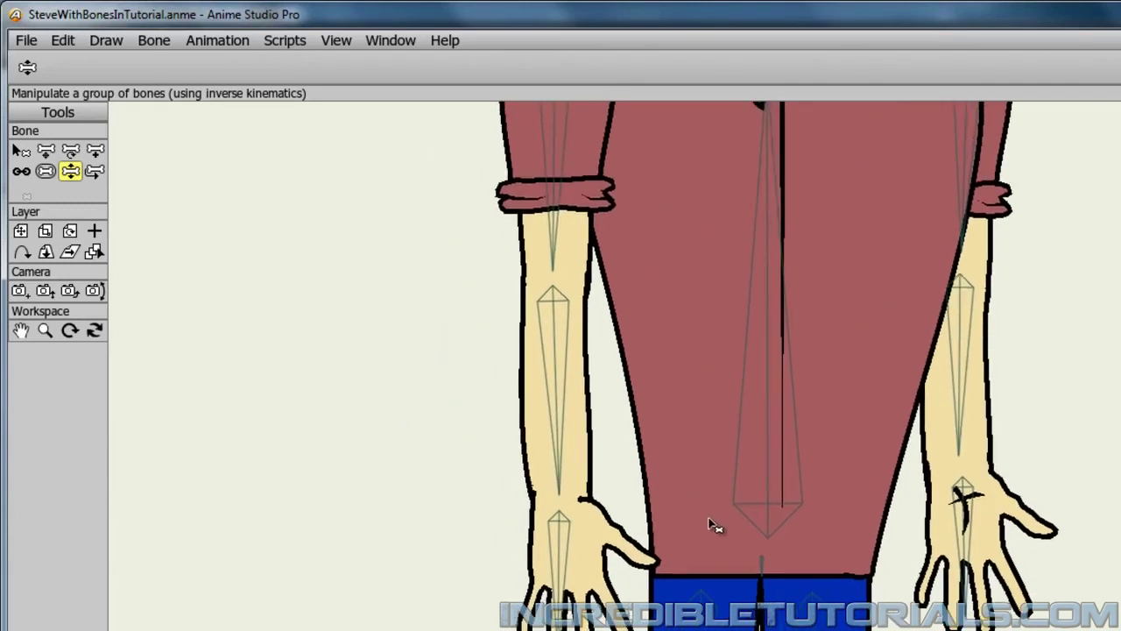
{"action": "scroll", "coordinate": [643, 386], "scroll_direction": "up", "scroll_amount": 2}
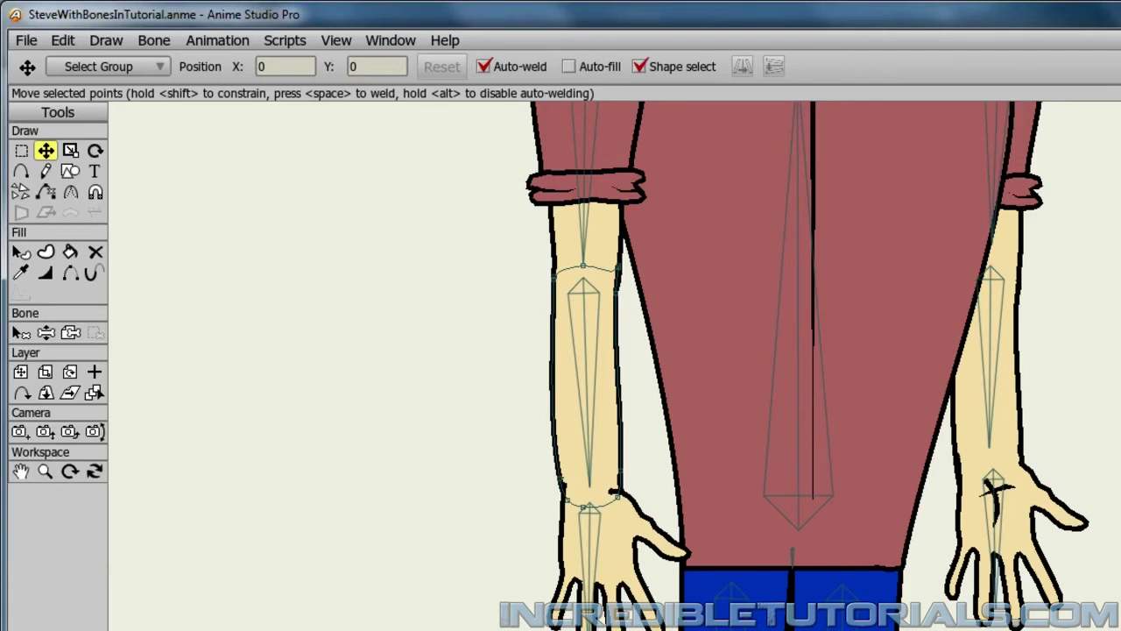
Step: Create a patch layer directly above the Arm 2 layer and set its target to Arm 1
{"action": "scroll", "coordinate": [993, 491], "scroll_direction": "up", "scroll_amount": 5}
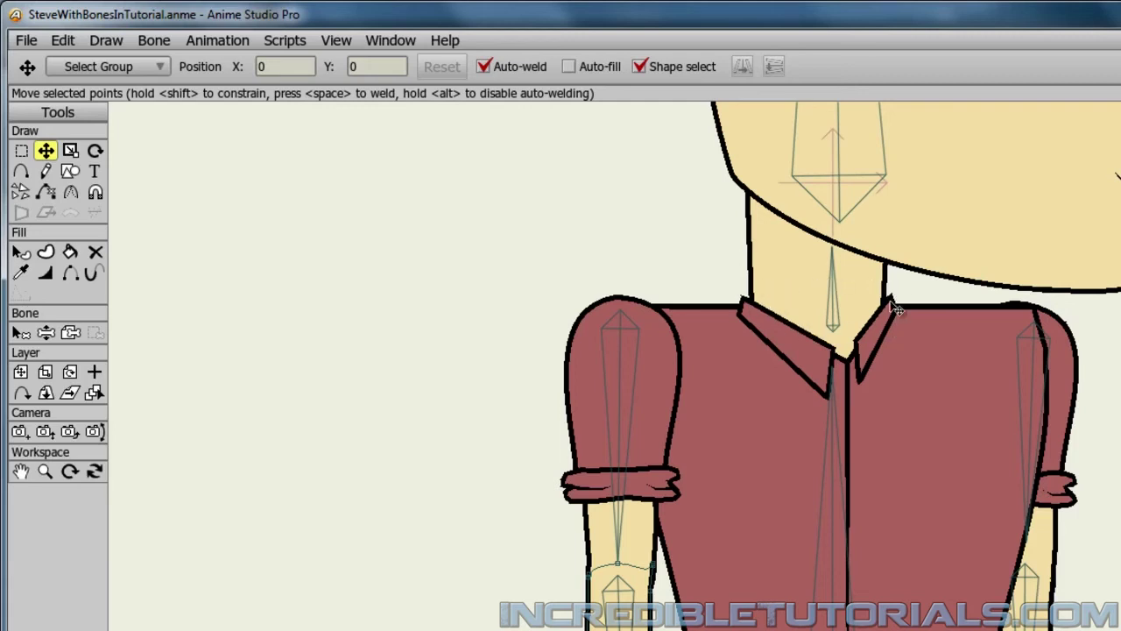
{"action": "scroll", "coordinate": [1096, 351], "scroll_direction": "down", "scroll_amount": 5}
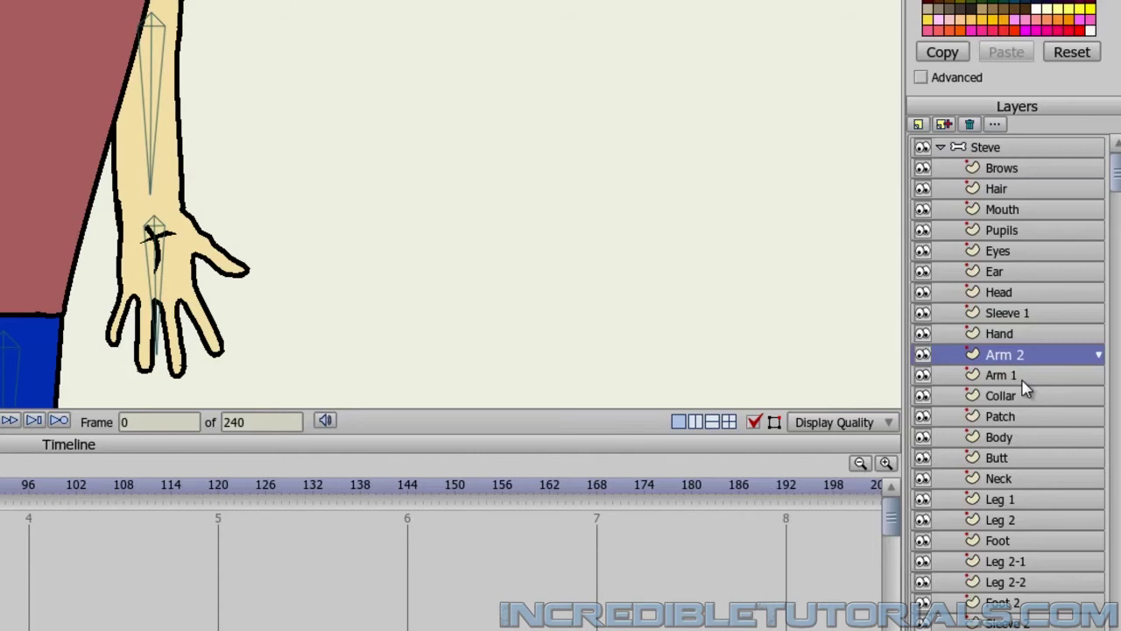
{"action": "left_click", "coordinate": [1022, 378]}
{"action": "left_click", "coordinate": [1024, 359]}
{"action": "left_click", "coordinate": [918, 124]}
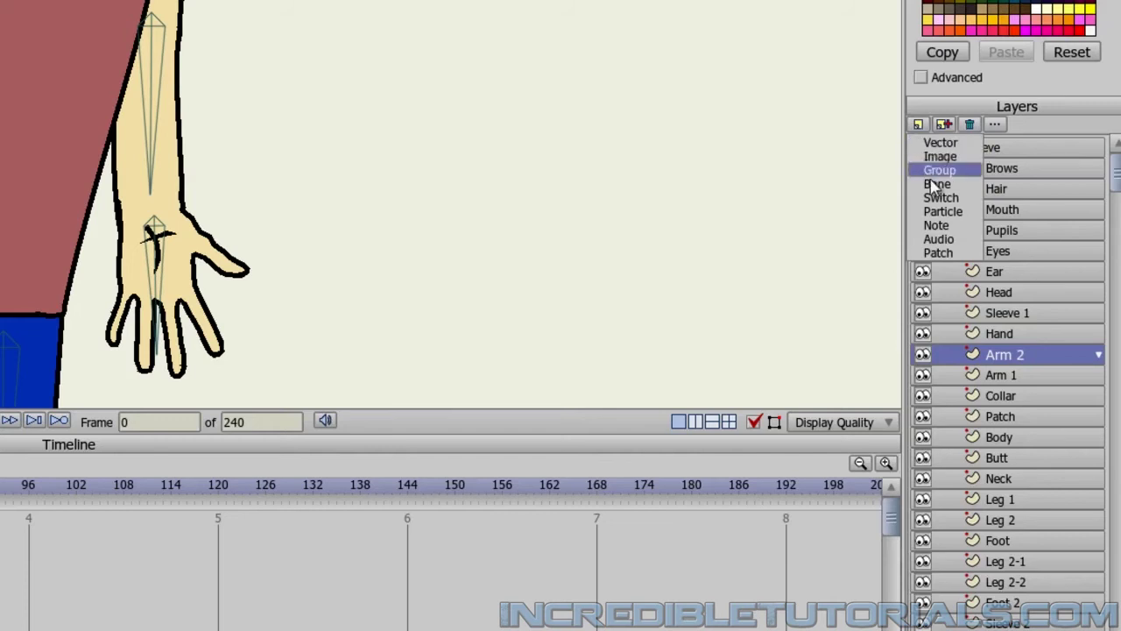
{"action": "left_click", "coordinate": [959, 256]}
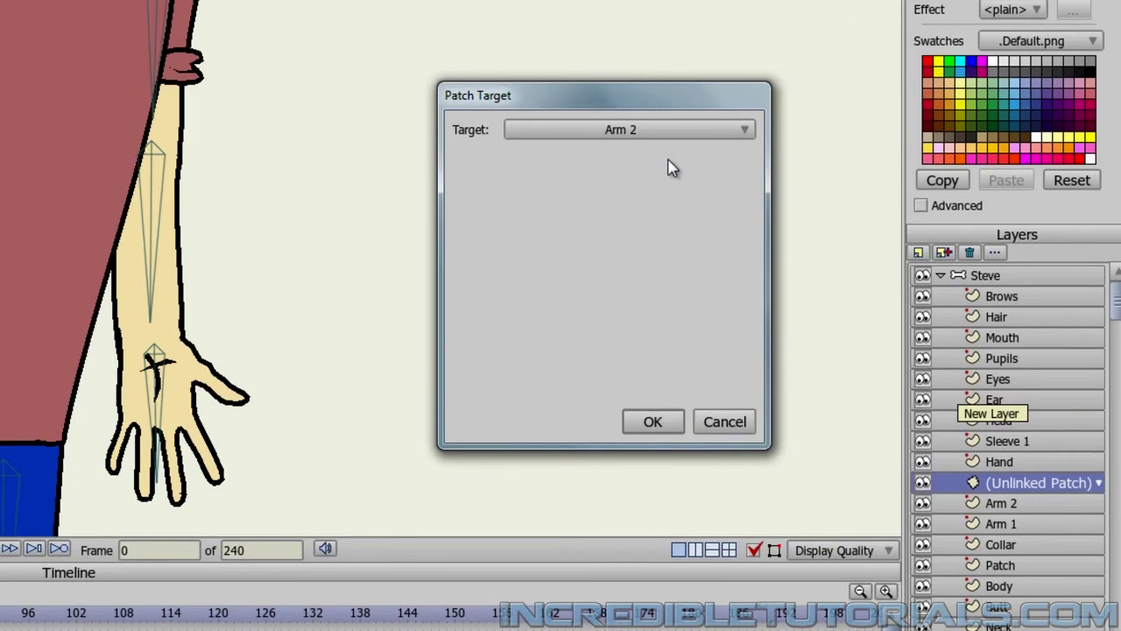
{"action": "left_click", "coordinate": [671, 132]}
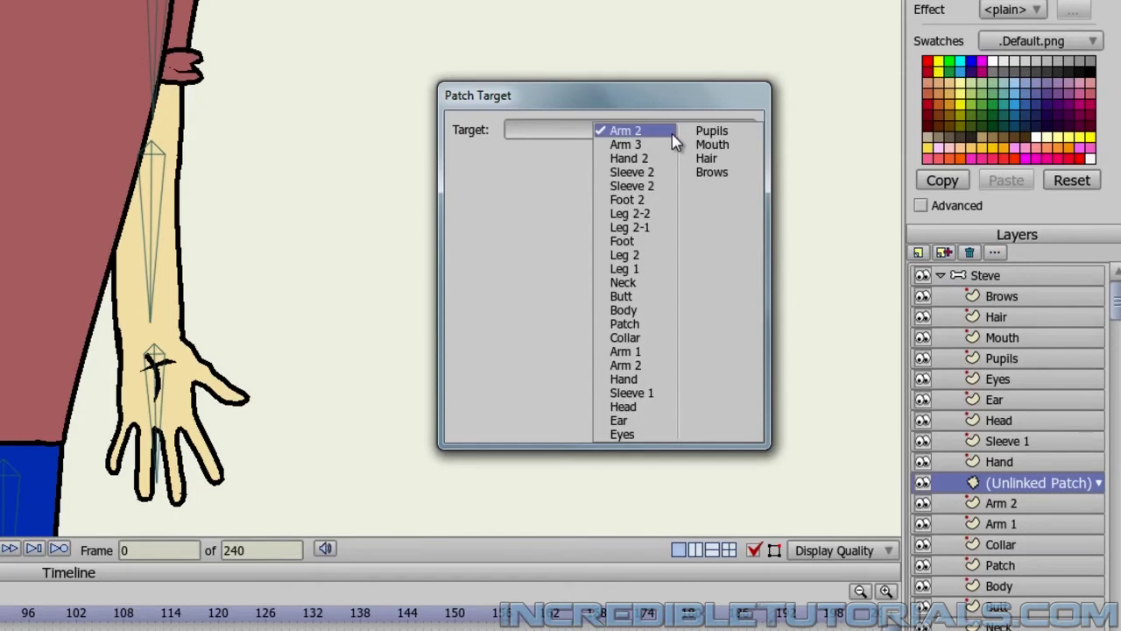
{"action": "left_click", "coordinate": [642, 352]}
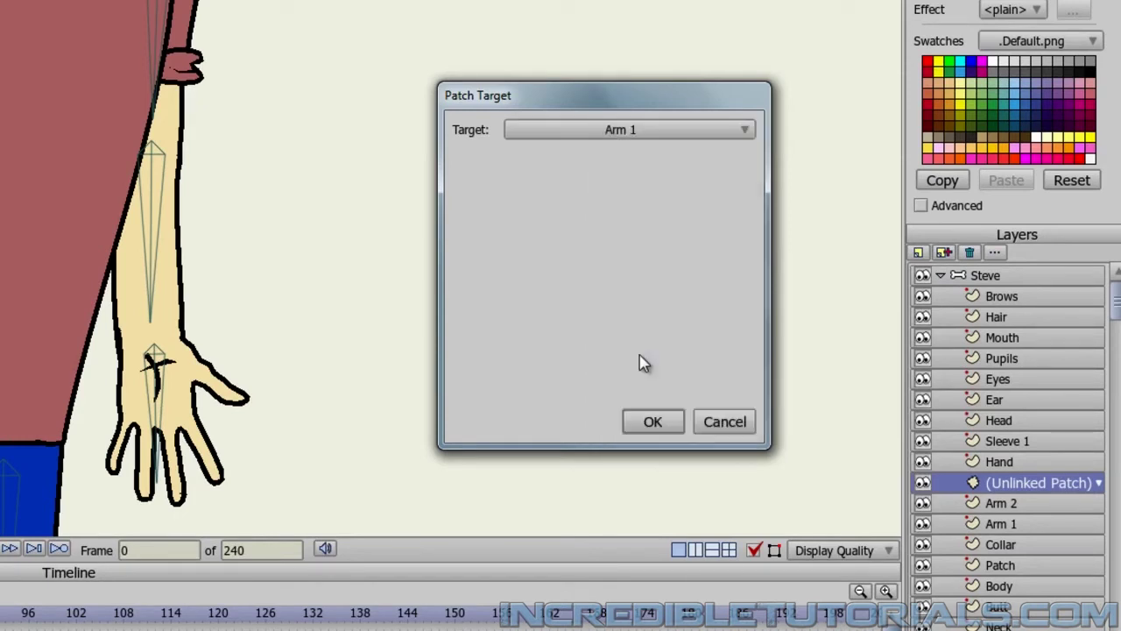
{"action": "left_click", "coordinate": [651, 420]}
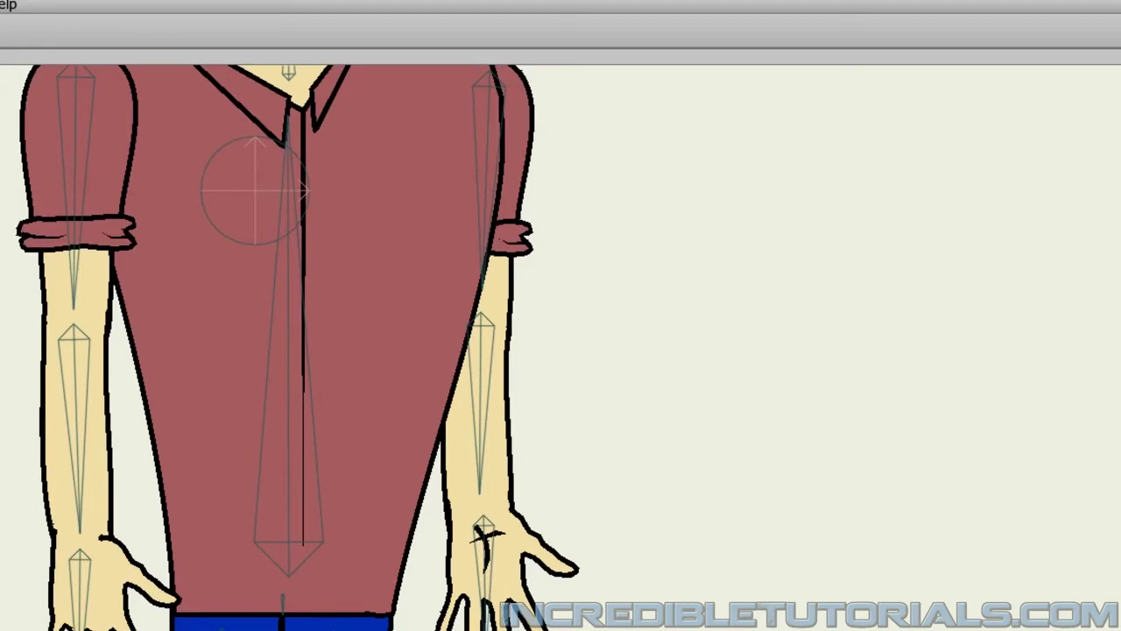
Step: Position the patch over the front elbow at about X -0.17, Y -1.06 and bind it to the front upper arm bone
{"action": "left_click", "coordinate": [5, 197]}
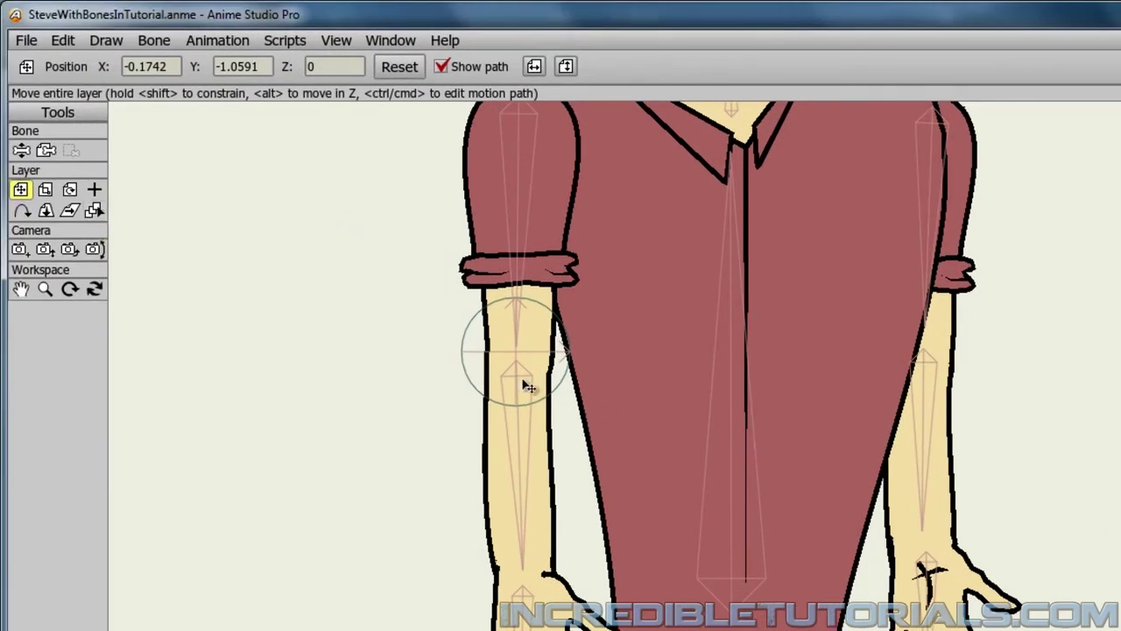
{"action": "left_click", "coordinate": [49, 154]}
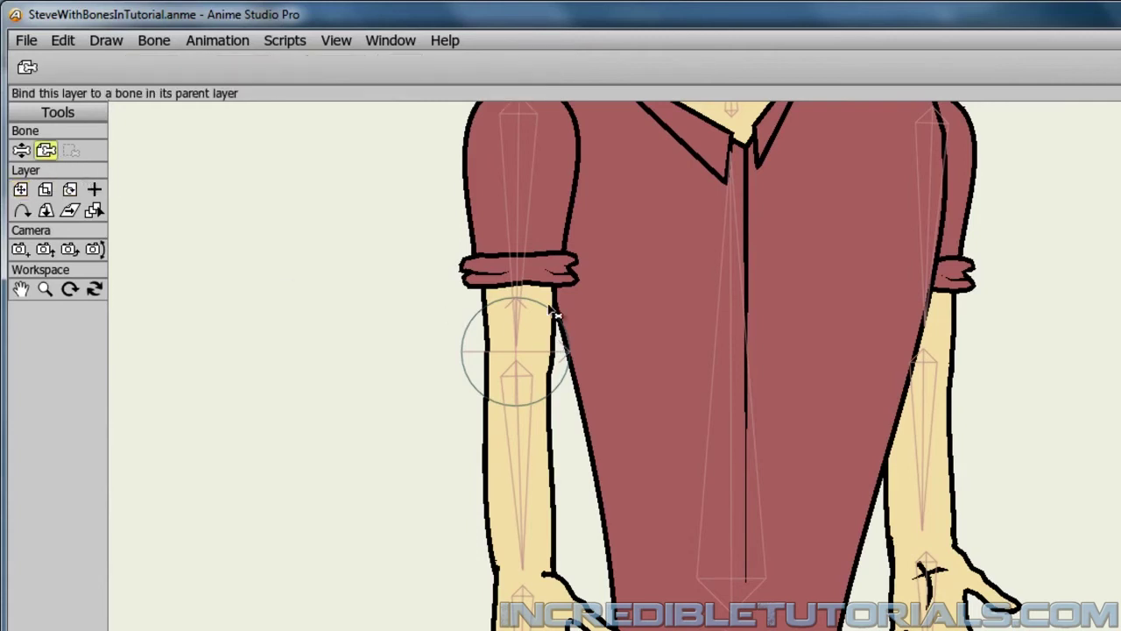
{"action": "left_click", "coordinate": [523, 278]}
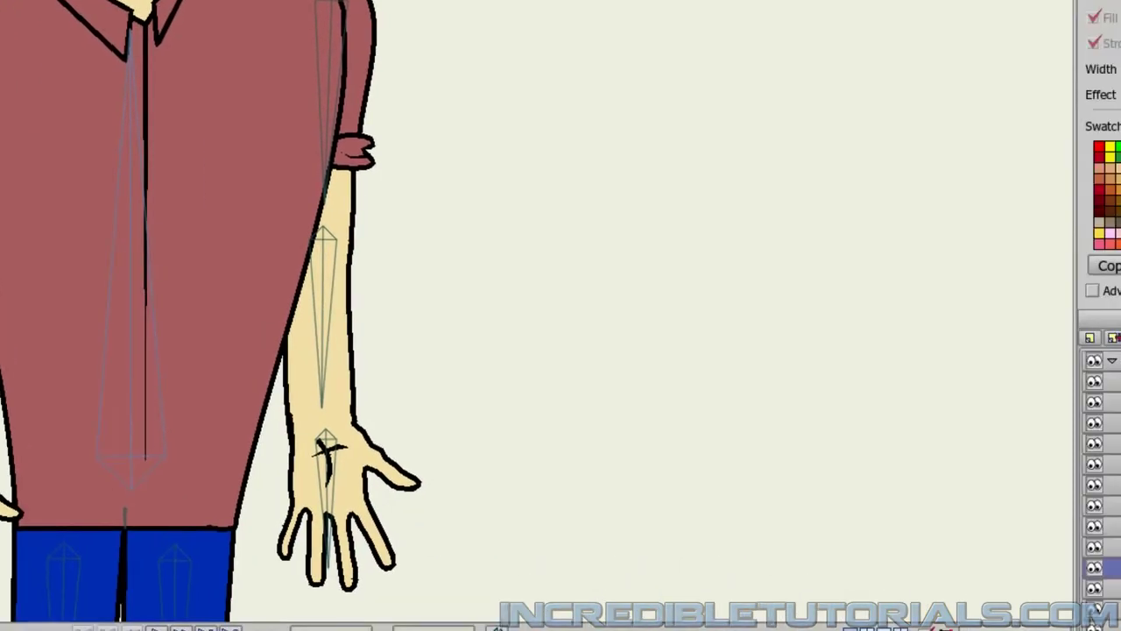
Step: Switch to the Steve bone layer and bend the front arm with Manipulate Bones to examine the patched elbow
{"action": "left_click", "coordinate": [1120, 365]}
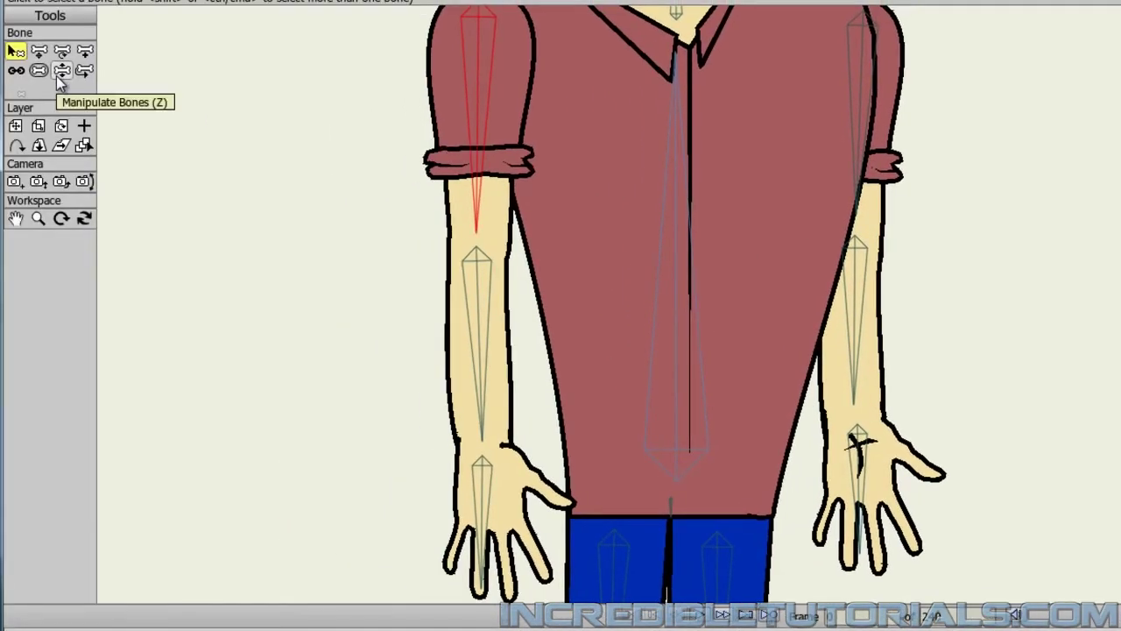
{"action": "left_click", "coordinate": [59, 73]}
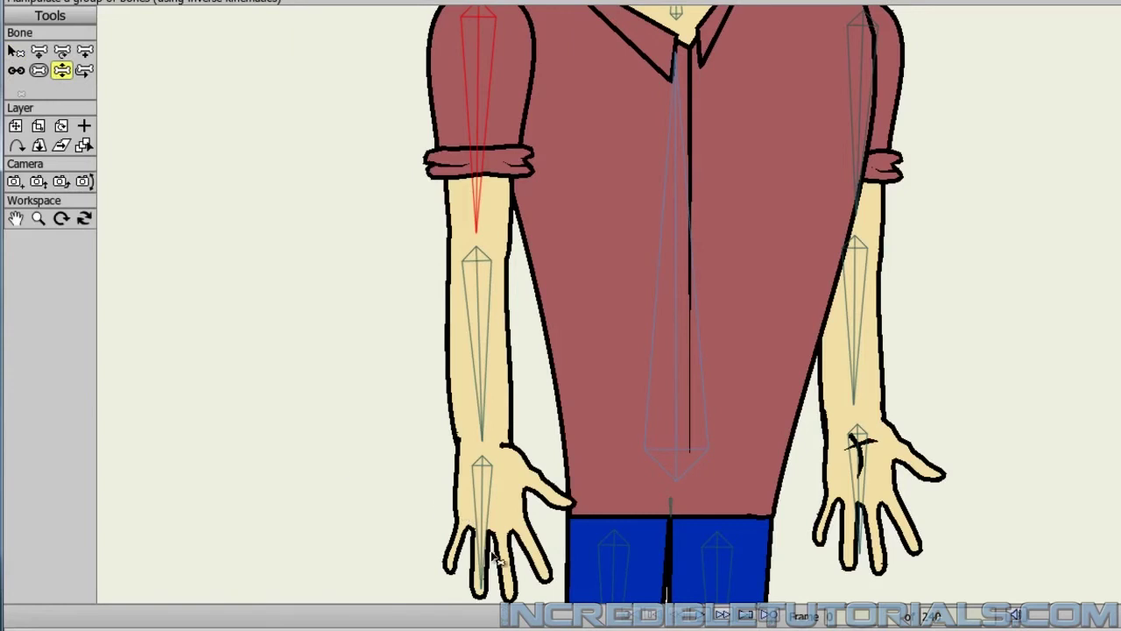
{"action": "left_click_drag", "start_coordinate": [494, 558], "coordinate": [710, 192]}
{"action": "scroll", "coordinate": [532, 281], "scroll_direction": "up", "scroll_amount": 3}
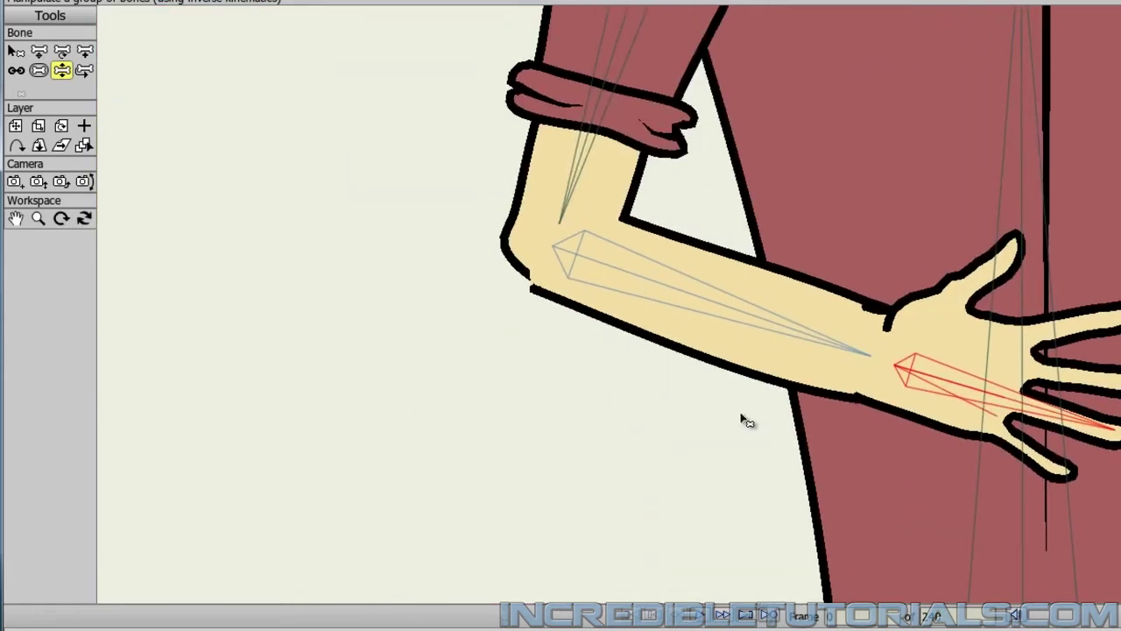
Step: Undo the arm bend and reshape the forearm's outer elbow edge with Transform Points, raising its upper point and nudging the one below inward
{"action": "scroll", "coordinate": [742, 420], "scroll_direction": "up", "scroll_amount": 3}
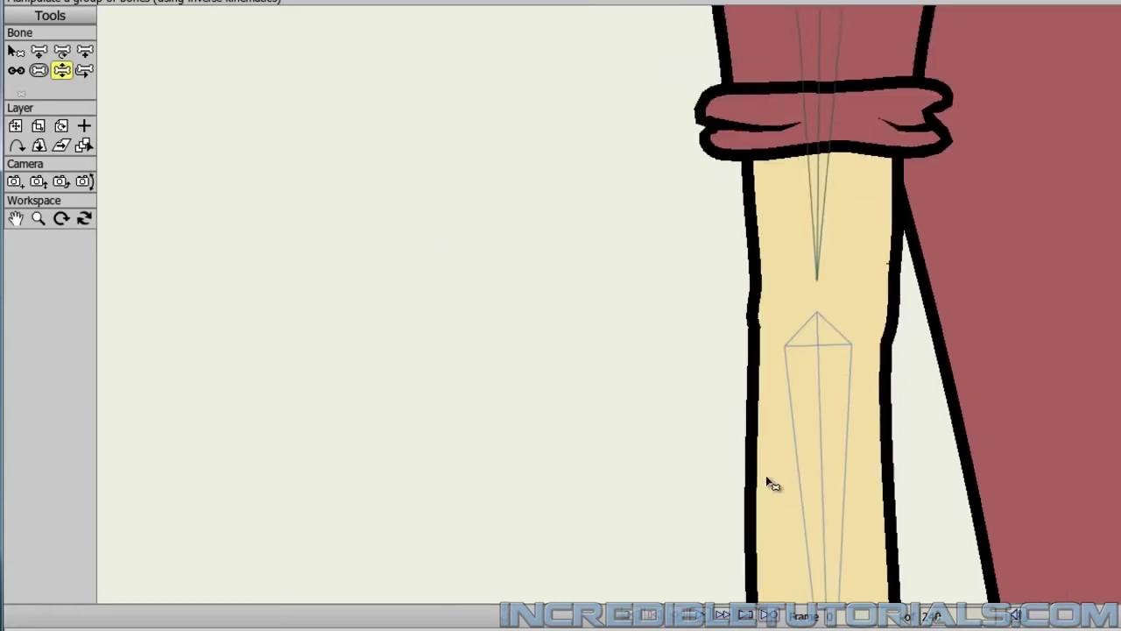
{"action": "scroll", "coordinate": [759, 476], "scroll_direction": "down", "scroll_amount": 2}
{"action": "scroll", "coordinate": [759, 474], "scroll_direction": "up", "scroll_amount": 1}
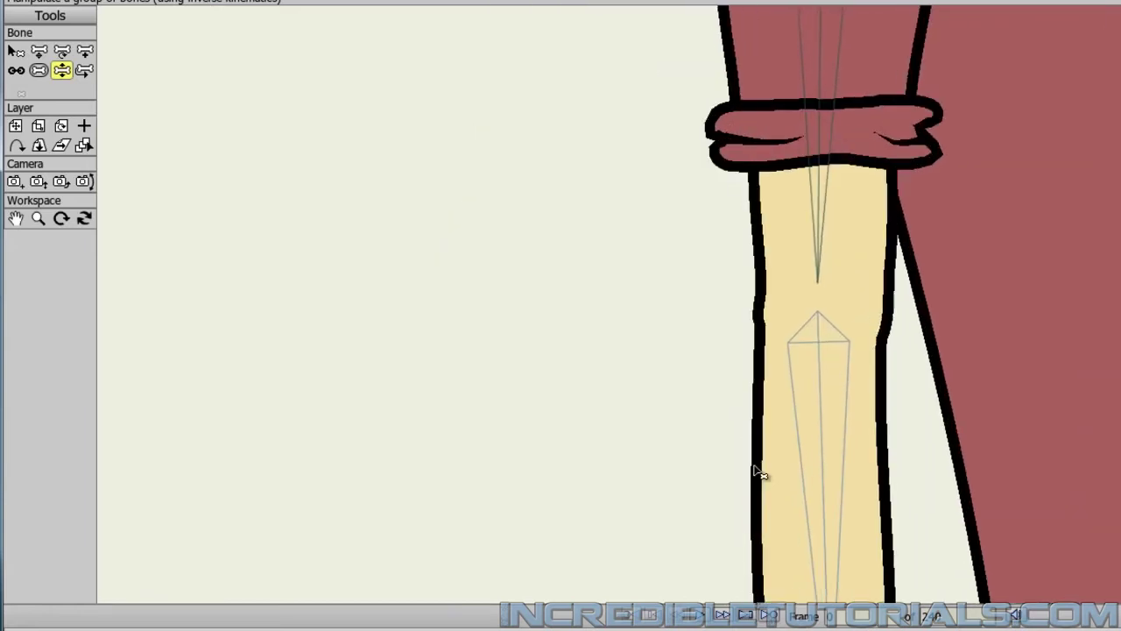
{"action": "scroll", "coordinate": [759, 474], "scroll_direction": "down", "scroll_amount": 1}
{"action": "scroll", "coordinate": [759, 474], "scroll_direction": "up", "scroll_amount": 1}
{"action": "scroll", "coordinate": [759, 474], "scroll_direction": "up", "scroll_amount": 1}
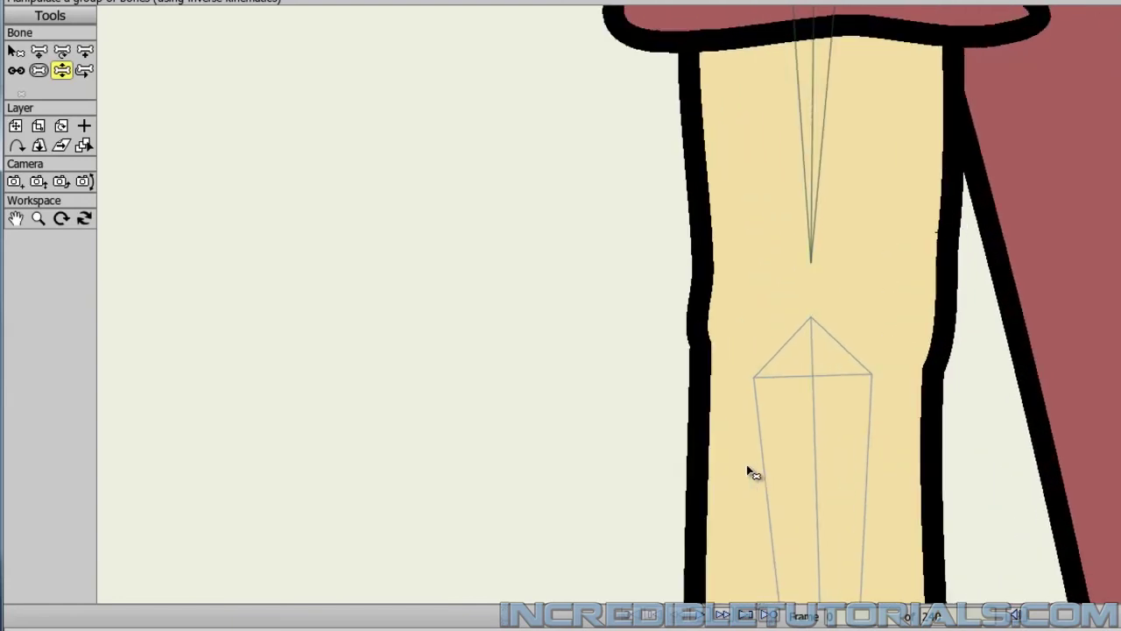
{"action": "scroll", "coordinate": [750, 468], "scroll_direction": "down", "scroll_amount": 1}
{"action": "scroll", "coordinate": [721, 480], "scroll_direction": "up", "scroll_amount": 1}
{"action": "scroll", "coordinate": [627, 308], "scroll_direction": "up", "scroll_amount": 1}
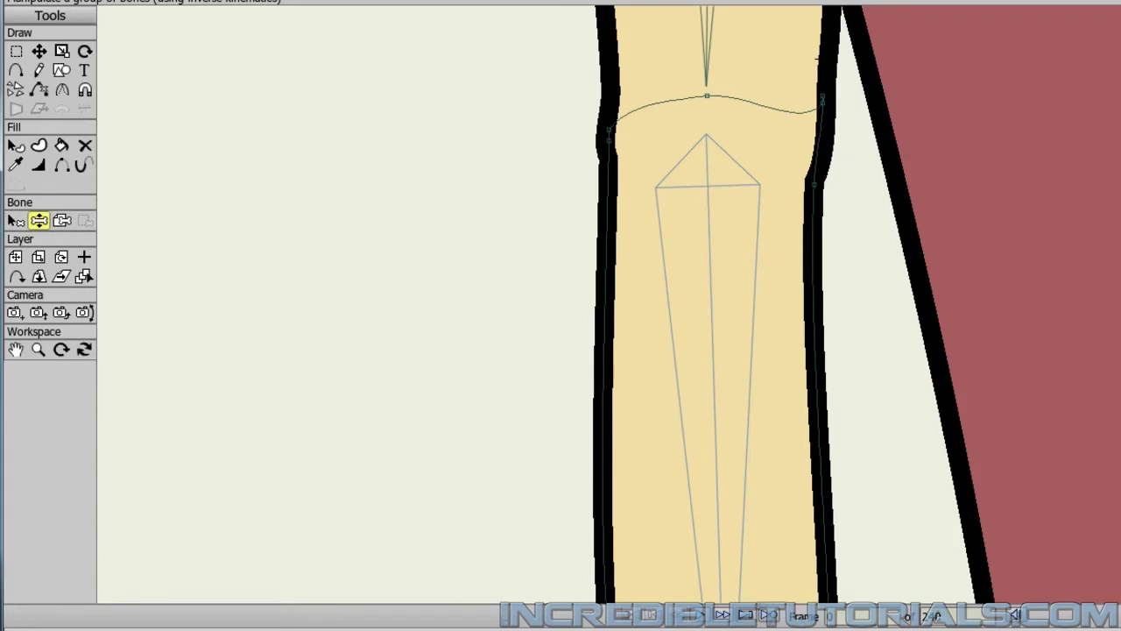
{"action": "key", "text": "t"}
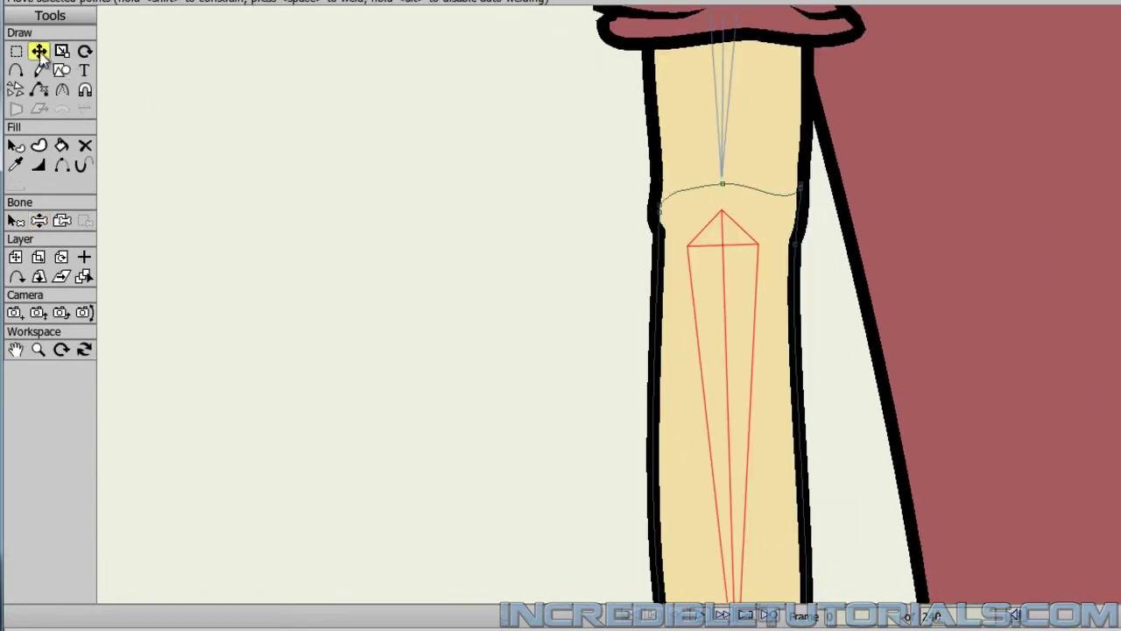
{"action": "scroll", "coordinate": [463, 263], "scroll_direction": "up", "scroll_amount": 5}
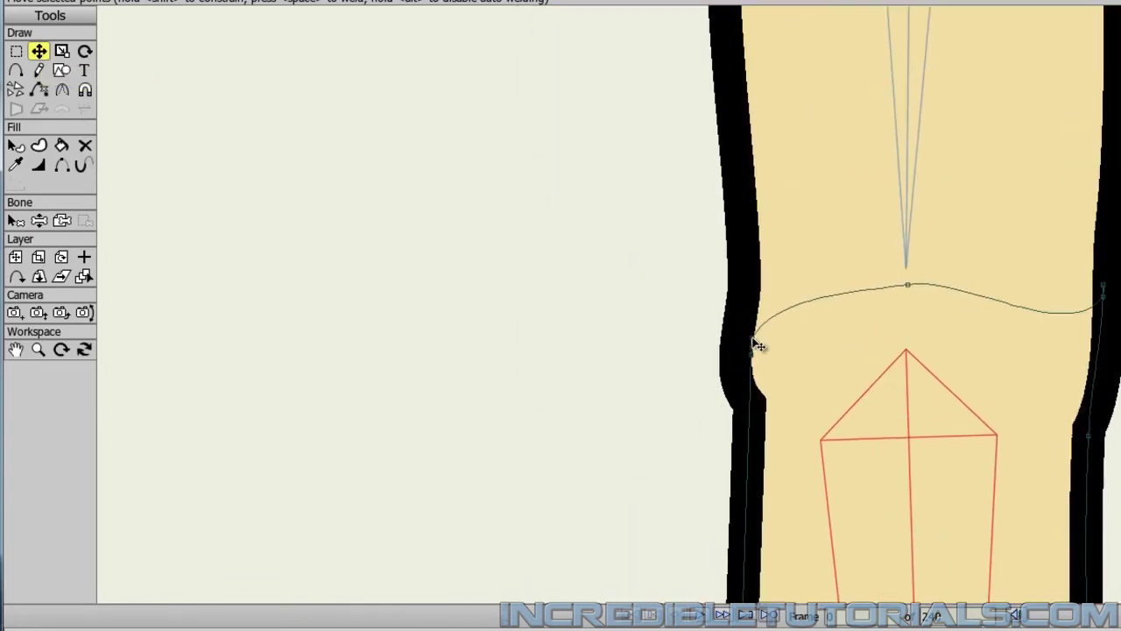
{"action": "left_click_drag", "start_coordinate": [755, 342], "coordinate": [759, 290]}
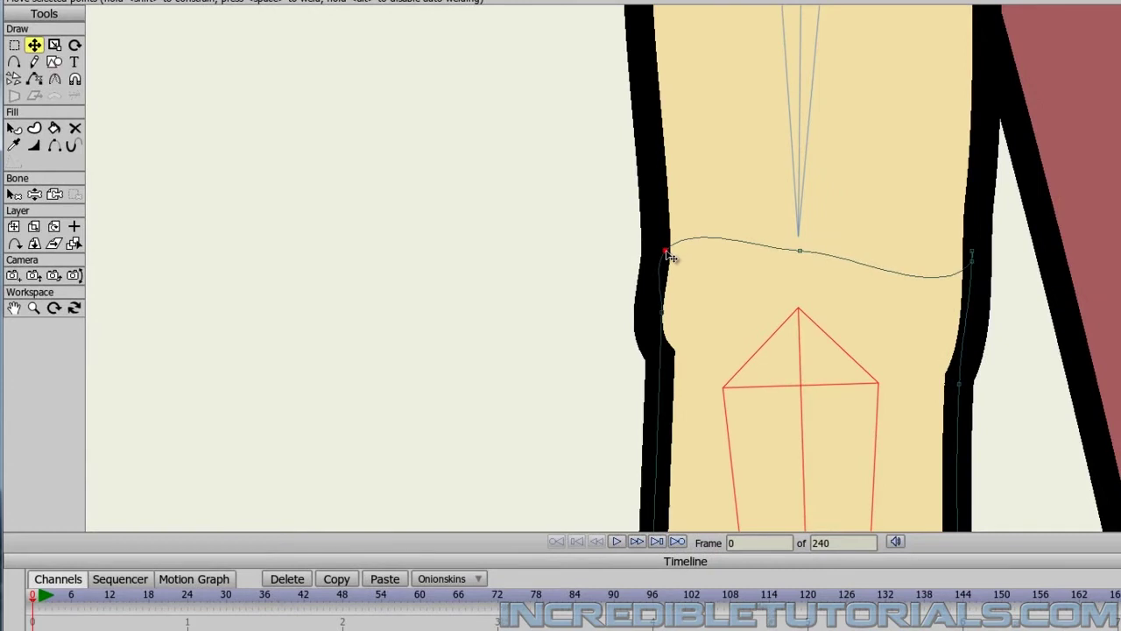
{"action": "left_click", "coordinate": [661, 313]}
{"action": "mouse_move", "coordinate": [663, 317]}
{"action": "left_mouse_down"}
{"action": "mouse_move", "coordinate": [681, 322]}
{"action": "mouse_move", "coordinate": [669, 322]}
{"action": "left_mouse_up"}
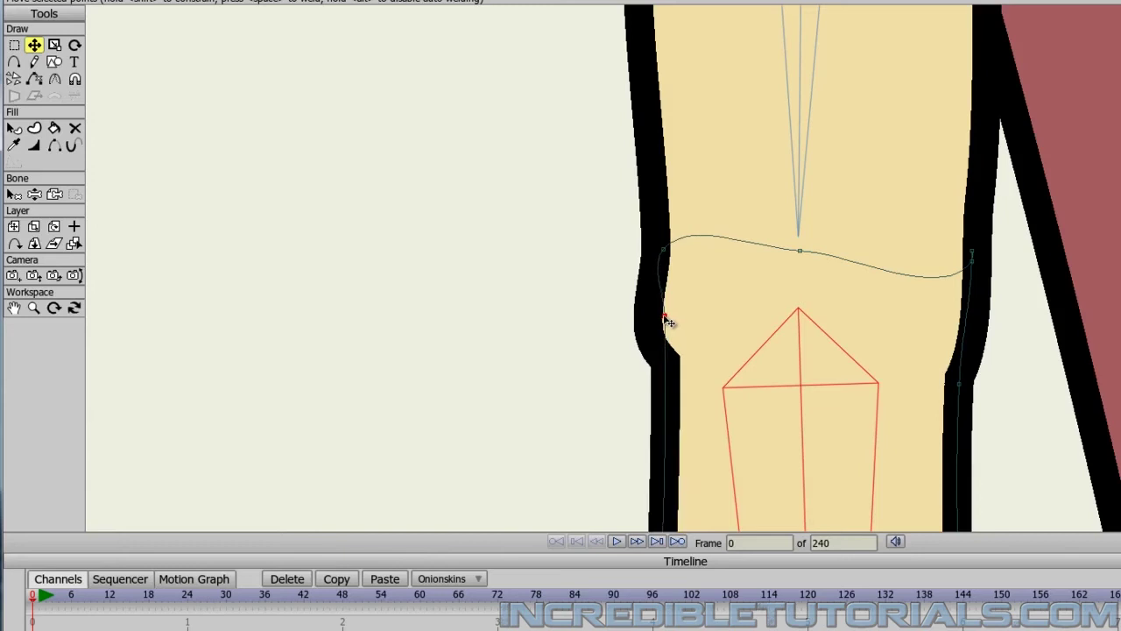
Step: Bend the front arm on the Steve bone layer with Manipulate Bones to examine the reshaped elbow, and undo the pose
{"action": "scroll", "coordinate": [931, 388], "scroll_direction": "down", "scroll_amount": 5}
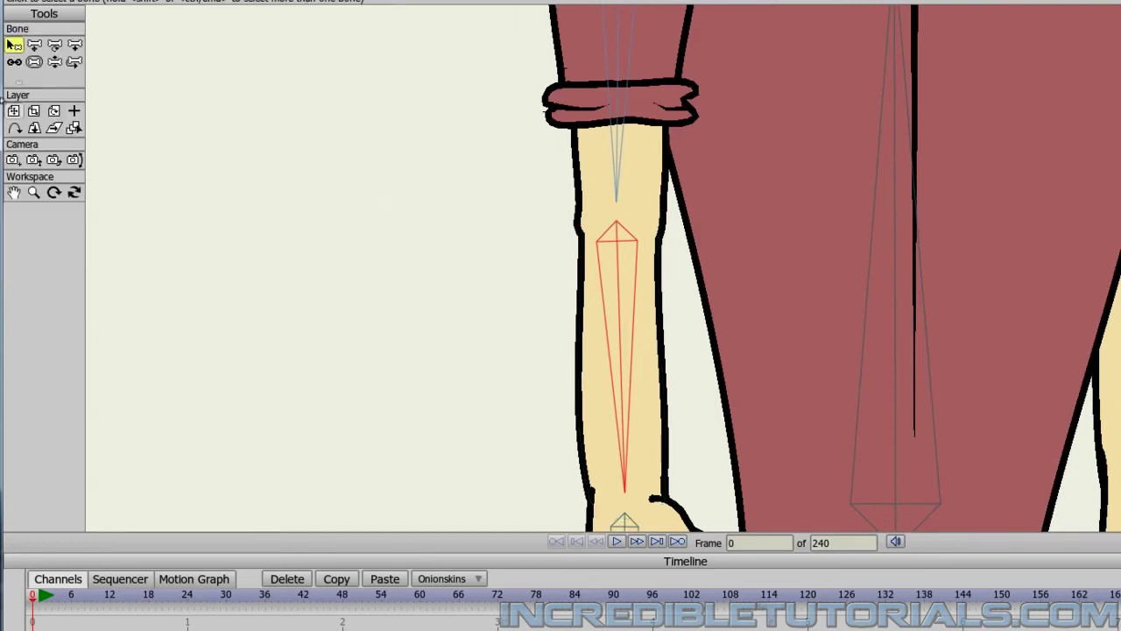
{"action": "left_click", "coordinate": [54, 61]}
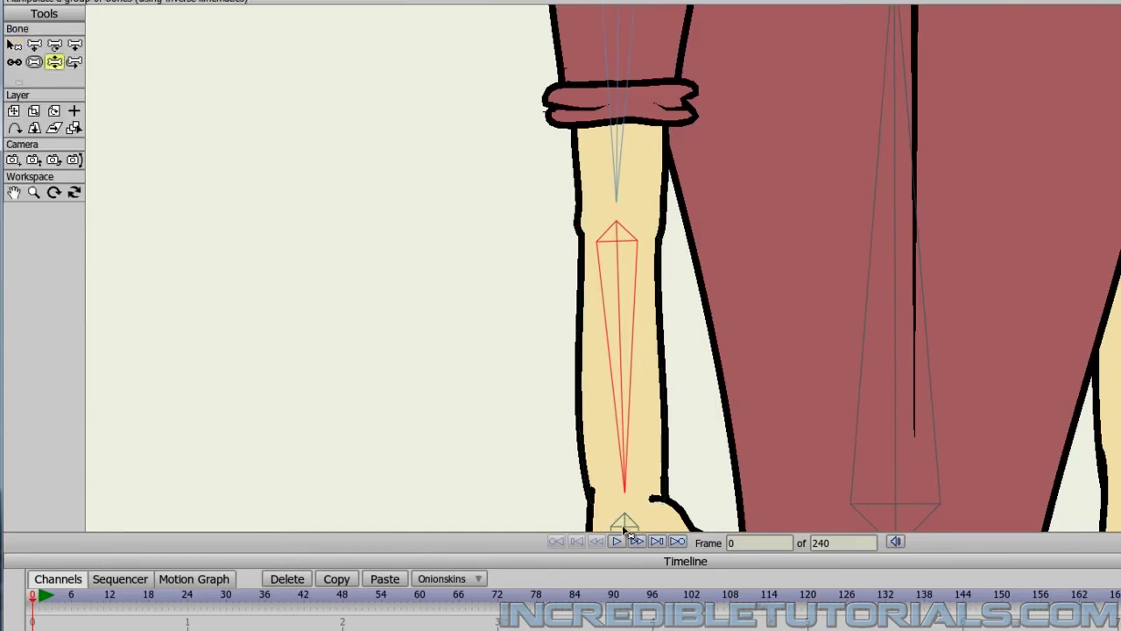
{"action": "left_click_drag", "start_coordinate": [624, 524], "coordinate": [943, 67]}
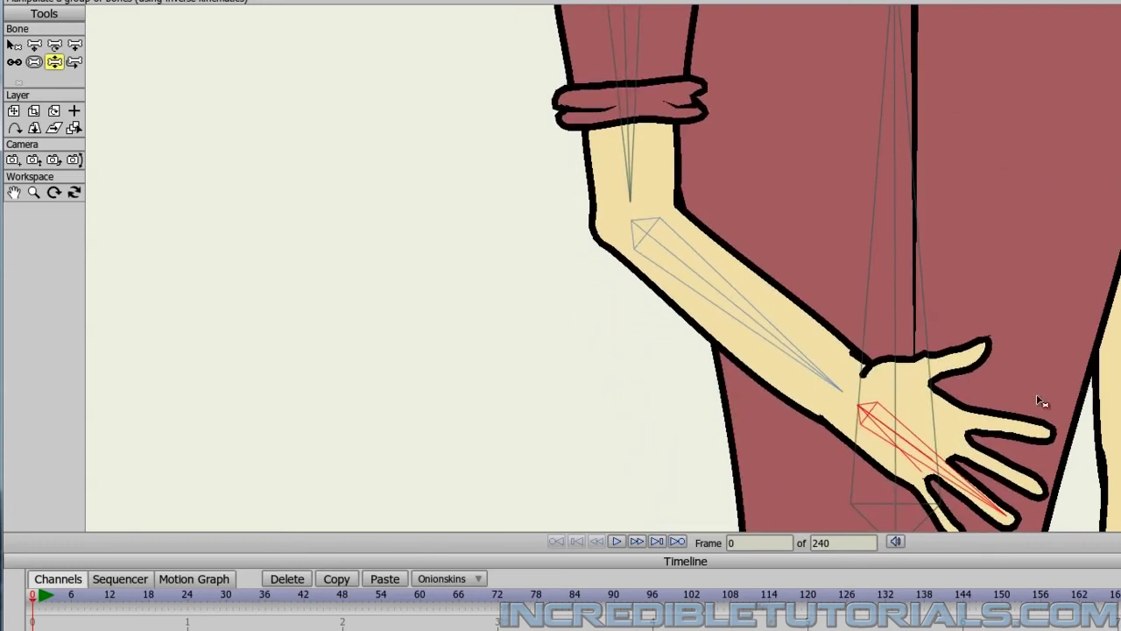
{"action": "left_click_drag", "start_coordinate": [938, 473], "coordinate": [1027, 264]}
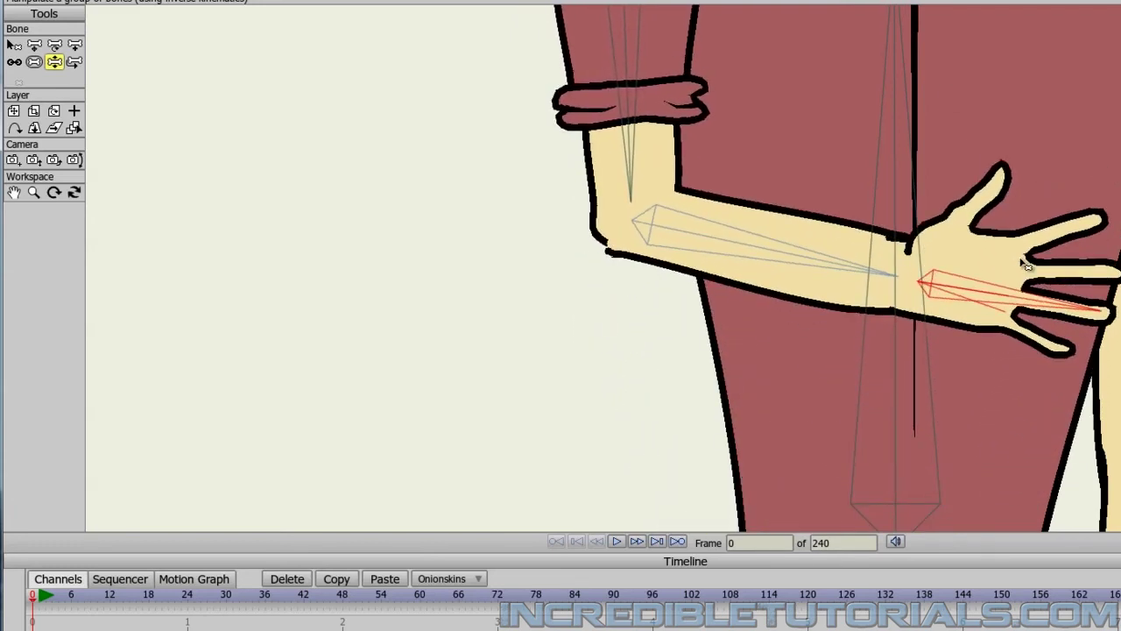
{"action": "scroll", "coordinate": [585, 311], "scroll_direction": "up", "scroll_amount": 5}
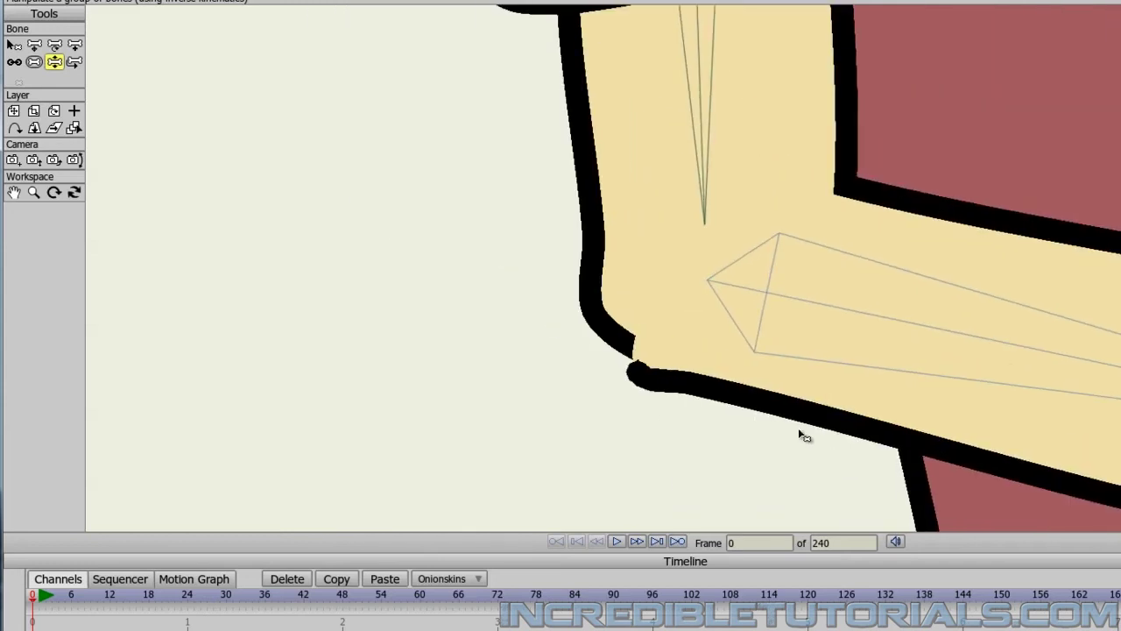
{"action": "key", "text": "ctrl+z"}
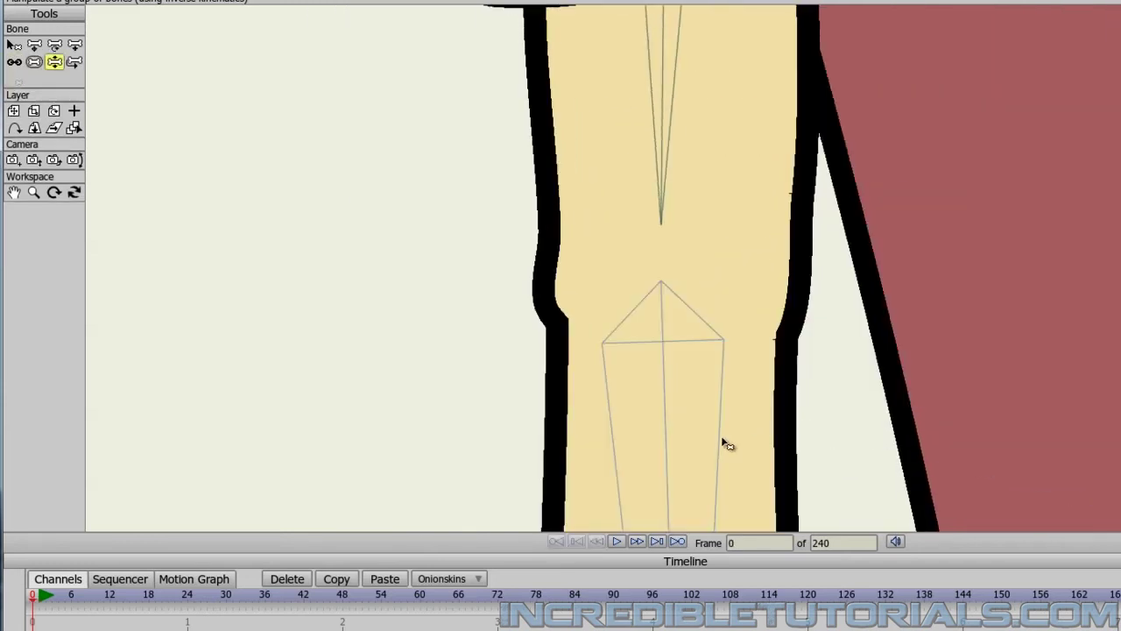
{"action": "key", "text": "ctrl+z"}
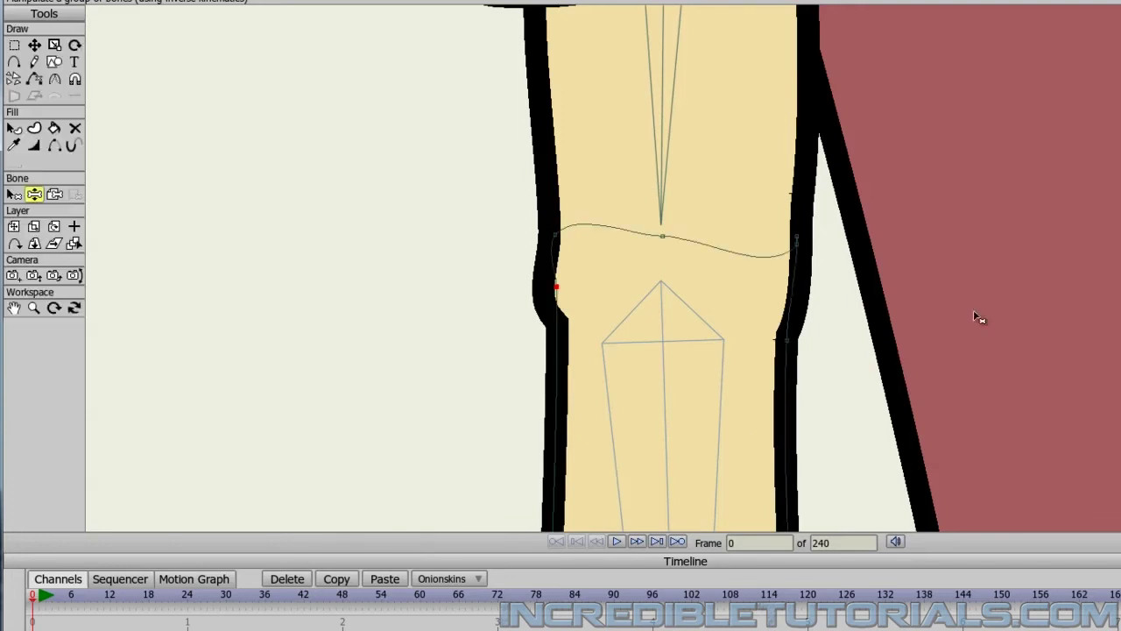
Step: Raise the forearm's upper outer elbow point further up inside the upper arm with Transform Points
{"action": "left_click", "coordinate": [34, 45]}
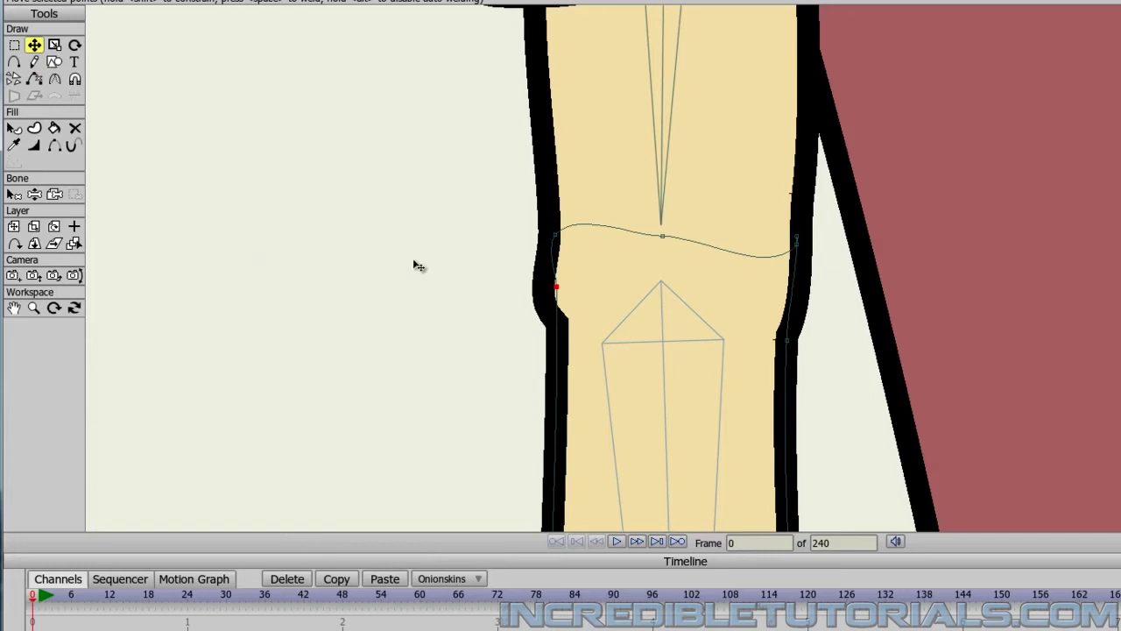
{"action": "left_click_drag", "start_coordinate": [544, 244], "coordinate": [568, 201]}
{"action": "scroll", "coordinate": [410, 351], "scroll_direction": "down", "scroll_amount": 4}
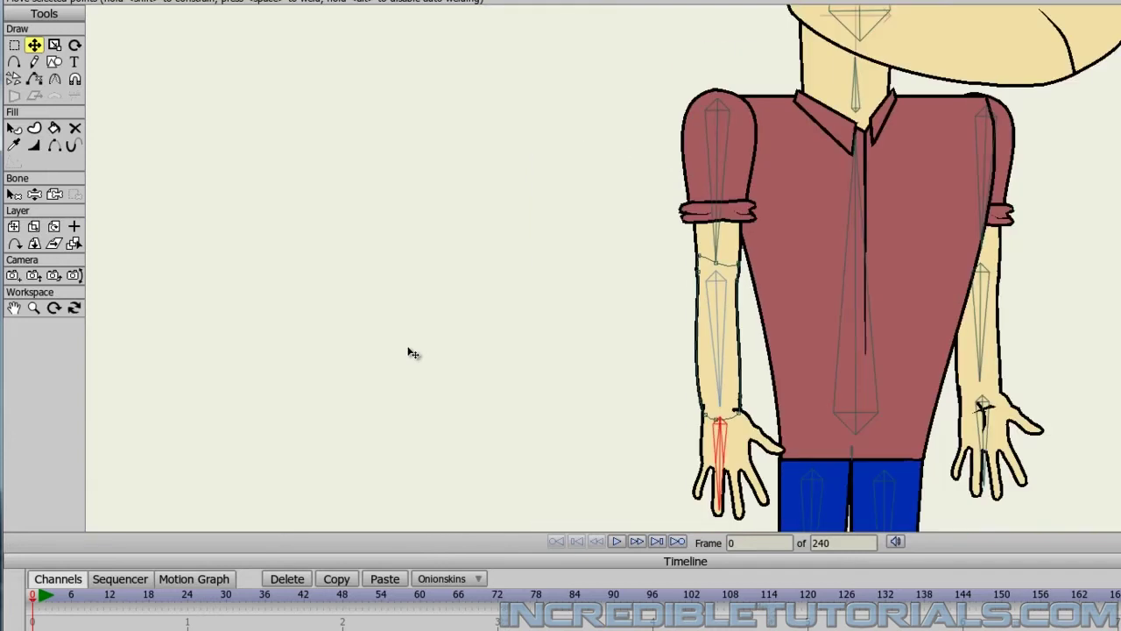
Step: Bend the front arm across the torso with Manipulate Bones and examine the outer elbow outline closely
{"action": "scroll", "coordinate": [425, 354], "scroll_direction": "up", "scroll_amount": 3}
{"action": "scroll", "coordinate": [434, 351], "scroll_direction": "down", "scroll_amount": 3}
{"action": "scroll", "coordinate": [411, 356], "scroll_direction": "up", "scroll_amount": 1}
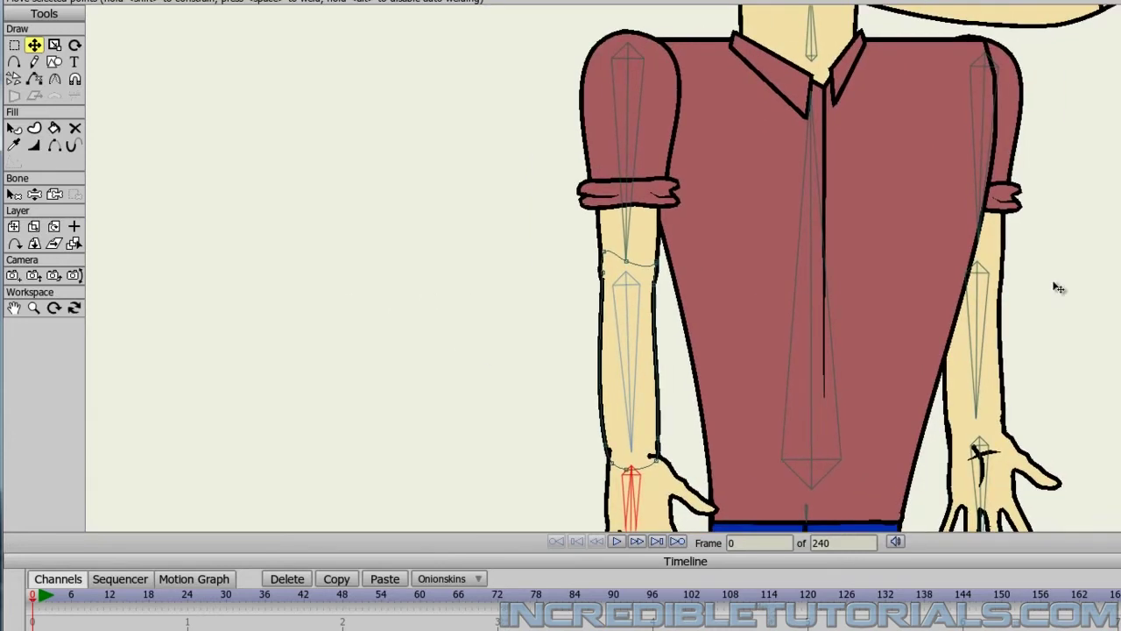
{"action": "left_click", "coordinate": [55, 61]}
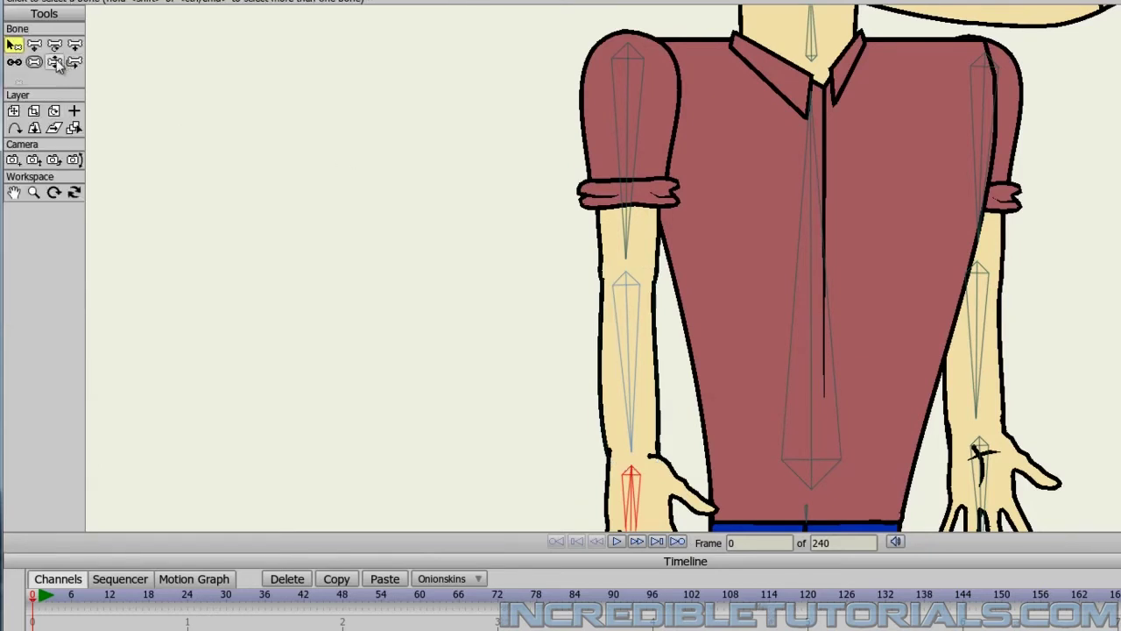
{"action": "left_click_drag", "start_coordinate": [640, 522], "coordinate": [874, 278]}
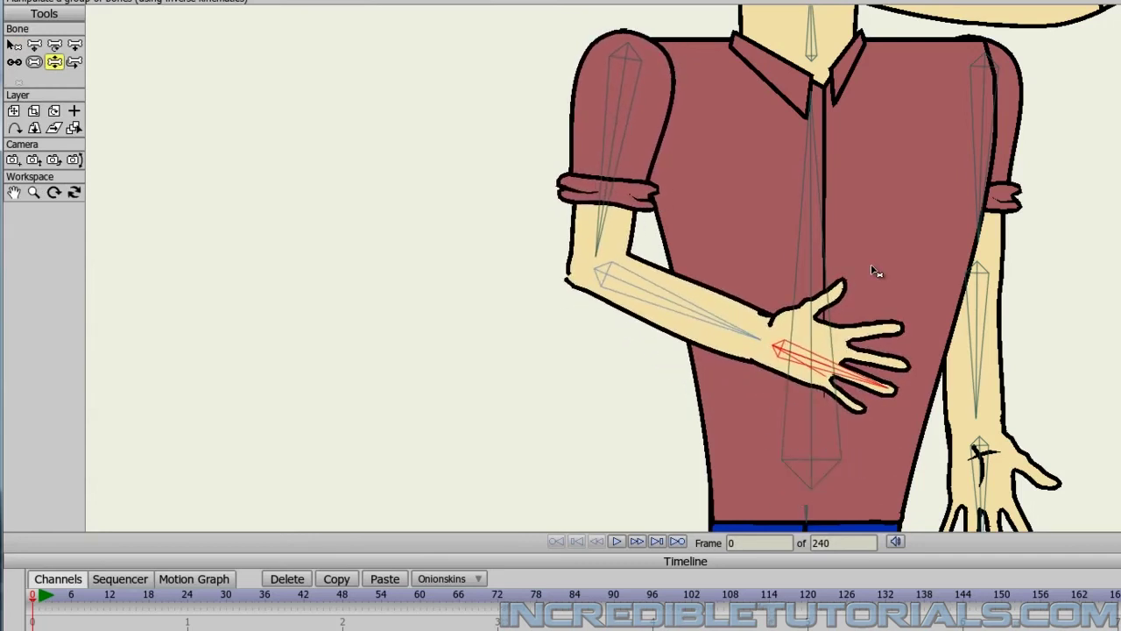
{"action": "scroll", "coordinate": [571, 325], "scroll_direction": "up", "scroll_amount": 6}
Step: At frame 1, move only the upper arm's lowest outer point down and inward so its outline runs into the forearm
{"action": "key", "text": "ctrl+Right"}
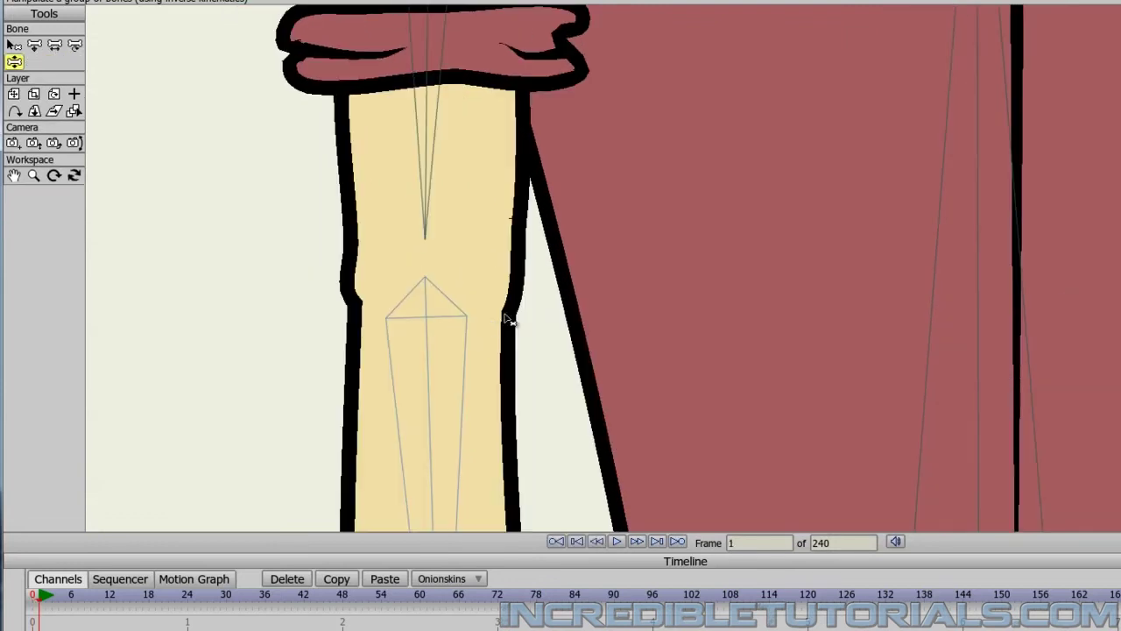
{"action": "left_click", "coordinate": [512, 217], "text": "ctrl+alt"}
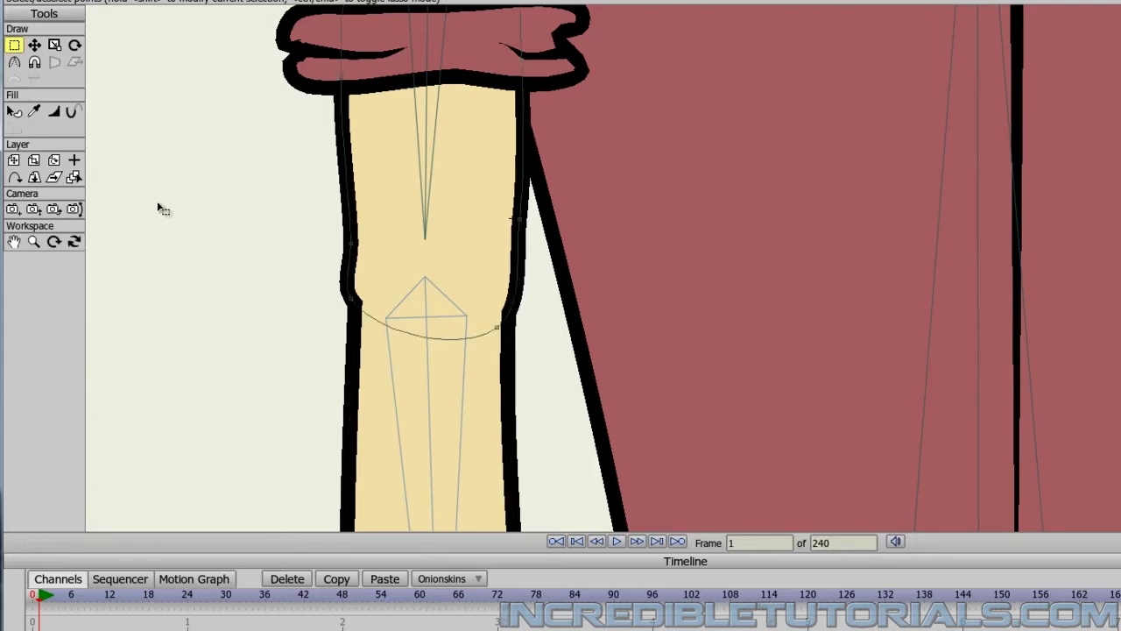
{"action": "left_click", "coordinate": [34, 47]}
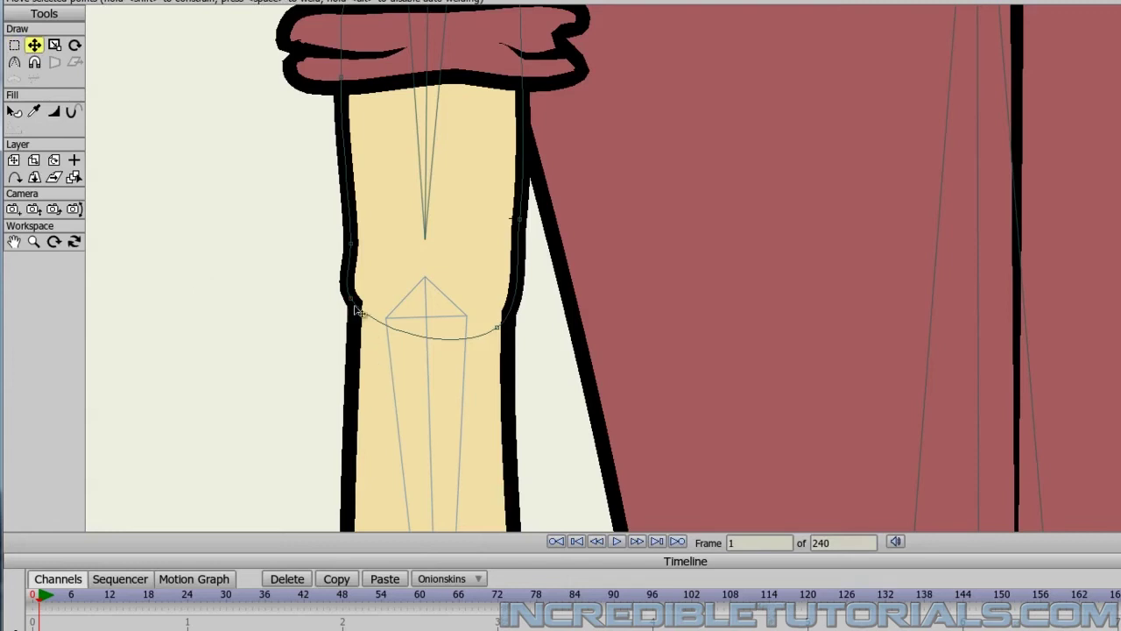
{"action": "left_click_drag", "start_coordinate": [356, 311], "coordinate": [356, 316]}
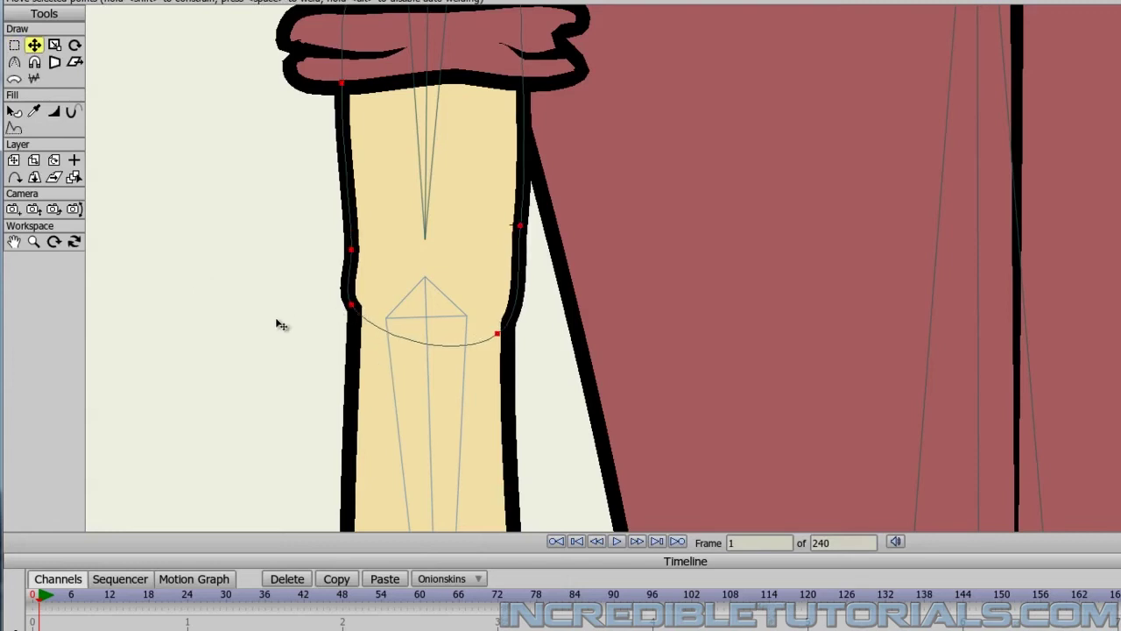
{"action": "key", "text": "ctrl+z"}
{"action": "left_click", "coordinate": [353, 305]}
{"action": "left_click_drag", "start_coordinate": [357, 310], "coordinate": [370, 339]}
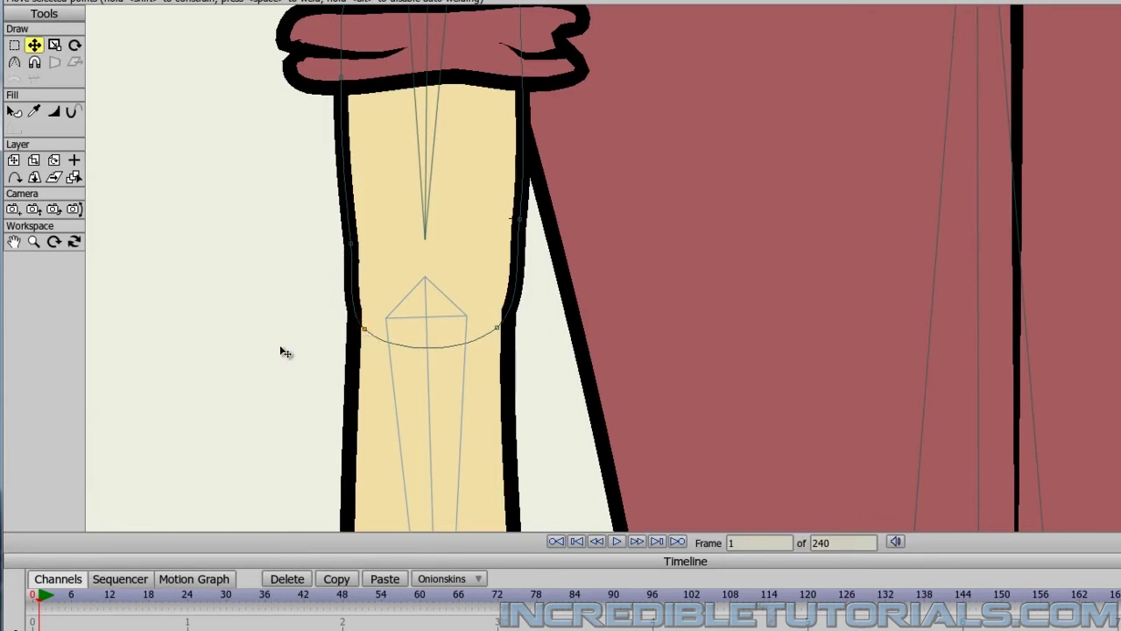
Step: Bend the front arm on frame 1 with Manipulate Bones to check the elbow with the adjusted upper arm
{"action": "scroll", "coordinate": [281, 368], "scroll_direction": "down", "scroll_amount": 3}
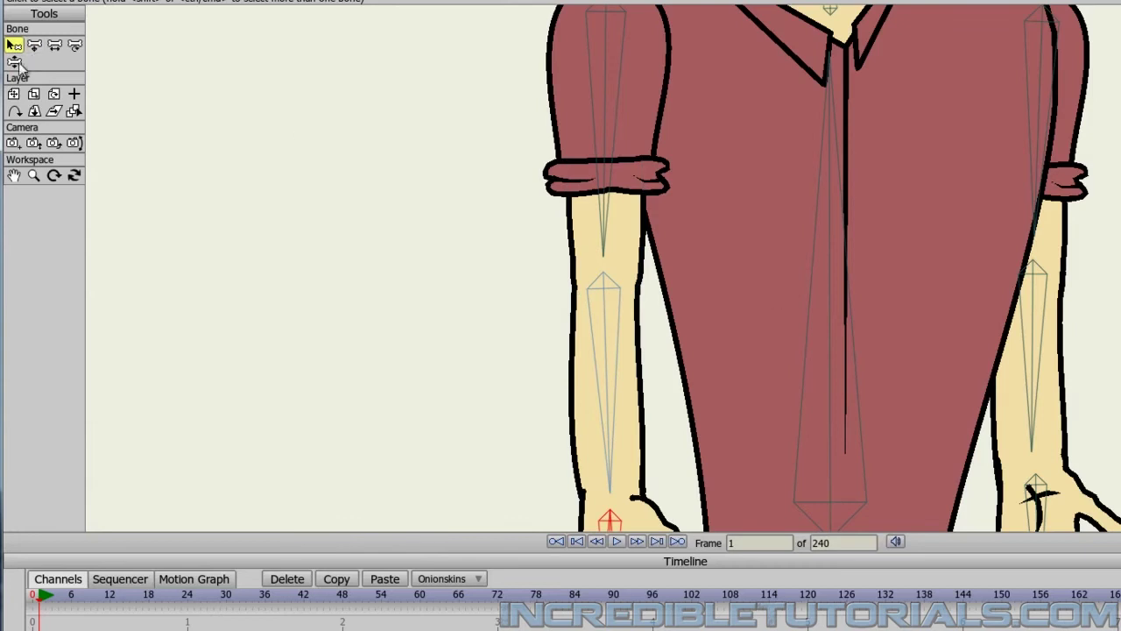
{"action": "left_click", "coordinate": [14, 61]}
{"action": "left_click_drag", "start_coordinate": [610, 522], "coordinate": [897, 238]}
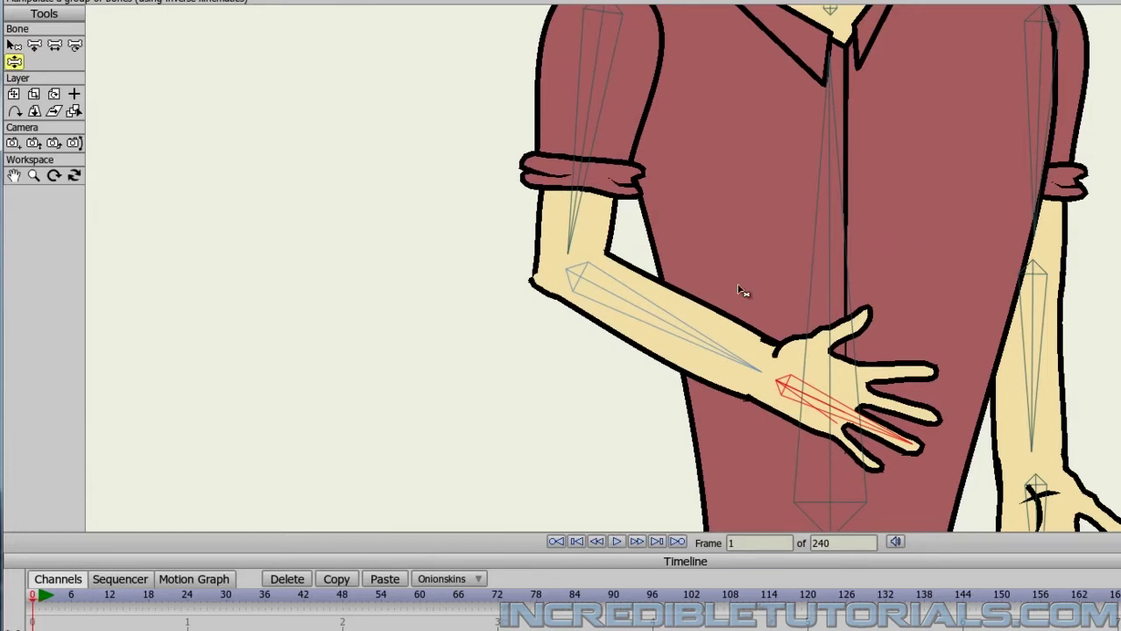
Step: Return to frame 0 and move the forearm's two upper outer elbow points inward, away from the arm's outer edge
{"action": "key", "text": "ctrl+Left"}
{"action": "scroll", "coordinate": [560, 381], "scroll_direction": "up", "scroll_amount": 4}
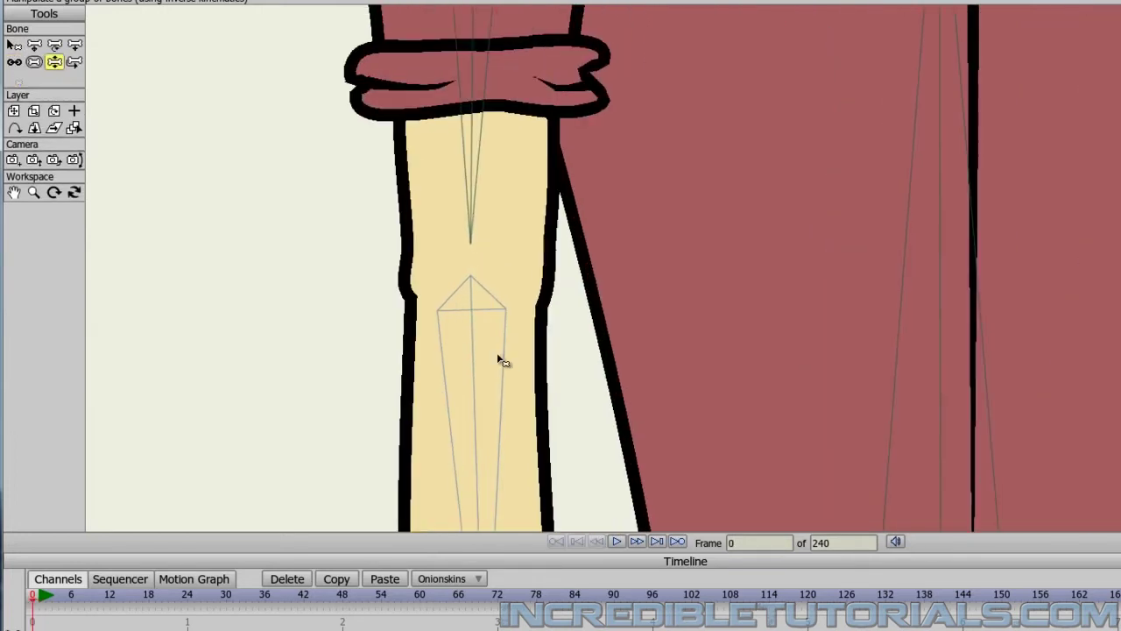
{"action": "left_click_drag", "start_coordinate": [500, 360], "coordinate": [698, 401]}
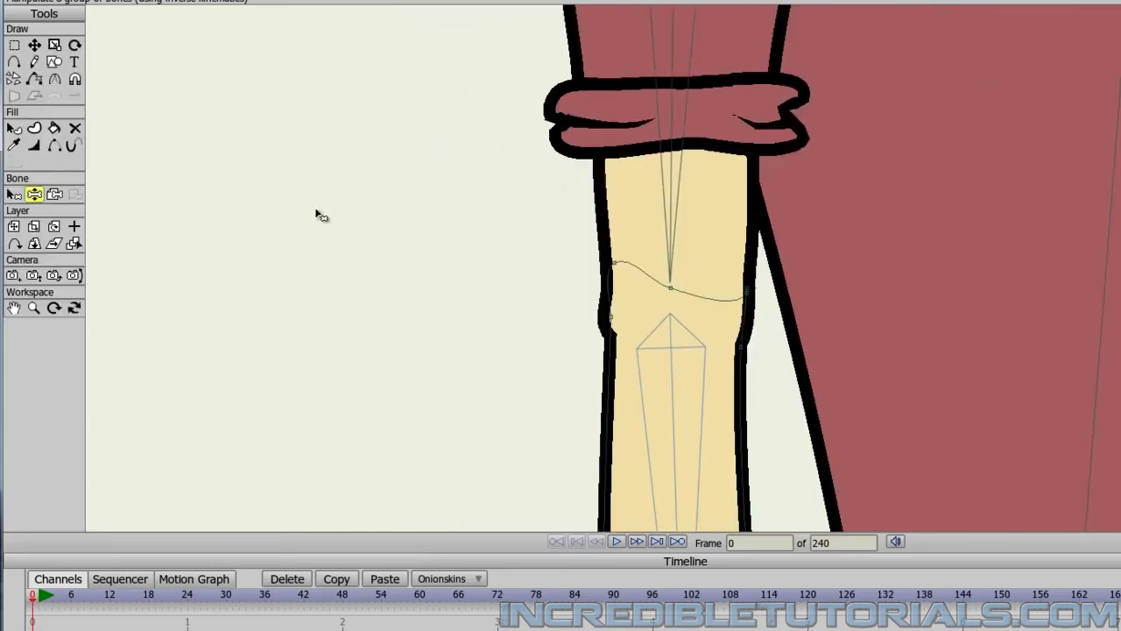
{"action": "left_click", "coordinate": [34, 44]}
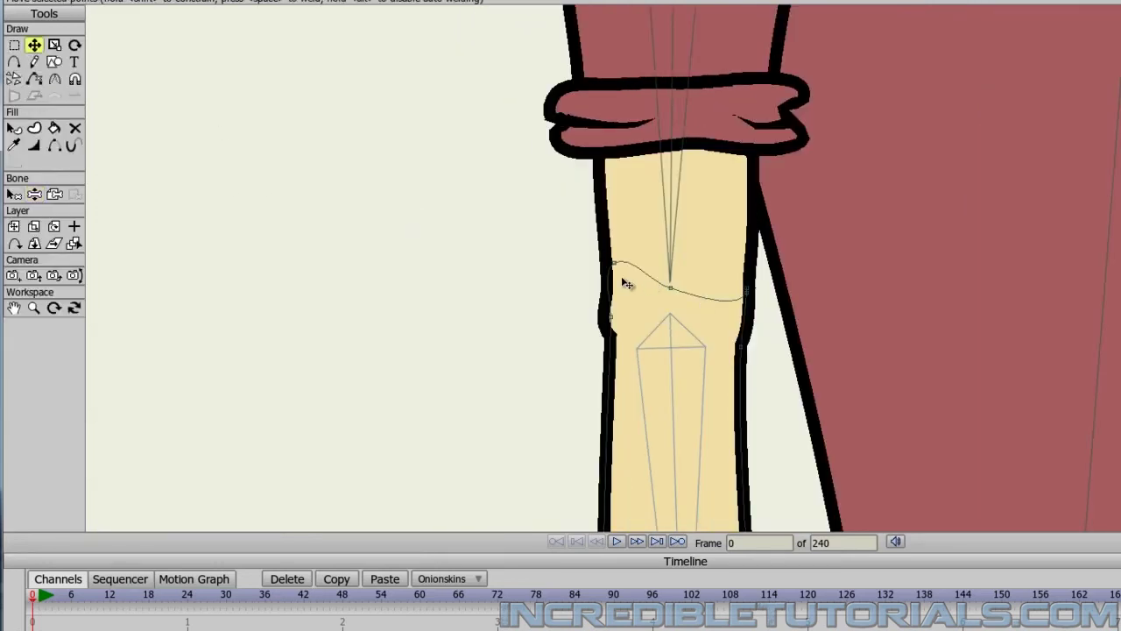
{"action": "left_click_drag", "start_coordinate": [614, 262], "coordinate": [628, 265]}
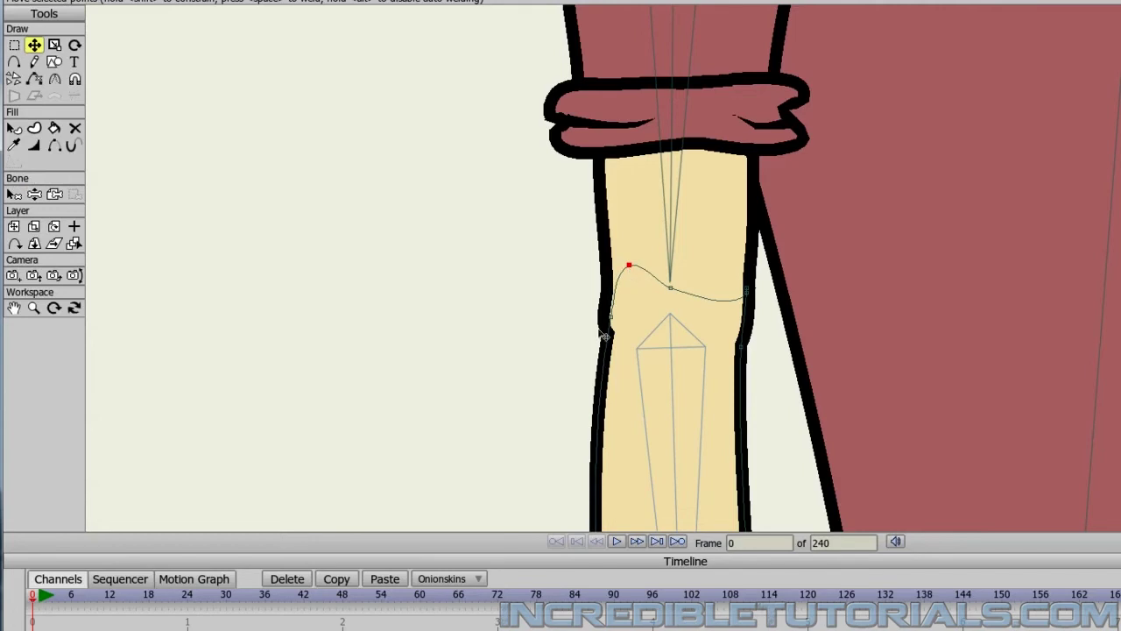
{"action": "left_click", "coordinate": [467, 338]}
{"action": "left_click", "coordinate": [618, 318]}
{"action": "left_click_drag", "start_coordinate": [618, 325], "coordinate": [624, 324]}
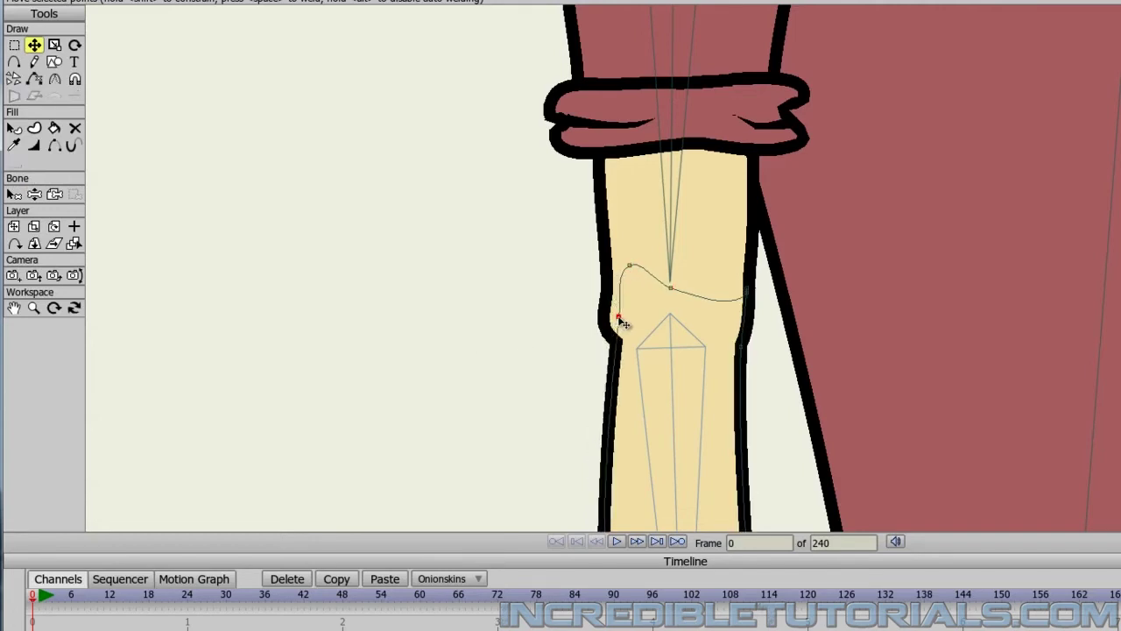
{"action": "left_click_drag", "start_coordinate": [633, 268], "coordinate": [636, 273]}
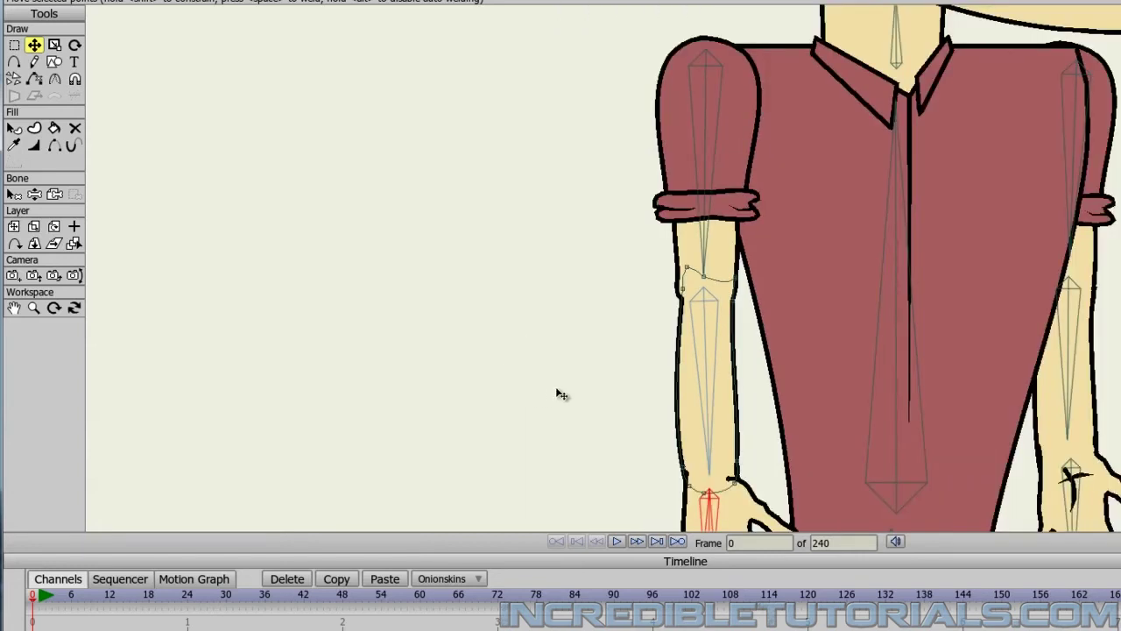
Step: Switch to the Steve bone layer and test the front arm with the forearm's inset elbow points
{"action": "left_click_drag", "start_coordinate": [560, 393], "coordinate": [476, 383]}
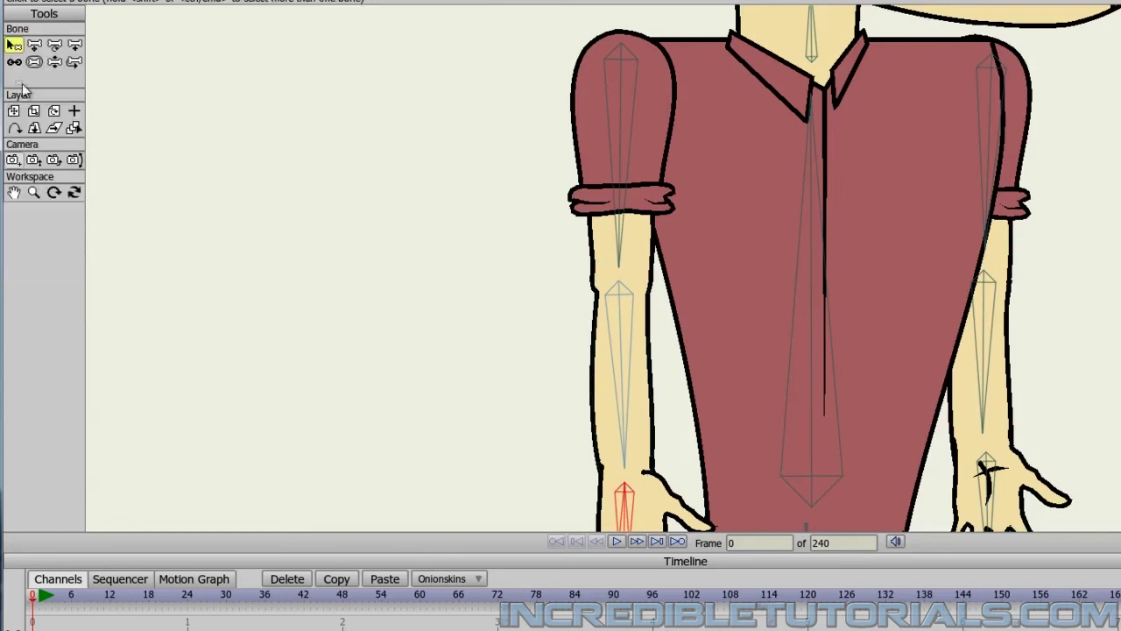
{"action": "left_click_drag", "start_coordinate": [625, 392], "coordinate": [483, 528]}
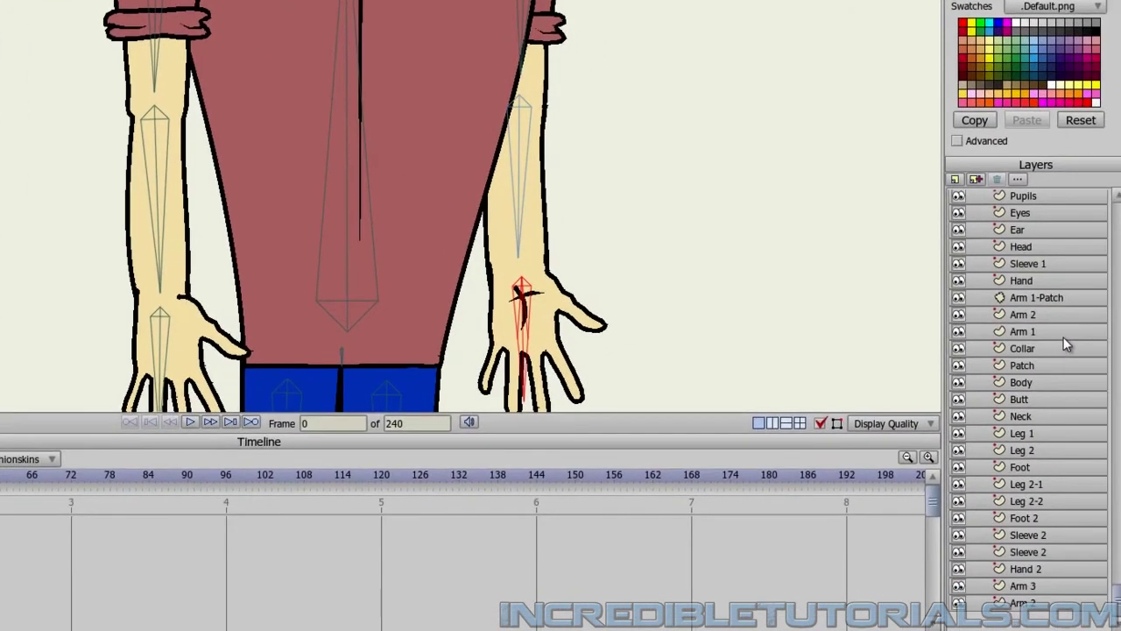
Step: Add a patch layer above the back arm's Arm 3 layer with Arm 2 as its target
{"action": "left_click", "coordinate": [1019, 587]}
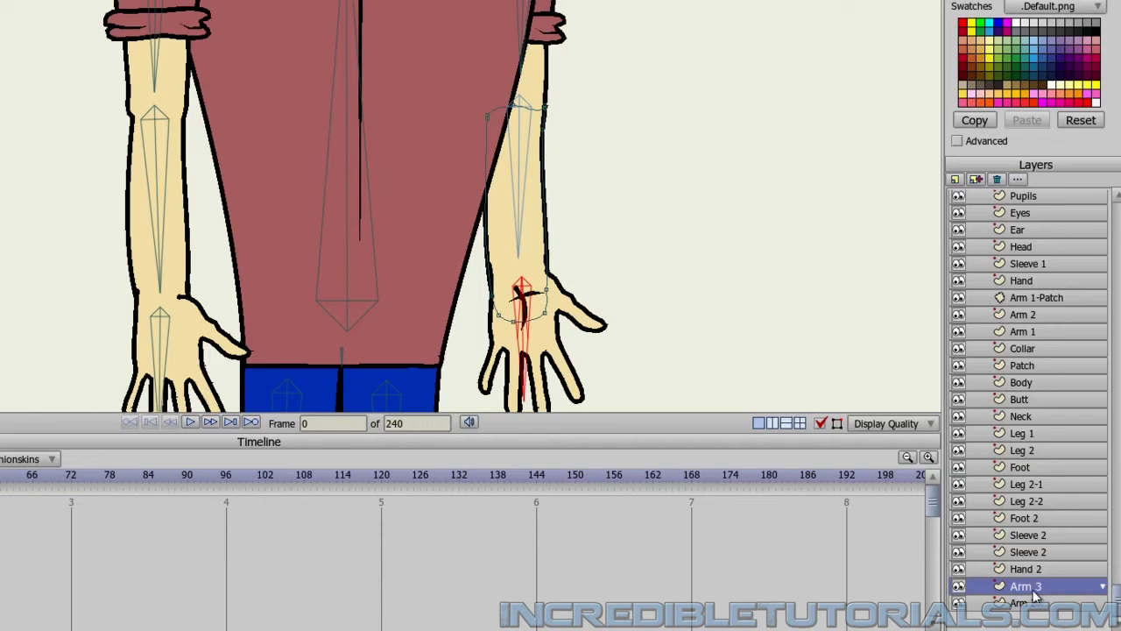
{"action": "left_click", "coordinate": [956, 180]}
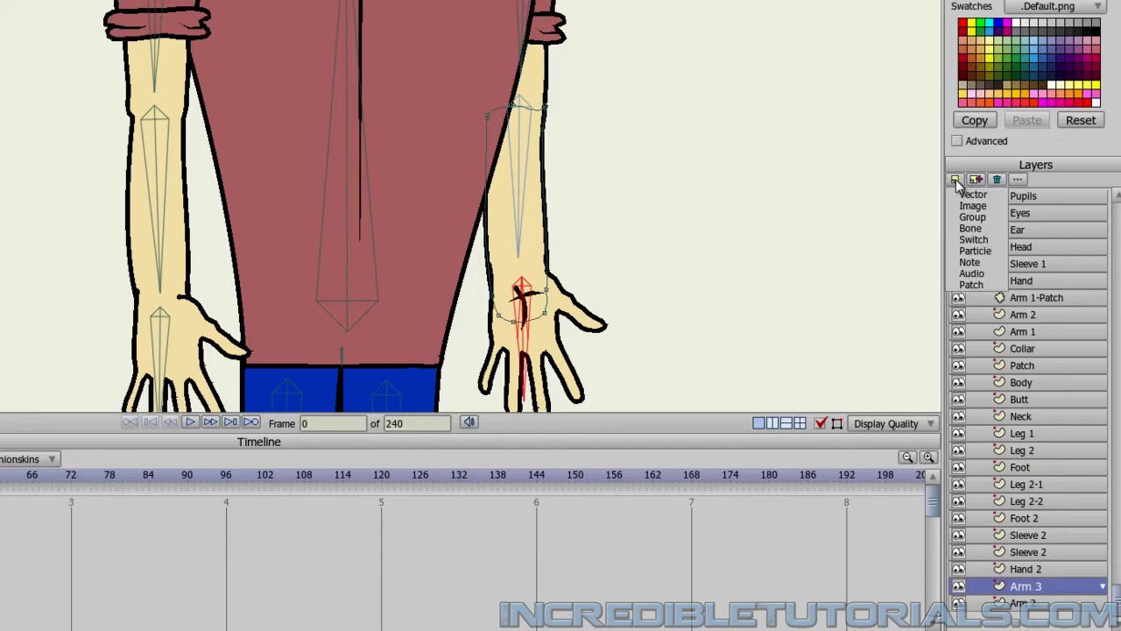
{"action": "left_click", "coordinate": [973, 284]}
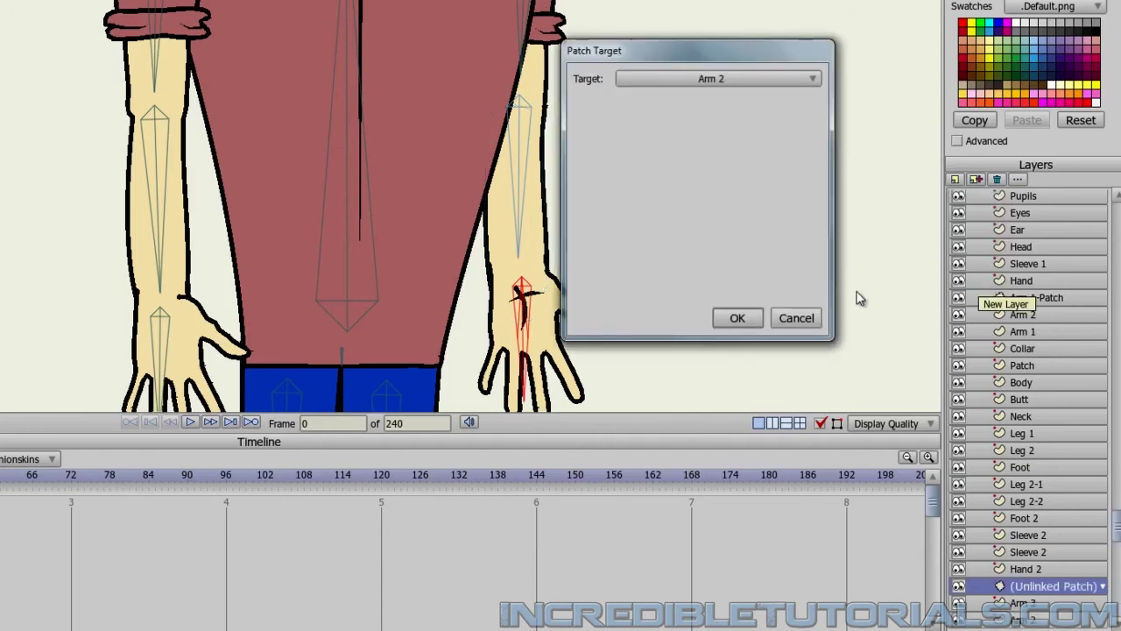
{"action": "left_click", "coordinate": [730, 79]}
{"action": "left_click", "coordinate": [733, 80]}
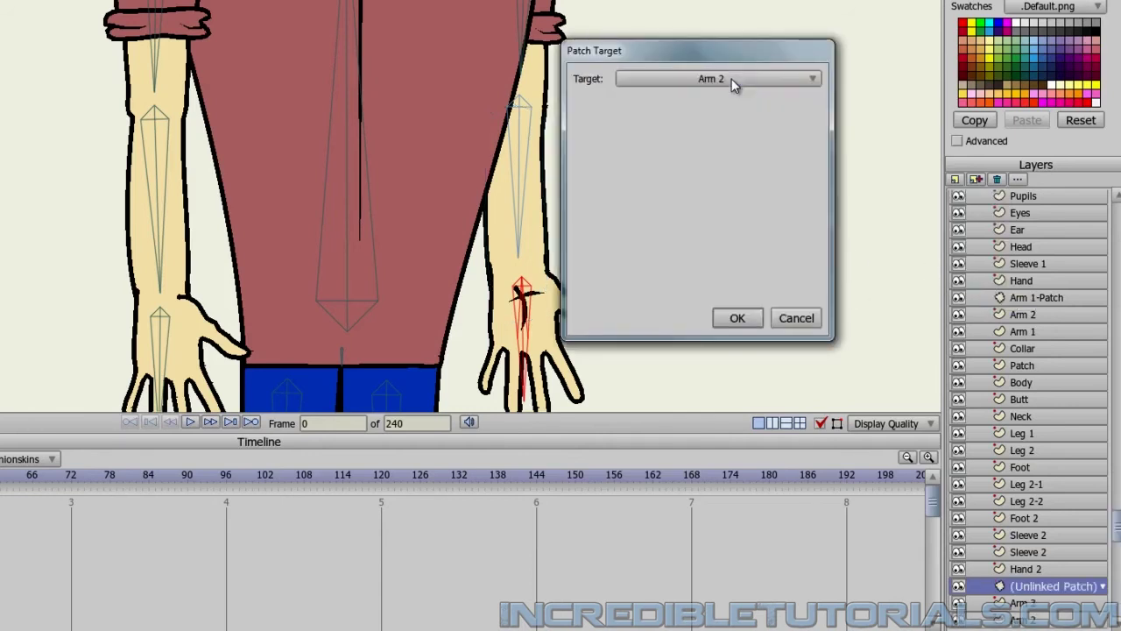
{"action": "left_click", "coordinate": [738, 319]}
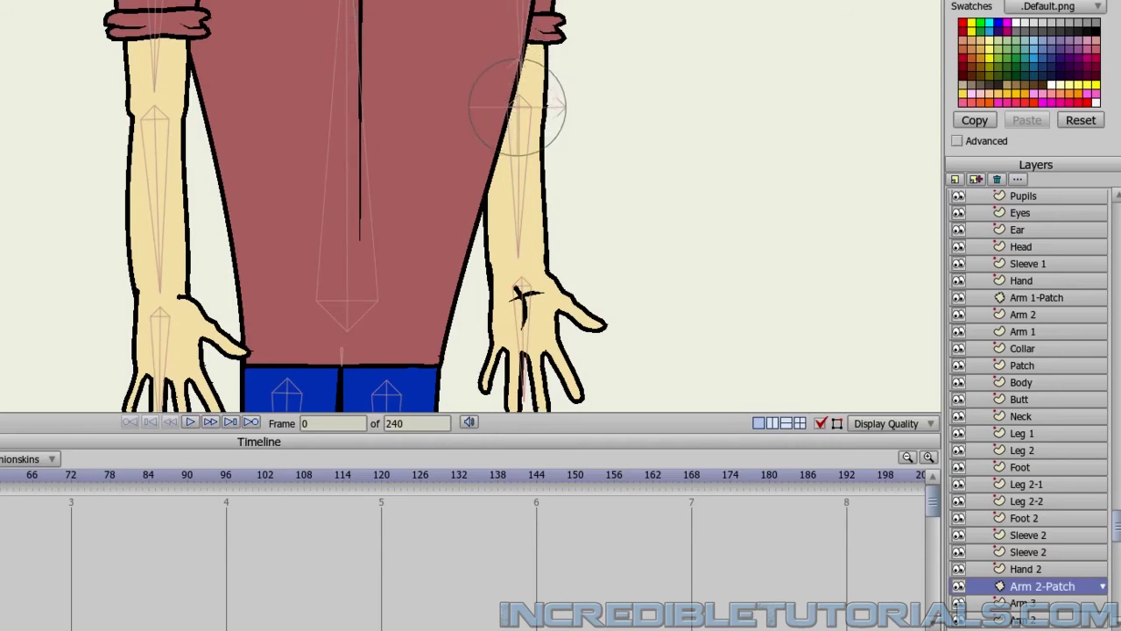
{"action": "left_click", "coordinate": [523, 298]}
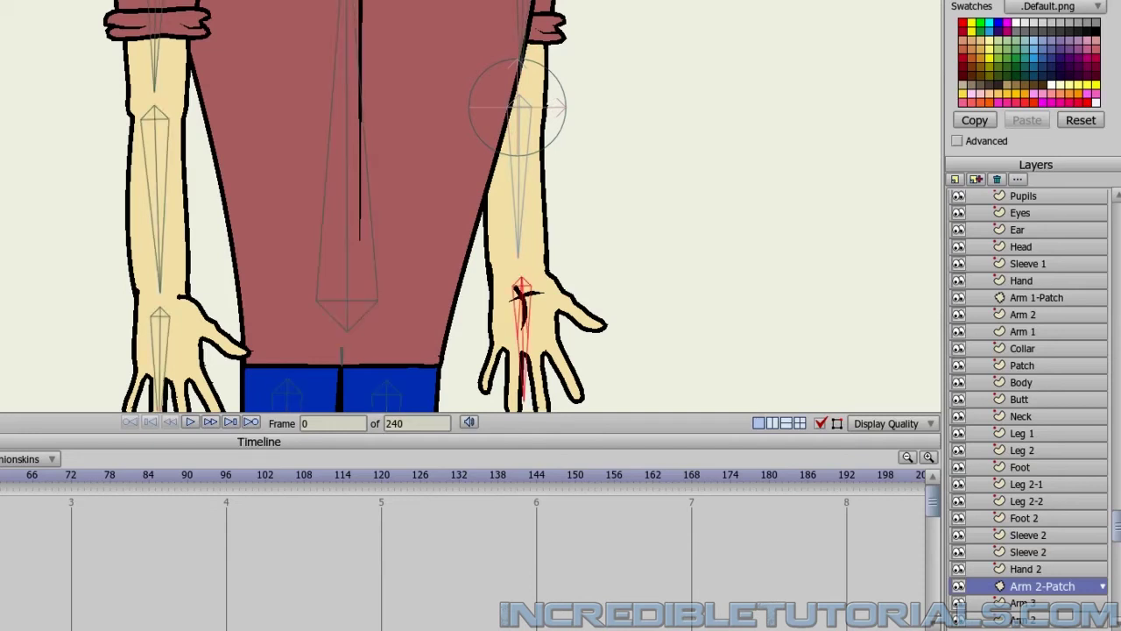
Step: Switch to the Steve bone layer and swing the back arm outward to test its elbow patch, then restore the pose
{"action": "scroll", "coordinate": [1079, 388], "scroll_direction": "up", "scroll_amount": 2}
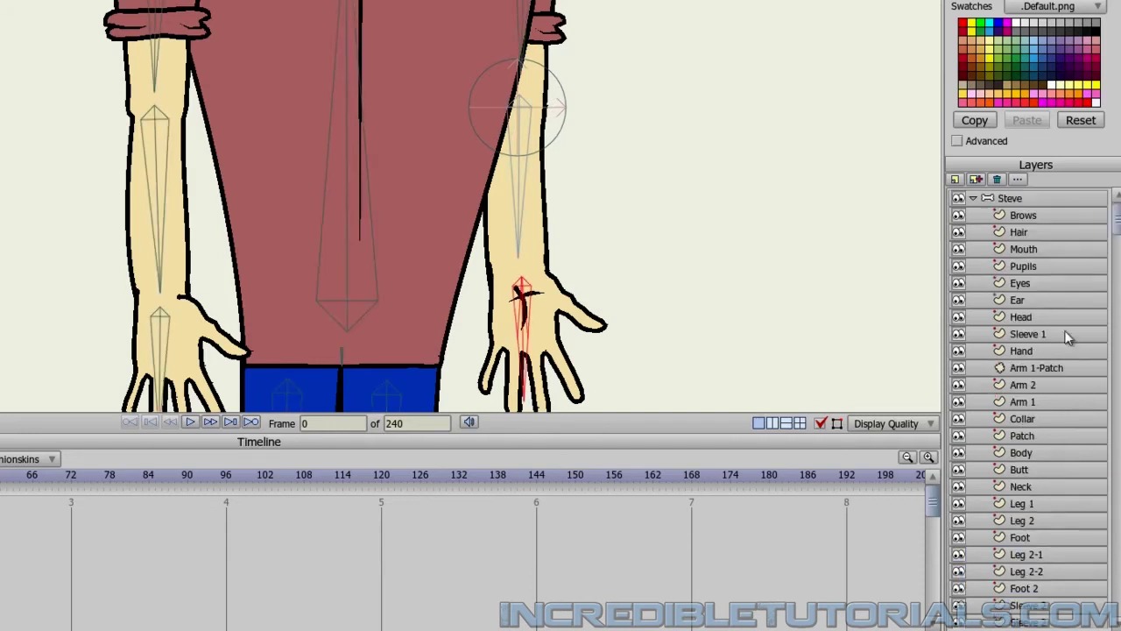
{"action": "left_click", "coordinate": [1004, 207]}
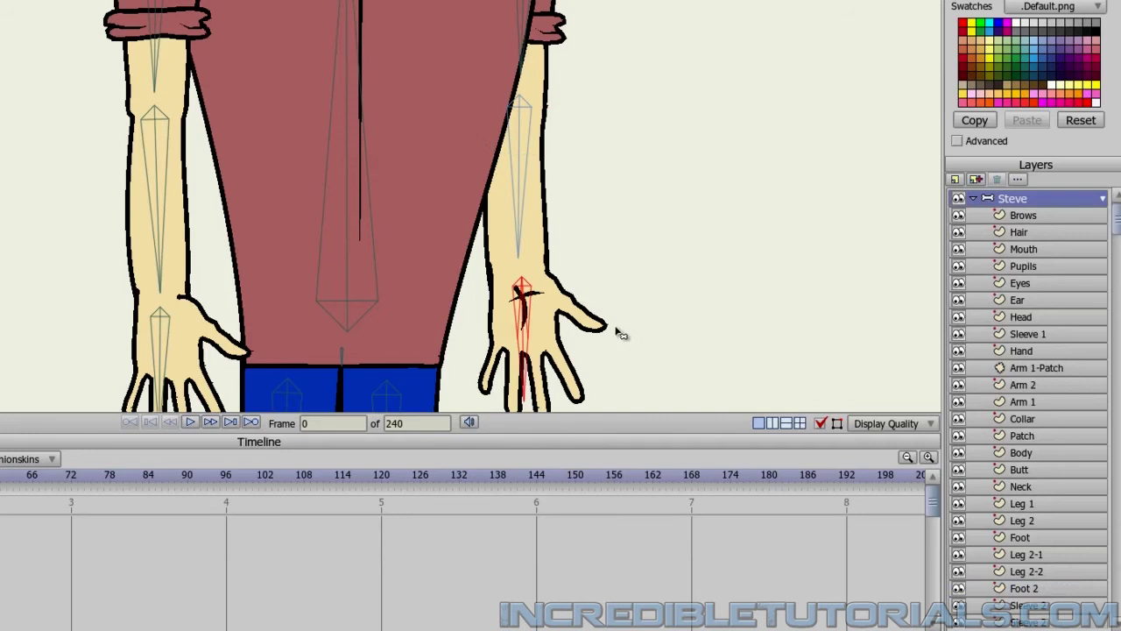
{"action": "left_click_drag", "start_coordinate": [530, 350], "coordinate": [741, 375]}
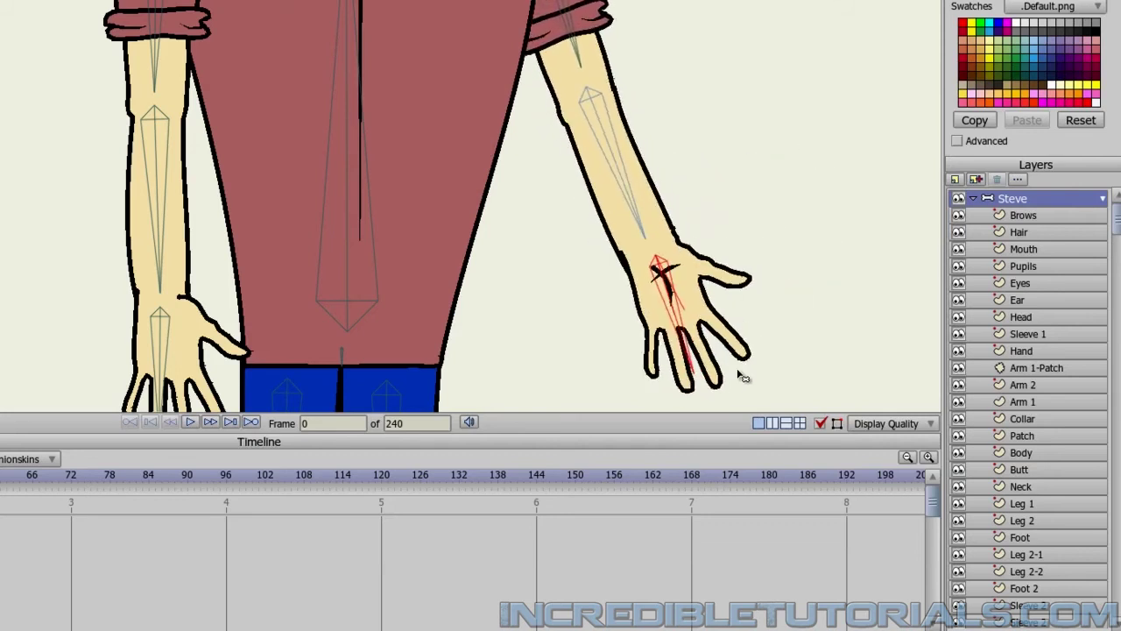
{"action": "key", "text": "ctrl+Right"}
{"action": "key", "text": "ctrl+Left"}
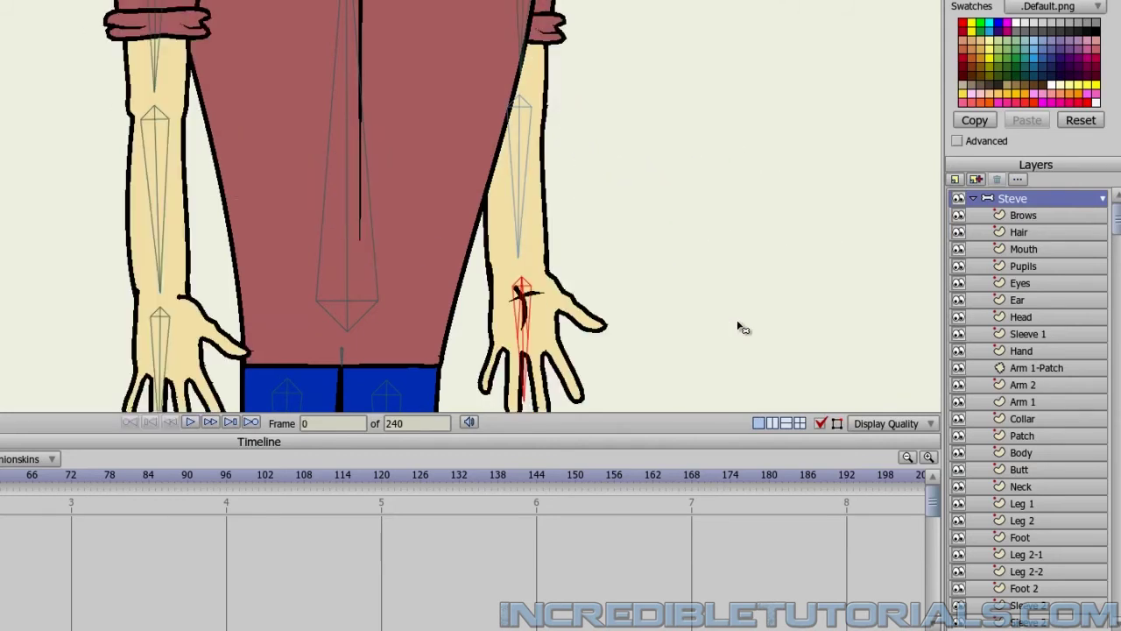
Step: Isolate the back arm by showing only the Arm 3, upper Arm 2, Arm 2-Patch and Hand 2 layers
{"action": "scroll", "coordinate": [961, 480], "scroll_direction": "down", "scroll_amount": 3}
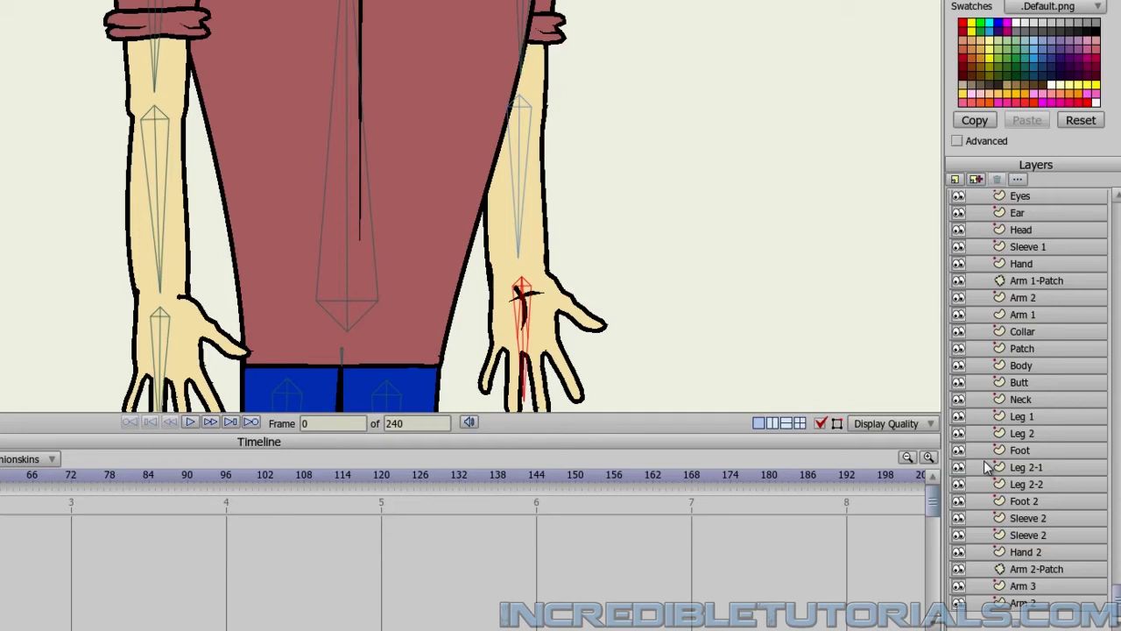
{"action": "left_click", "coordinate": [958, 587], "text": "alt"}
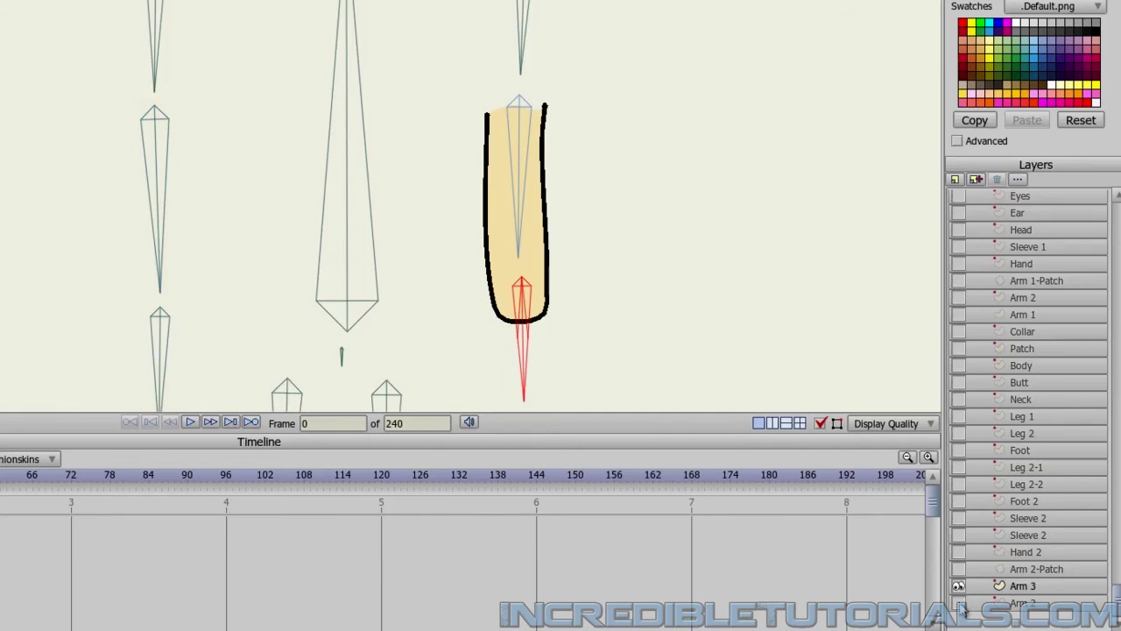
{"action": "left_click", "coordinate": [958, 602]}
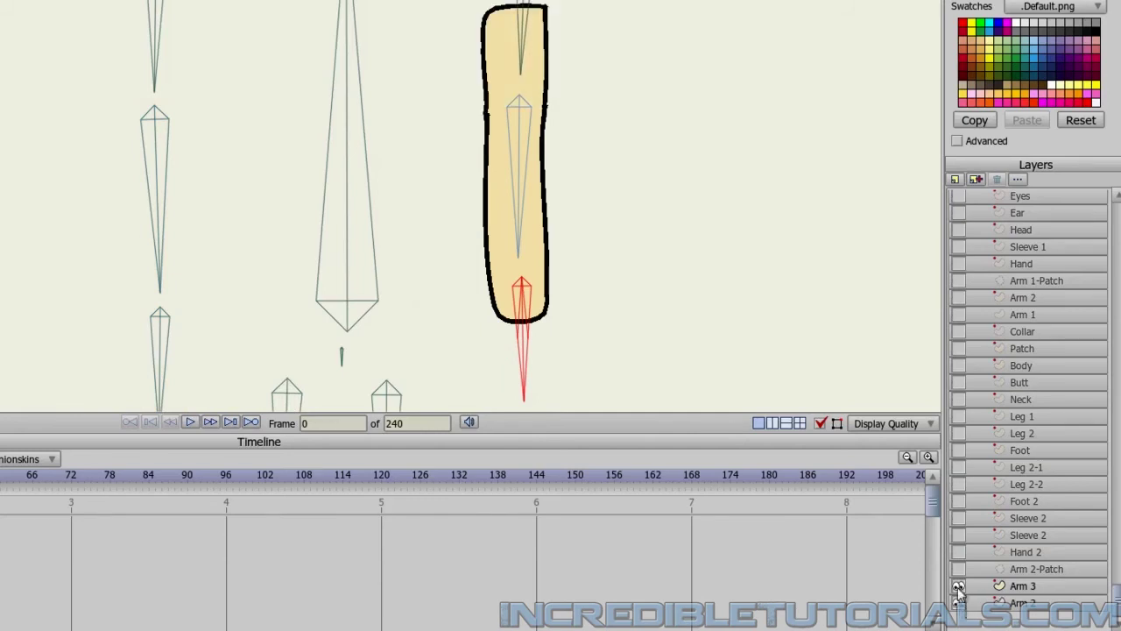
{"action": "left_click", "coordinate": [958, 552]}
{"action": "left_click", "coordinate": [959, 568]}
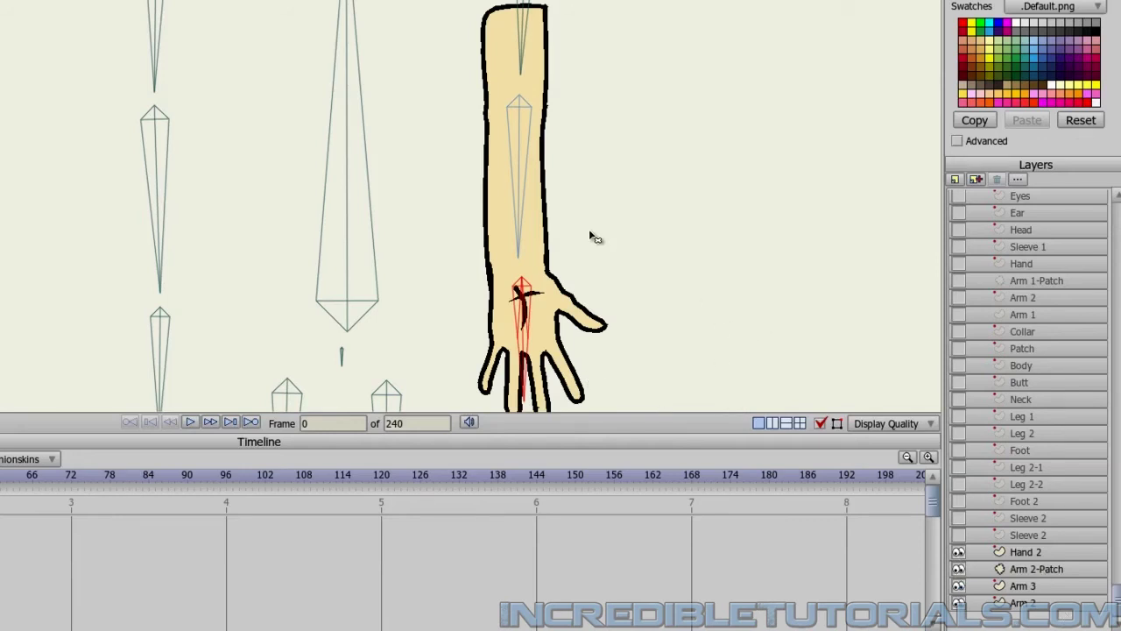
Step: On the Arm 3 layer, move the forearm's upper elbow points up and slightly inward with Translate Points
{"action": "scroll", "coordinate": [624, 237], "scroll_direction": "up", "scroll_amount": 3}
{"action": "left_click_drag", "start_coordinate": [625, 228], "coordinate": [526, 195]}
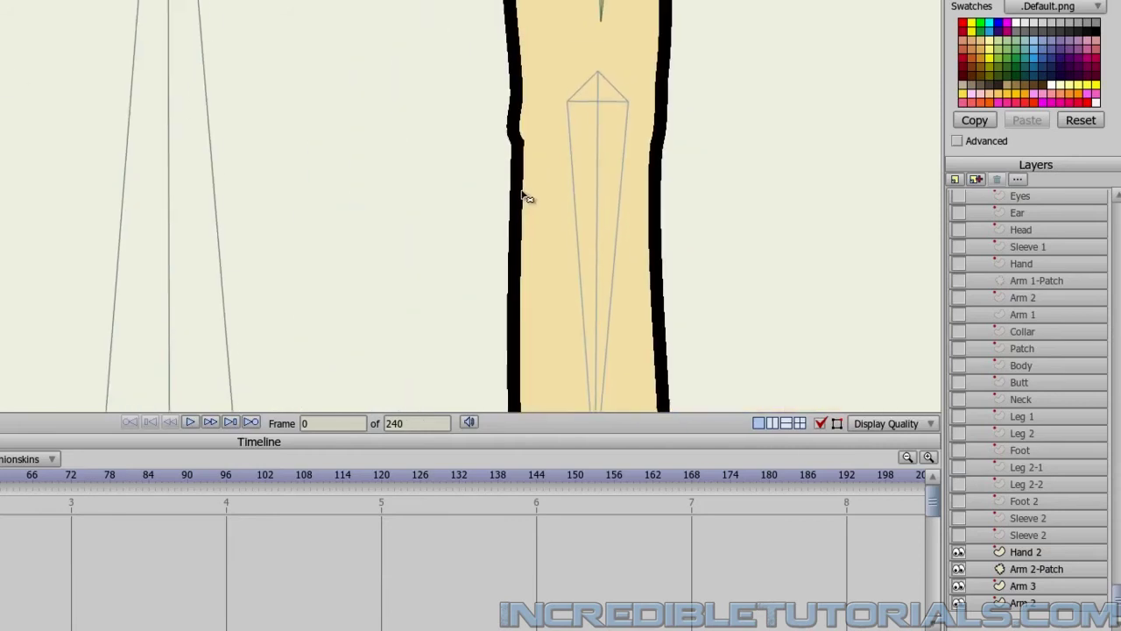
{"action": "left_click_drag", "start_coordinate": [695, 218], "coordinate": [519, 241]}
{"action": "left_click", "coordinate": [1027, 588]}
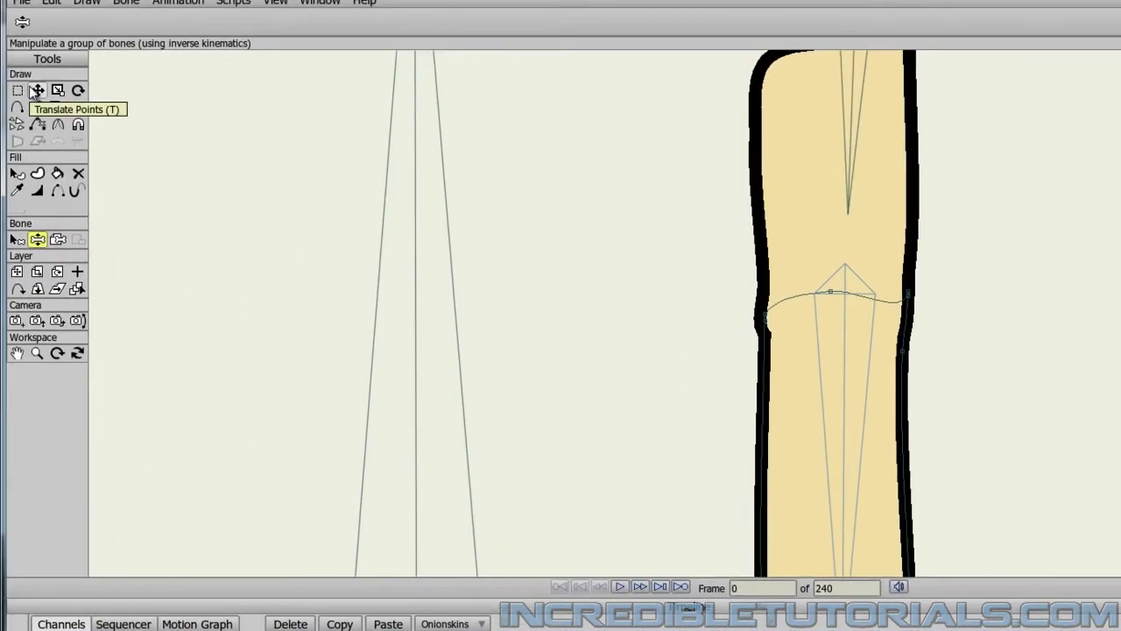
{"action": "left_click", "coordinate": [35, 91]}
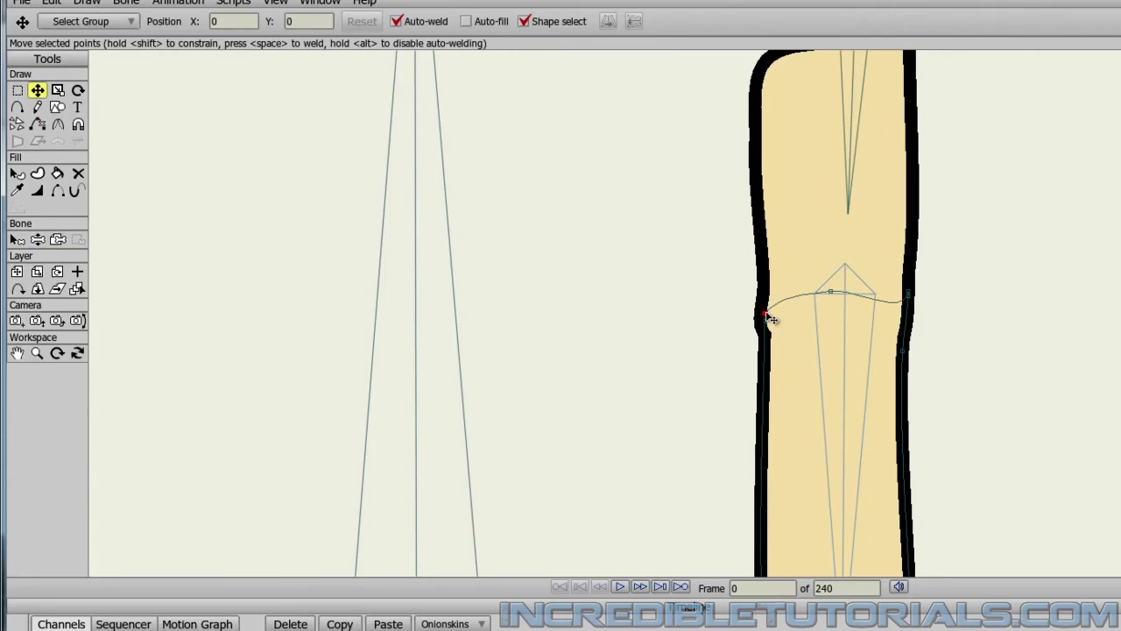
{"action": "left_click_drag", "start_coordinate": [770, 319], "coordinate": [776, 288]}
{"action": "left_click_drag", "start_coordinate": [913, 303], "coordinate": [914, 285]}
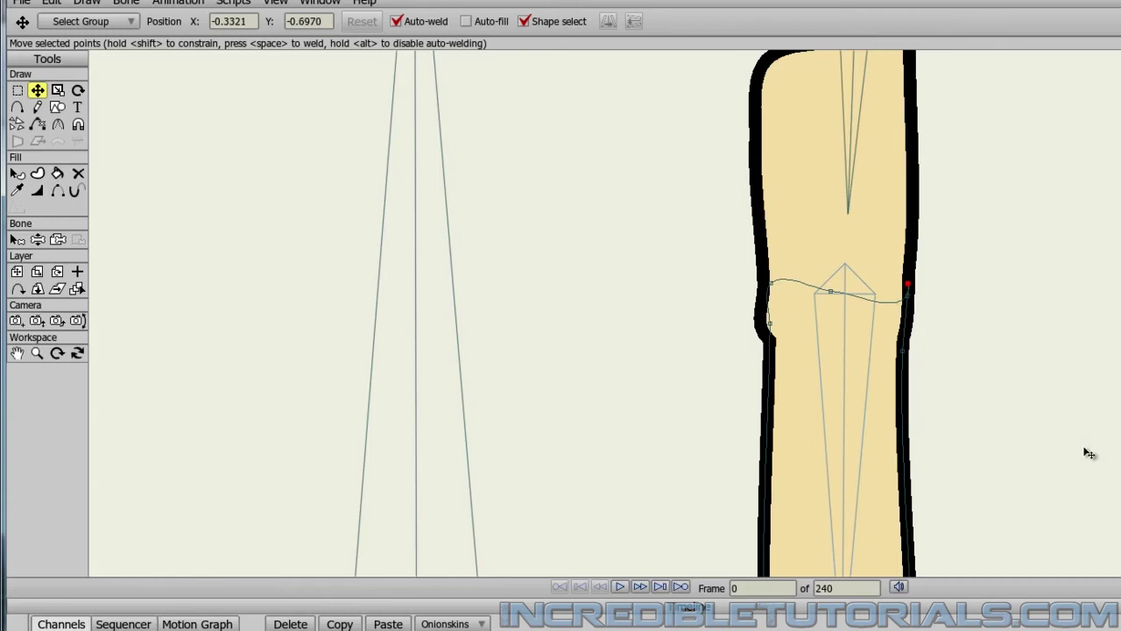
Step: Switch to the Steve bone layer and test the back arm's elbow with Manipulate Bones
{"action": "scroll", "coordinate": [1089, 453], "scroll_direction": "down", "scroll_amount": 5}
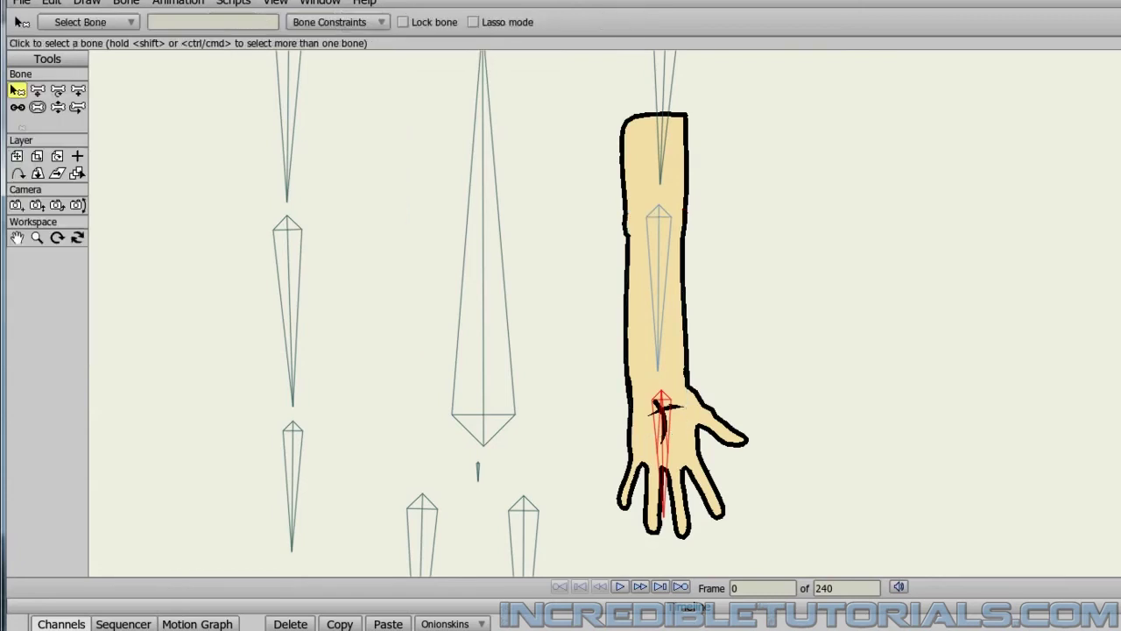
{"action": "left_click", "coordinate": [58, 107]}
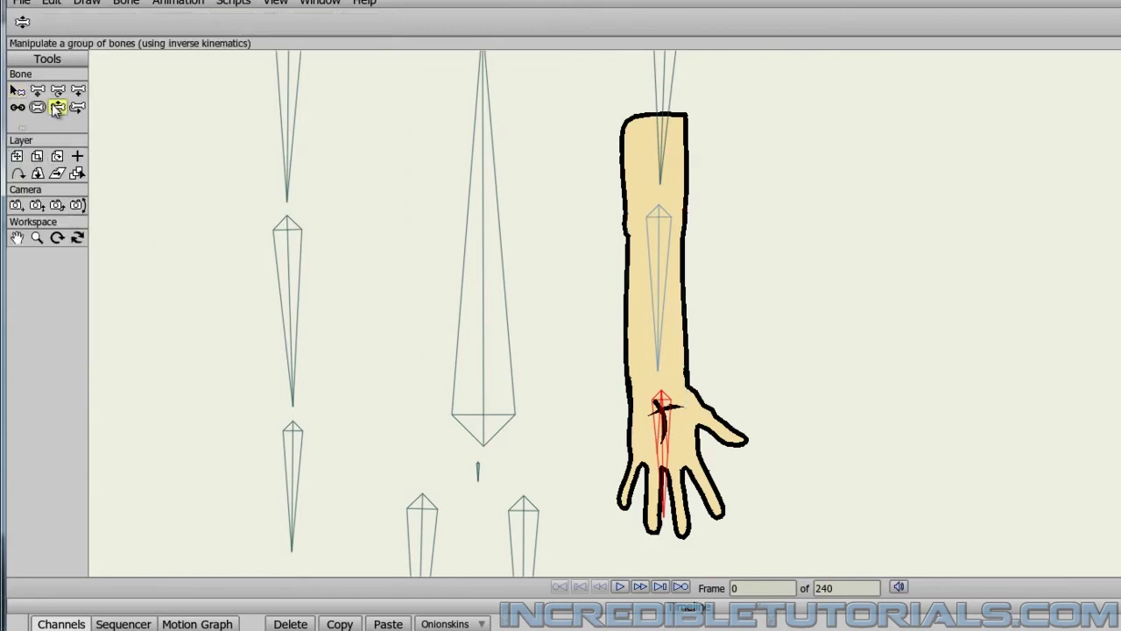
{"action": "left_click_drag", "start_coordinate": [661, 496], "coordinate": [661, 539]}
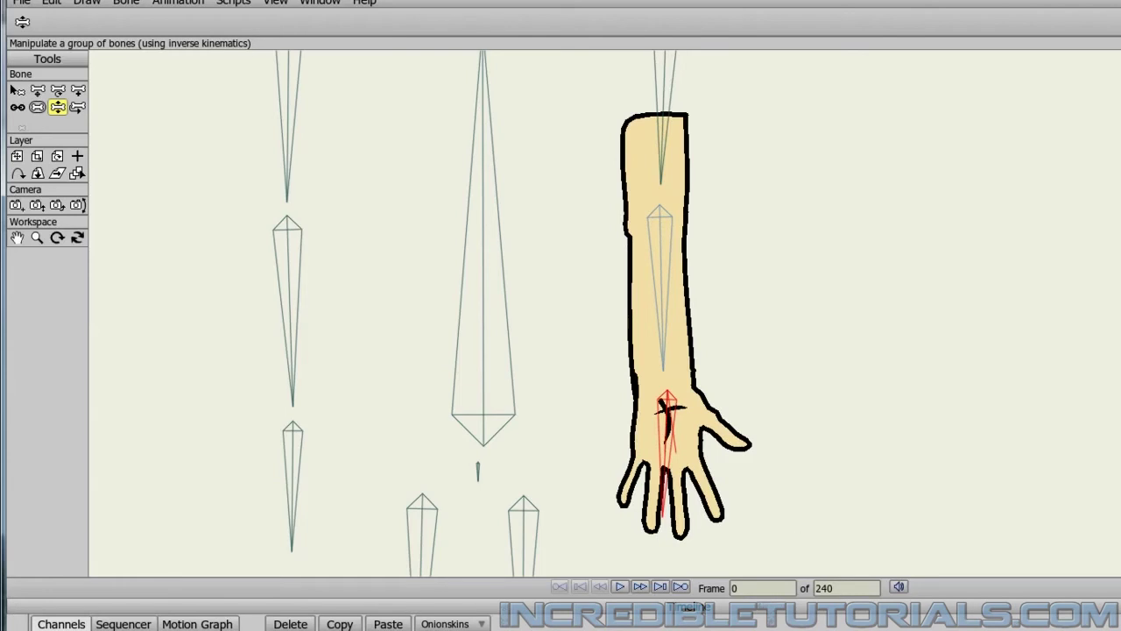
Step: On the back upper arm layer, move the two lowest elbow points up so its outline blends into the forearm
{"action": "left_click", "coordinate": [667, 417], "text": "ctrl+alt"}
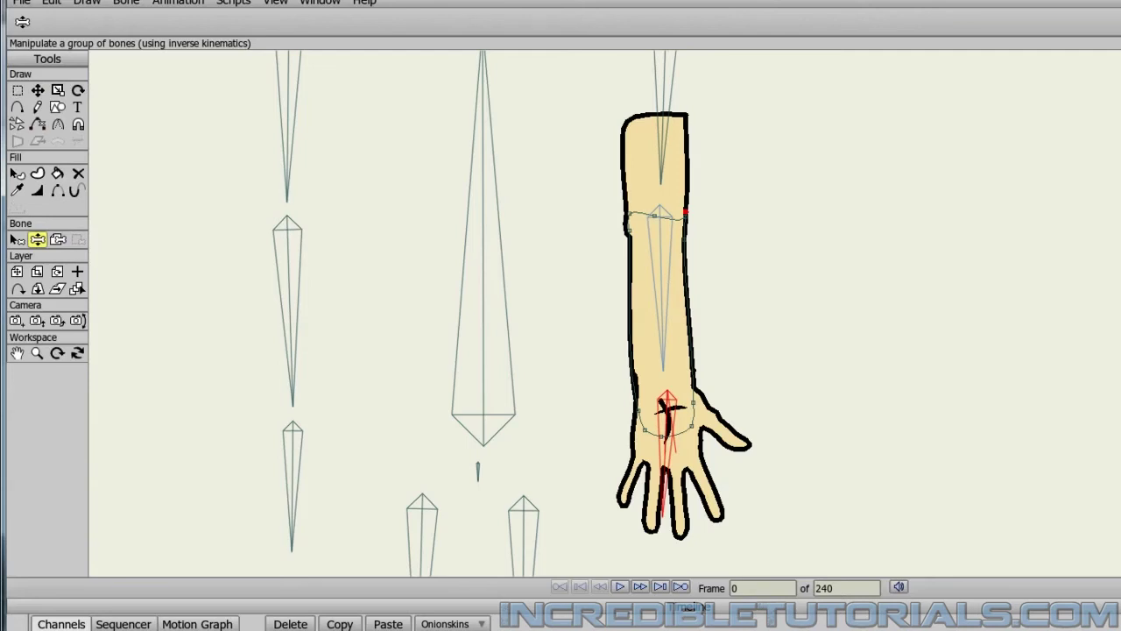
{"action": "scroll", "coordinate": [849, 328], "scroll_direction": "up", "scroll_amount": 3}
{"action": "left_click_drag", "start_coordinate": [865, 242], "coordinate": [905, 402]}
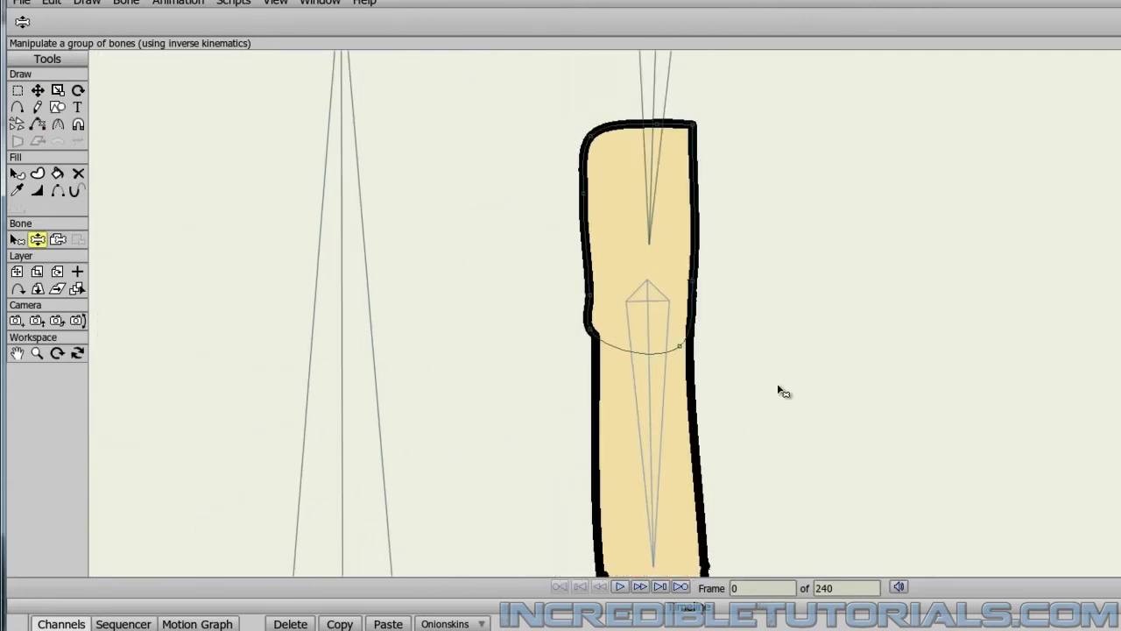
{"action": "scroll", "coordinate": [784, 391], "scroll_direction": "up", "scroll_amount": 1}
{"action": "left_click", "coordinate": [38, 91]}
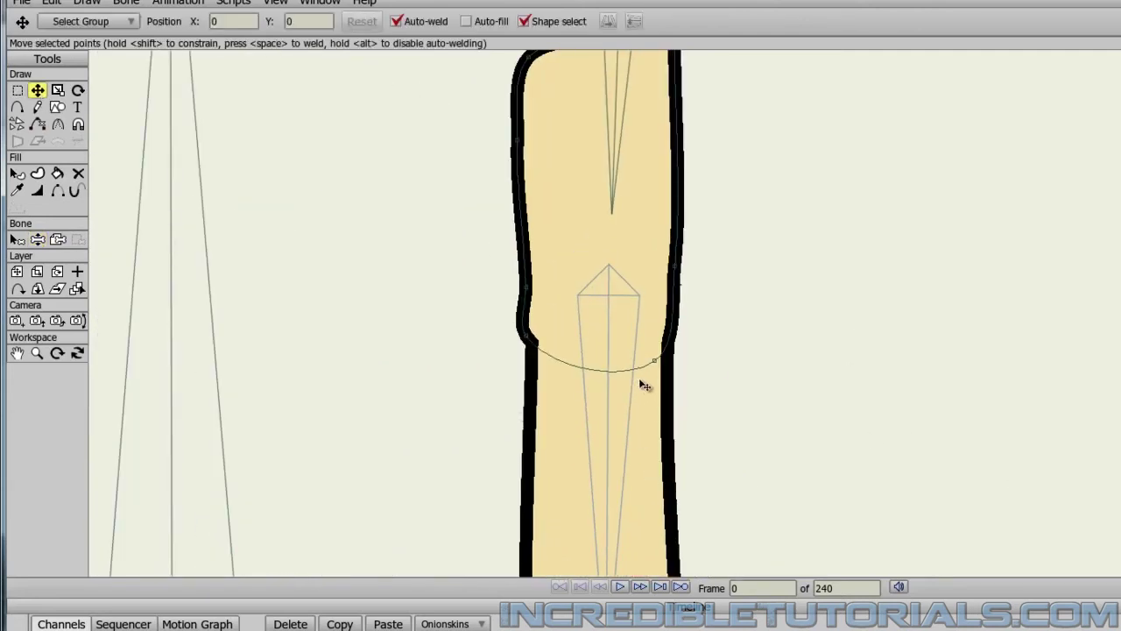
{"action": "left_click_drag", "start_coordinate": [655, 359], "coordinate": [663, 330]}
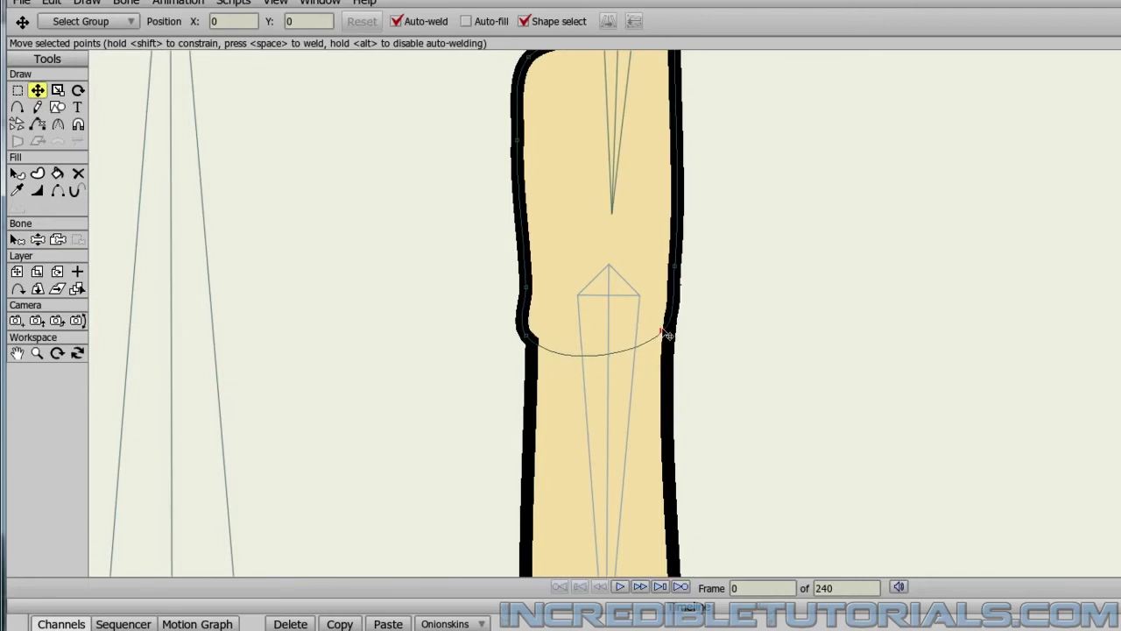
{"action": "mouse_move", "coordinate": [530, 338]}
{"action": "left_mouse_down"}
{"action": "mouse_move", "coordinate": [542, 333]}
{"action": "mouse_move", "coordinate": [538, 305]}
{"action": "mouse_move", "coordinate": [541, 324]}
{"action": "left_mouse_up"}
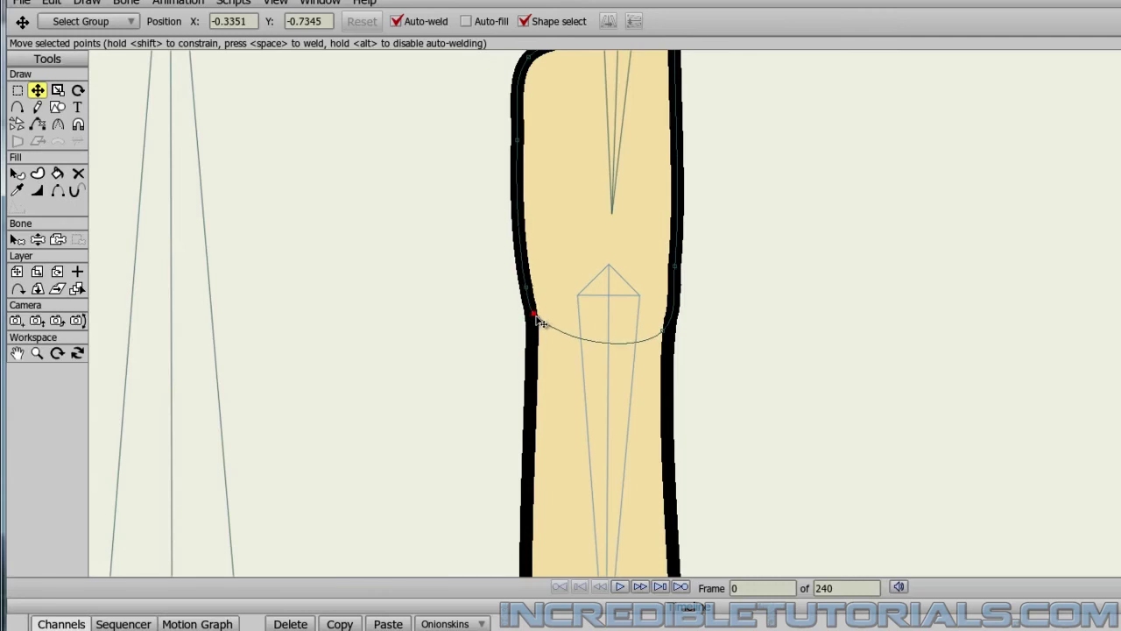
Step: Return to the Steve bone layer and bend the back arm to check the elbow with the adjusted upper arm
{"action": "scroll", "coordinate": [871, 412], "scroll_direction": "down", "scroll_amount": 3}
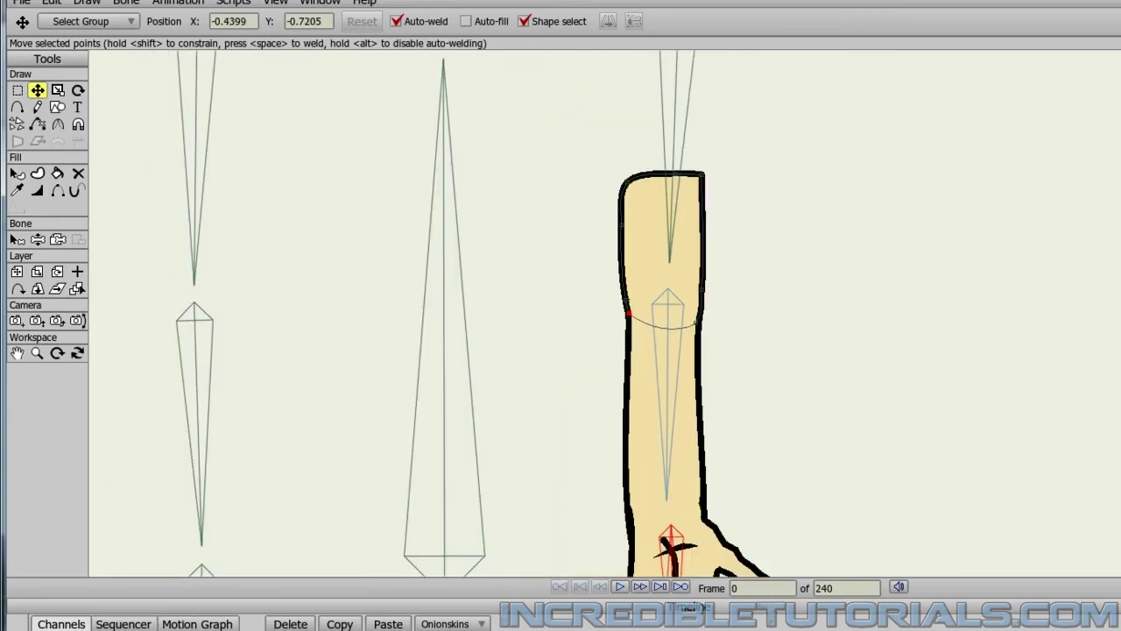
{"action": "left_click", "coordinate": [1120, 373]}
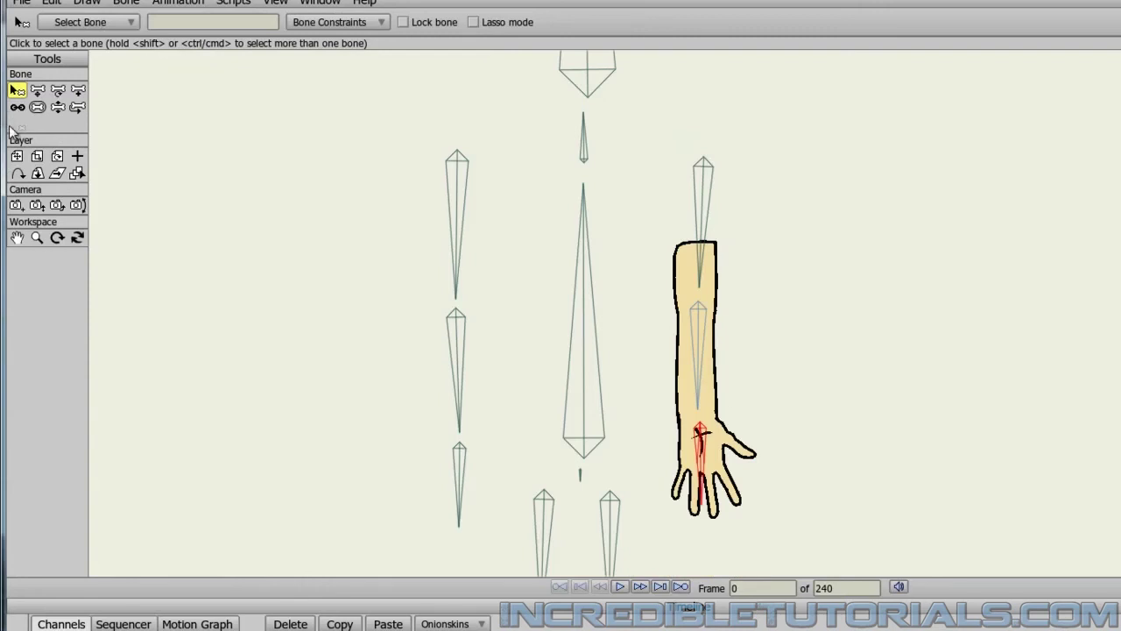
{"action": "left_click", "coordinate": [57, 107]}
{"action": "left_click_drag", "start_coordinate": [705, 477], "coordinate": [838, 331]}
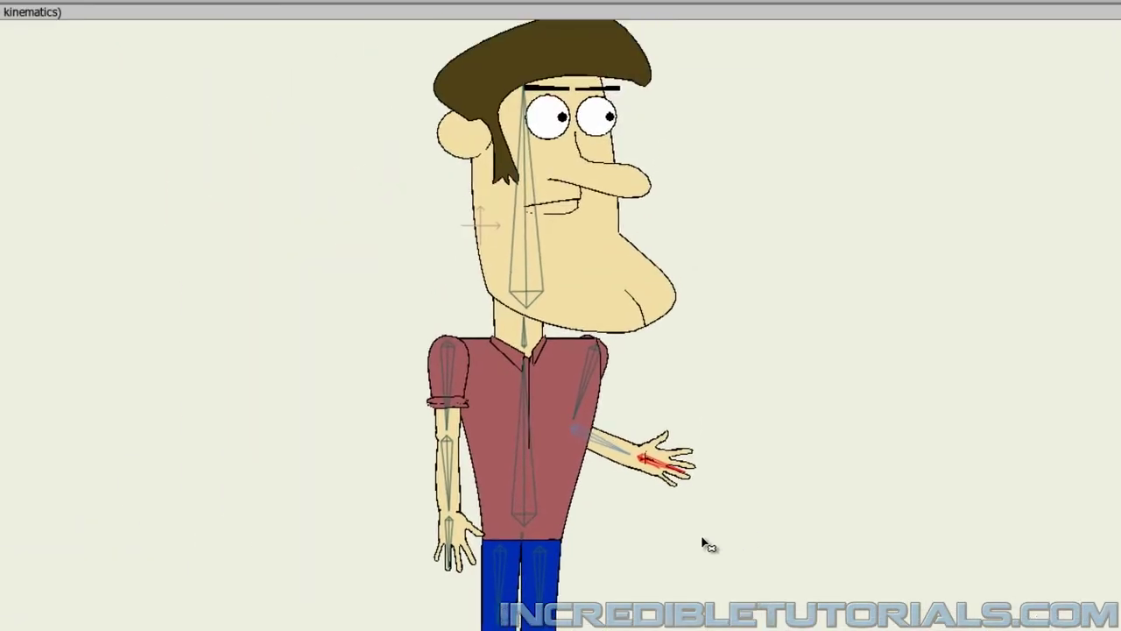
Step: With the full character shown, bend and straighten both arms to check how their elbows hold together
{"action": "left_click_drag", "start_coordinate": [473, 568], "coordinate": [752, 491]}
{"action": "left_click_drag", "start_coordinate": [457, 559], "coordinate": [583, 460]}
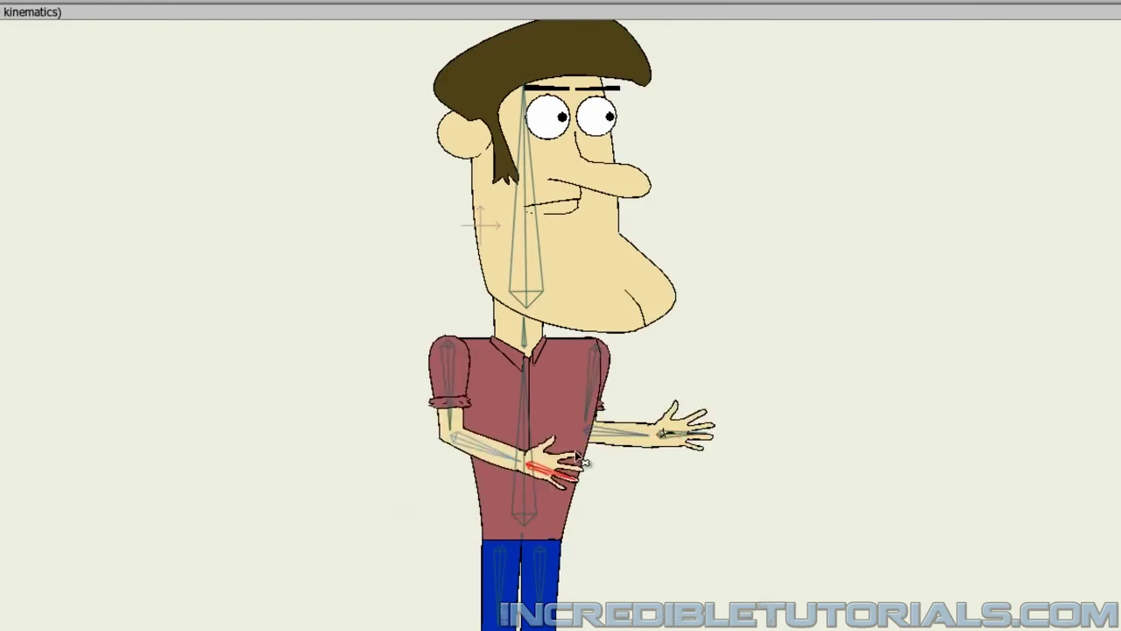
{"action": "left_click_drag", "start_coordinate": [694, 441], "coordinate": [617, 526]}
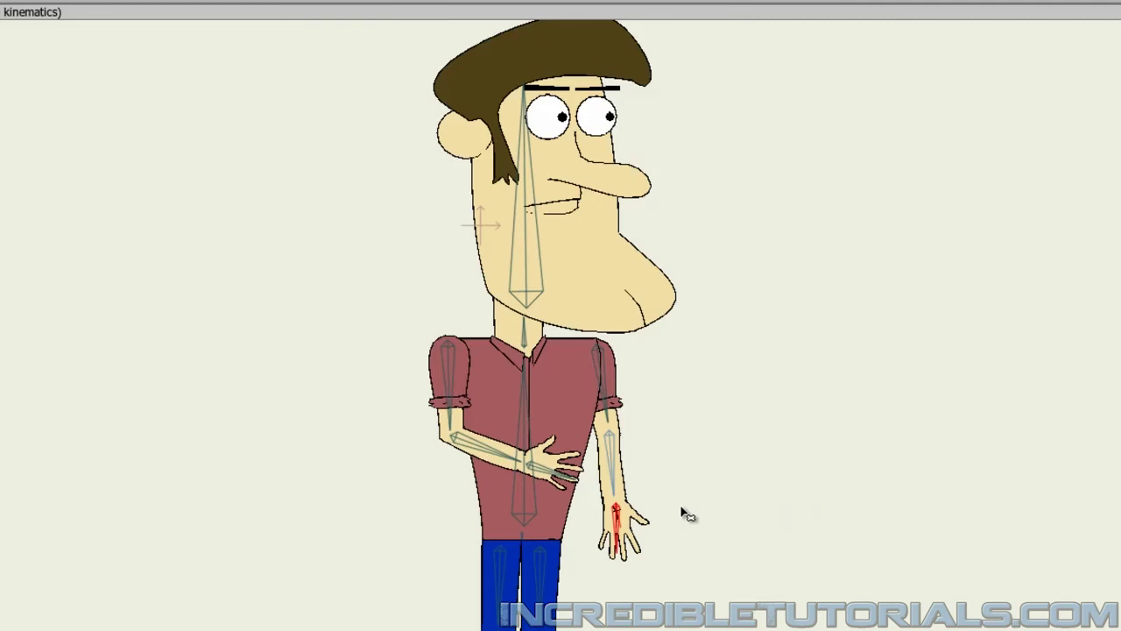
{"action": "key", "text": "ctrl+equal"}
Step: Add a patch layer above the Leg 1 layer with Leg 2 as its target
{"action": "scroll", "coordinate": [663, 513], "scroll_direction": "down", "scroll_amount": 3}
{"action": "scroll", "coordinate": [709, 290], "scroll_direction": "down", "scroll_amount": 5}
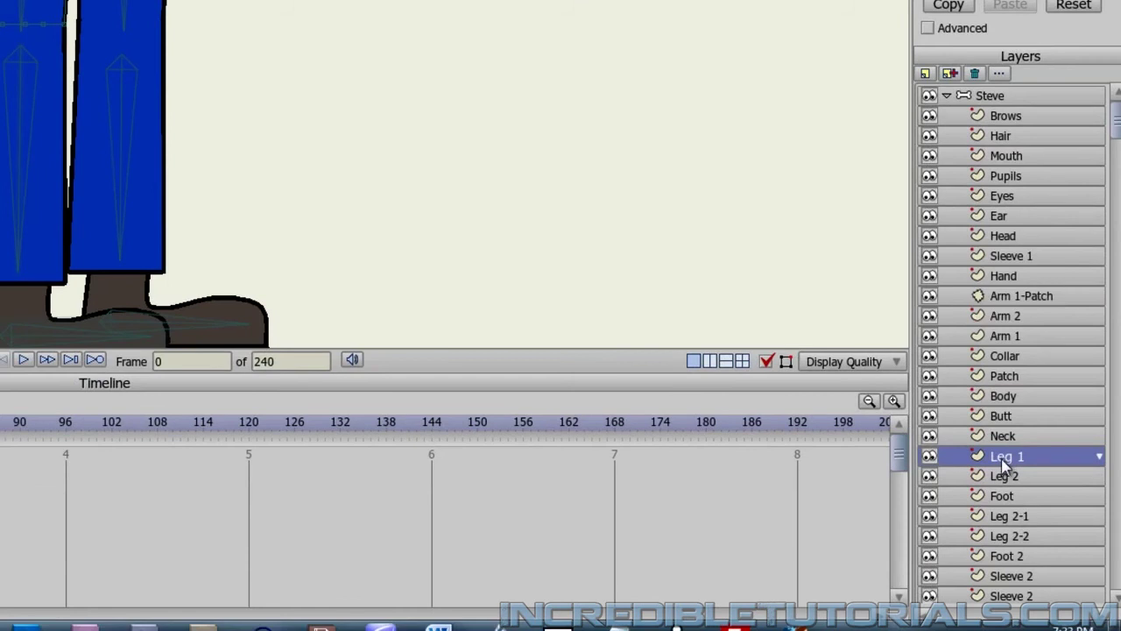
{"action": "left_click", "coordinate": [925, 75]}
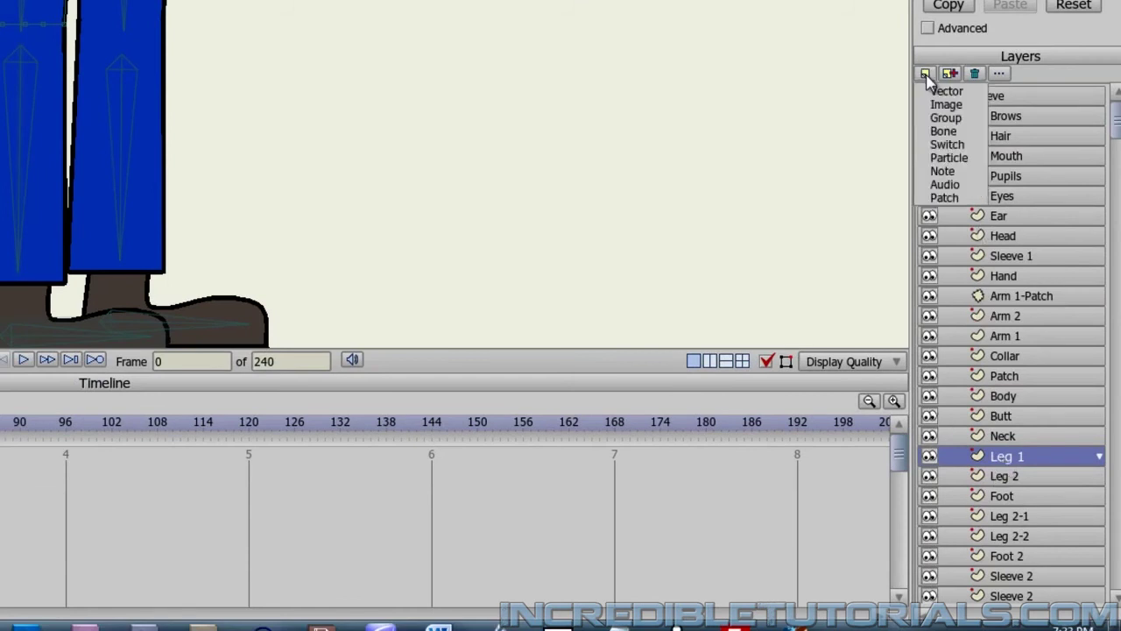
{"action": "left_click", "coordinate": [944, 198]}
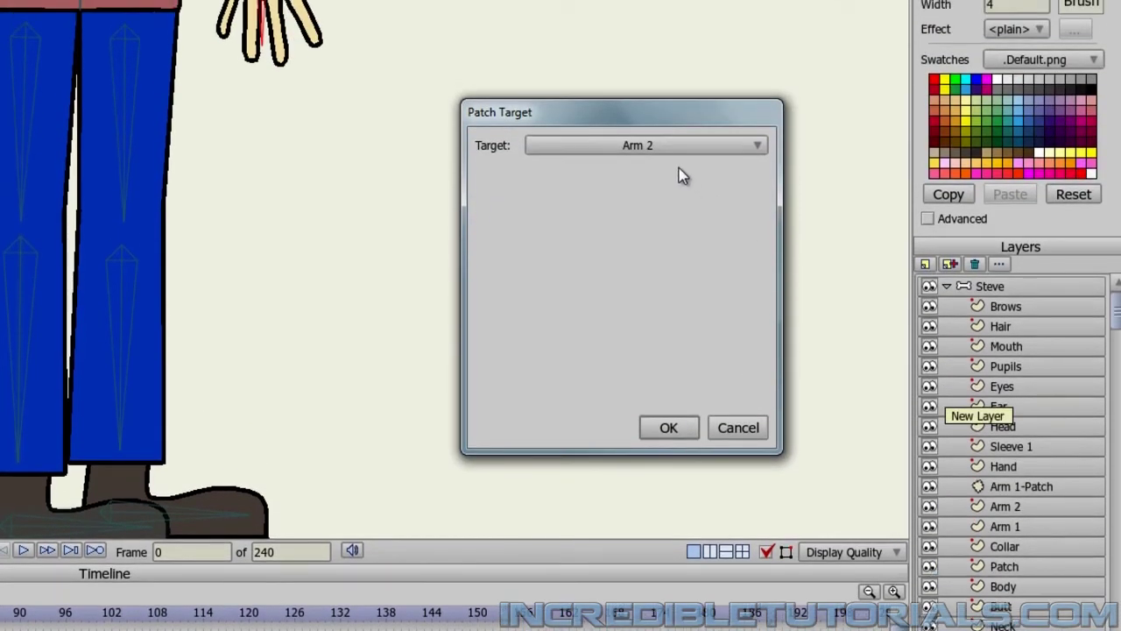
{"action": "left_click", "coordinate": [668, 152]}
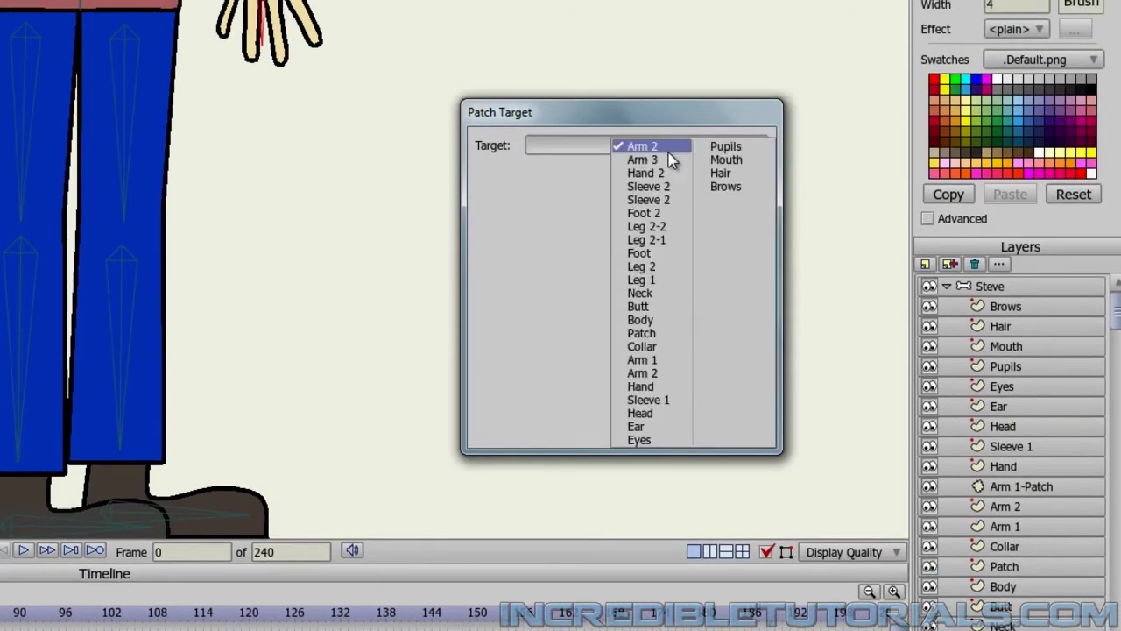
{"action": "left_click", "coordinate": [645, 267]}
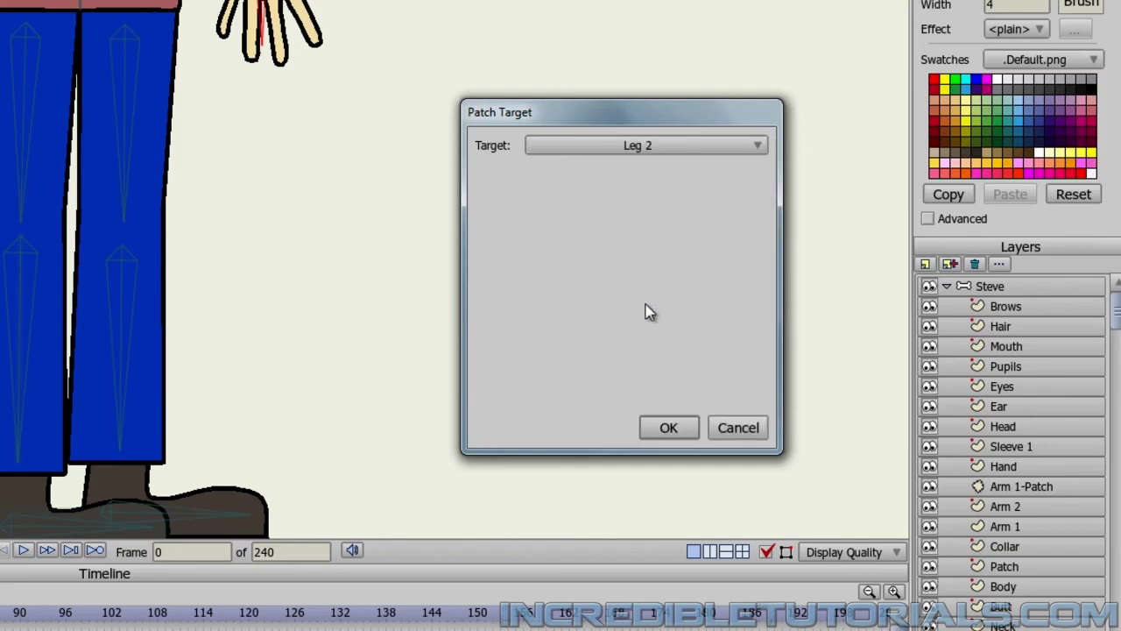
{"action": "left_click", "coordinate": [662, 430]}
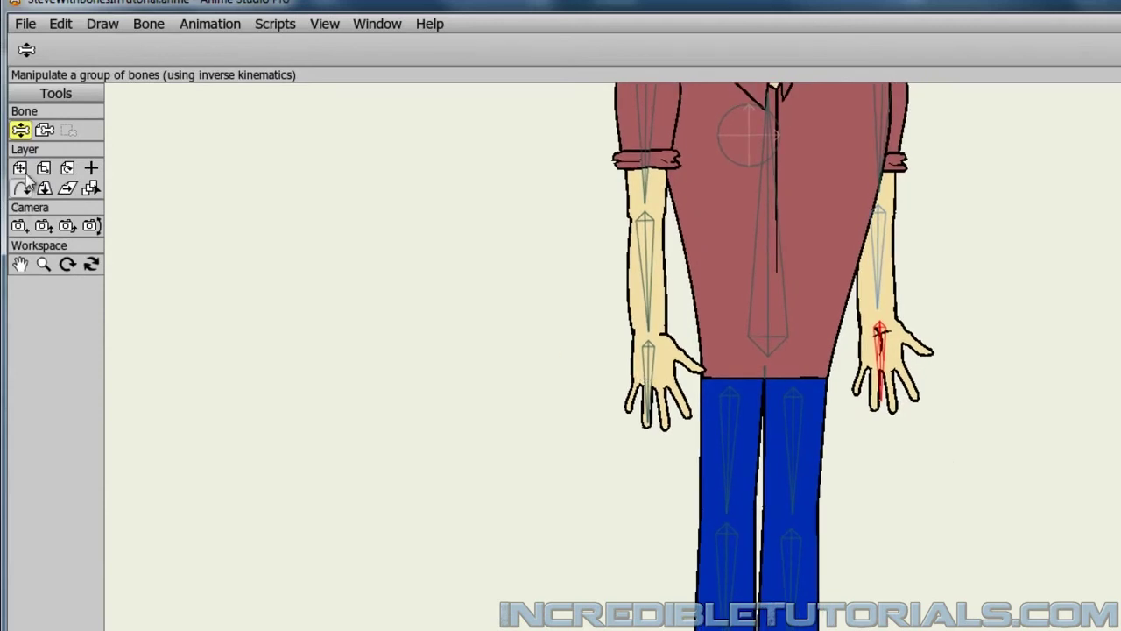
Step: Place the new leg patch over the front leg's knee and scale it up to about 1.15
{"action": "left_click", "coordinate": [19, 168]}
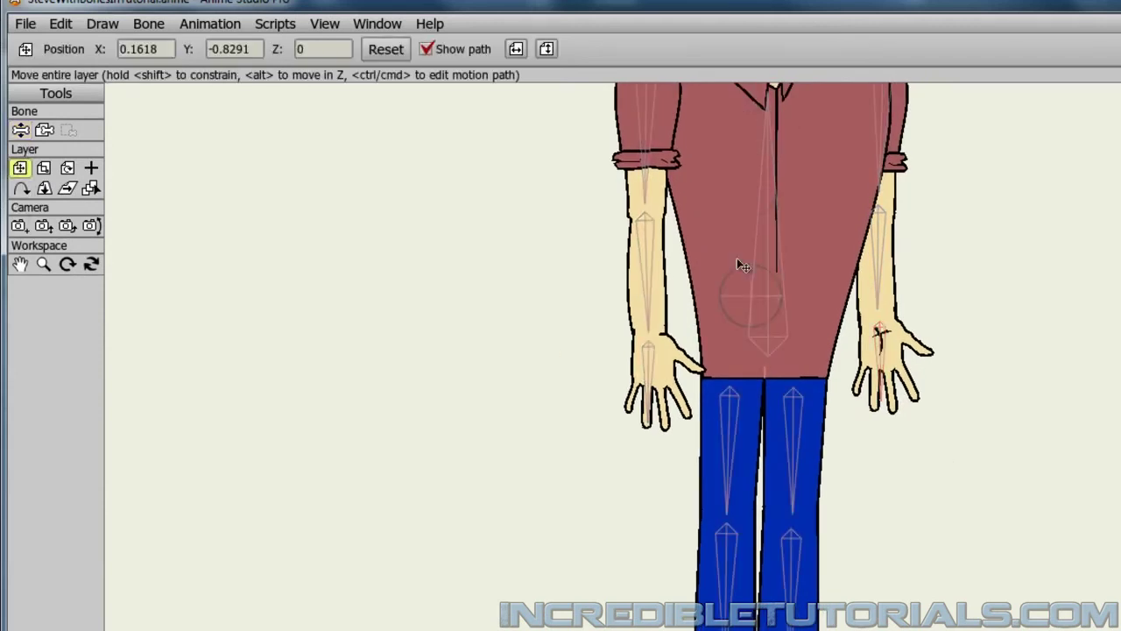
{"action": "left_click", "coordinate": [723, 517]}
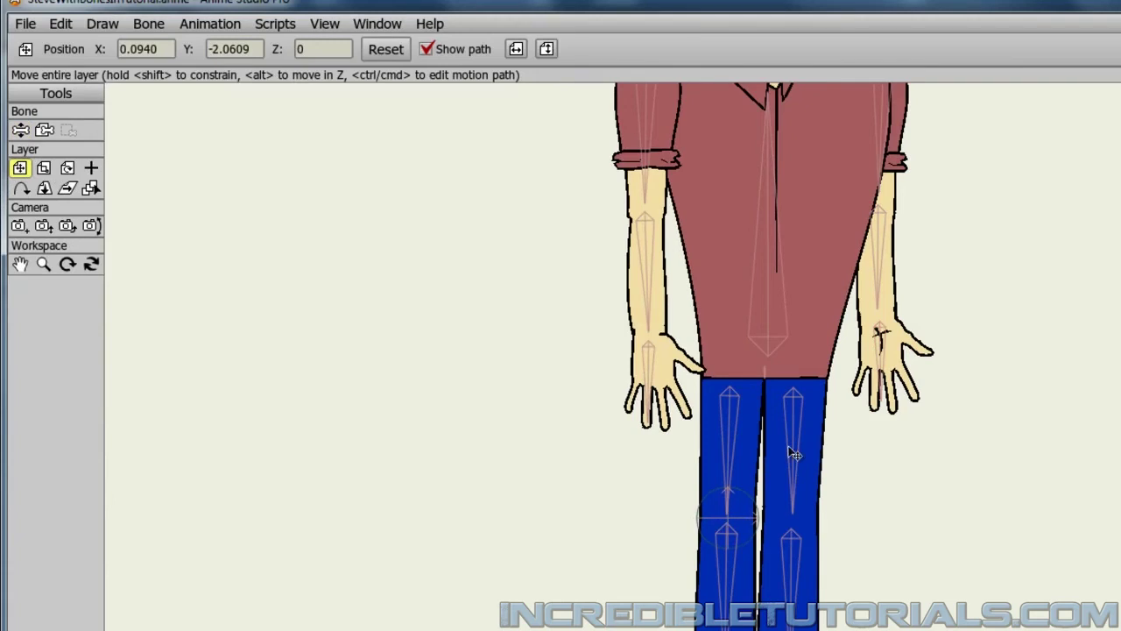
{"action": "left_click", "coordinate": [45, 170]}
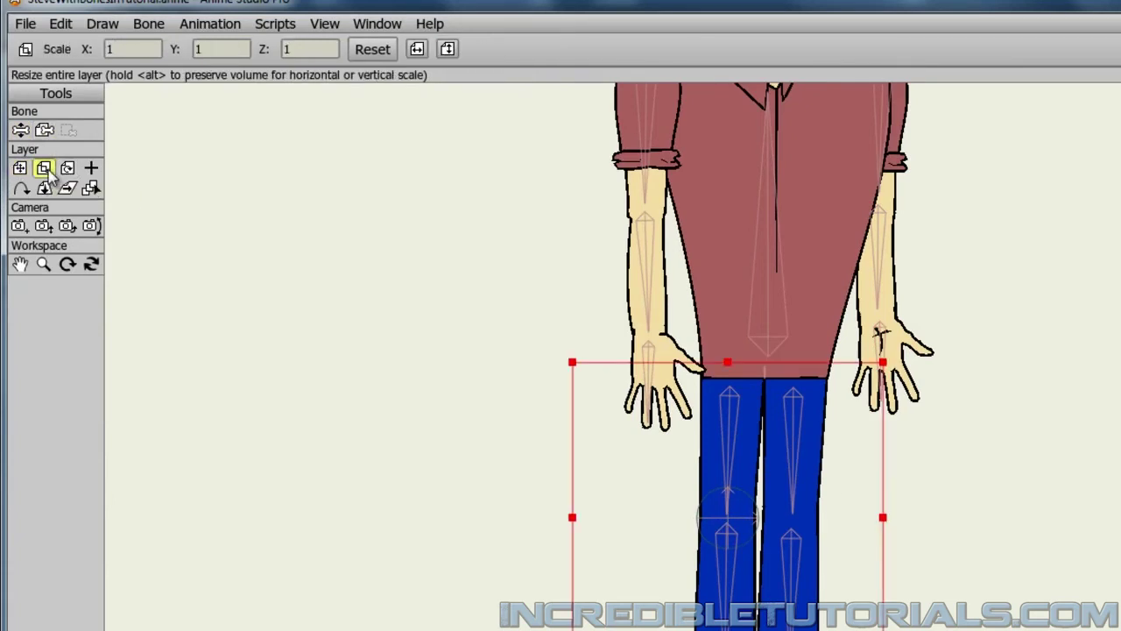
{"action": "left_click_drag", "start_coordinate": [884, 360], "coordinate": [906, 339]}
{"action": "scroll", "coordinate": [1013, 496], "scroll_direction": "up", "scroll_amount": 4}
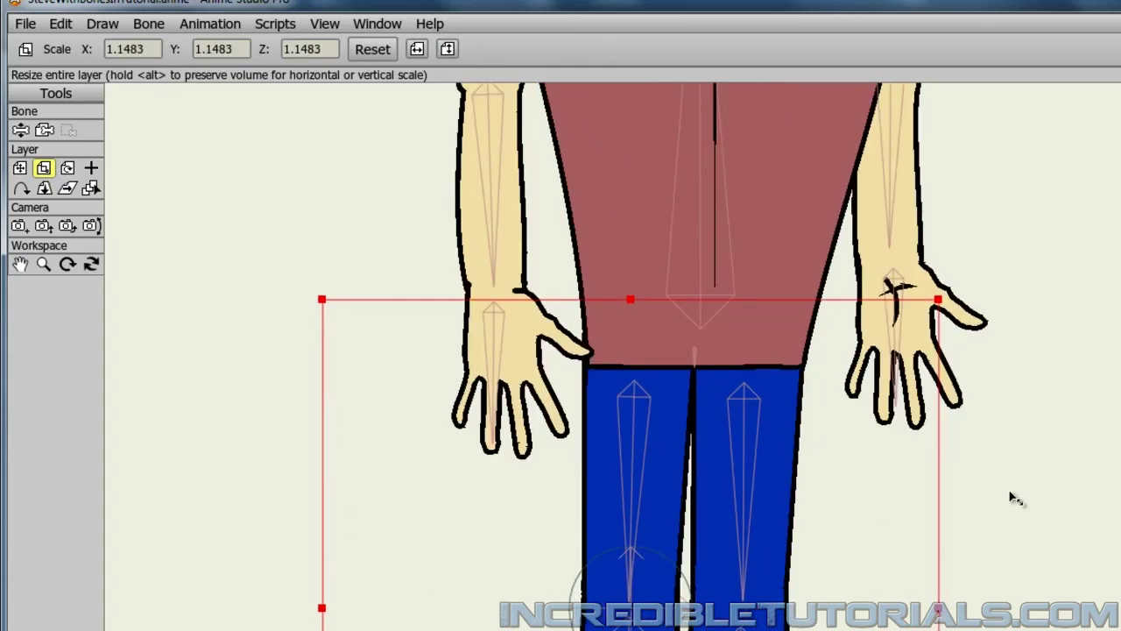
Step: On the Steve bone layer, bend and straighten the front leg with Manipulate Bones to check the patched knee
{"action": "scroll", "coordinate": [1096, 245], "scroll_direction": "down", "scroll_amount": 2}
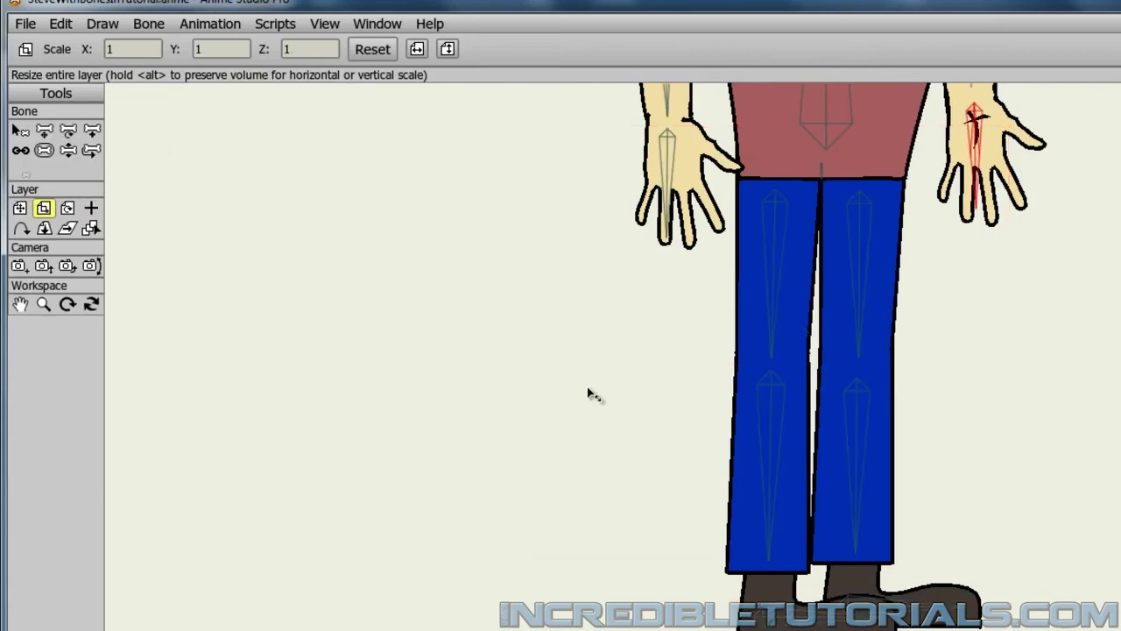
{"action": "left_click", "coordinate": [67, 149]}
{"action": "mouse_move", "coordinate": [757, 613]}
{"action": "left_mouse_down"}
{"action": "mouse_move", "coordinate": [638, 587]}
{"action": "mouse_move", "coordinate": [432, 450]}
{"action": "mouse_move", "coordinate": [523, 551]}
{"action": "mouse_move", "coordinate": [578, 547]}
{"action": "mouse_move", "coordinate": [714, 613]}
{"action": "mouse_move", "coordinate": [758, 618]}
{"action": "mouse_move", "coordinate": [648, 591]}
{"action": "mouse_move", "coordinate": [744, 618]}
{"action": "left_mouse_up"}
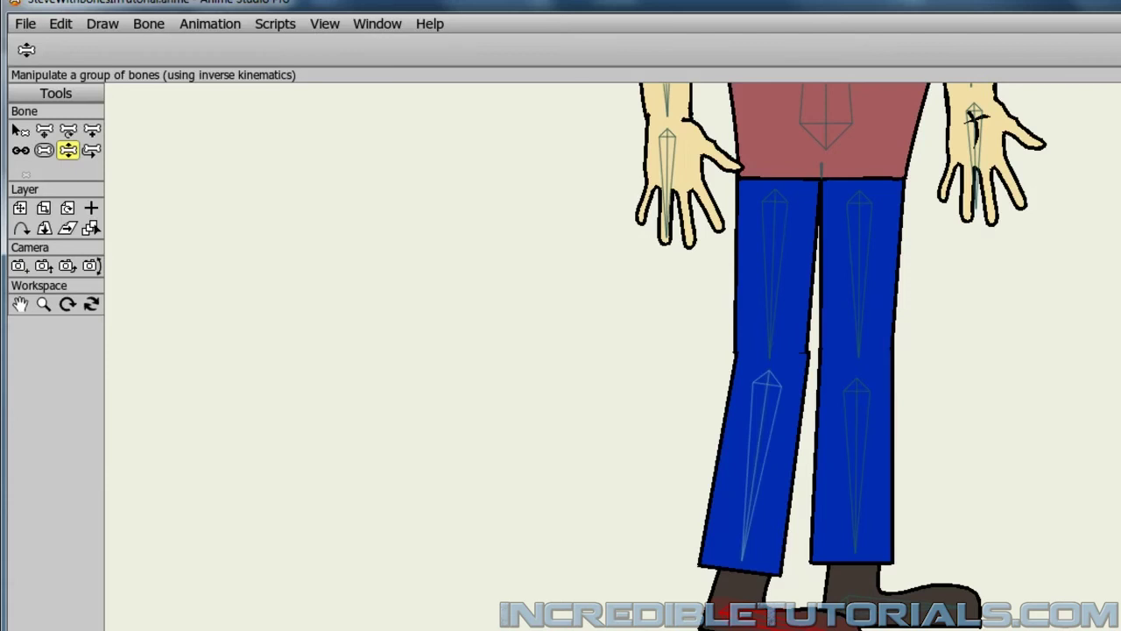
{"action": "left_click_drag", "start_coordinate": [745, 618], "coordinate": [767, 613]}
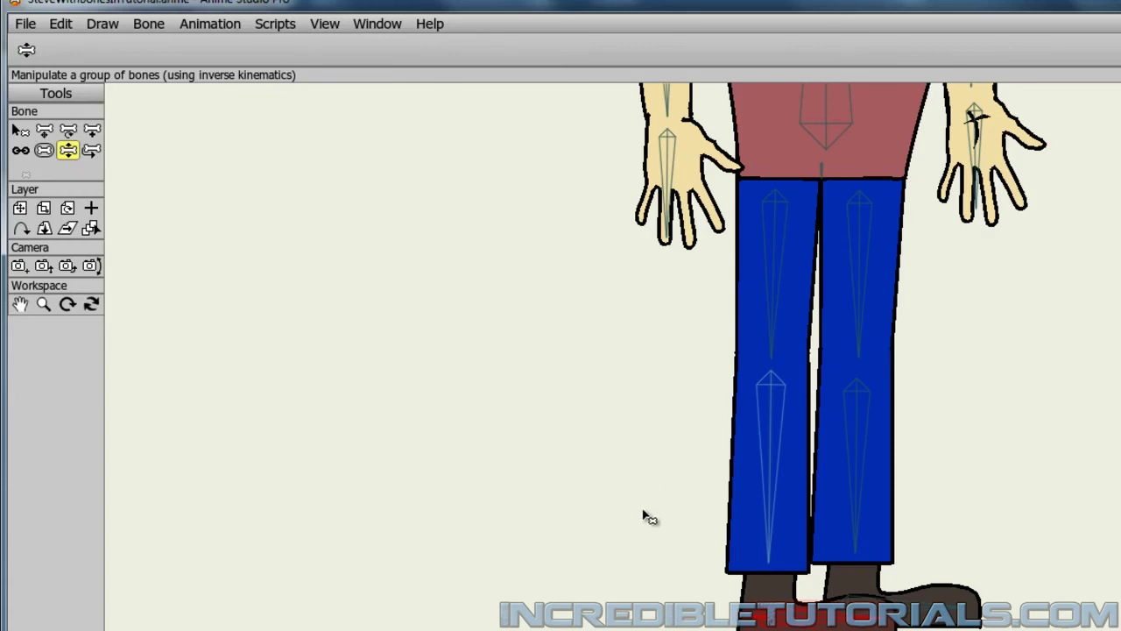
Step: On the front thigh layer, lower the row of bottom points so the thigh overlaps the shin at the knee
{"action": "left_click", "coordinate": [988, 563], "text": "ctrl+alt"}
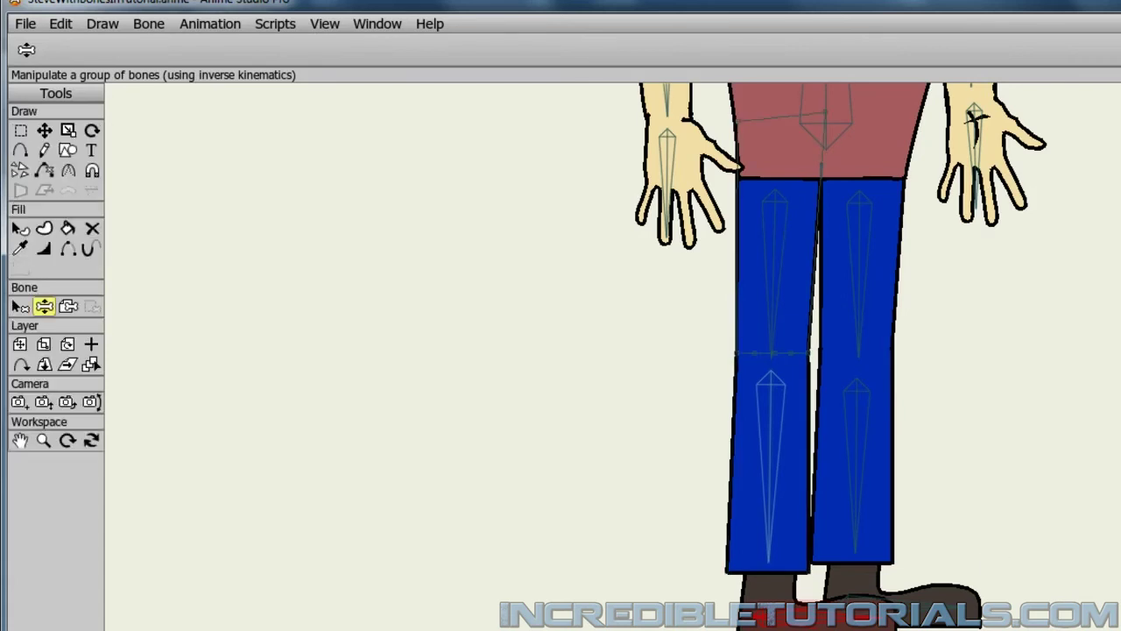
{"action": "scroll", "coordinate": [909, 433], "scroll_direction": "up", "scroll_amount": 2}
{"action": "scroll", "coordinate": [850, 356], "scroll_direction": "up", "scroll_amount": 3}
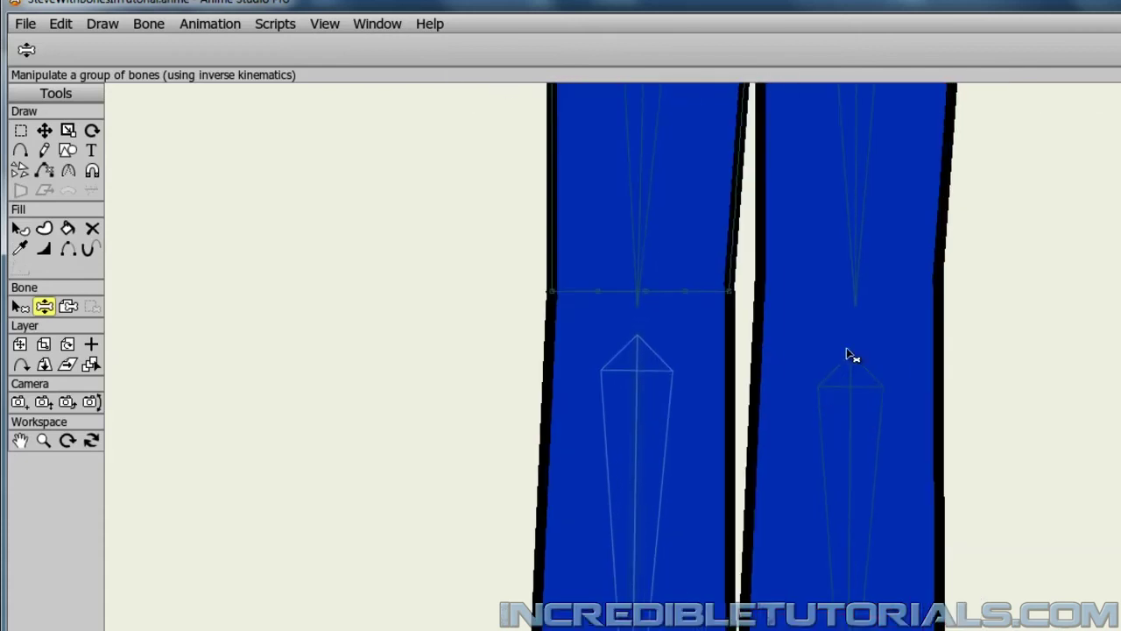
{"action": "left_click", "coordinate": [44, 132]}
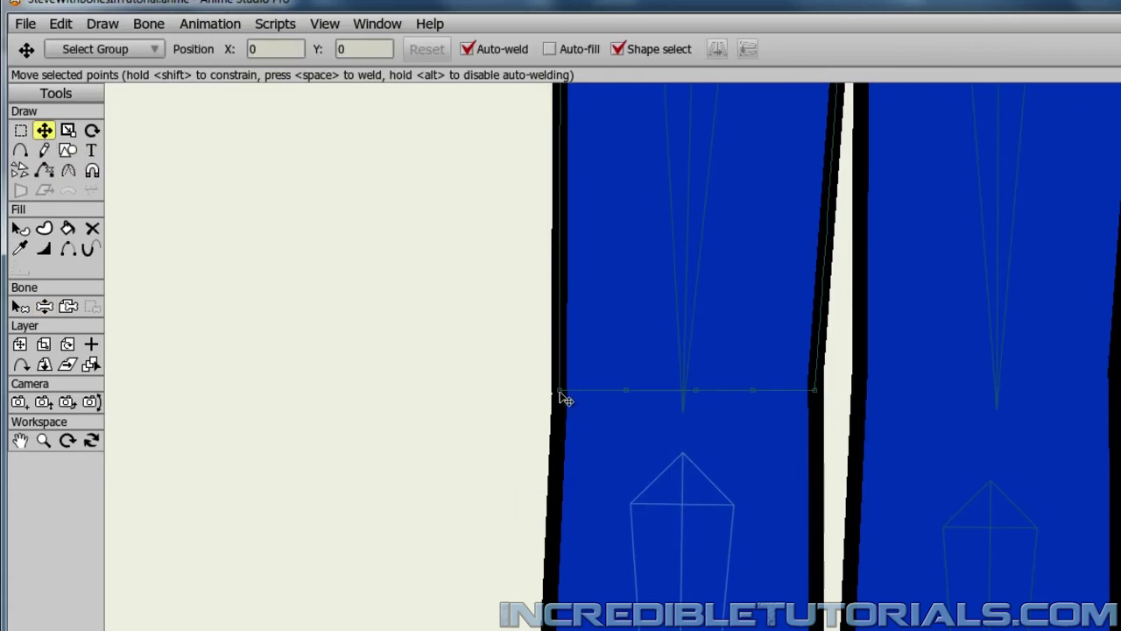
{"action": "left_click_drag", "start_coordinate": [560, 393], "coordinate": [579, 454]}
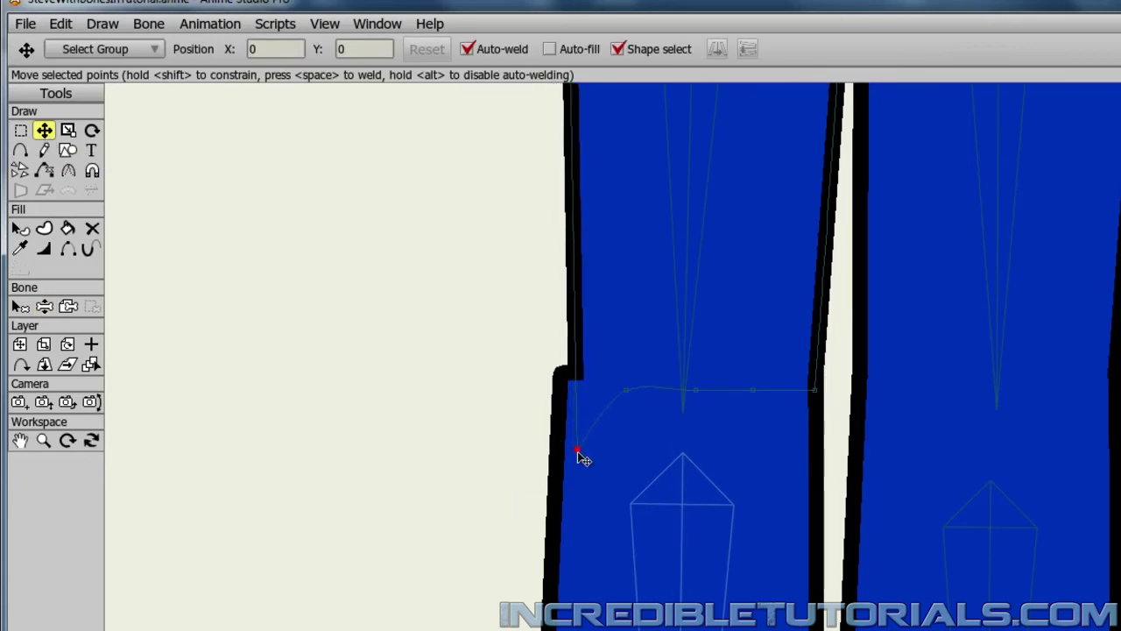
{"action": "left_click_drag", "start_coordinate": [627, 391], "coordinate": [633, 454]}
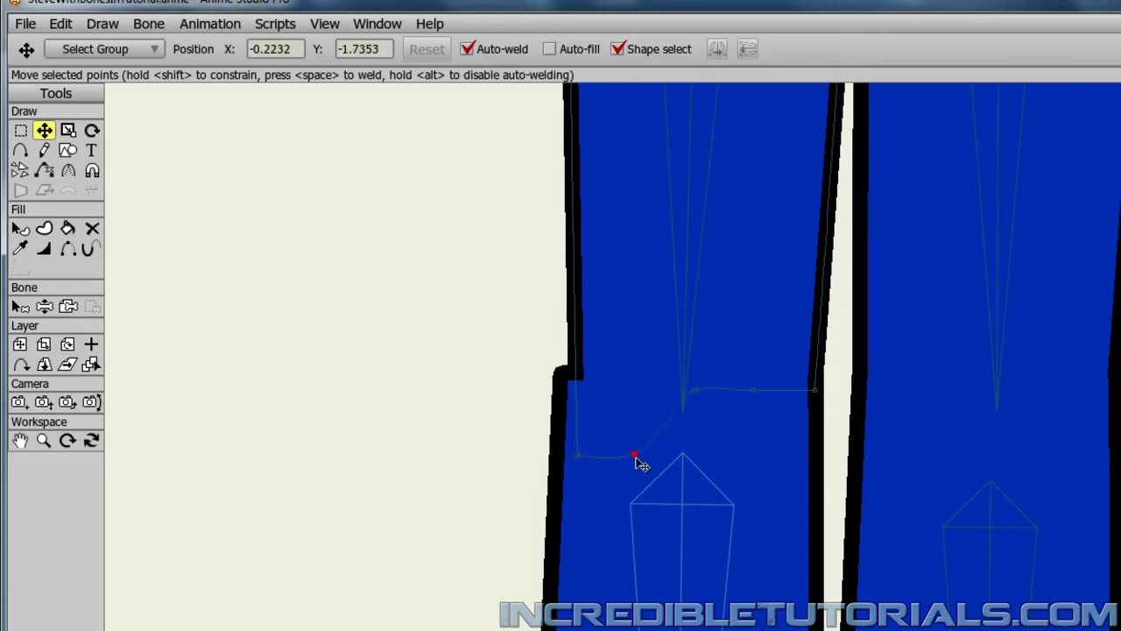
{"action": "left_click_drag", "start_coordinate": [695, 390], "coordinate": [693, 448]}
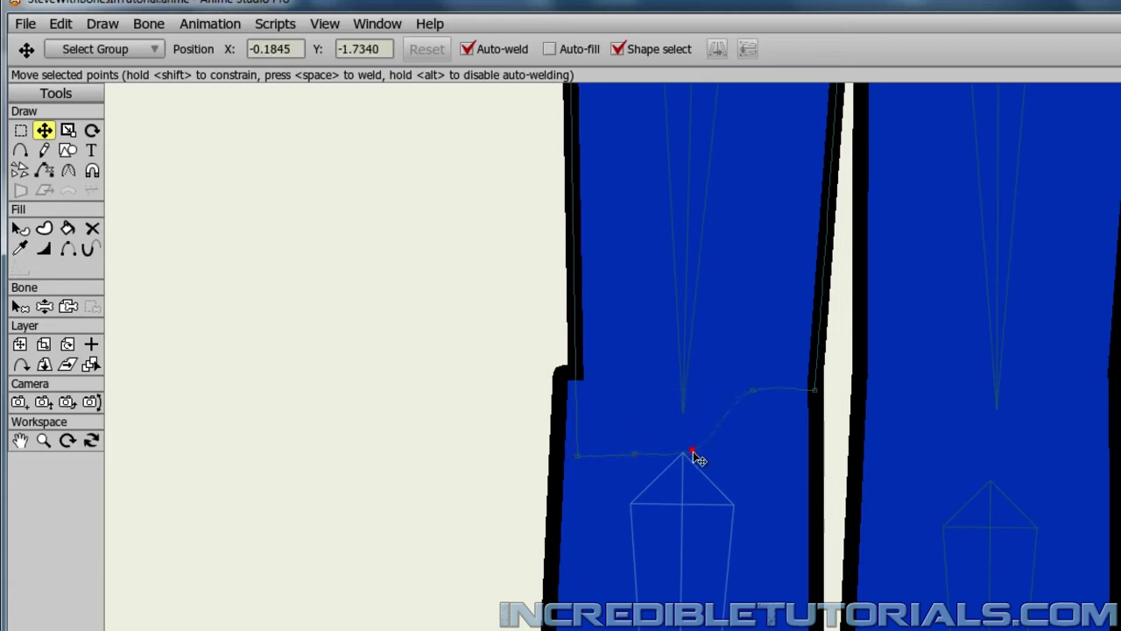
{"action": "left_click_drag", "start_coordinate": [751, 390], "coordinate": [745, 448]}
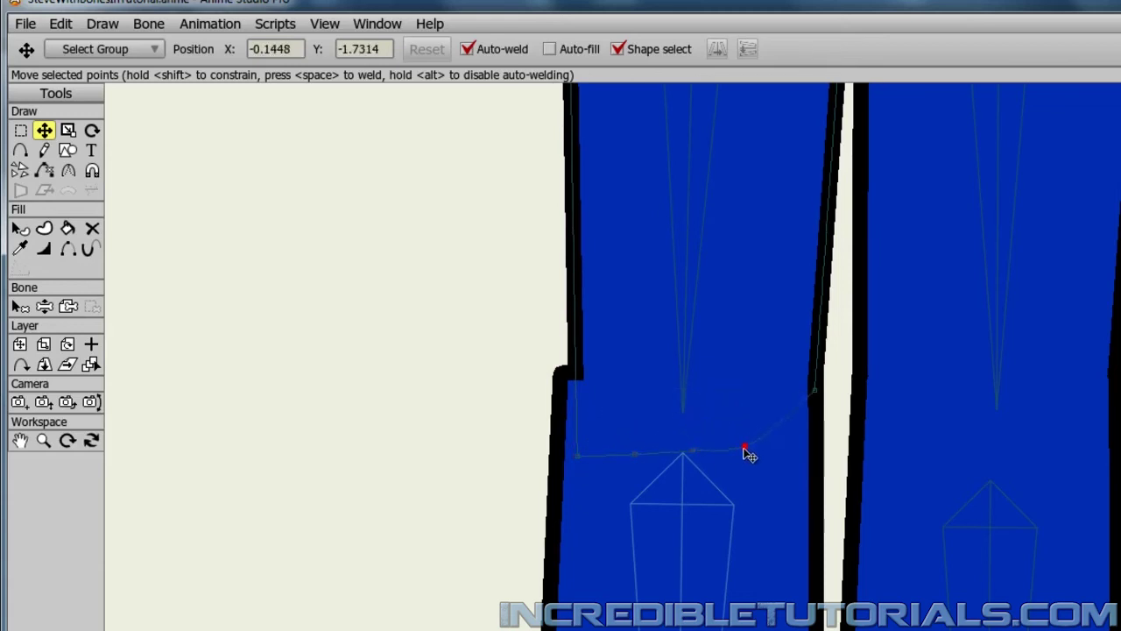
{"action": "key", "text": "ctrl+a"}
{"action": "left_click_drag", "start_coordinate": [815, 396], "coordinate": [807, 434]}
{"action": "left_click", "coordinate": [458, 455]}
{"action": "left_click_drag", "start_coordinate": [815, 388], "coordinate": [815, 452]}
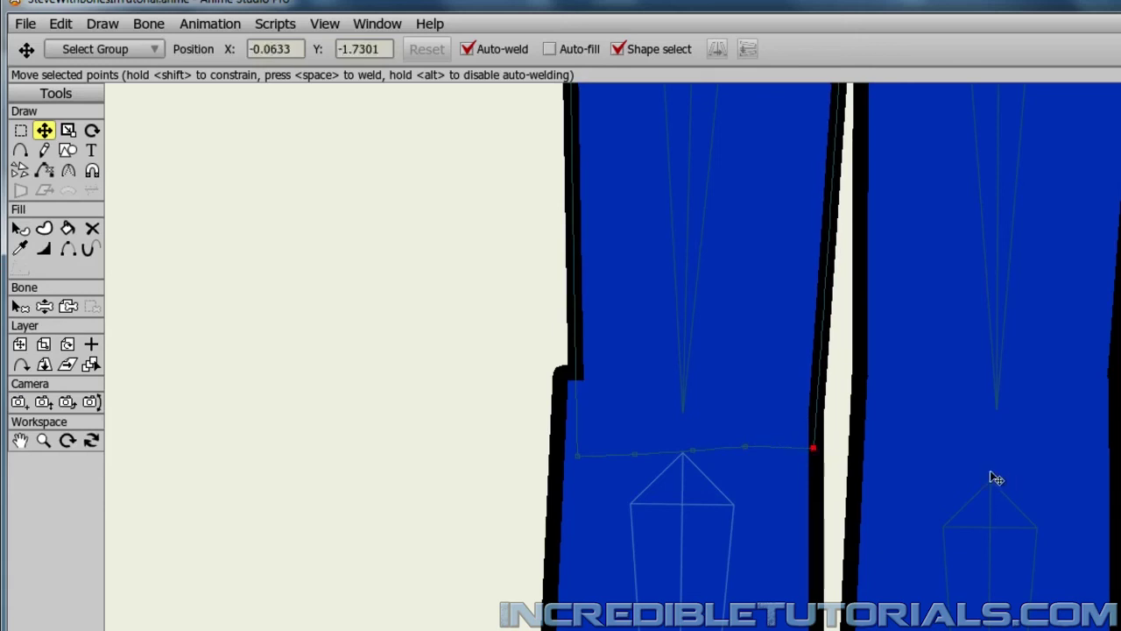
Step: On the front shin layer, raise the two top corner points to line up with the thigh's outline
{"action": "key", "text": "ctrl+z"}
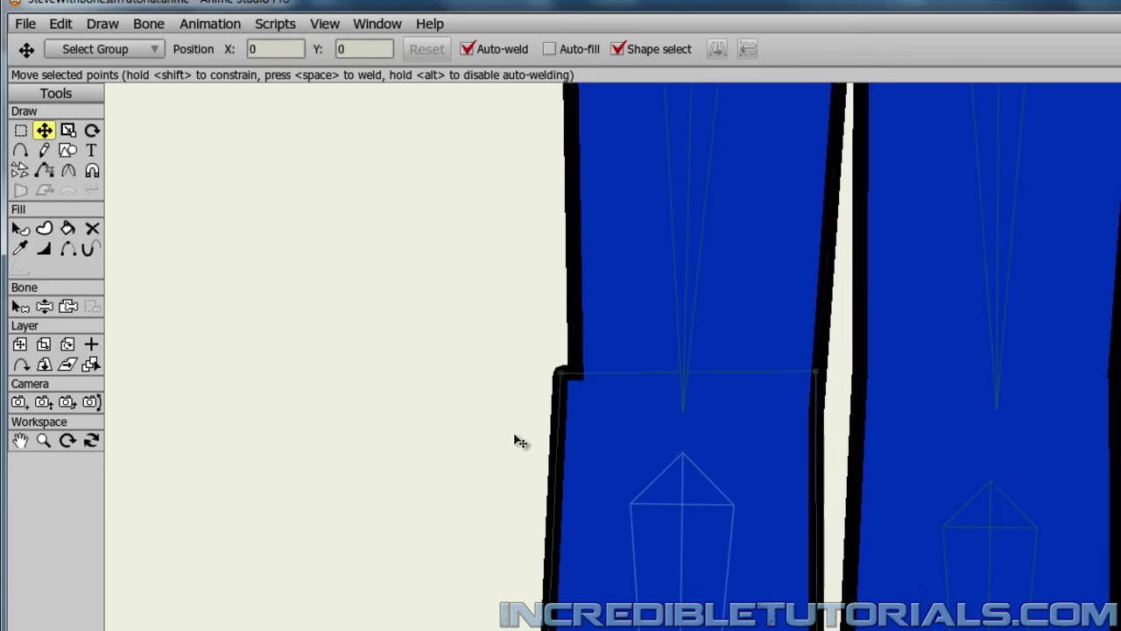
{"action": "left_click_drag", "start_coordinate": [568, 384], "coordinate": [580, 374]}
{"action": "left_click", "coordinate": [819, 377]}
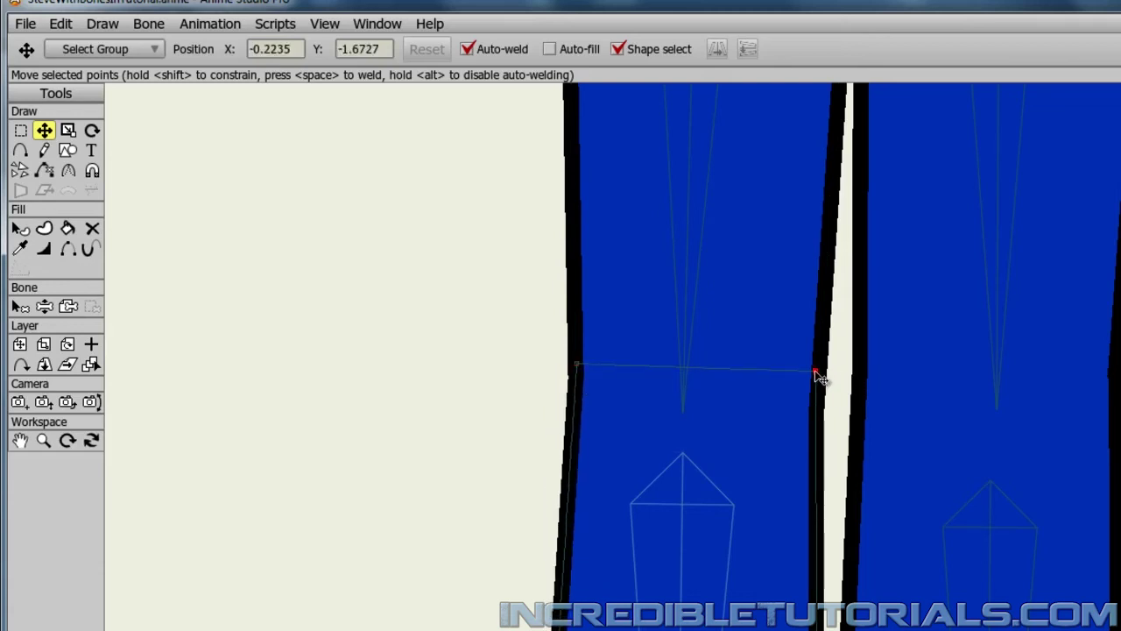
{"action": "left_click_drag", "start_coordinate": [819, 376], "coordinate": [820, 369]}
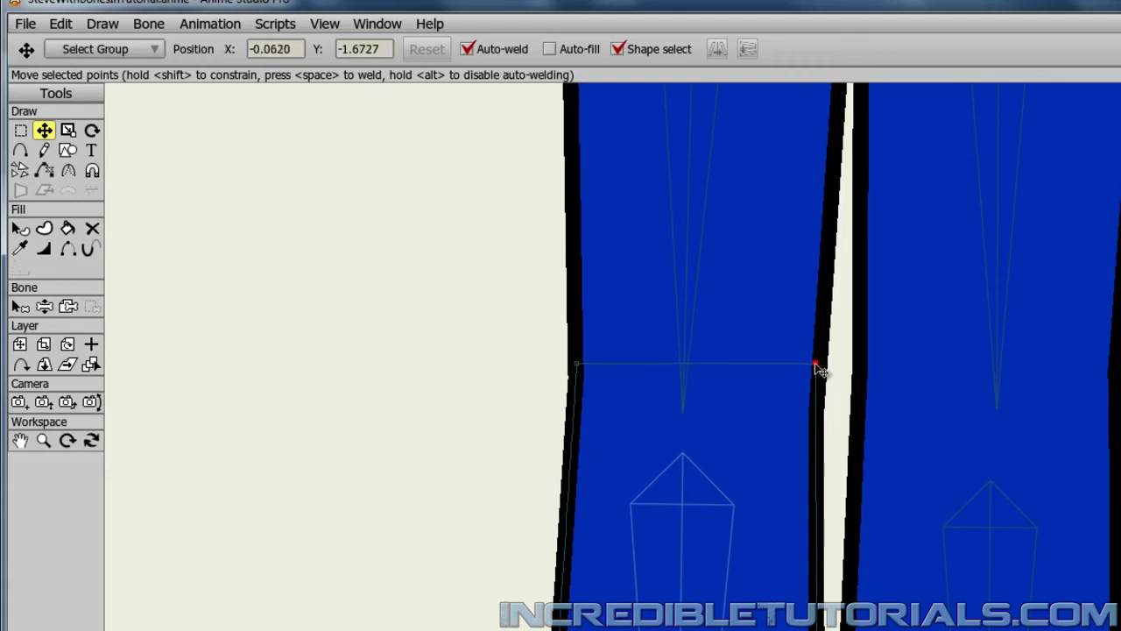
Step: Return to the Steve bone layer and bend the front leg far back to check the adjusted knee
{"action": "scroll", "coordinate": [983, 473], "scroll_direction": "down", "scroll_amount": 5}
{"action": "left_click", "coordinate": [1104, 490]}
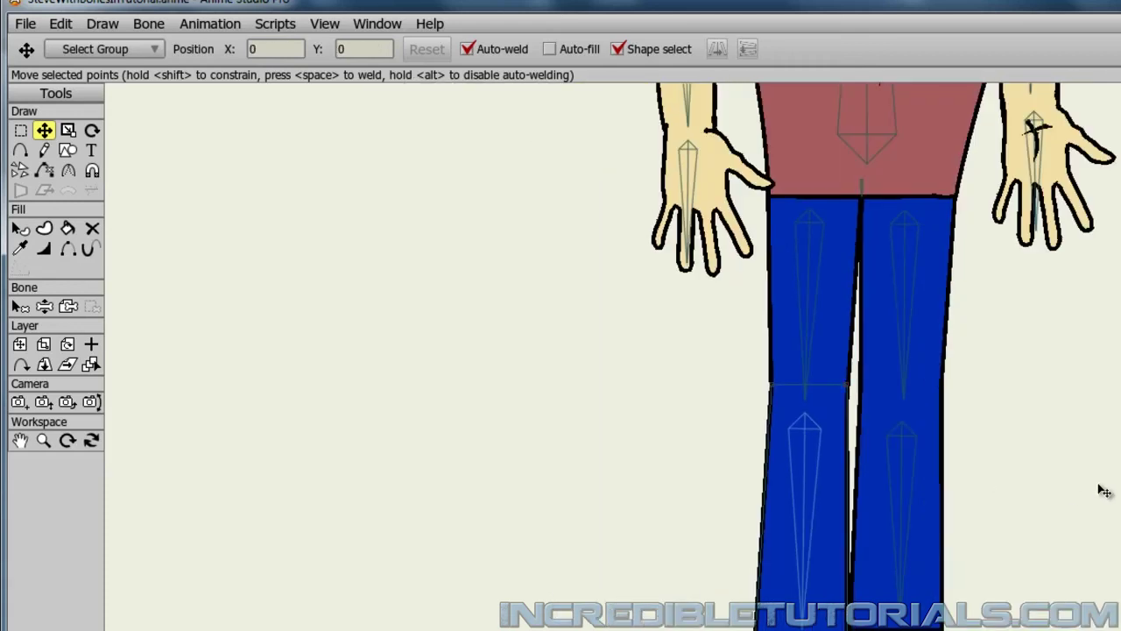
{"action": "scroll", "coordinate": [1104, 490], "scroll_direction": "down", "scroll_amount": 1}
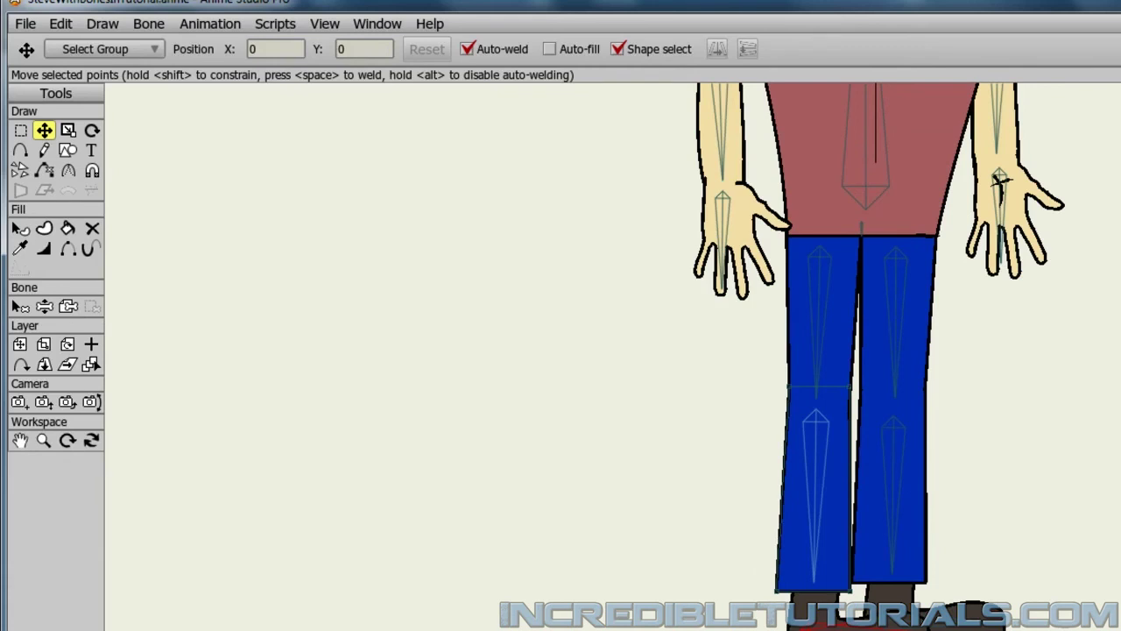
{"action": "left_click", "coordinate": [1113, 464]}
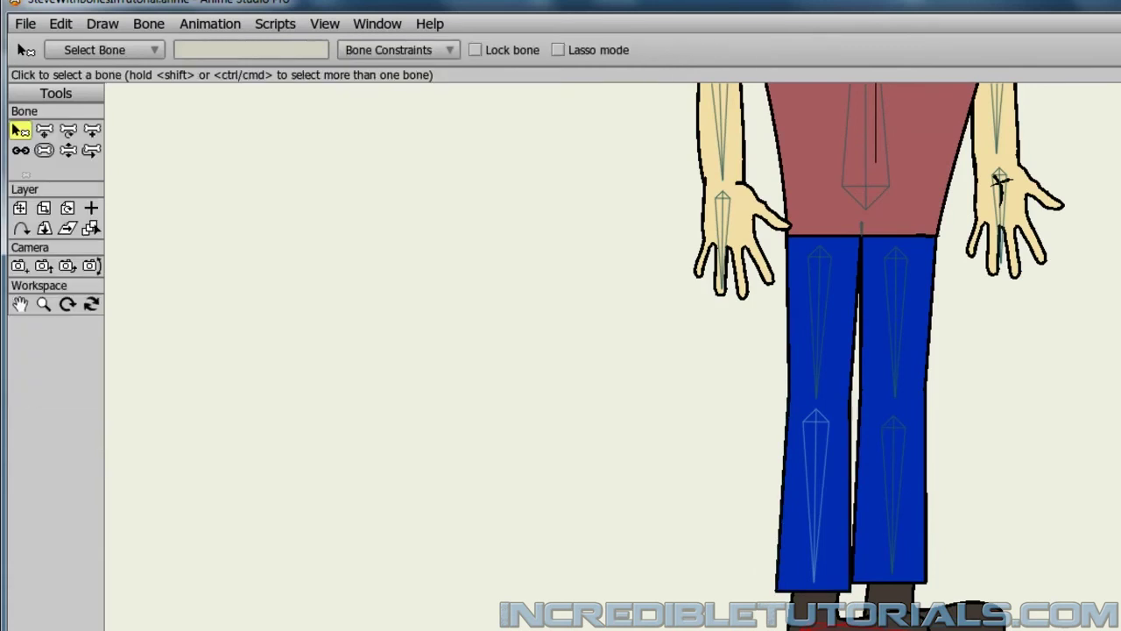
{"action": "left_click", "coordinate": [74, 156]}
{"action": "left_click_drag", "start_coordinate": [819, 618], "coordinate": [557, 553]}
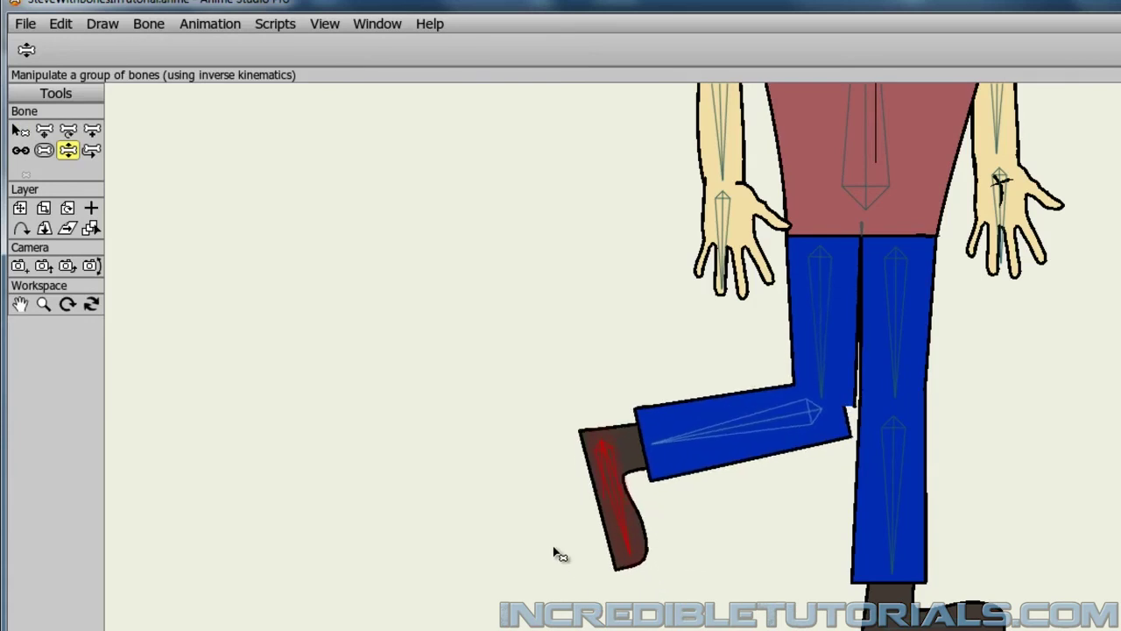
{"action": "left_click_drag", "start_coordinate": [626, 556], "coordinate": [613, 587]}
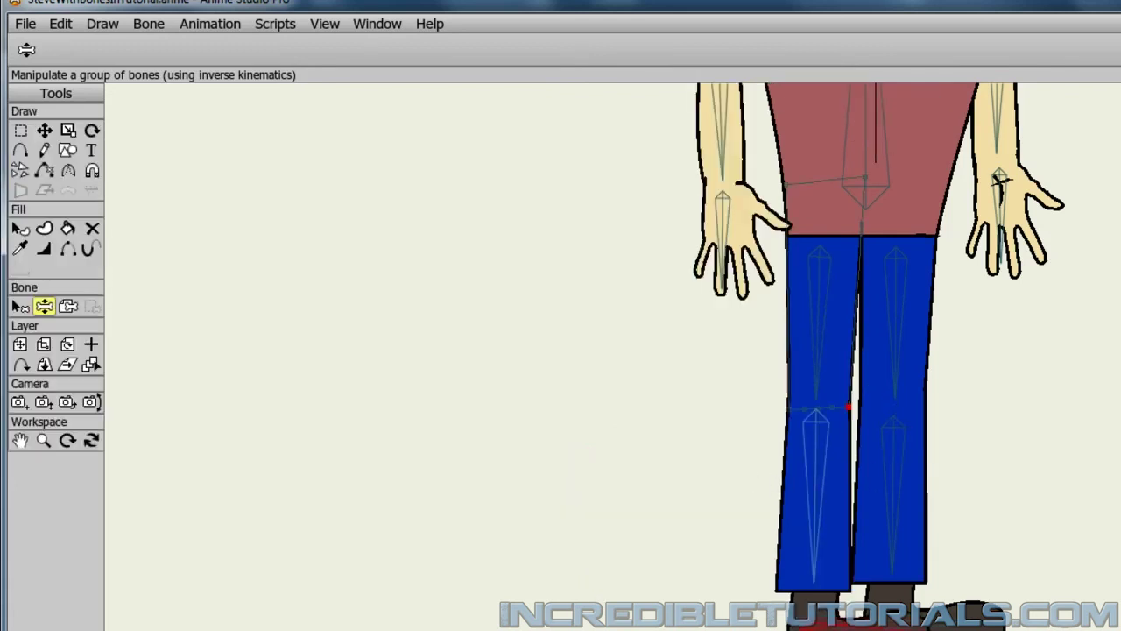
Step: Lower the front thigh's inner bottom corner point further and raise the shin's inner top corner point
{"action": "scroll", "coordinate": [806, 517], "scroll_direction": "up", "scroll_amount": 5}
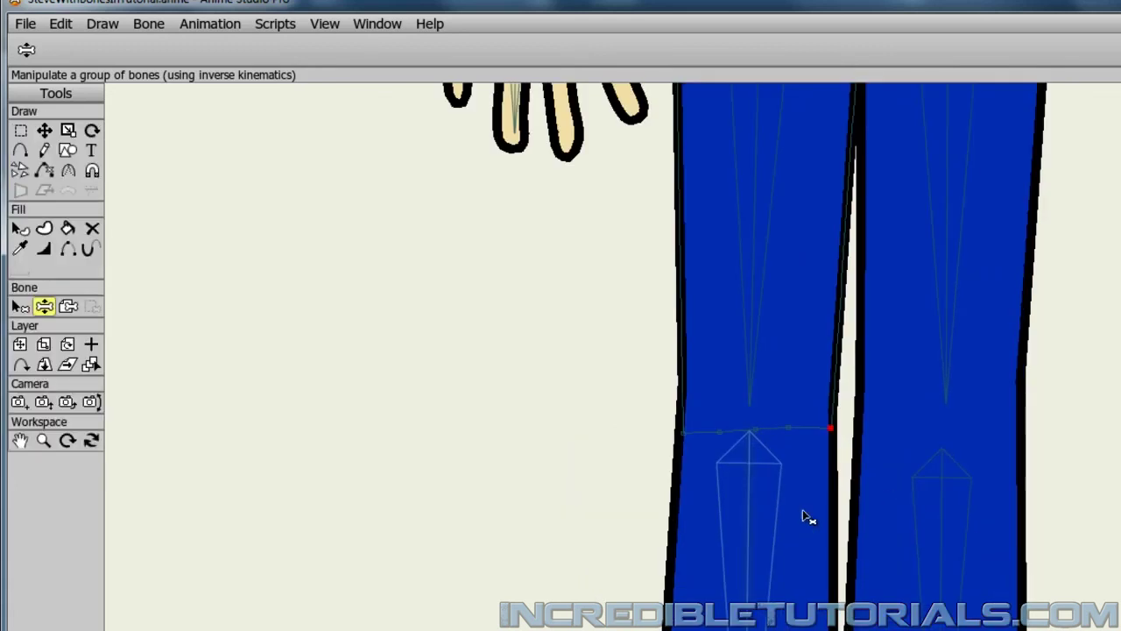
{"action": "left_click", "coordinate": [44, 129]}
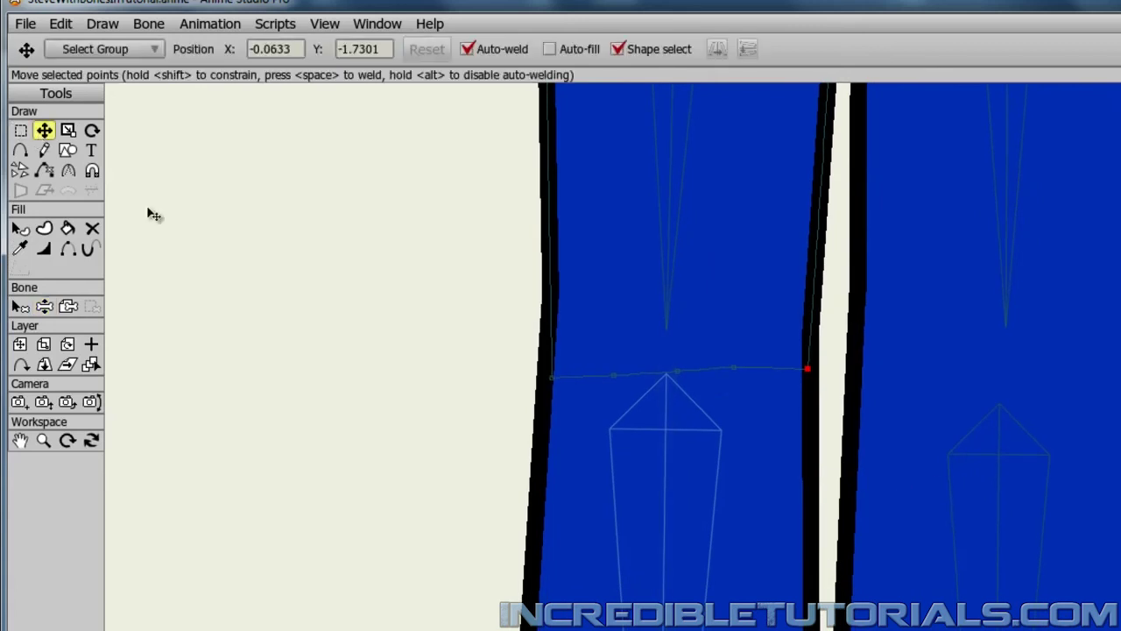
{"action": "left_click_drag", "start_coordinate": [810, 377], "coordinate": [808, 458]}
{"action": "key", "text": "ctrl+z"}
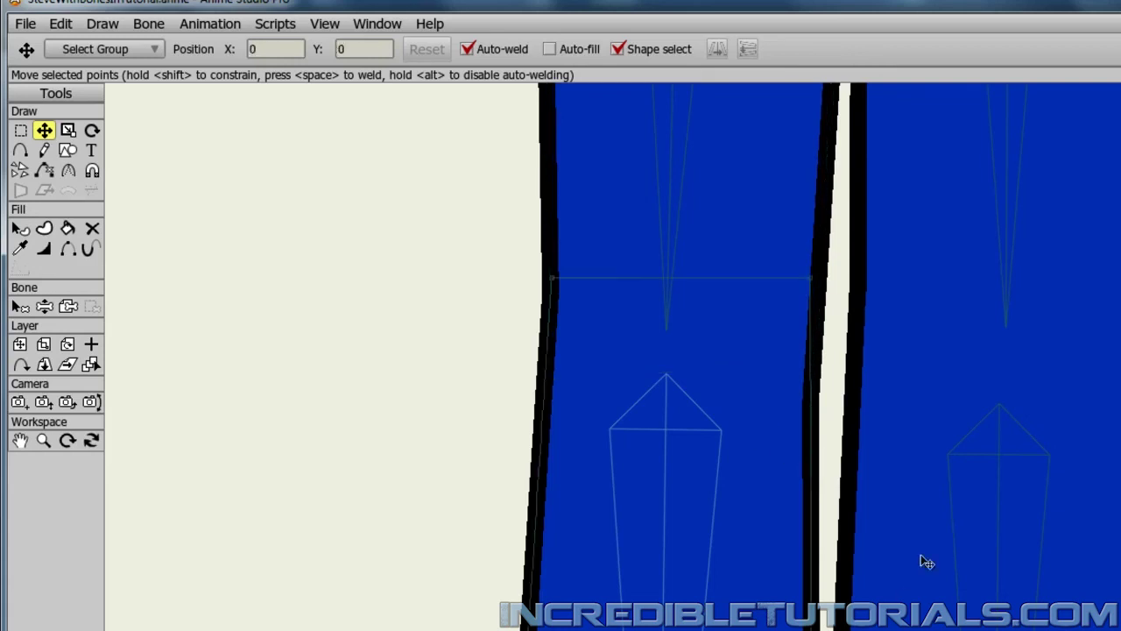
{"action": "left_click_drag", "start_coordinate": [810, 280], "coordinate": [815, 259]}
{"action": "scroll", "coordinate": [1071, 406], "scroll_direction": "down", "scroll_amount": 3}
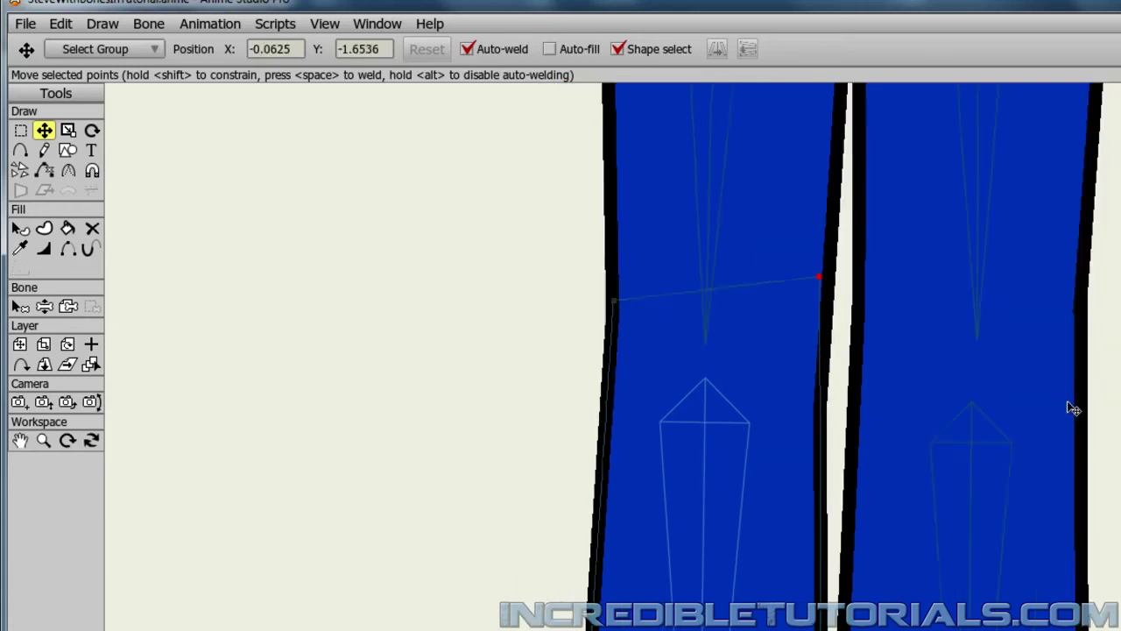
Step: On the Steve bone layer, move the front foot again to inspect the knee seam
{"action": "scroll", "coordinate": [1071, 406], "scroll_direction": "down", "scroll_amount": 2}
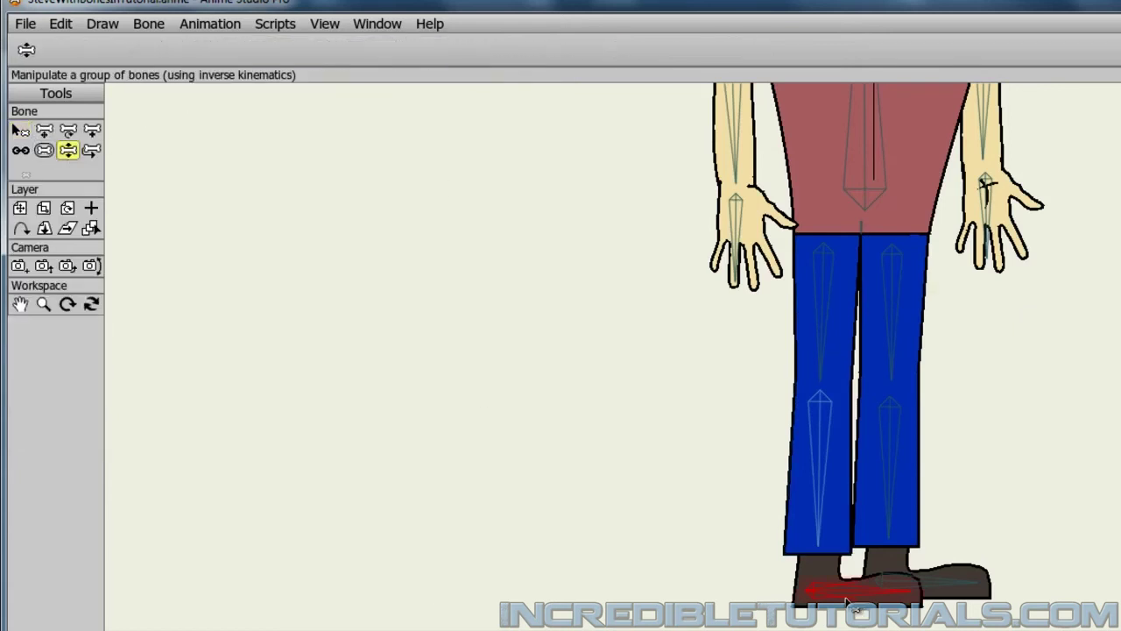
{"action": "mouse_move", "coordinate": [847, 601]}
{"action": "left_mouse_down"}
{"action": "mouse_move", "coordinate": [814, 586]}
{"action": "mouse_move", "coordinate": [716, 576]}
{"action": "mouse_move", "coordinate": [603, 465]}
{"action": "mouse_move", "coordinate": [573, 452]}
{"action": "mouse_move", "coordinate": [601, 493]}
{"action": "mouse_move", "coordinate": [823, 589]}
{"action": "mouse_move", "coordinate": [751, 556]}
{"action": "mouse_move", "coordinate": [763, 588]}
{"action": "mouse_move", "coordinate": [856, 616]}
{"action": "left_mouse_up"}
{"action": "scroll", "coordinate": [688, 345], "scroll_direction": "up", "scroll_amount": 3}
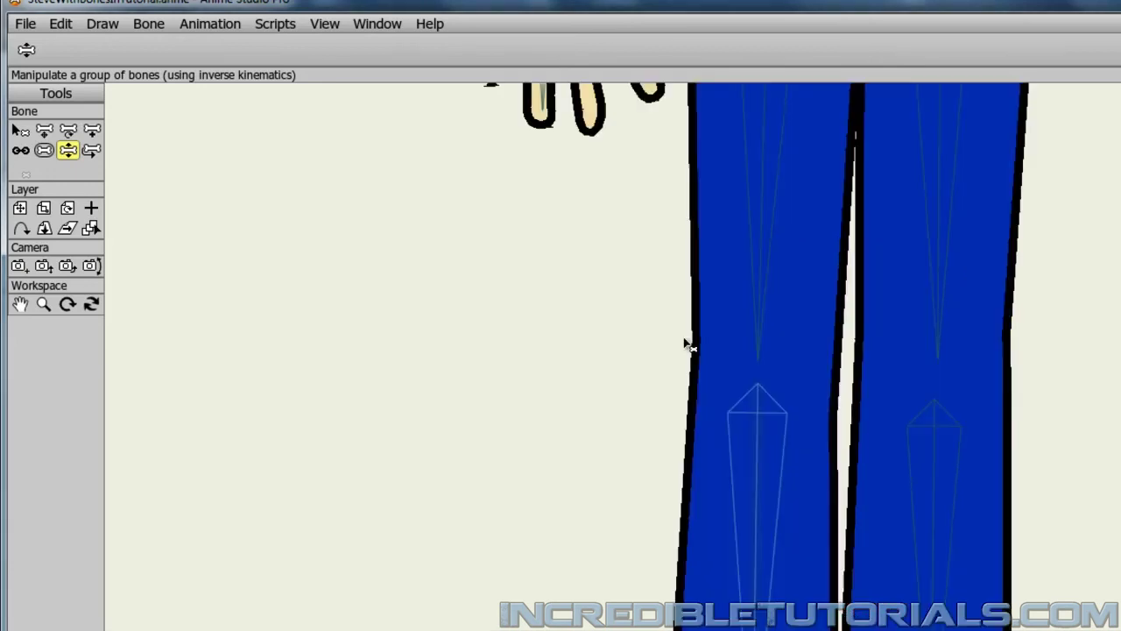
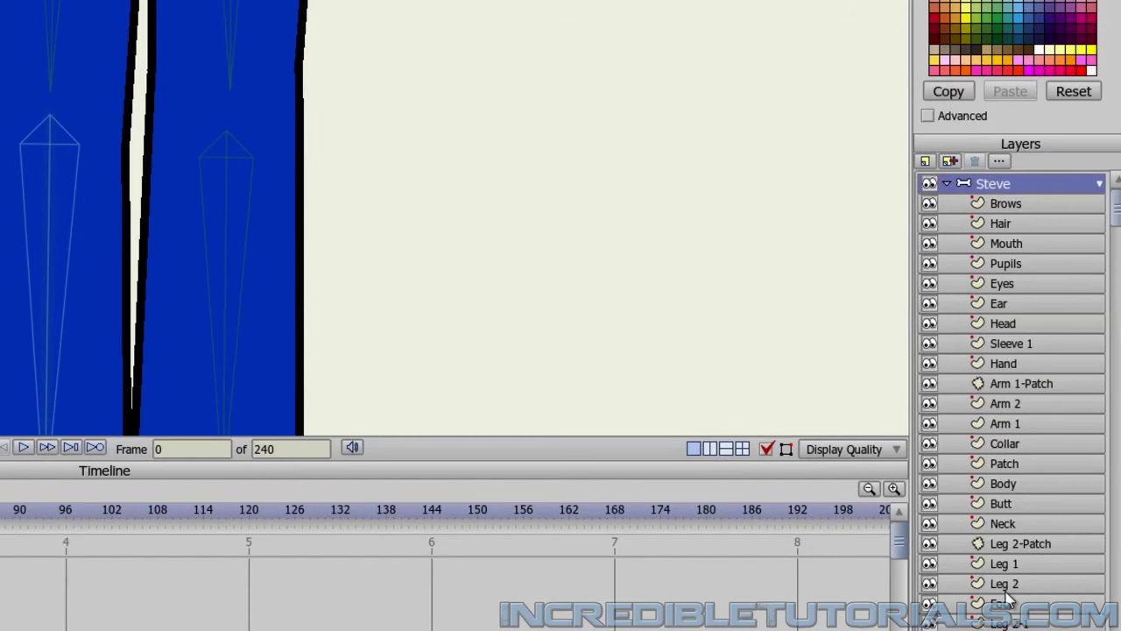
Step: Add a vector layer named Knee 1 directly above the Leg 2 layer
{"action": "left_click", "coordinate": [1005, 587]}
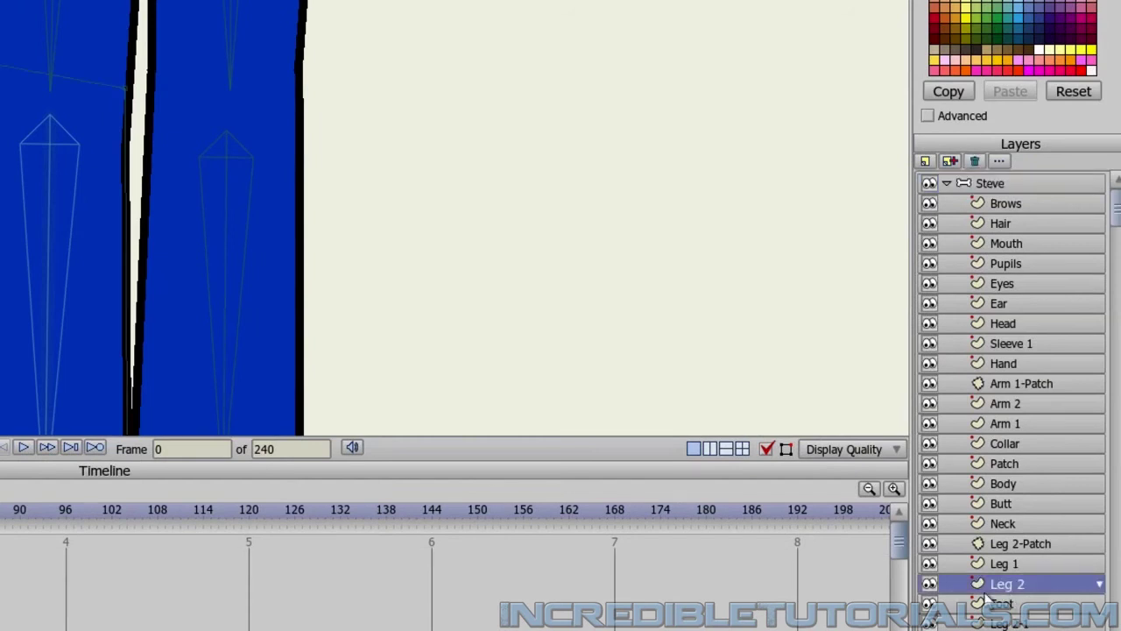
{"action": "left_click", "coordinate": [926, 161]}
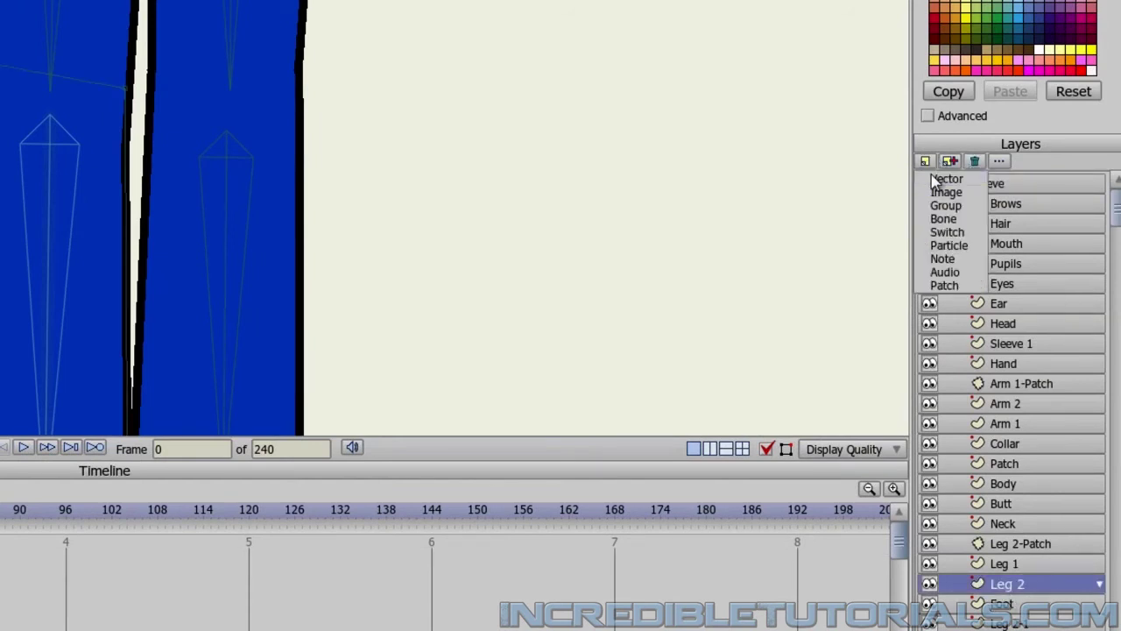
{"action": "left_click", "coordinate": [934, 180]}
{"action": "type", "text": "K"}
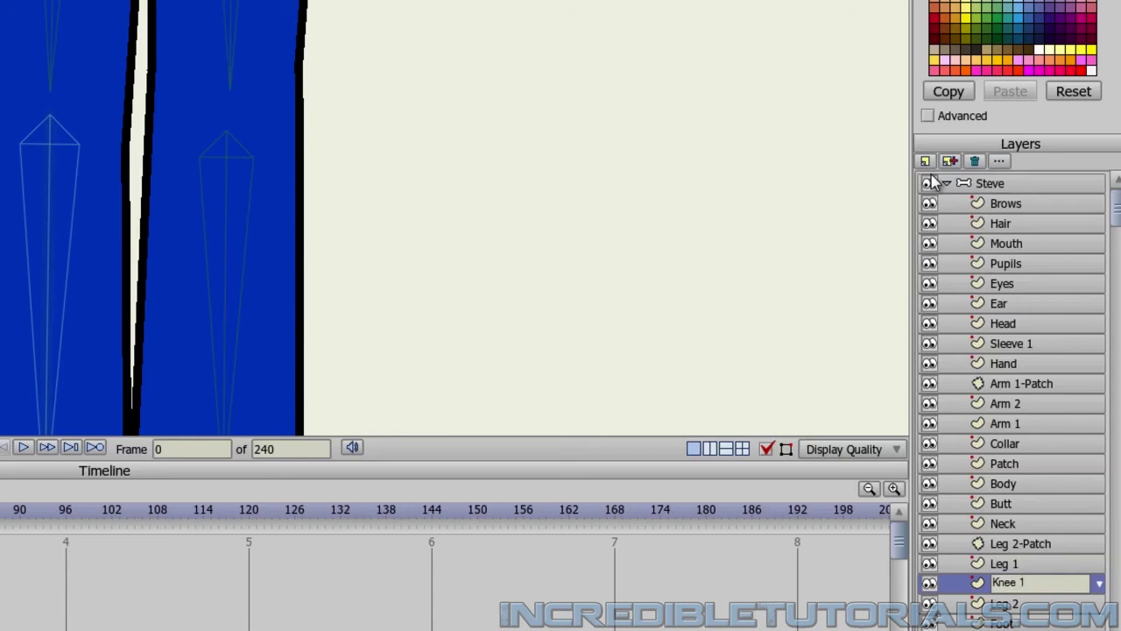
{"action": "type", "text": "nee 1"}
{"action": "key", "text": "Return"}
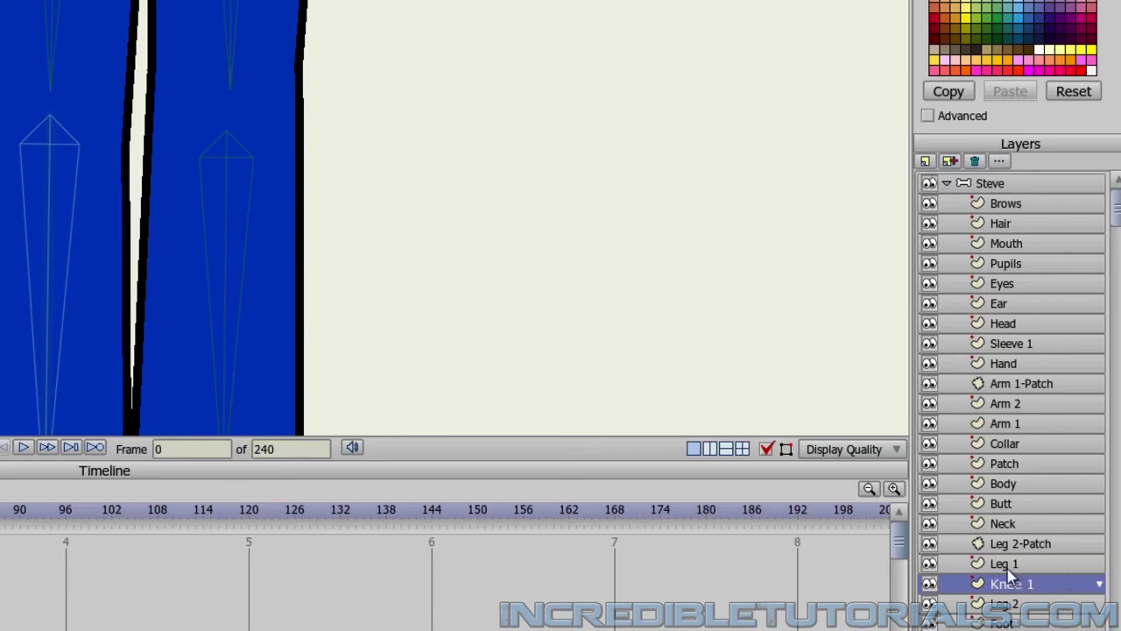
Step: On the Knee 1 layer, draw a filled and stroked oval spanning the width of the front knee
{"action": "left_click", "coordinate": [1029, 604]}
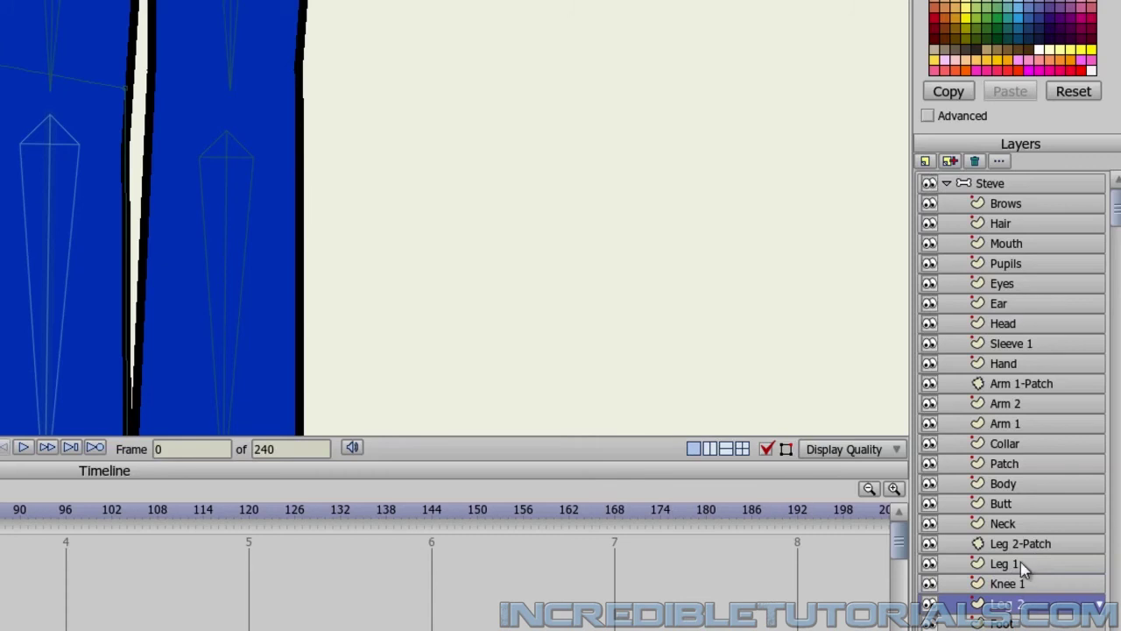
{"action": "left_click", "coordinate": [1025, 567]}
{"action": "left_click", "coordinate": [1030, 584]}
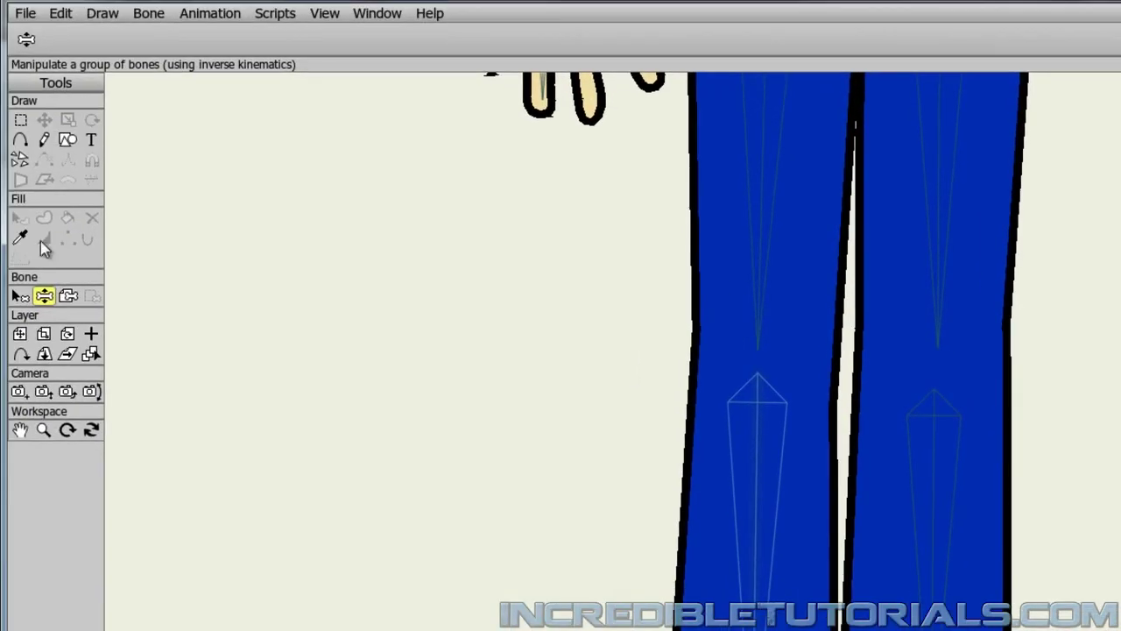
{"action": "left_click", "coordinate": [22, 238]}
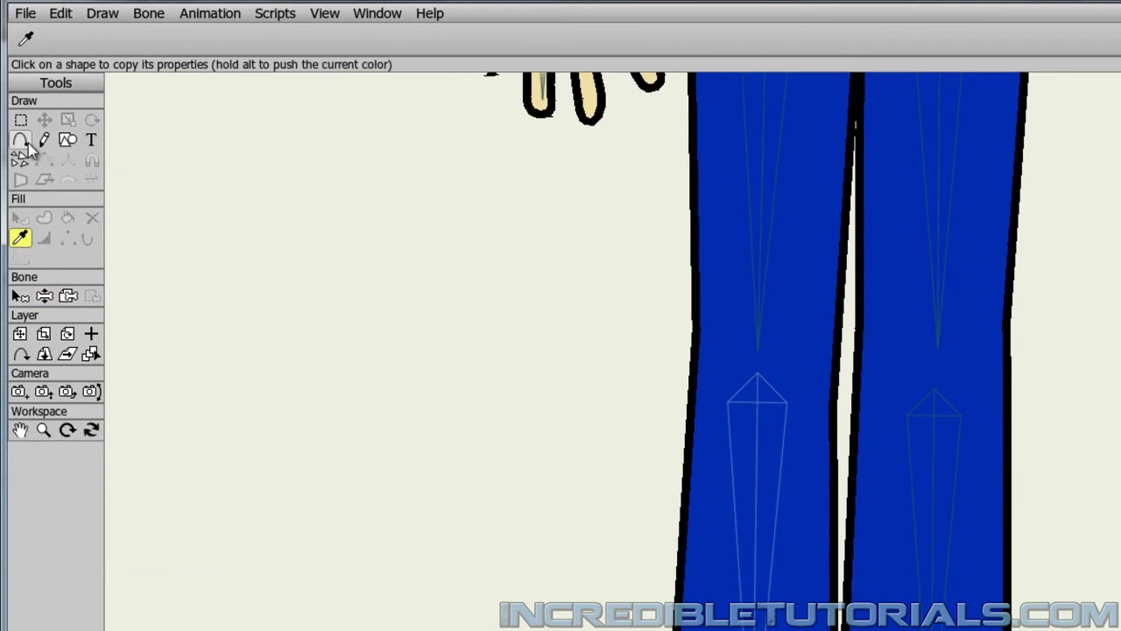
{"action": "left_click", "coordinate": [67, 139]}
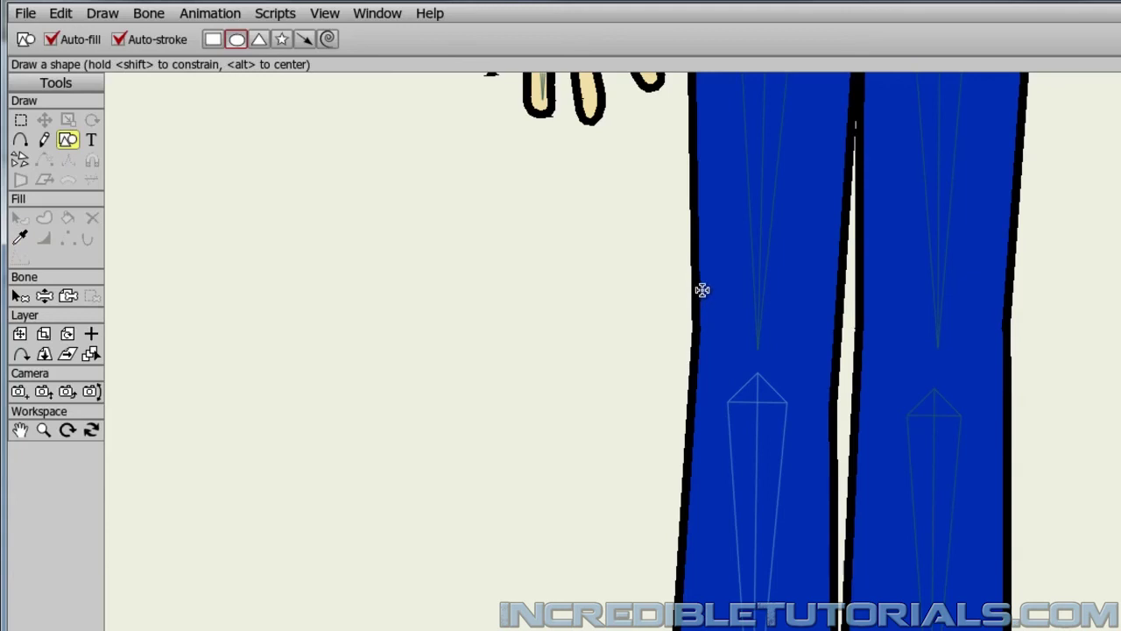
{"action": "mouse_move", "coordinate": [702, 287]}
{"action": "left_mouse_down"}
{"action": "mouse_move", "coordinate": [759, 330]}
{"action": "mouse_move", "coordinate": [814, 441]}
{"action": "mouse_move", "coordinate": [831, 429]}
{"action": "left_mouse_up"}
Step: Bind the Knee 1 layer to the front thigh bone and swing the front foot back to test the knee
{"action": "left_click", "coordinate": [43, 120]}
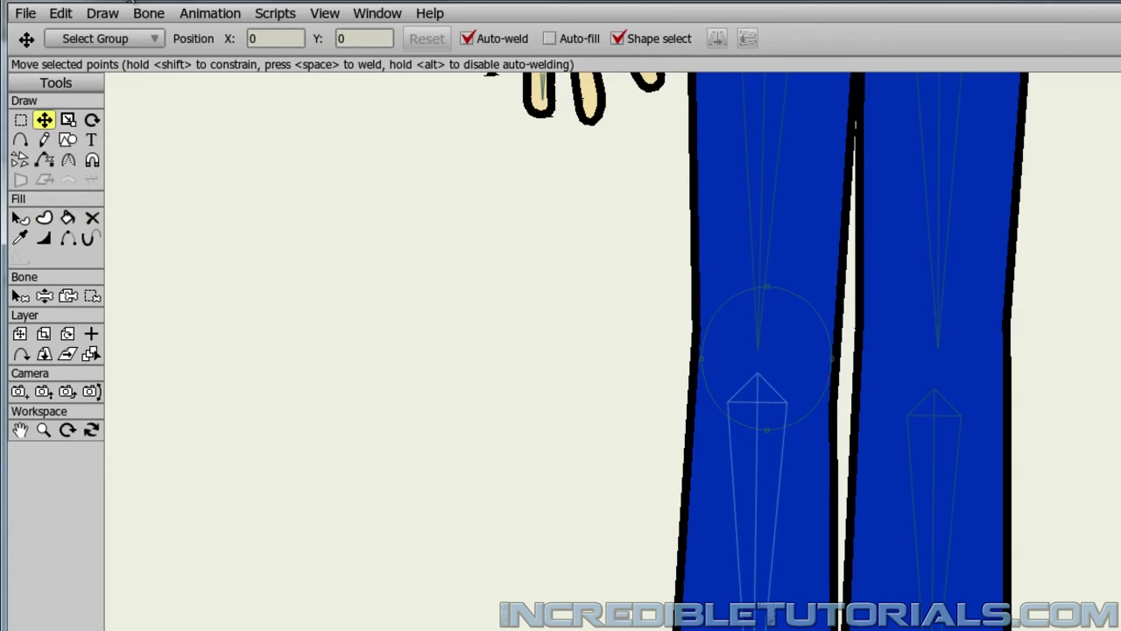
{"action": "left_click", "coordinate": [69, 298]}
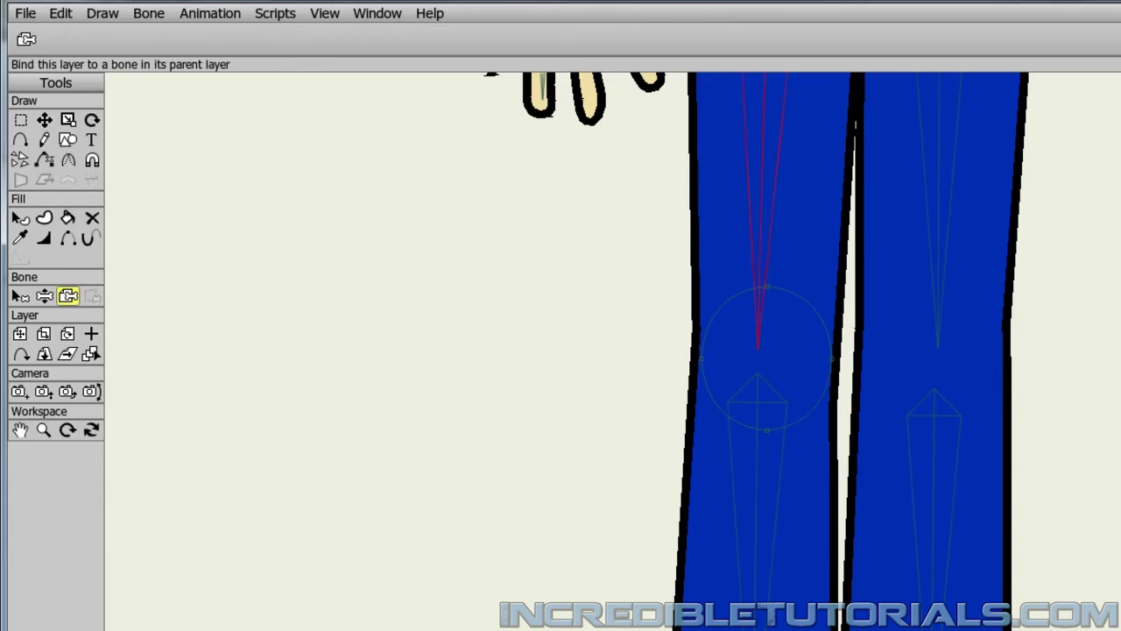
{"action": "scroll", "coordinate": [1023, 109], "scroll_direction": "down", "scroll_amount": 3}
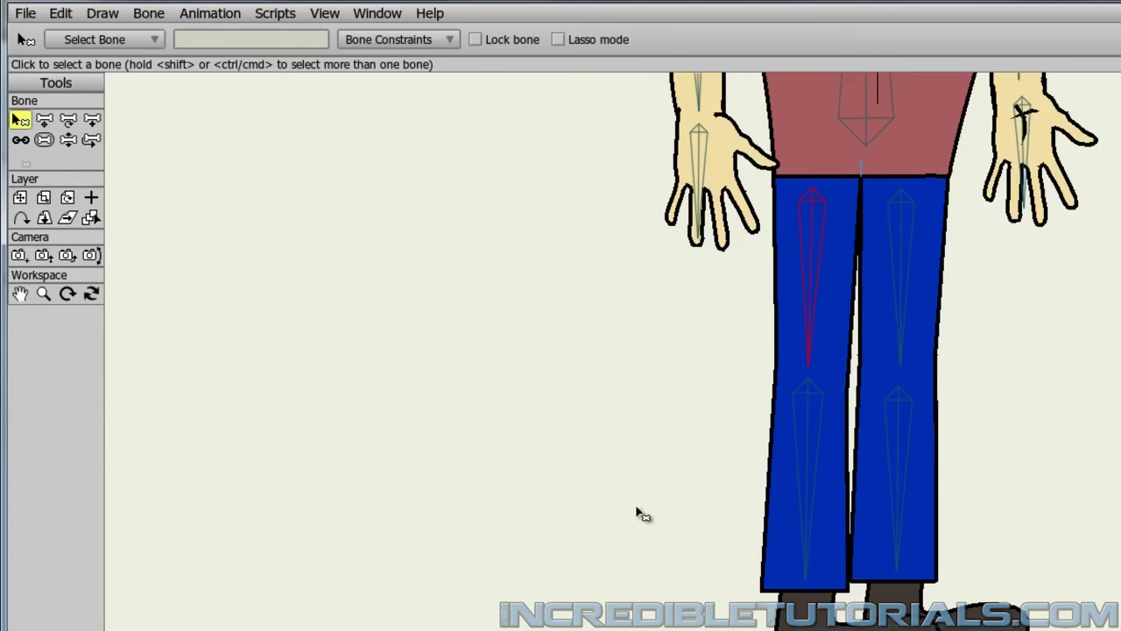
{"action": "left_click", "coordinate": [70, 145]}
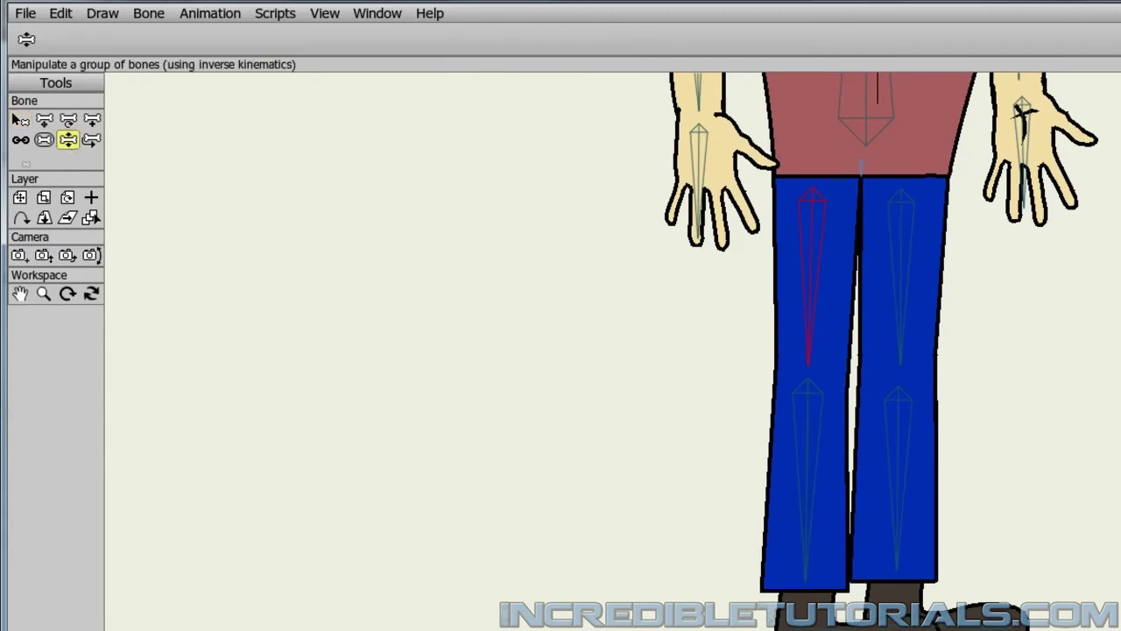
{"action": "left_click_drag", "start_coordinate": [806, 613], "coordinate": [546, 538]}
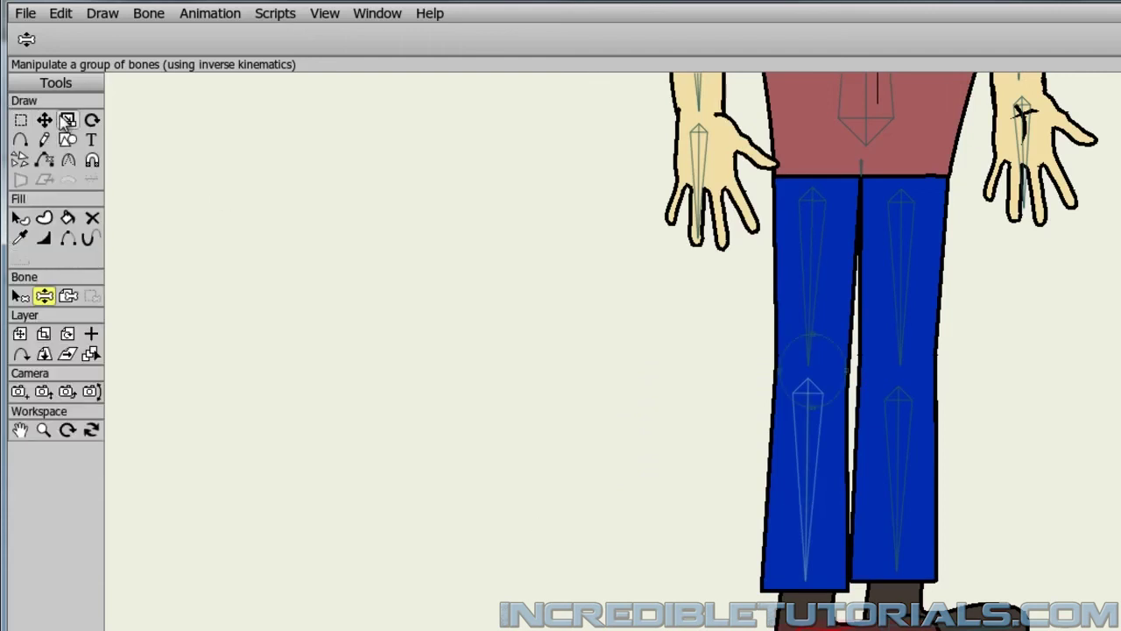
Step: Move the knee oval's two side points outward onto the leg outline and bend the front leg to check it
{"action": "left_click", "coordinate": [45, 122]}
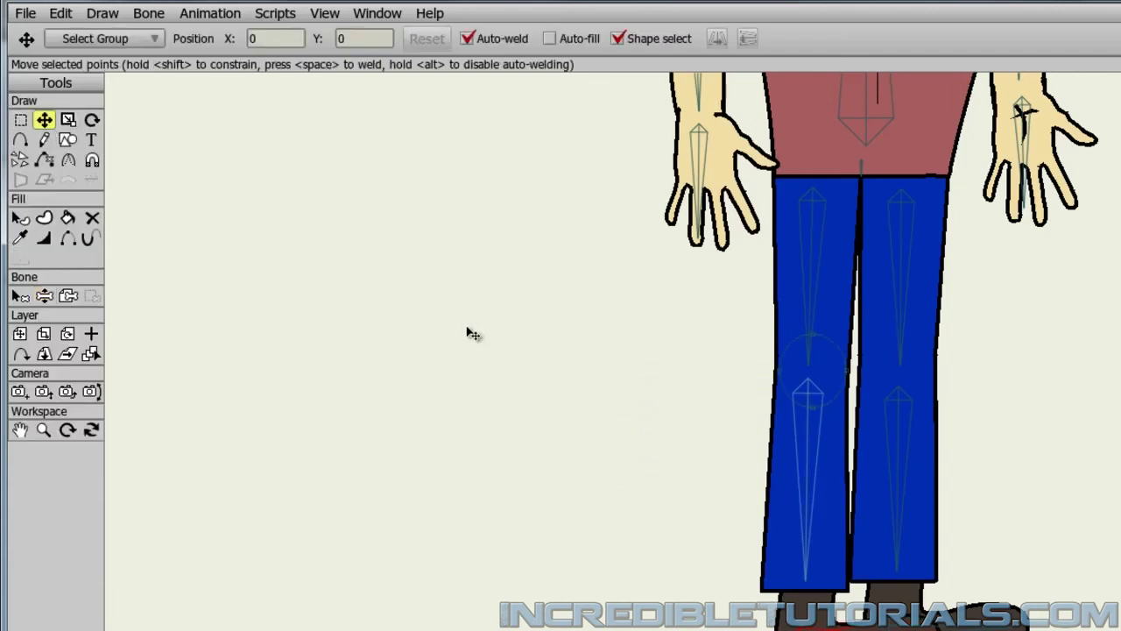
{"action": "left_click", "coordinate": [775, 371]}
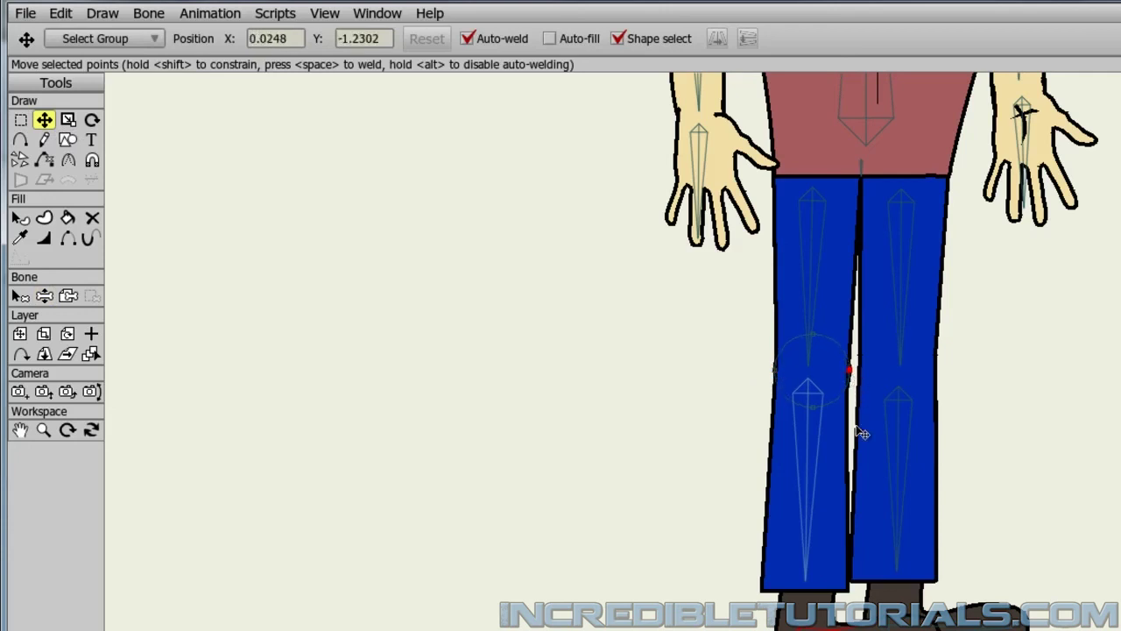
{"action": "left_click", "coordinate": [721, 450]}
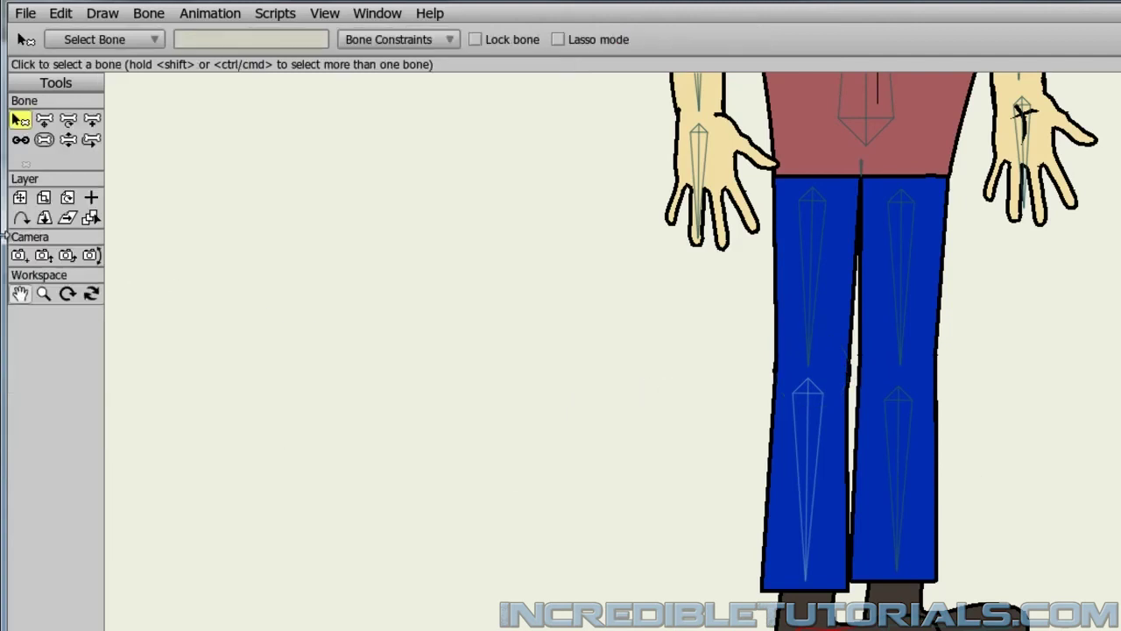
{"action": "left_click", "coordinate": [68, 140]}
{"action": "left_click_drag", "start_coordinate": [801, 613], "coordinate": [591, 623]}
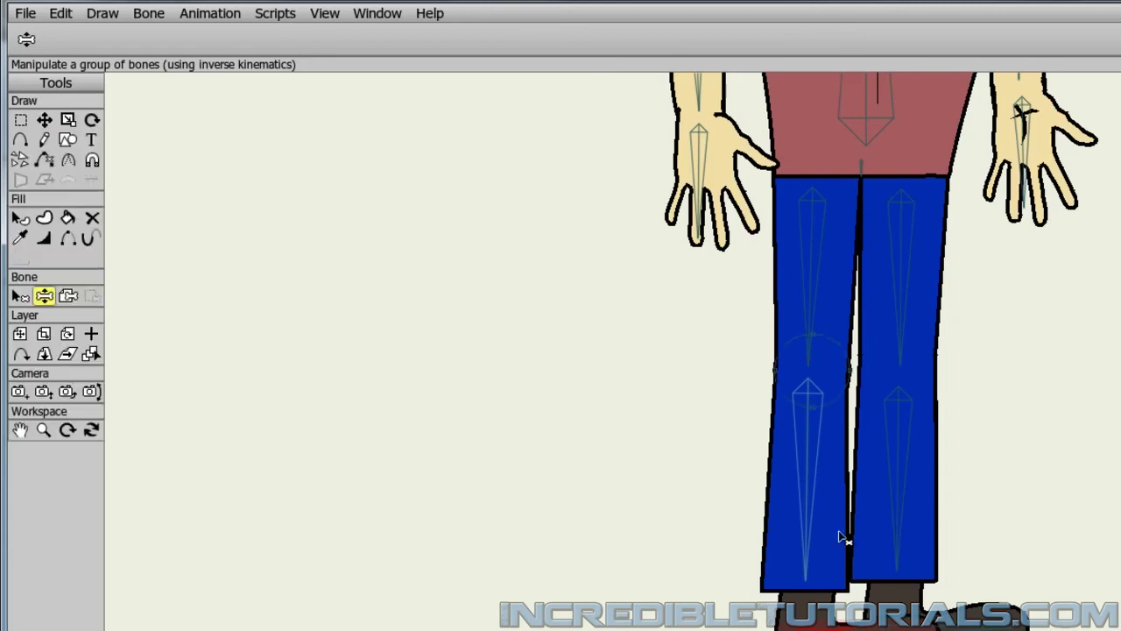
Step: Pull the knee oval's side points slightly inward and lower its bottom point to about X -0.07, Y -1.33
{"action": "scroll", "coordinate": [841, 532], "scroll_direction": "up", "scroll_amount": 5}
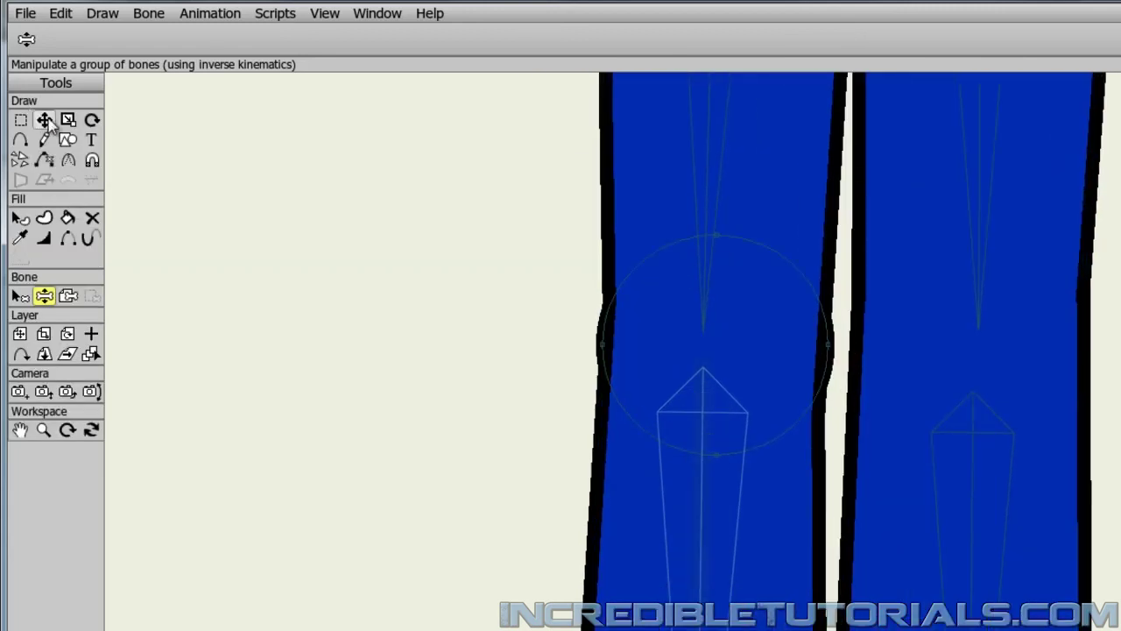
{"action": "left_click", "coordinate": [44, 120]}
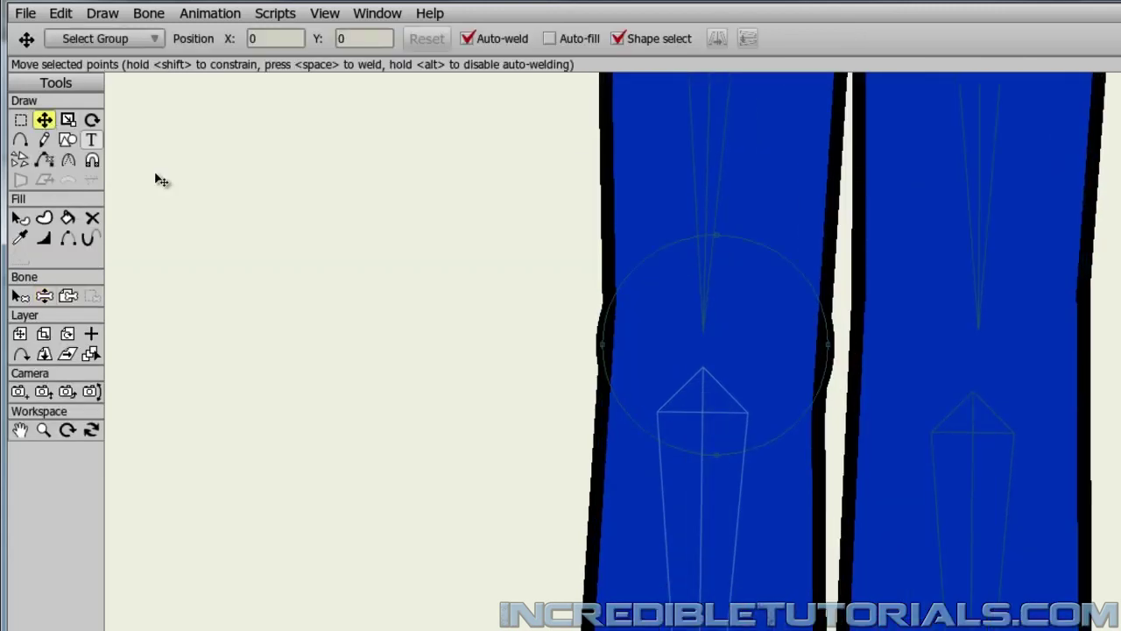
{"action": "left_click", "coordinate": [823, 348]}
{"action": "left_click", "coordinate": [500, 368]}
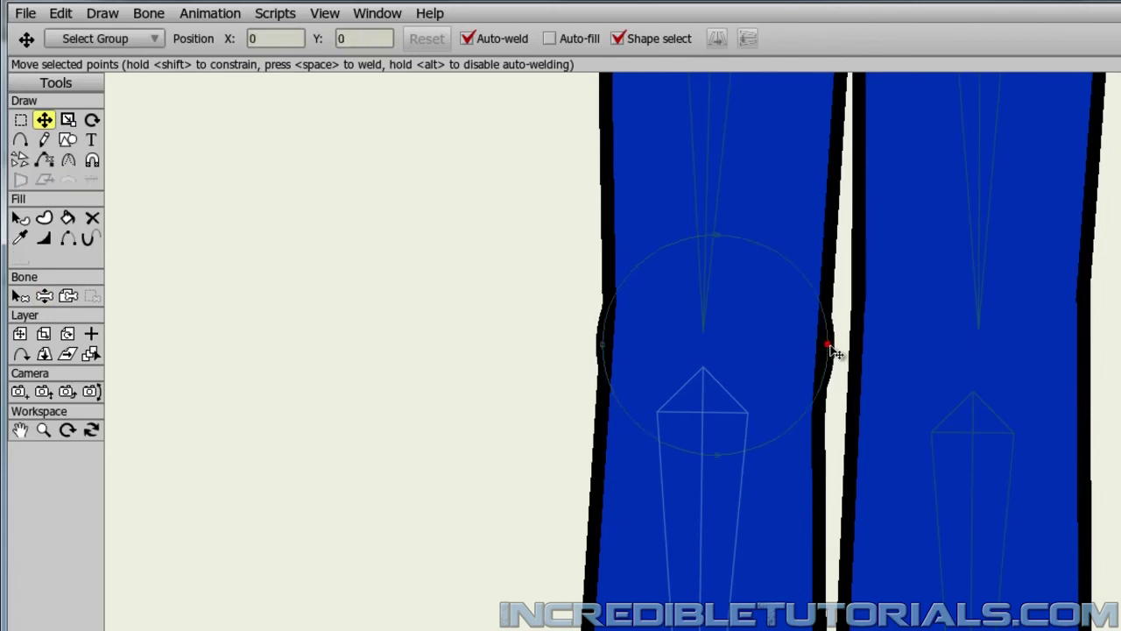
{"action": "left_click_drag", "start_coordinate": [826, 351], "coordinate": [823, 347]}
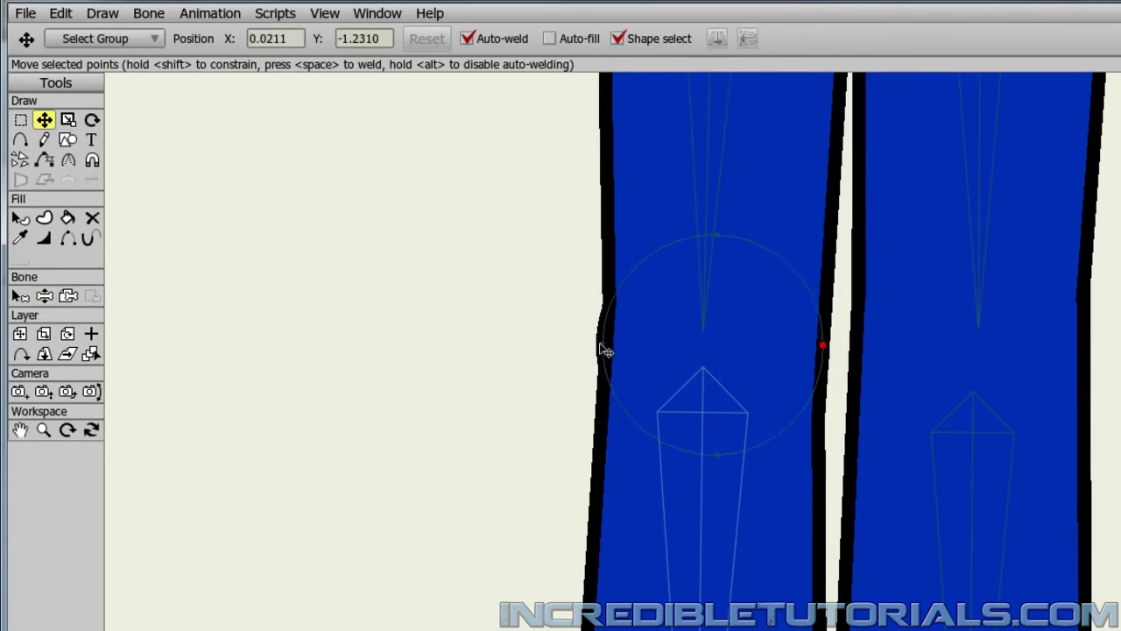
{"action": "left_click_drag", "start_coordinate": [719, 454], "coordinate": [717, 482]}
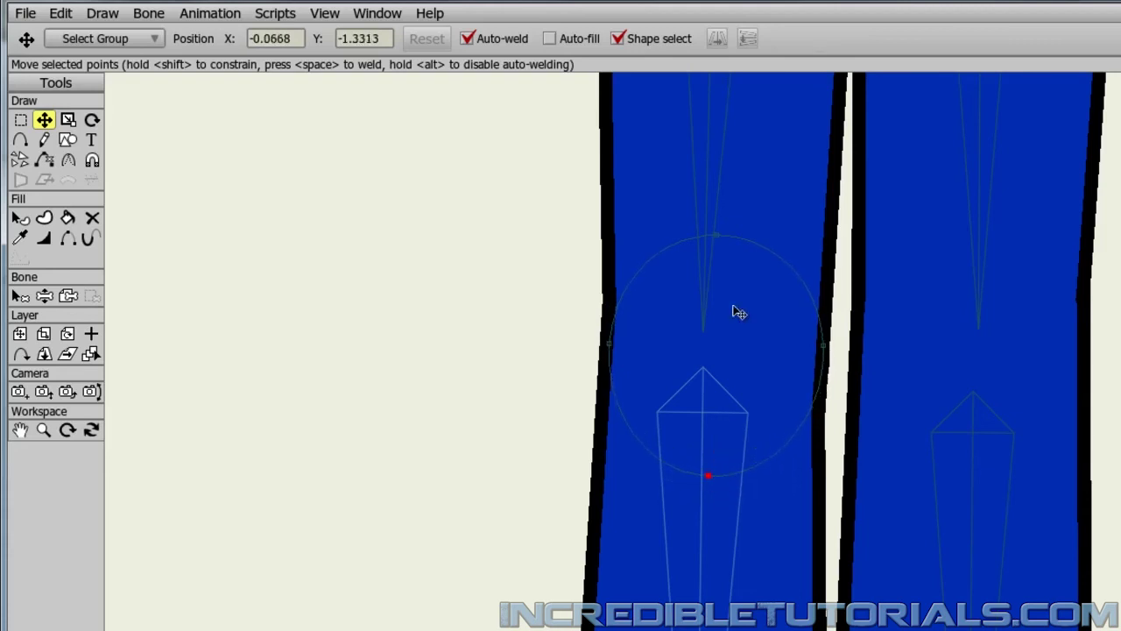
{"action": "left_click", "coordinate": [306, 236]}
{"action": "scroll", "coordinate": [815, 441], "scroll_direction": "down", "scroll_amount": 3}
{"action": "scroll", "coordinate": [799, 441], "scroll_direction": "down", "scroll_amount": 2}
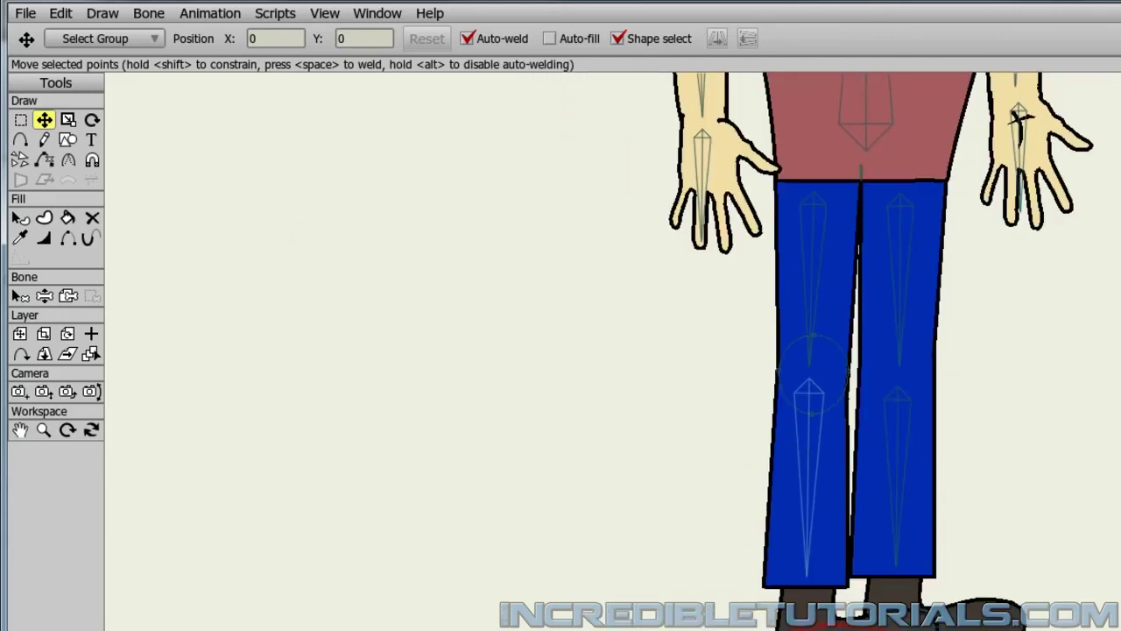
Step: On the Steve bone layer, bend the front leg through several poses to inspect the knee, and undo the pose
{"action": "left_click", "coordinate": [67, 139]}
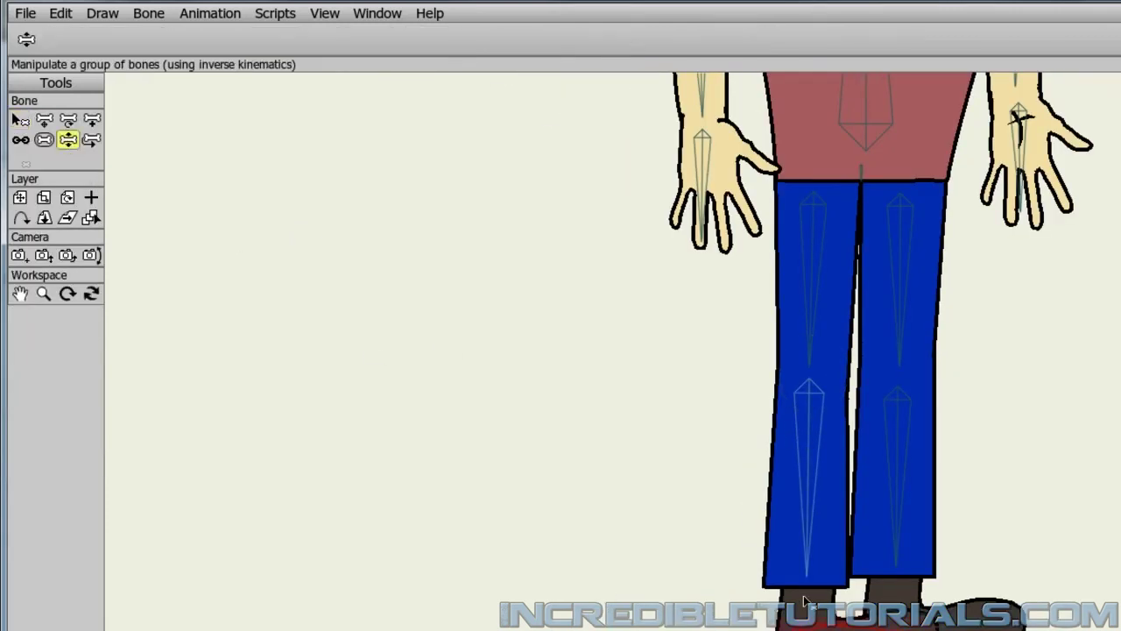
{"action": "left_click_drag", "start_coordinate": [793, 613], "coordinate": [468, 478]}
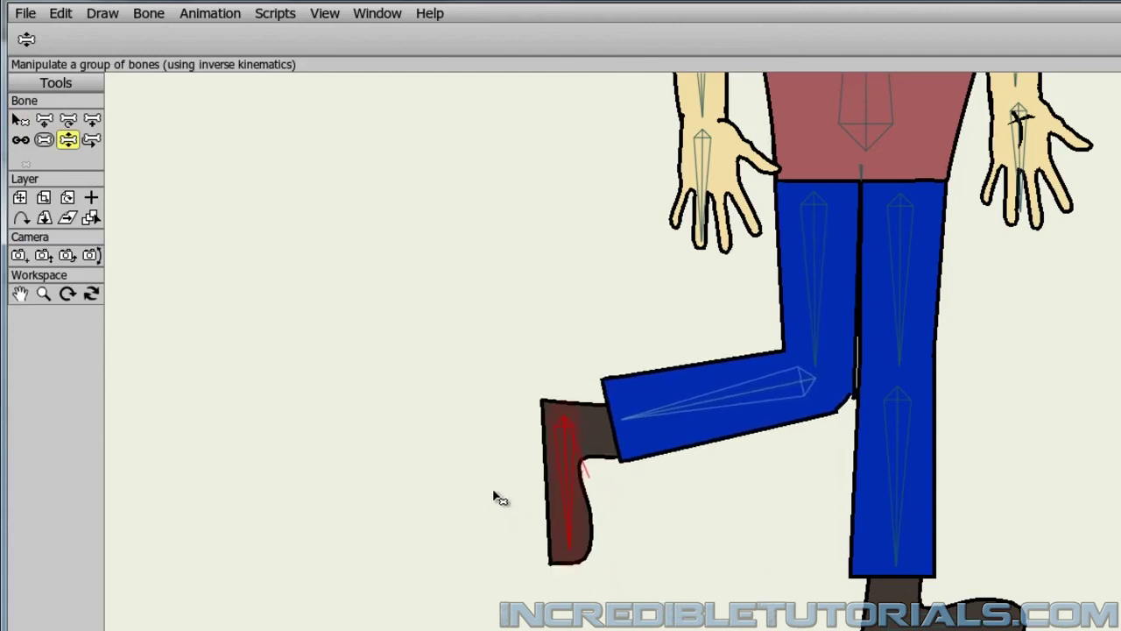
{"action": "left_click_drag", "start_coordinate": [548, 520], "coordinate": [530, 592]}
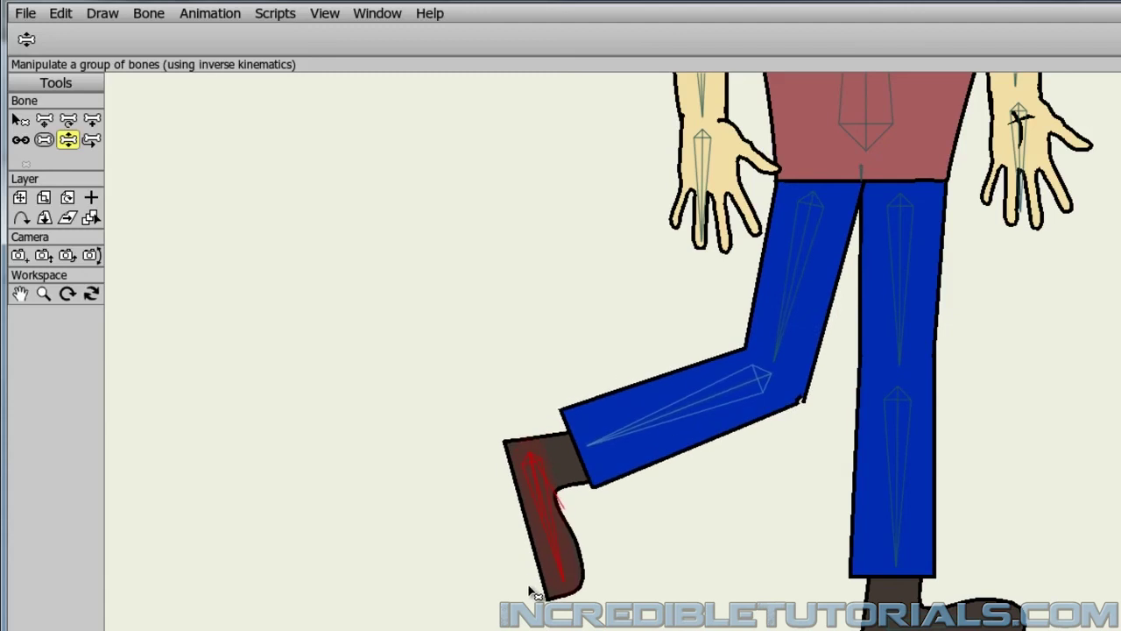
{"action": "key", "text": "ctrl+z"}
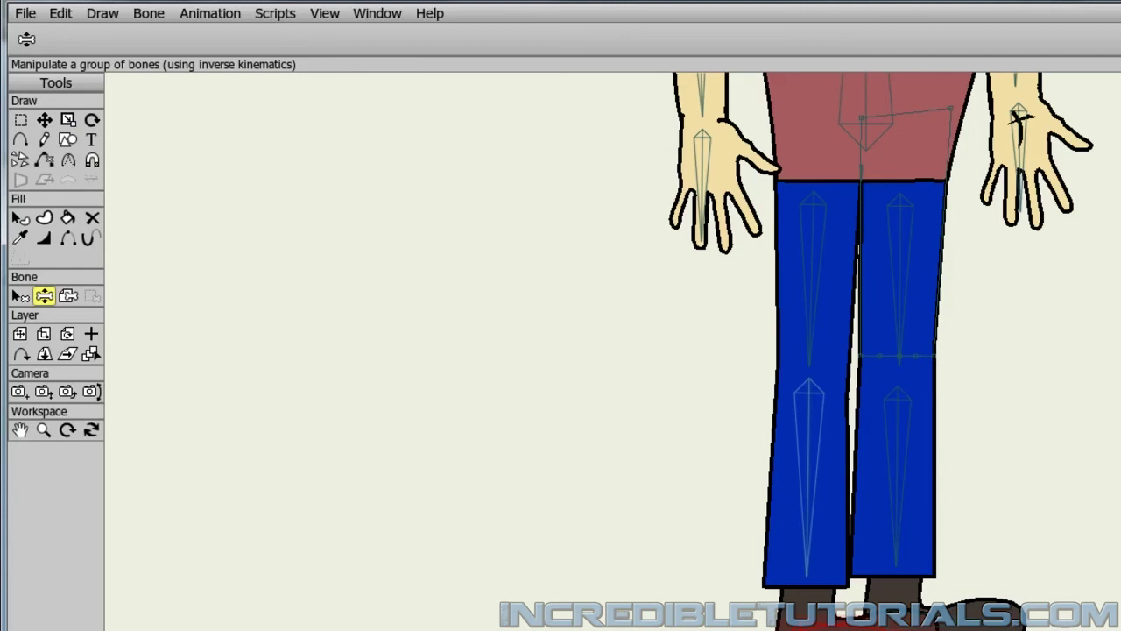
Step: On the front thigh layer, raise the inner bottom corner point to about X -0.06, Y -1.75
{"action": "left_click_drag", "start_coordinate": [861, 356], "coordinate": [846, 398]}
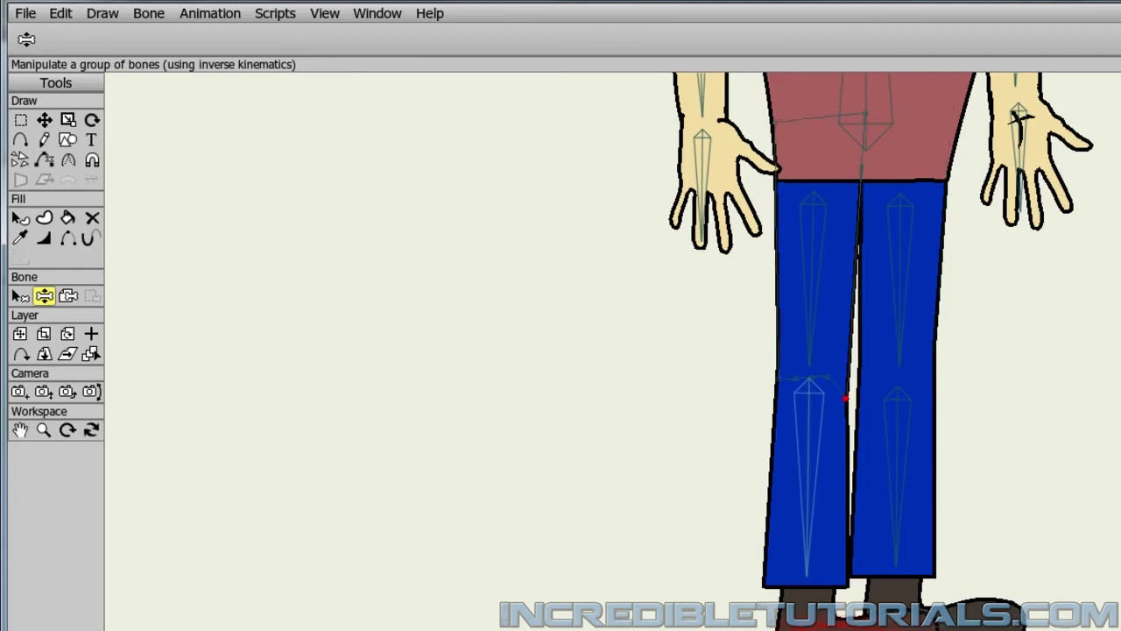
{"action": "scroll", "coordinate": [996, 459], "scroll_direction": "up", "scroll_amount": 4}
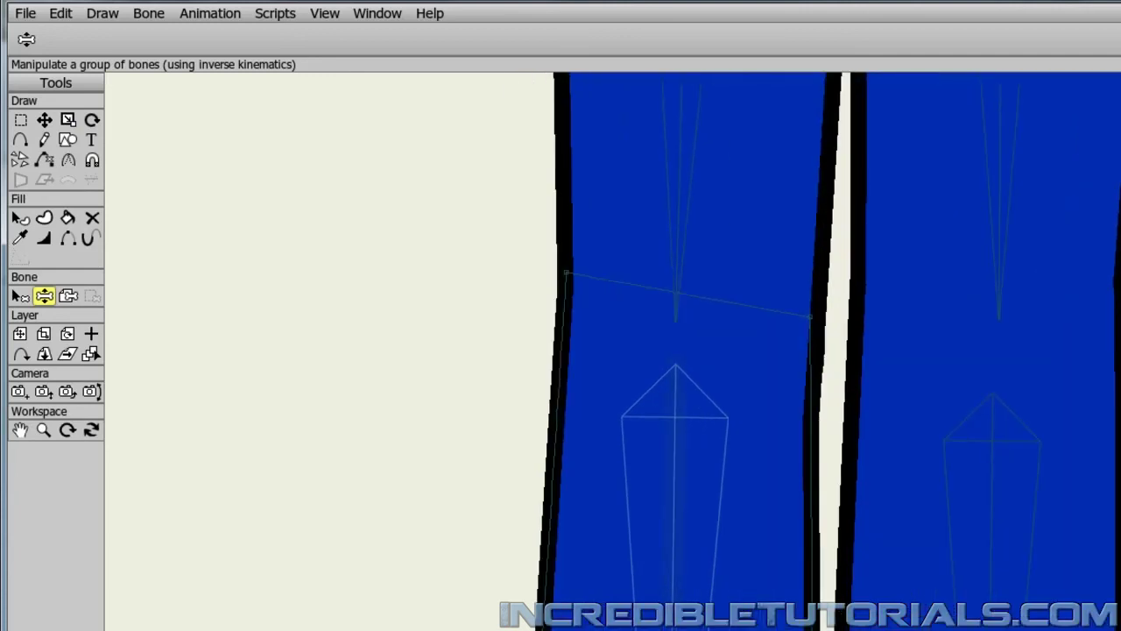
{"action": "left_click_drag", "start_coordinate": [811, 317], "coordinate": [808, 438]}
{"action": "key", "text": "t"}
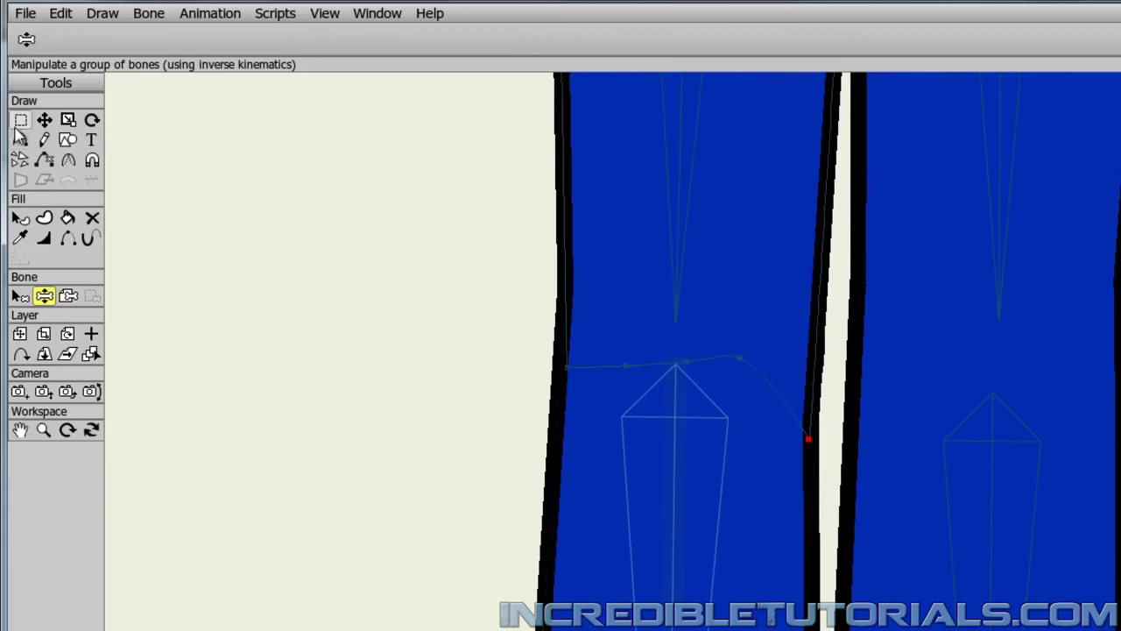
{"action": "left_click", "coordinate": [128, 222]}
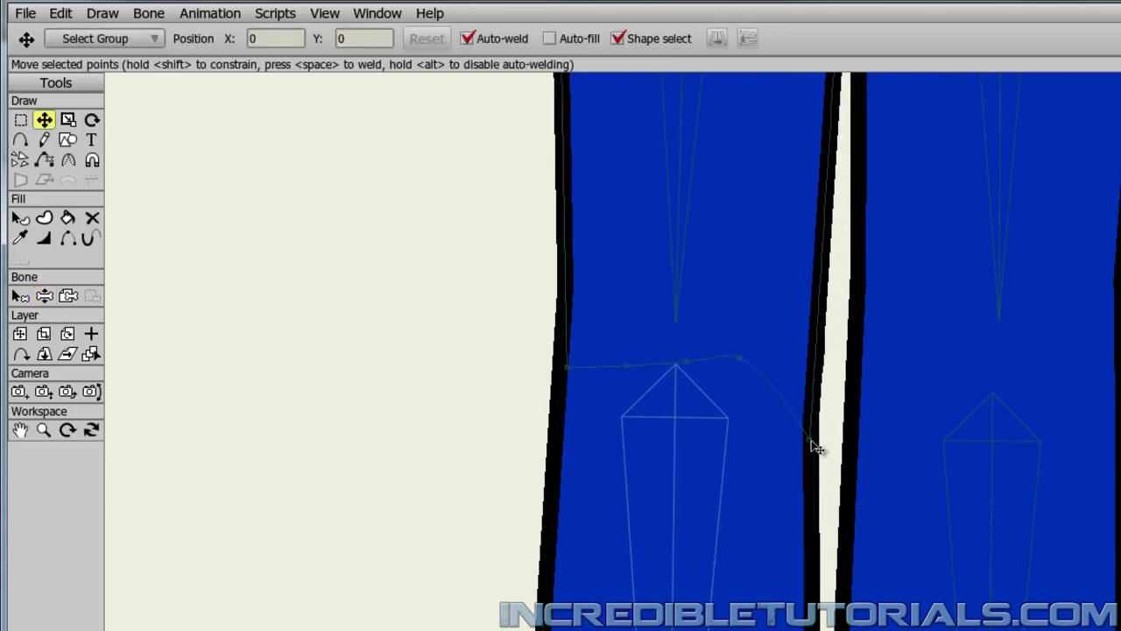
{"action": "left_click_drag", "start_coordinate": [808, 440], "coordinate": [815, 392]}
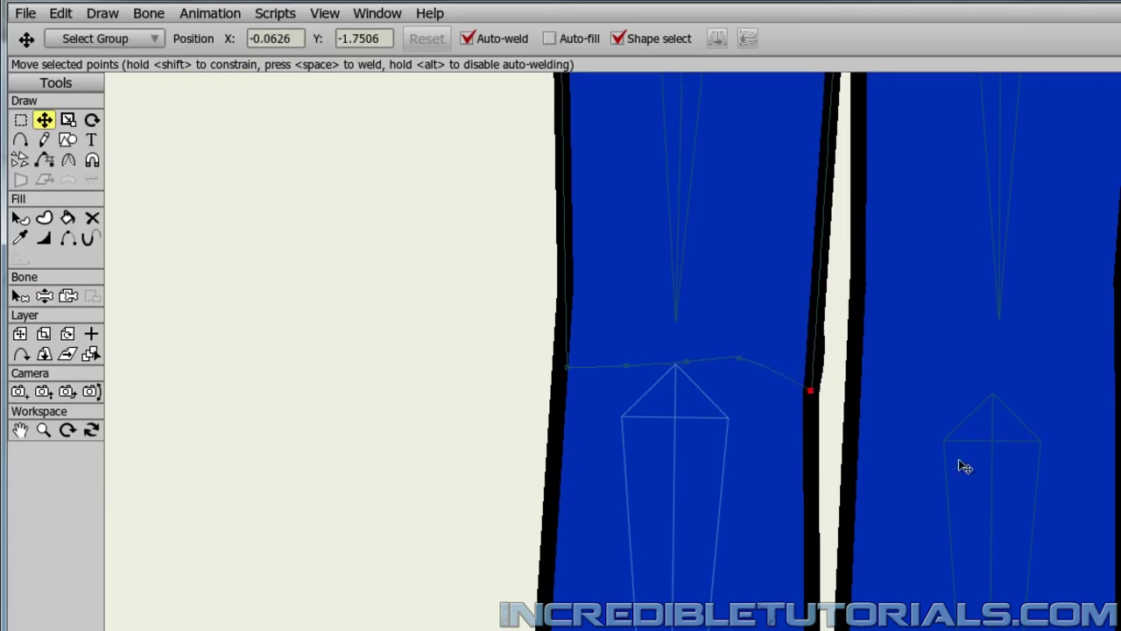
Step: Return to the Steve bone layer and swing the front foot far back to check the corrected thigh corner
{"action": "scroll", "coordinate": [984, 496], "scroll_direction": "down", "scroll_amount": 3}
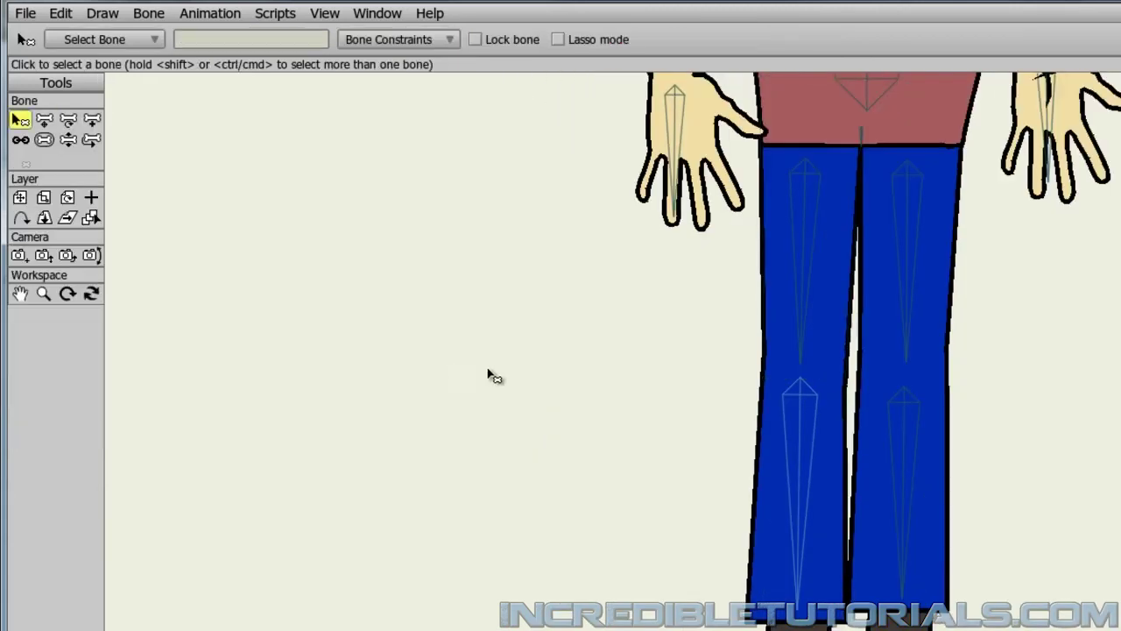
{"action": "left_click", "coordinate": [68, 140]}
{"action": "left_click_drag", "start_coordinate": [793, 618], "coordinate": [388, 503]}
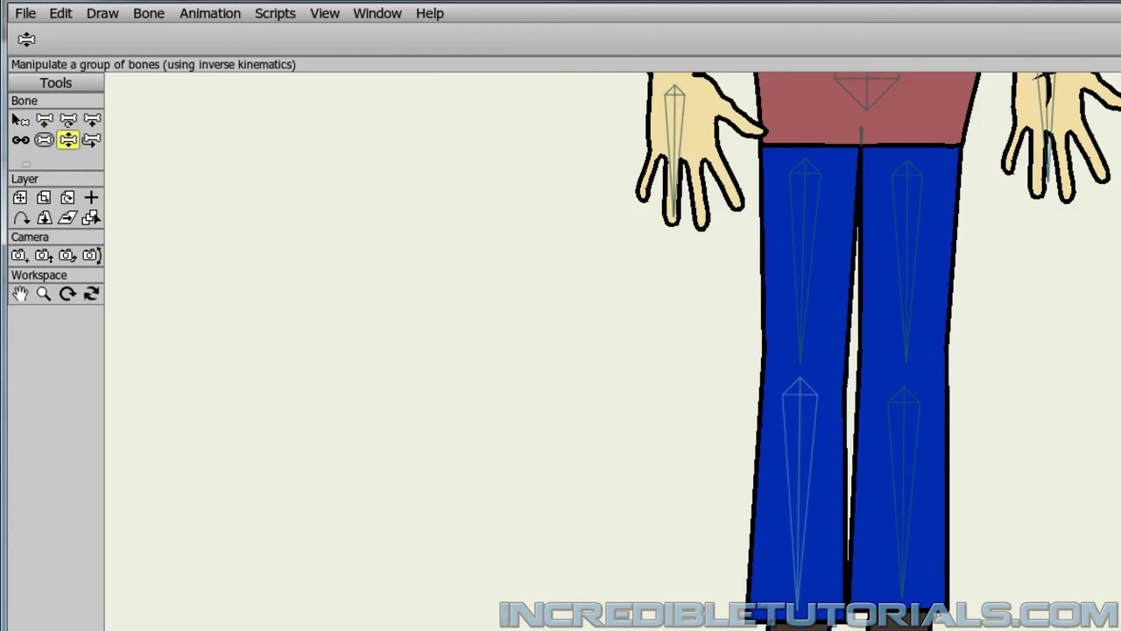
Step: On the front lower-leg layer, nudge the inner top corner point slightly inward at the knee
{"action": "scroll", "coordinate": [1049, 543], "scroll_direction": "up", "scroll_amount": 5}
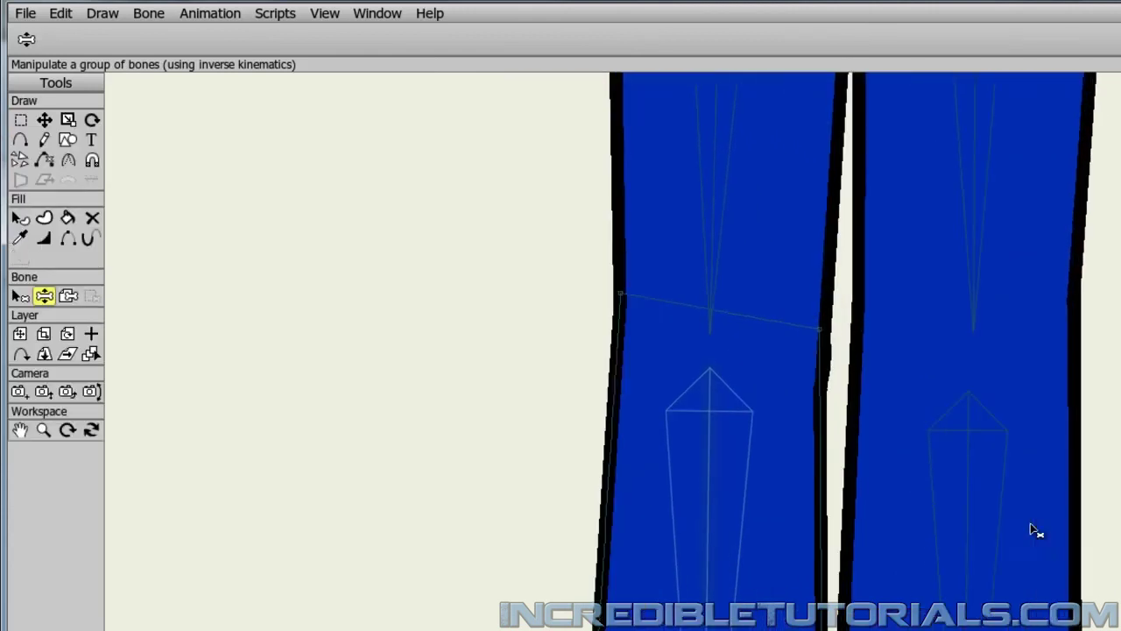
{"action": "left_click", "coordinate": [43, 120]}
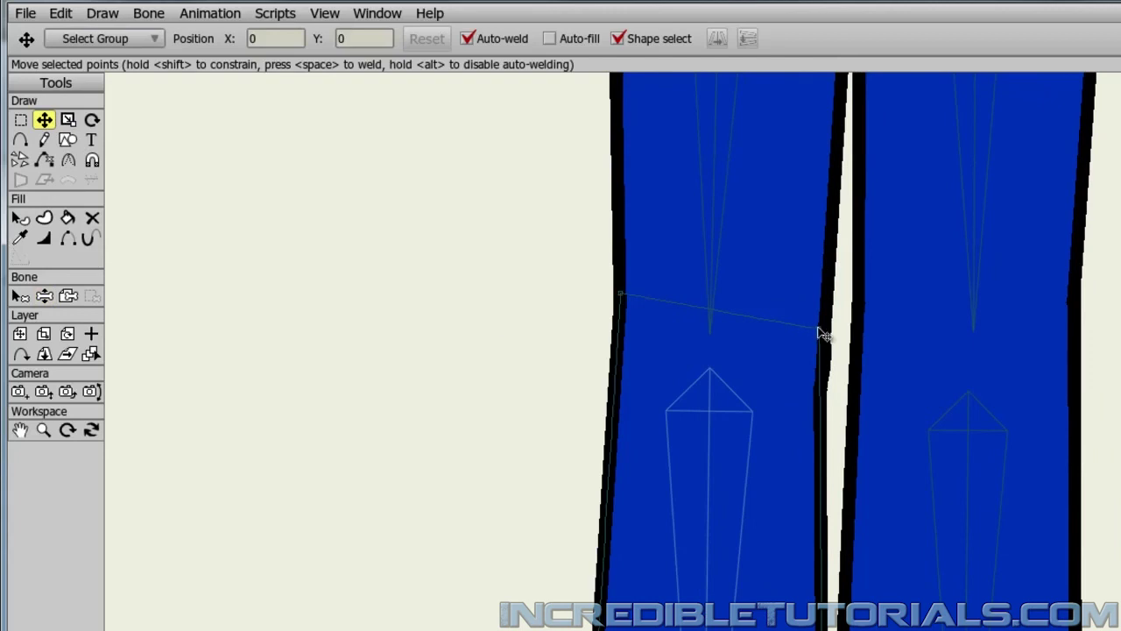
{"action": "mouse_move", "coordinate": [819, 332]}
{"action": "left_mouse_down"}
{"action": "mouse_move", "coordinate": [833, 345]}
{"action": "mouse_move", "coordinate": [816, 330]}
{"action": "left_mouse_up"}
{"action": "left_click", "coordinate": [486, 445]}
{"action": "scroll", "coordinate": [486, 445], "scroll_direction": "down", "scroll_amount": 5}
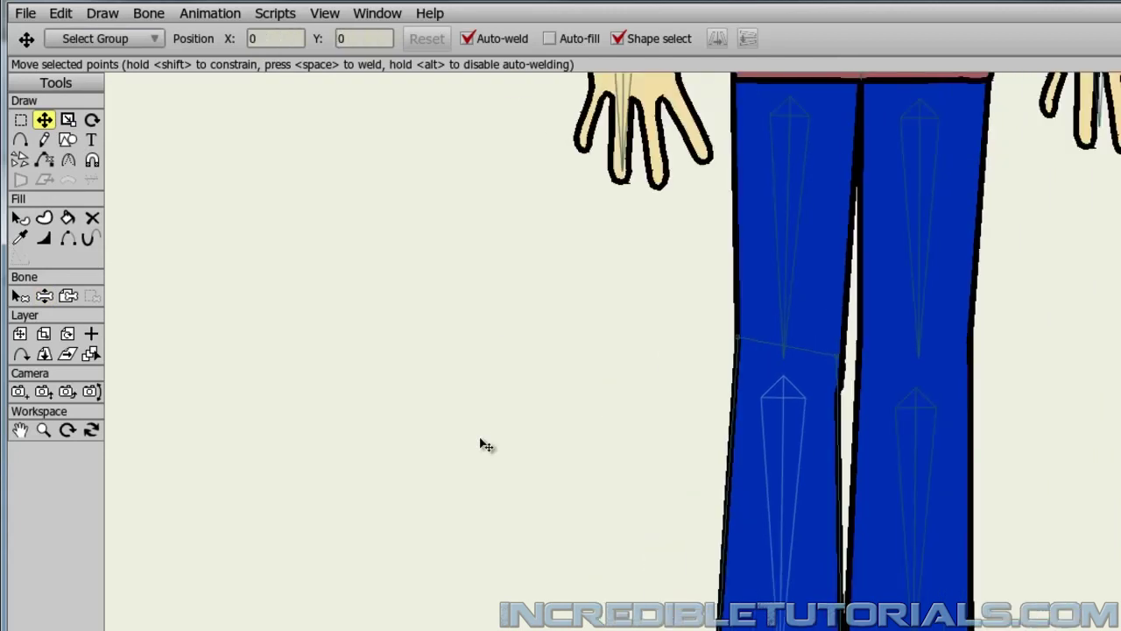
Step: On the Steve bone layer, swing the front foot far back twice to inspect the knee, undoing each pose
{"action": "left_click", "coordinate": [44, 295]}
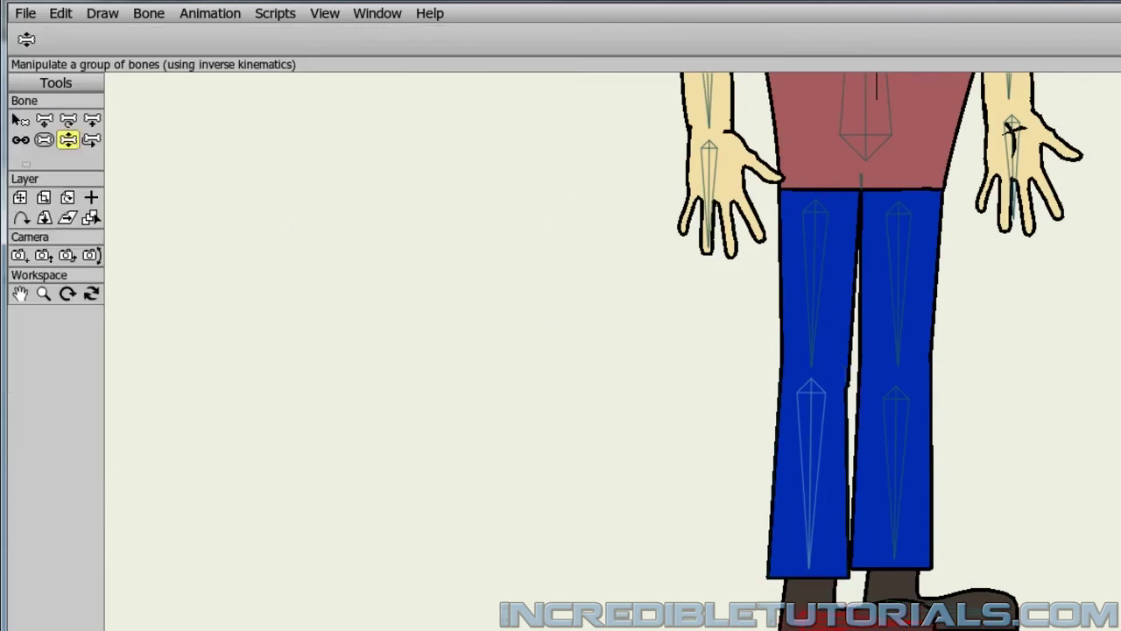
{"action": "left_click_drag", "start_coordinate": [810, 604], "coordinate": [520, 561]}
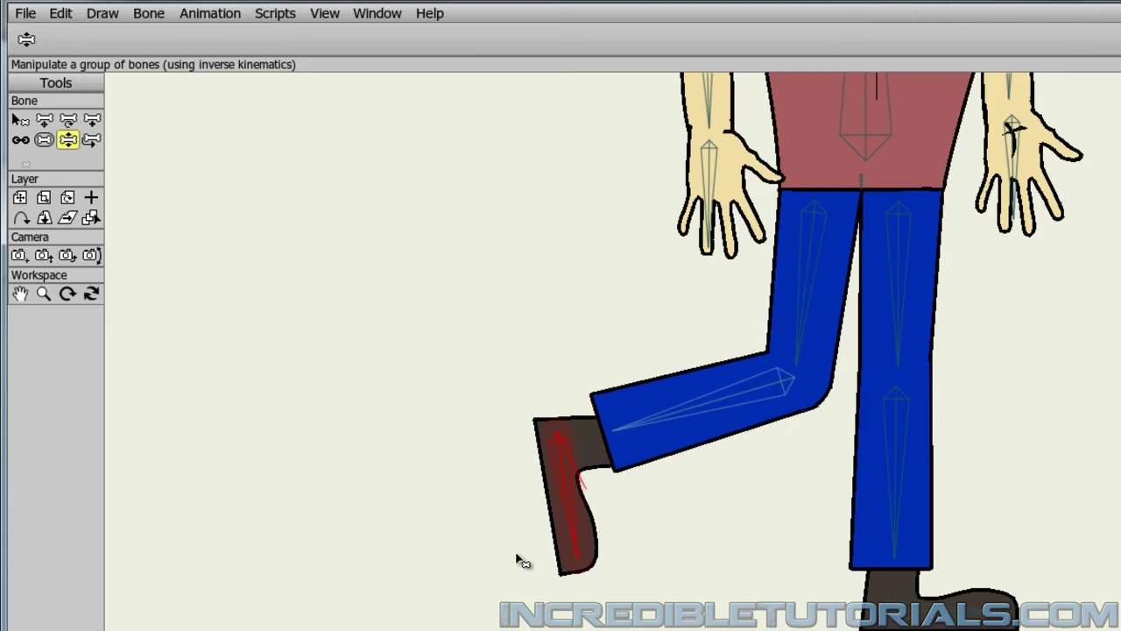
{"action": "key", "text": "ctrl+z"}
{"action": "left_click_drag", "start_coordinate": [854, 605], "coordinate": [560, 568]}
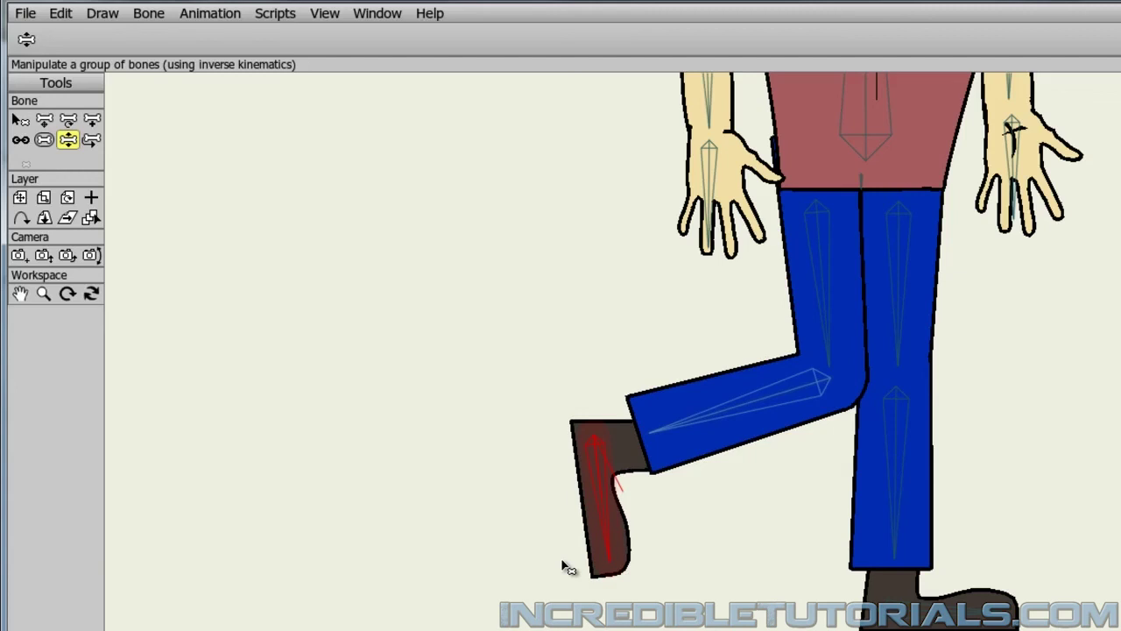
{"action": "key", "text": "ctrl+z"}
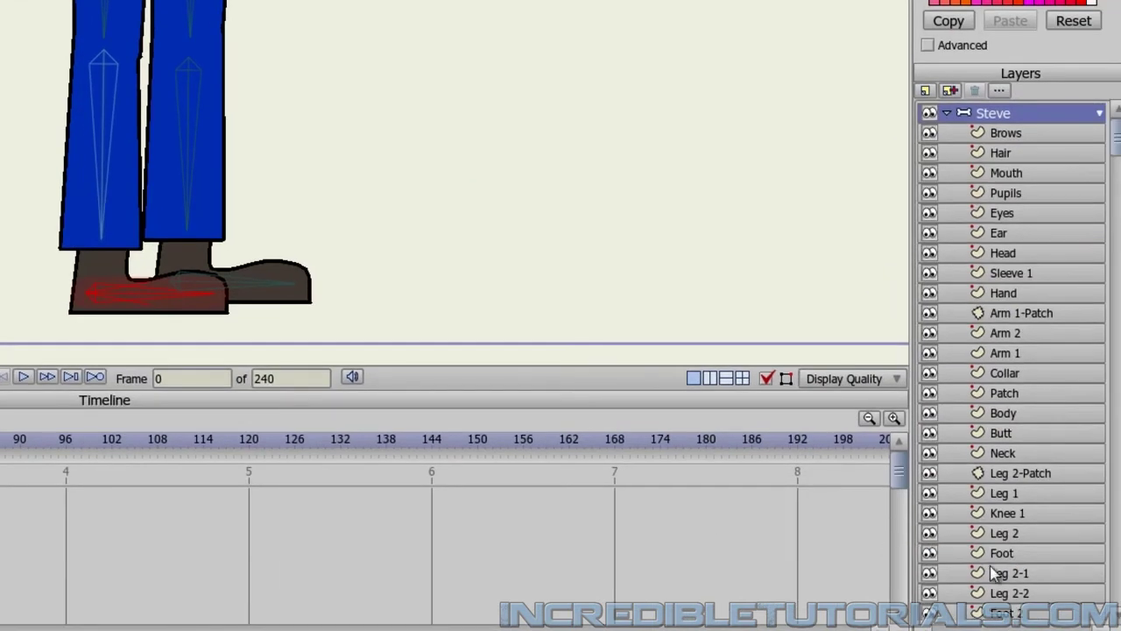
Step: Add a patch layer above Leg 2-1 with Leg 2-2 as its target
{"action": "left_click", "coordinate": [994, 574]}
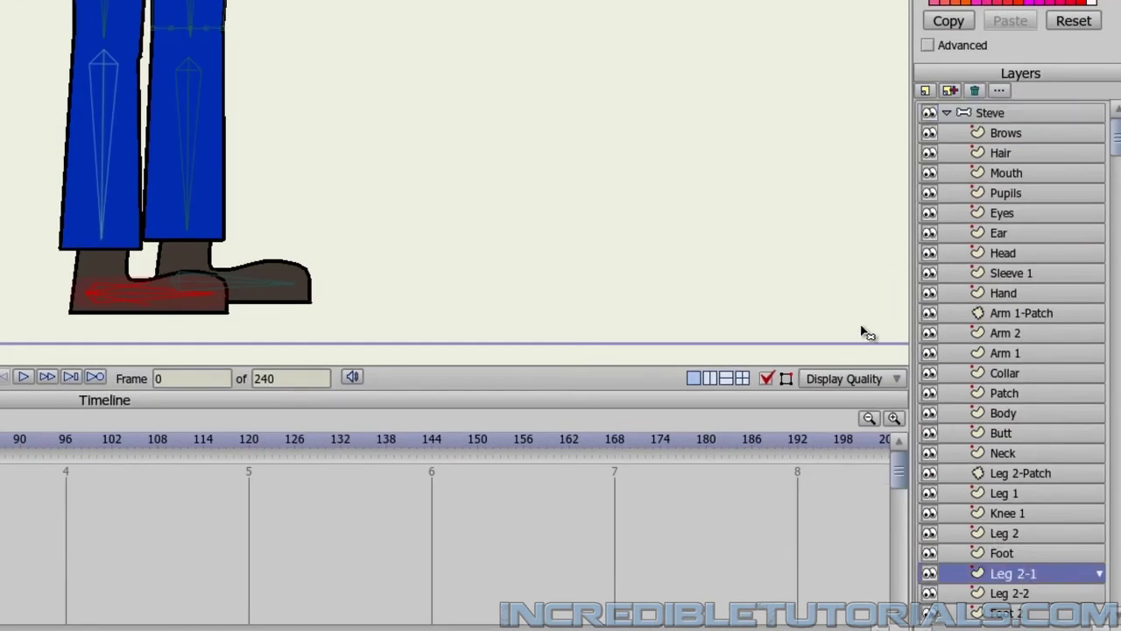
{"action": "scroll", "coordinate": [988, 515], "scroll_direction": "down", "scroll_amount": 2}
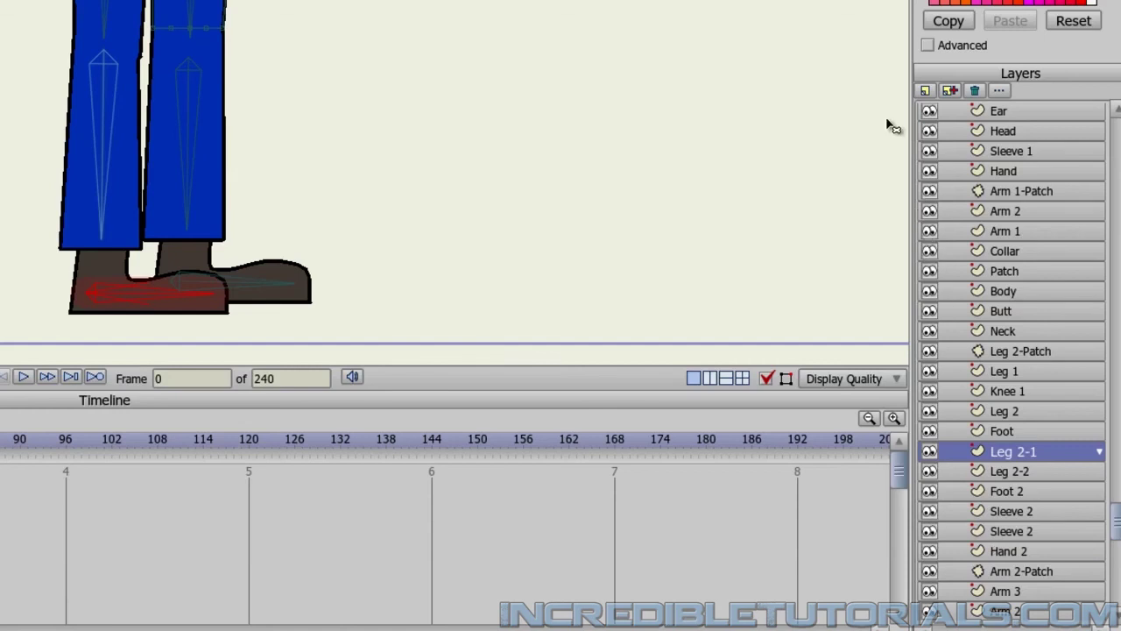
{"action": "left_click", "coordinate": [926, 91]}
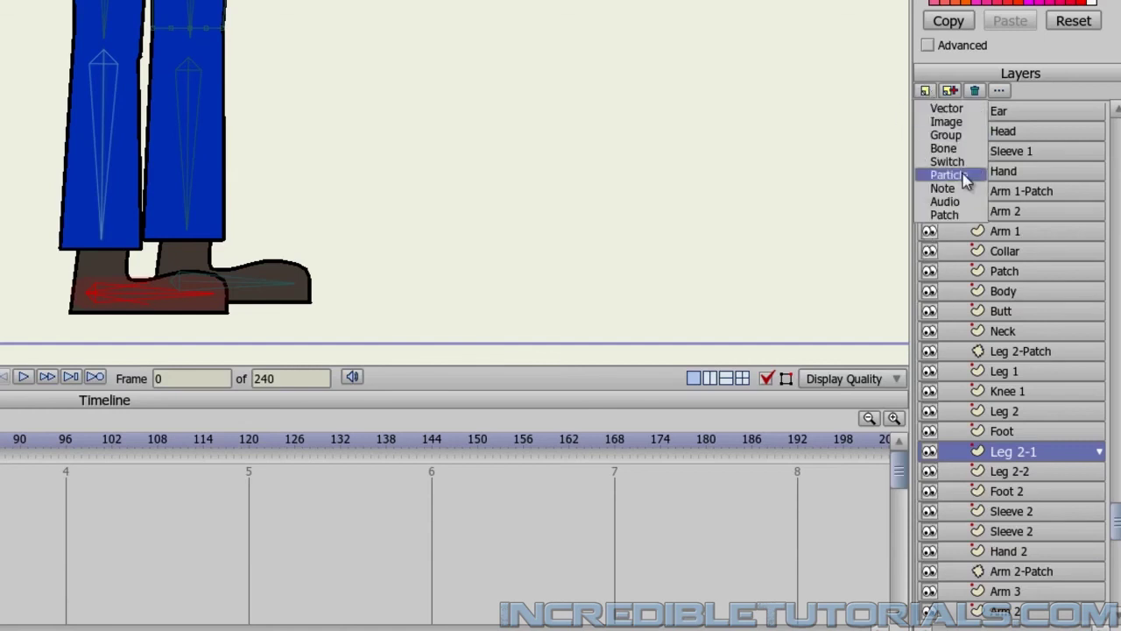
{"action": "left_click", "coordinate": [968, 213]}
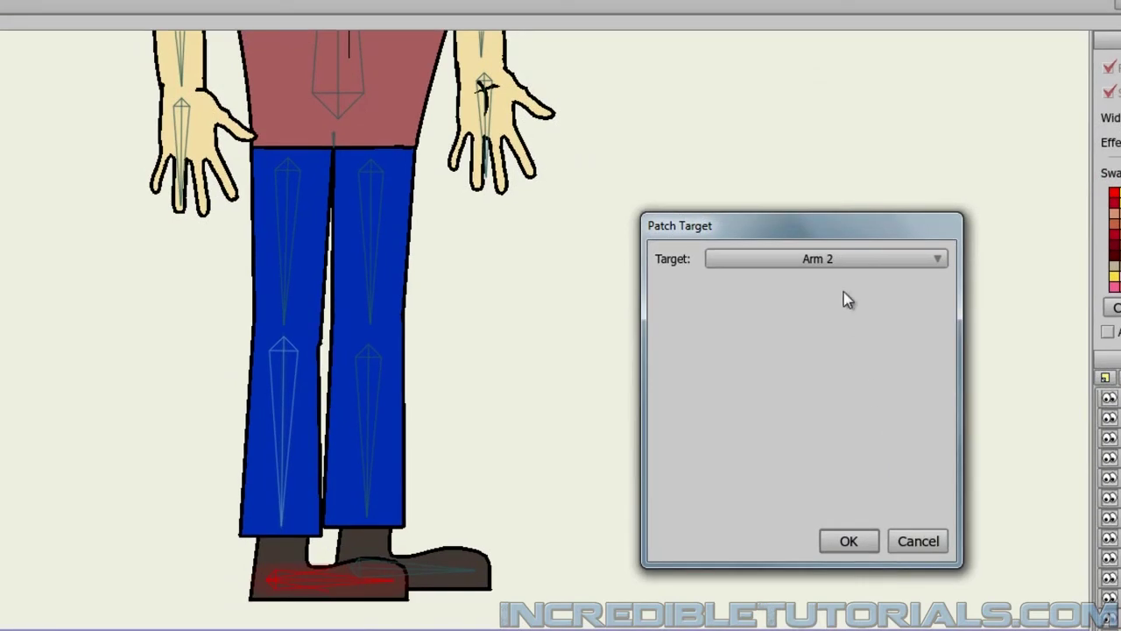
{"action": "left_click", "coordinate": [843, 259]}
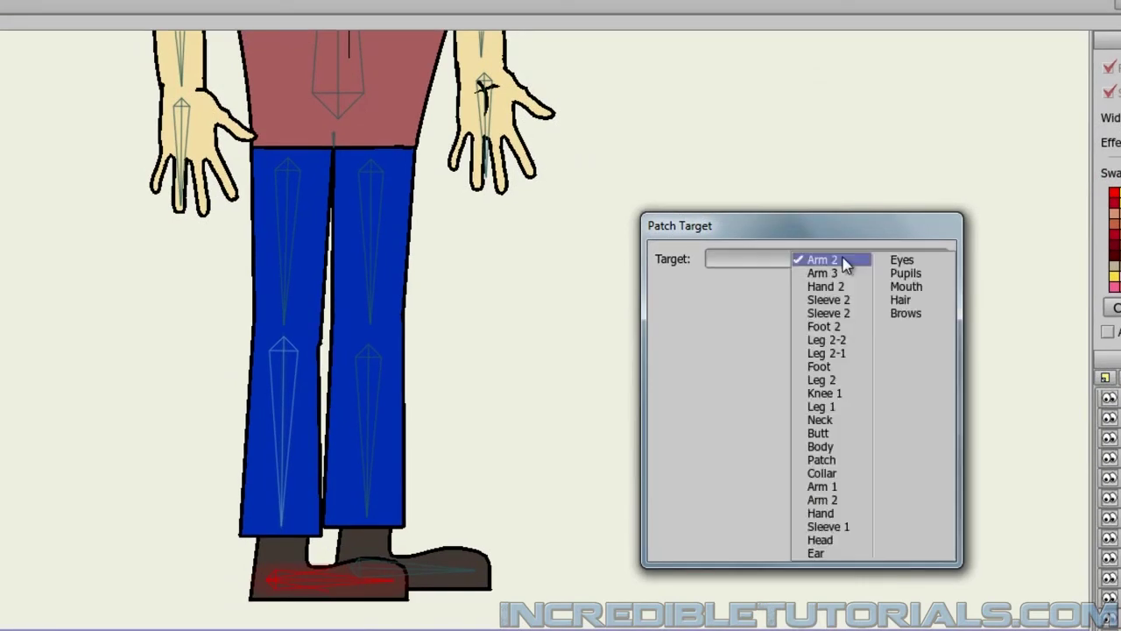
{"action": "left_click", "coordinate": [845, 341]}
{"action": "left_click", "coordinate": [847, 539]}
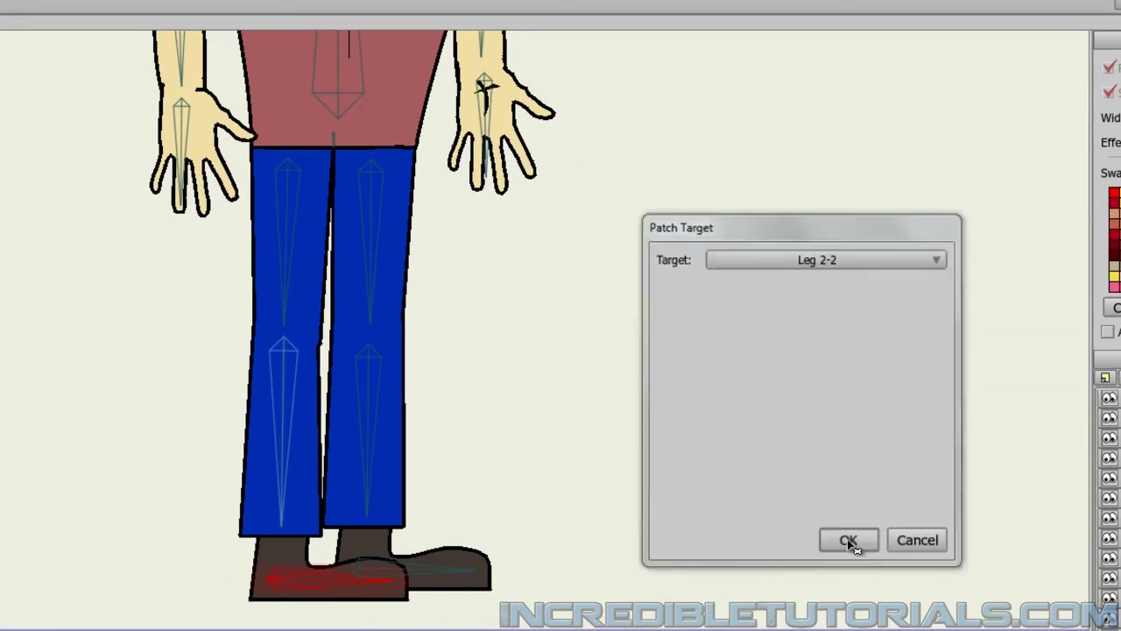
Step: Place and scale the new patch over the back leg's knee, and test it by moving the back foot on the bone layer
{"action": "scroll", "coordinate": [432, 333], "scroll_direction": "down", "scroll_amount": 2}
{"action": "left_click_drag", "start_coordinate": [450, 306], "coordinate": [419, 420]}
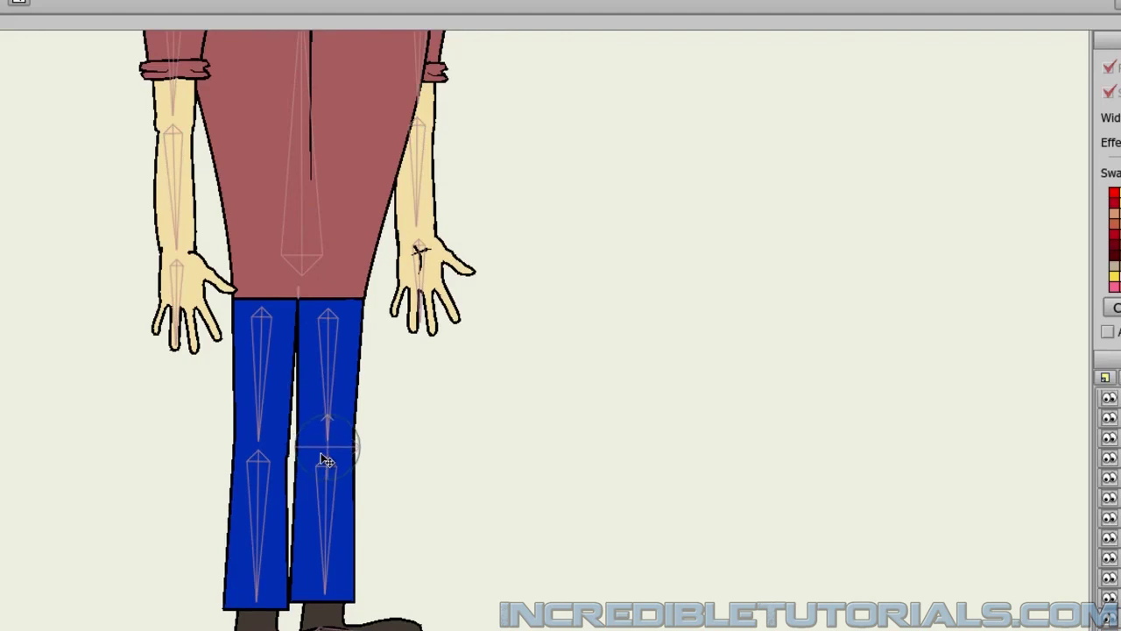
{"action": "scroll", "coordinate": [435, 459], "scroll_direction": "up", "scroll_amount": 4}
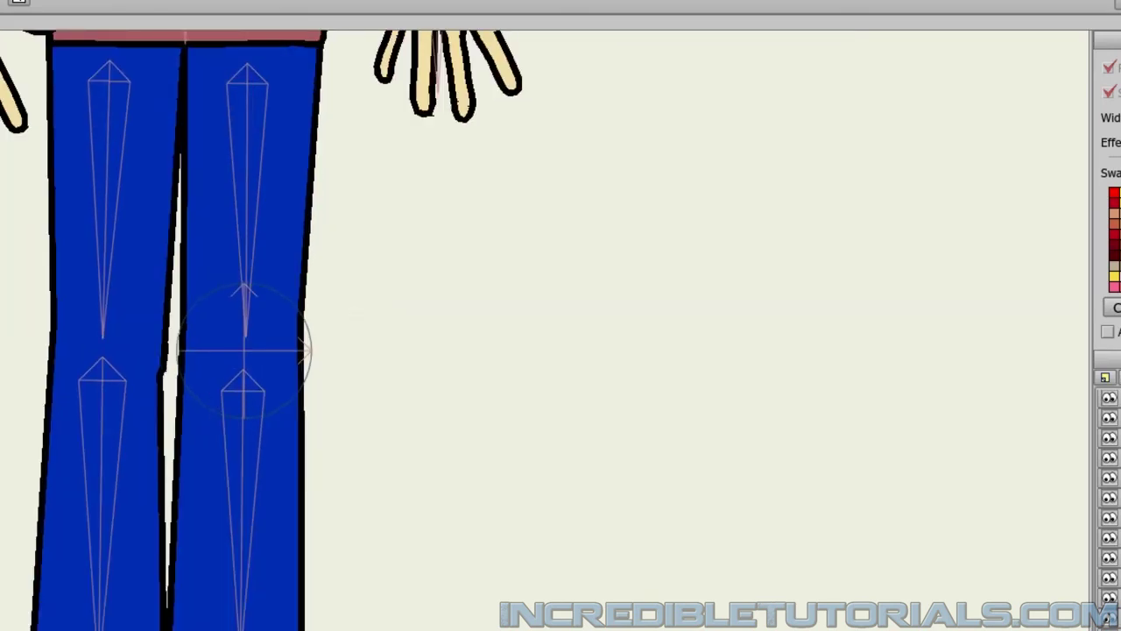
{"action": "left_click_drag", "start_coordinate": [581, 352], "coordinate": [618, 350]}
{"action": "scroll", "coordinate": [376, 351], "scroll_direction": "down", "scroll_amount": 4}
{"action": "left_click_drag", "start_coordinate": [292, 204], "coordinate": [296, 183]}
{"action": "scroll", "coordinate": [372, 433], "scroll_direction": "up", "scroll_amount": 4}
{"action": "scroll", "coordinate": [333, 438], "scroll_direction": "down", "scroll_amount": 3}
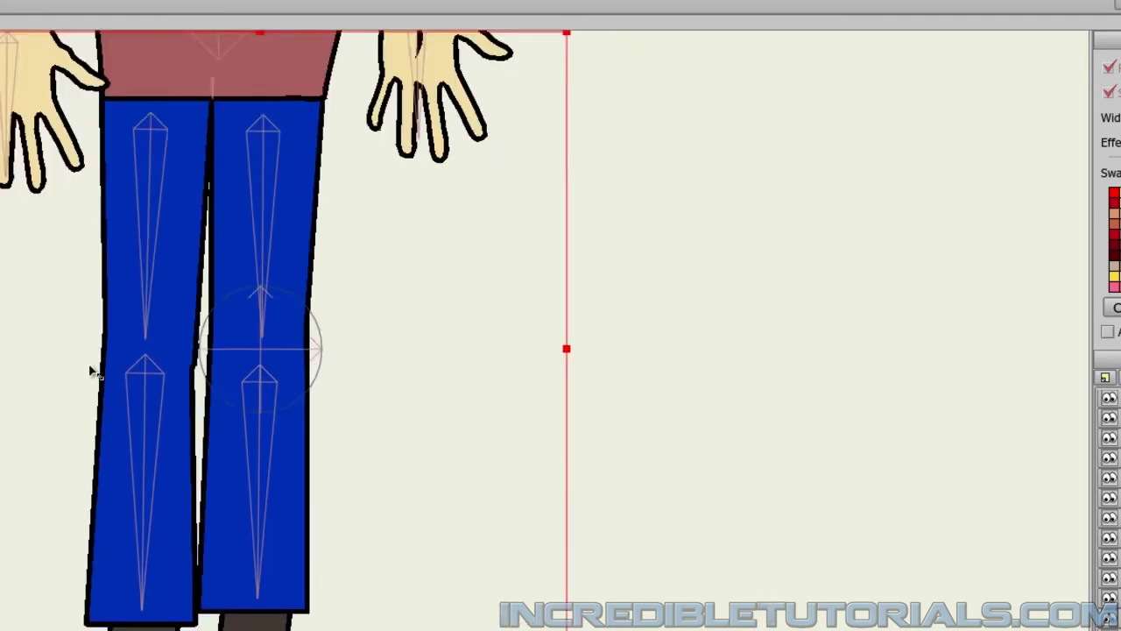
{"action": "key", "text": "z"}
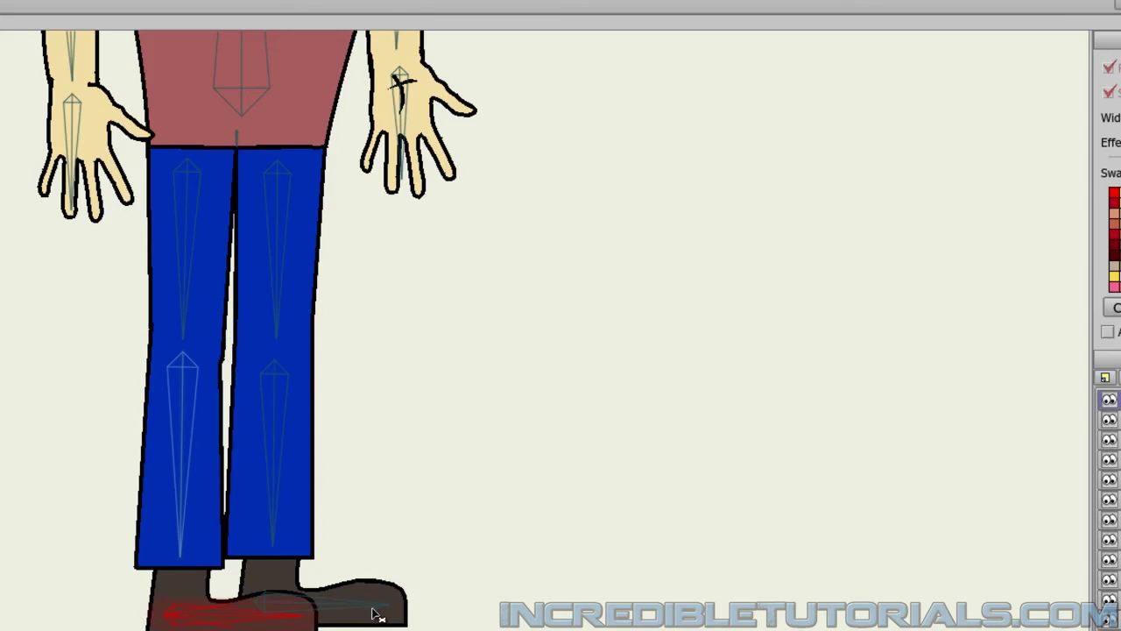
{"action": "left_click_drag", "start_coordinate": [372, 613], "coordinate": [308, 582]}
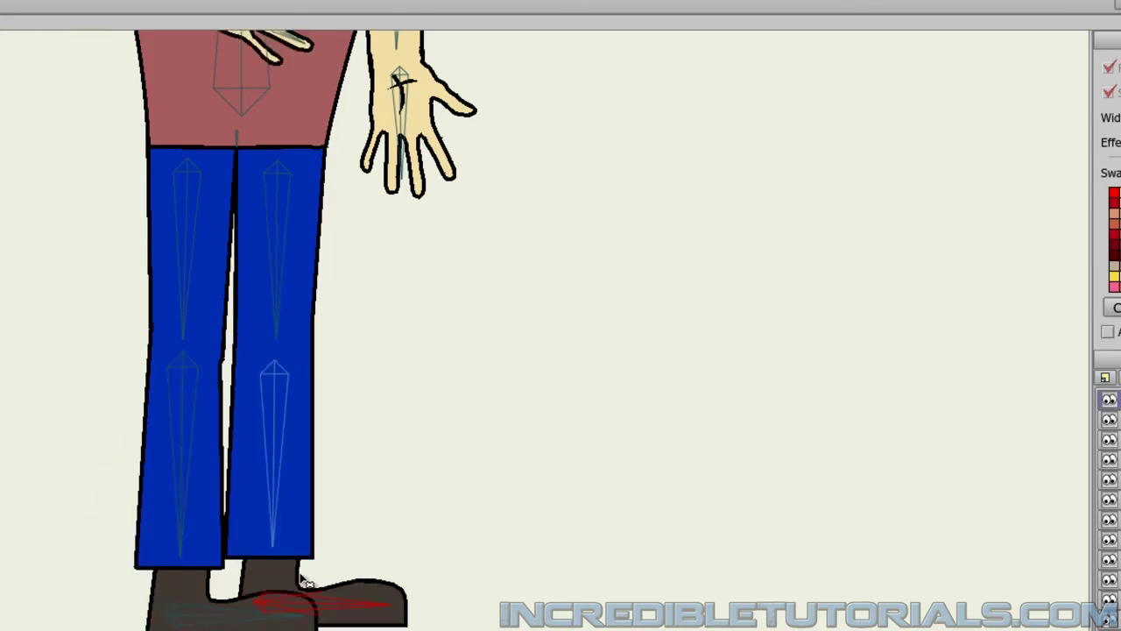
Step: On the Leg 2-1 layer, pull both bottom corner points of the back thigh slightly inward
{"action": "scroll", "coordinate": [344, 479], "scroll_direction": "up", "scroll_amount": 5}
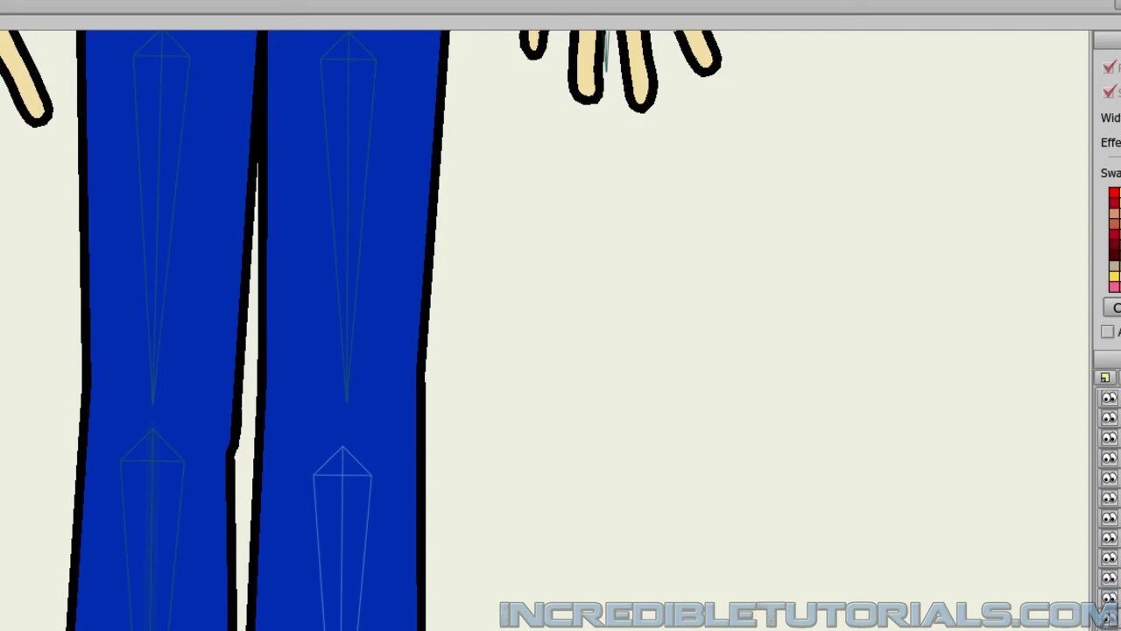
{"action": "left_click", "coordinate": [247, 363]}
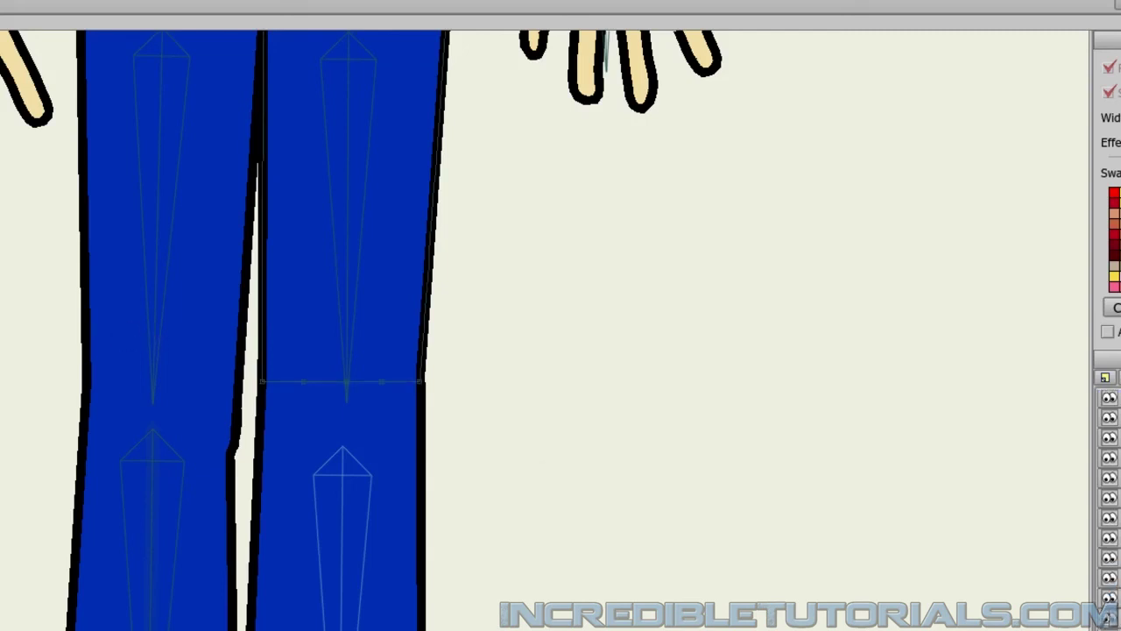
{"action": "key", "text": "a"}
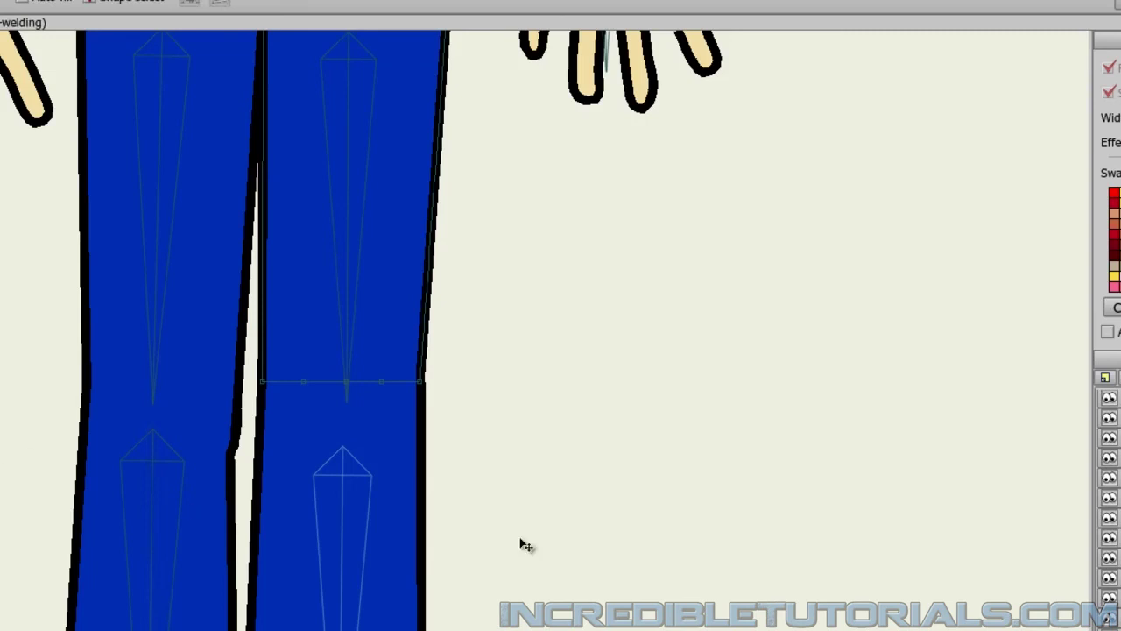
{"action": "left_click", "coordinate": [266, 383]}
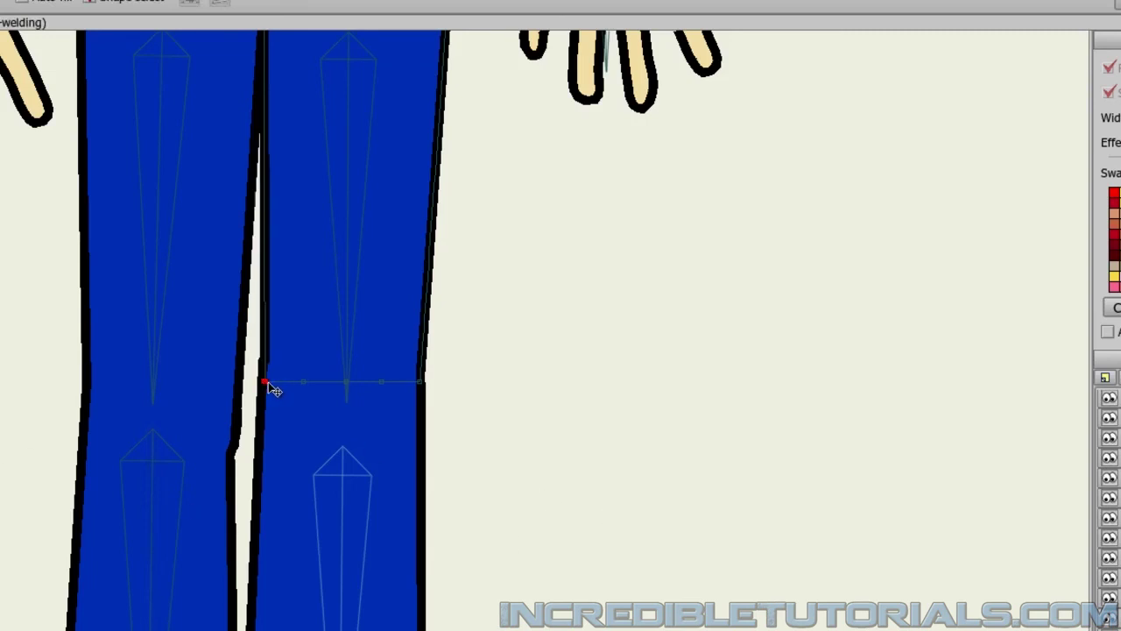
{"action": "left_click_drag", "start_coordinate": [270, 386], "coordinate": [275, 385]}
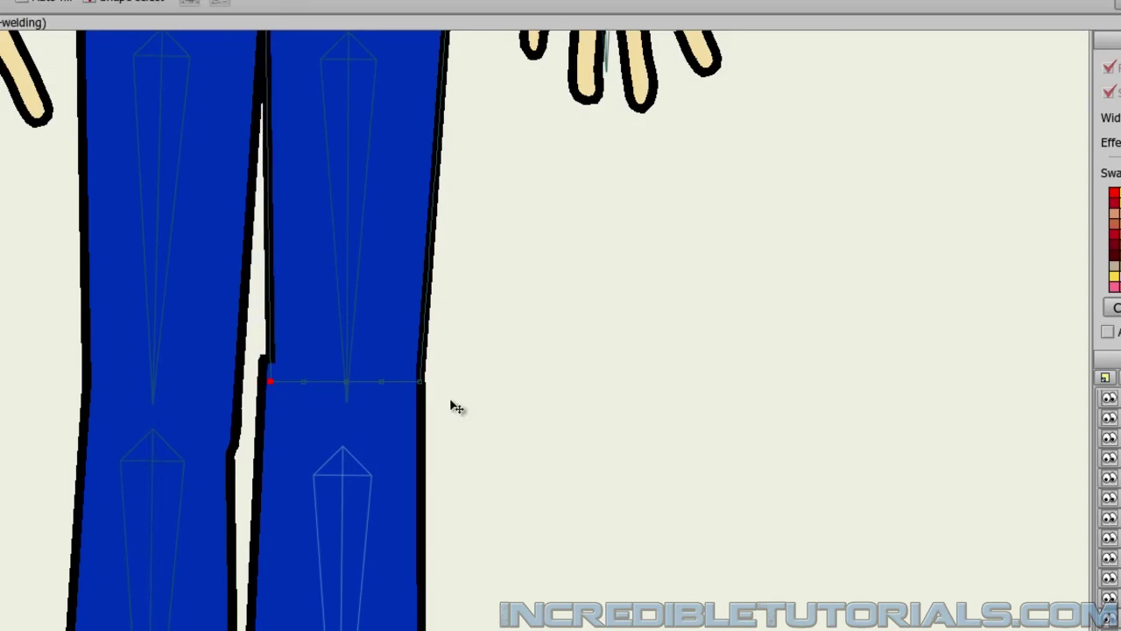
{"action": "left_click_drag", "start_coordinate": [424, 383], "coordinate": [412, 387]}
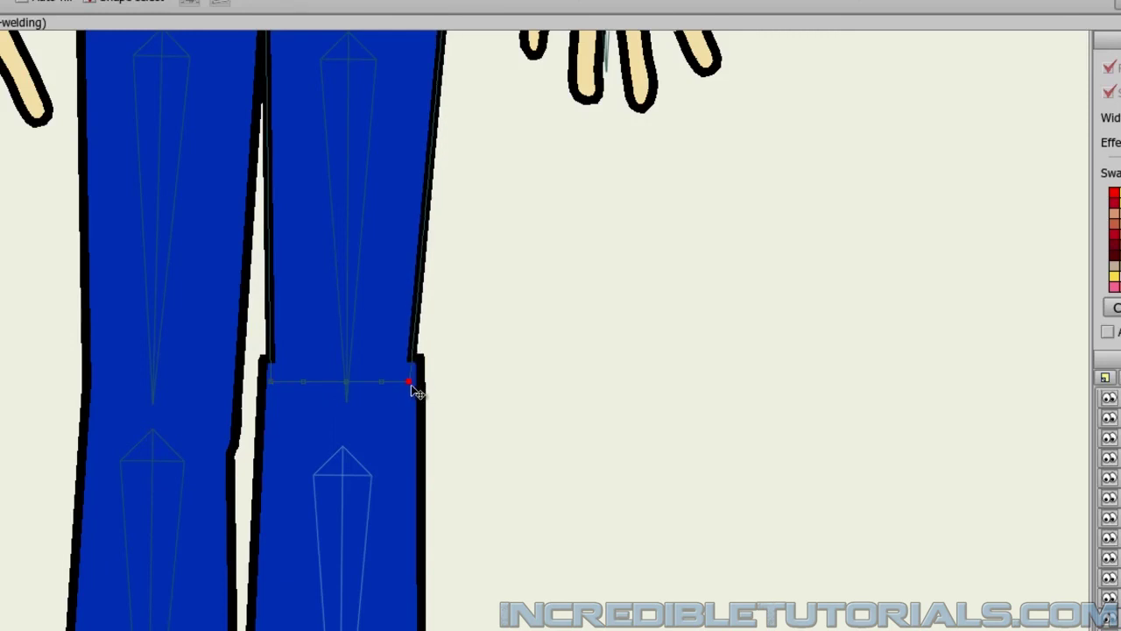
Step: On the Leg 2-2 layer, pull both top corner points of the back lower leg inward to line up with the thigh
{"action": "key", "text": "Escape"}
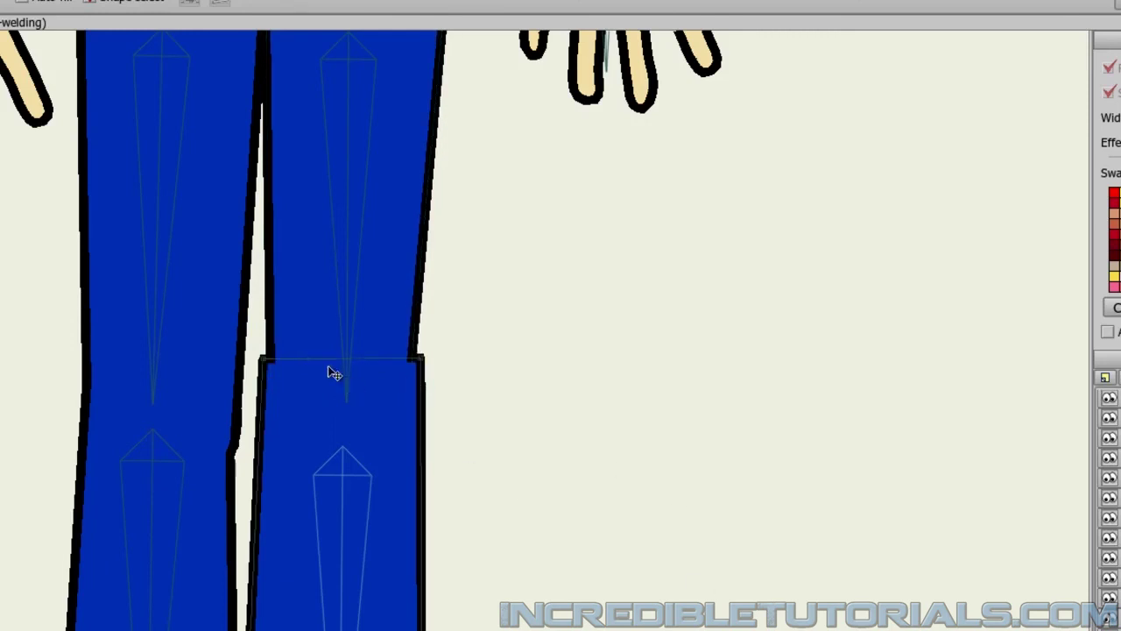
{"action": "left_click_drag", "start_coordinate": [271, 369], "coordinate": [274, 368]}
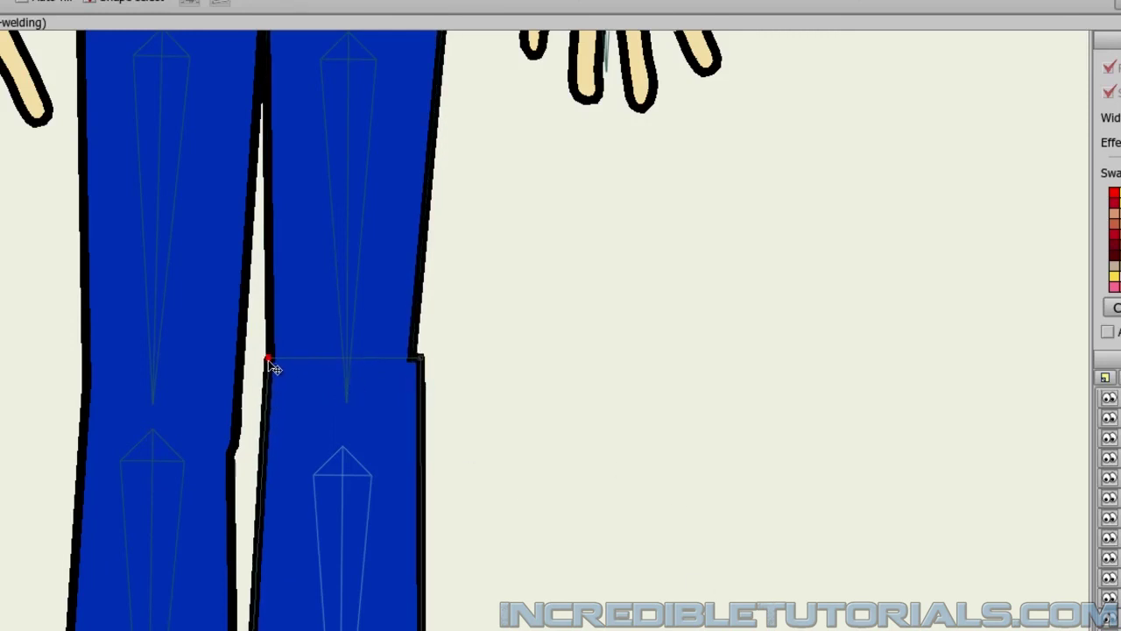
{"action": "left_click_drag", "start_coordinate": [421, 368], "coordinate": [418, 367]}
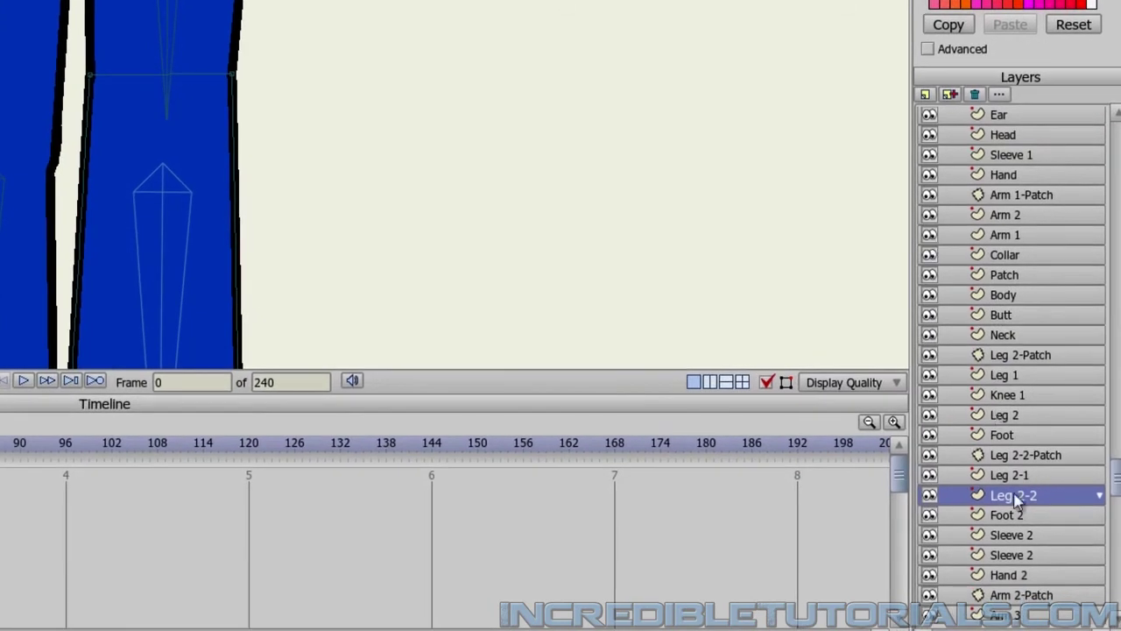
Step: Add a vector layer directly above Leg 2-2 and name it Knee 2
{"action": "left_click", "coordinate": [929, 100]}
{"action": "left_click", "coordinate": [946, 114]}
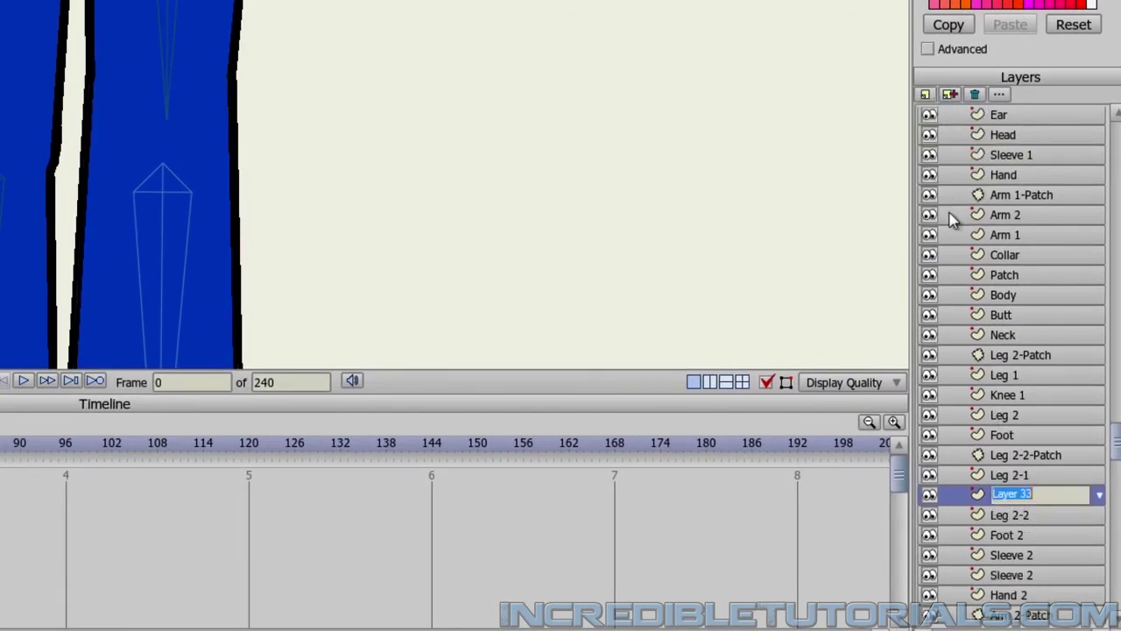
{"action": "type", "text": "Knee 2"}
{"action": "key", "text": "Return"}
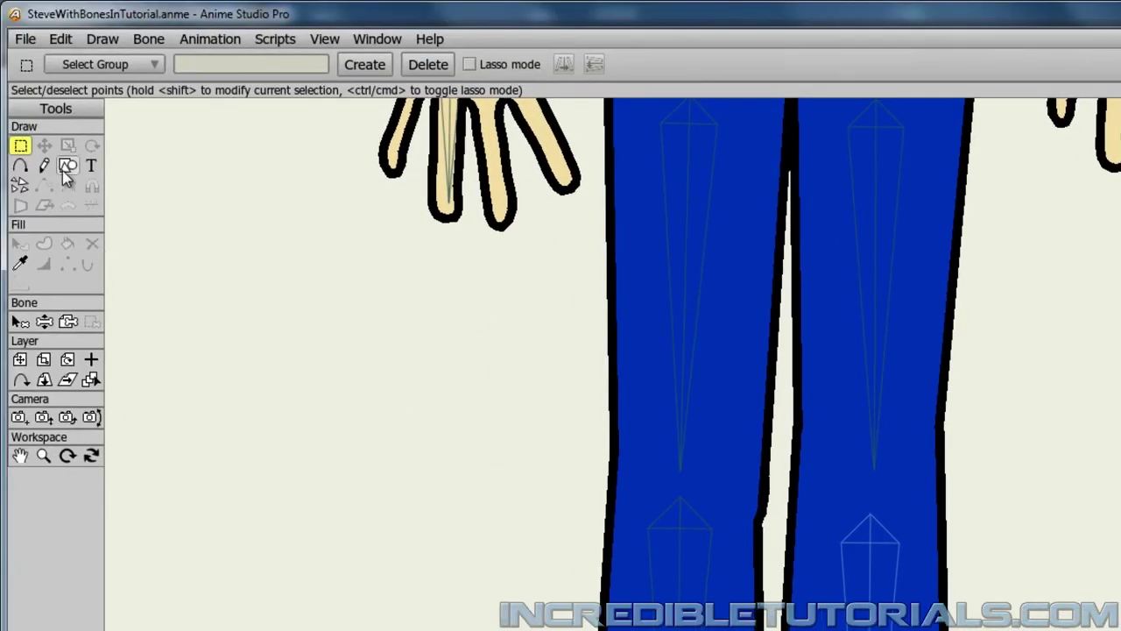
Step: Draw a filled, stroked oval across the back knee, shift it to about X 0.13, Y -1.25, and nudge its outer side point outward
{"action": "left_click", "coordinate": [64, 168]}
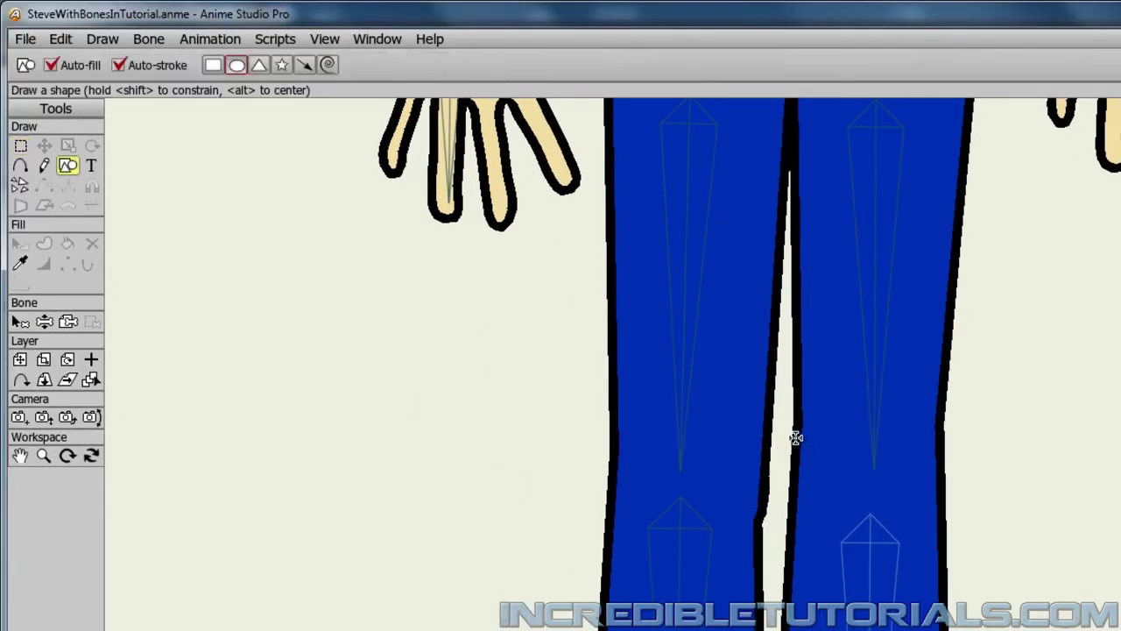
{"action": "left_click_drag", "start_coordinate": [796, 433], "coordinate": [947, 554]}
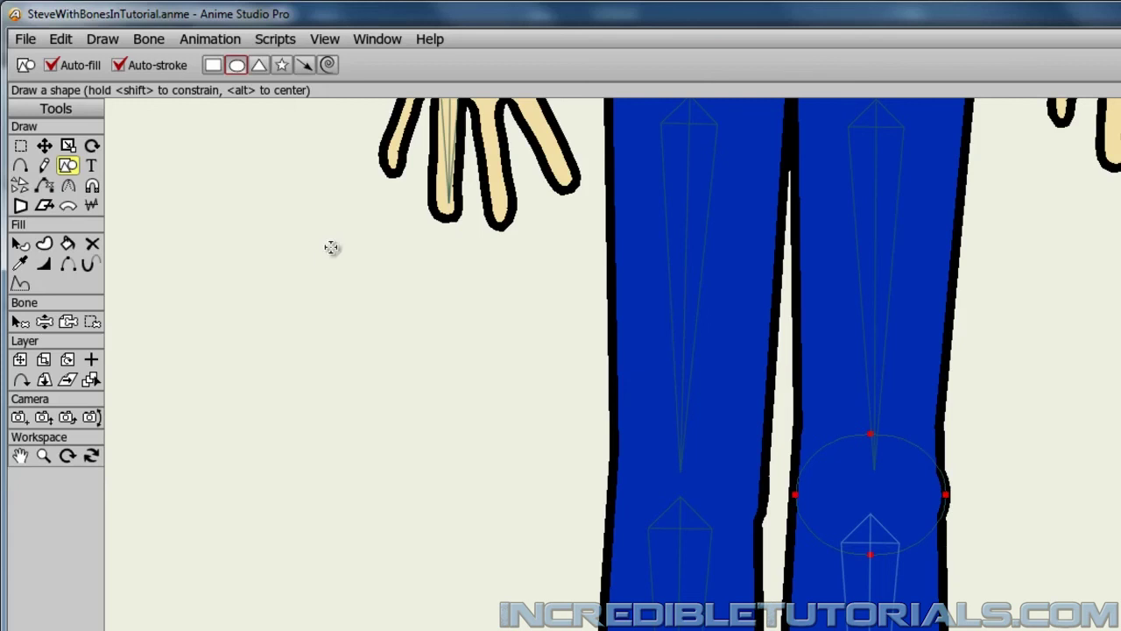
{"action": "left_click", "coordinate": [44, 146]}
{"action": "left_click", "coordinate": [870, 496]}
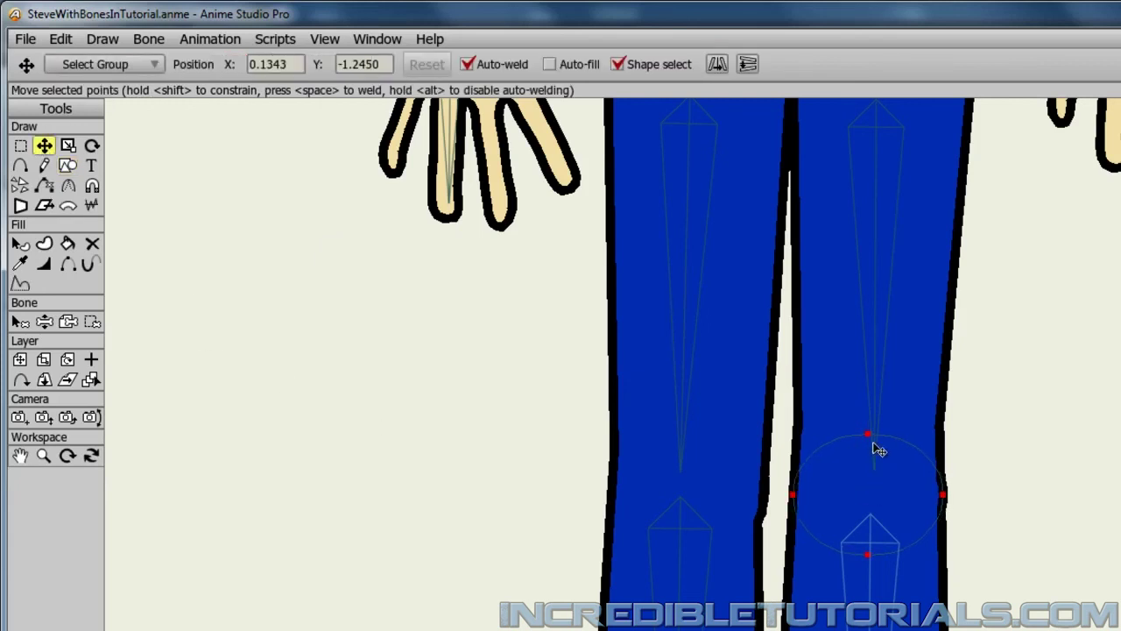
{"action": "left_click", "coordinate": [533, 460]}
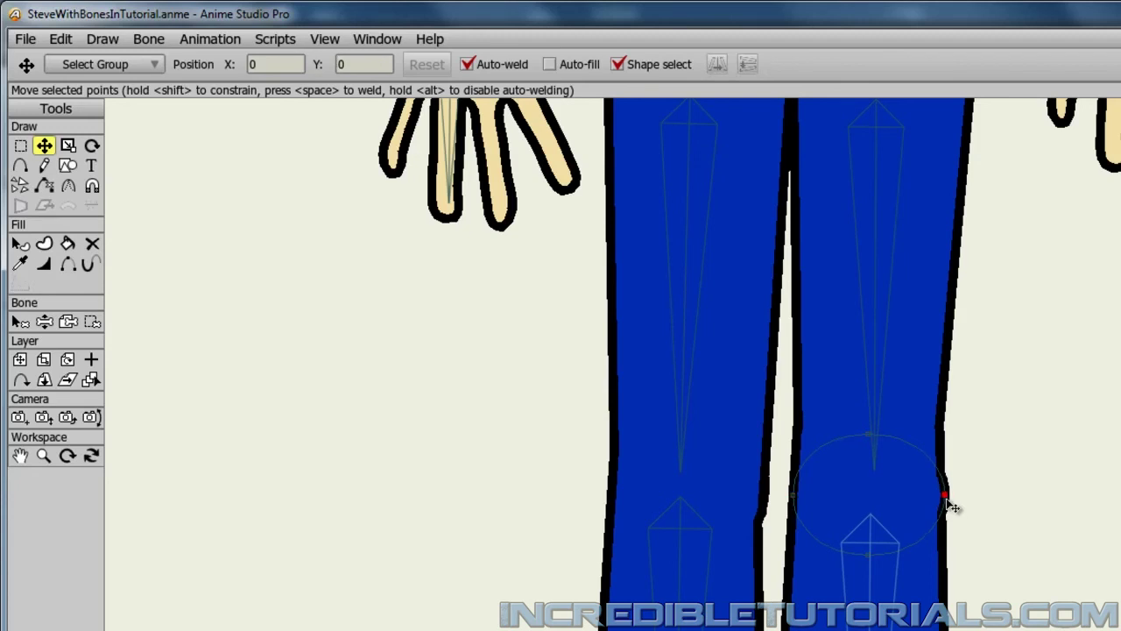
{"action": "left_click", "coordinate": [945, 497]}
{"action": "left_click", "coordinate": [1028, 518]}
Step: On the Steve bone layer, bend the back lower leg backward to check the new knee shape
{"action": "scroll", "coordinate": [651, 456], "scroll_direction": "down", "scroll_amount": 5}
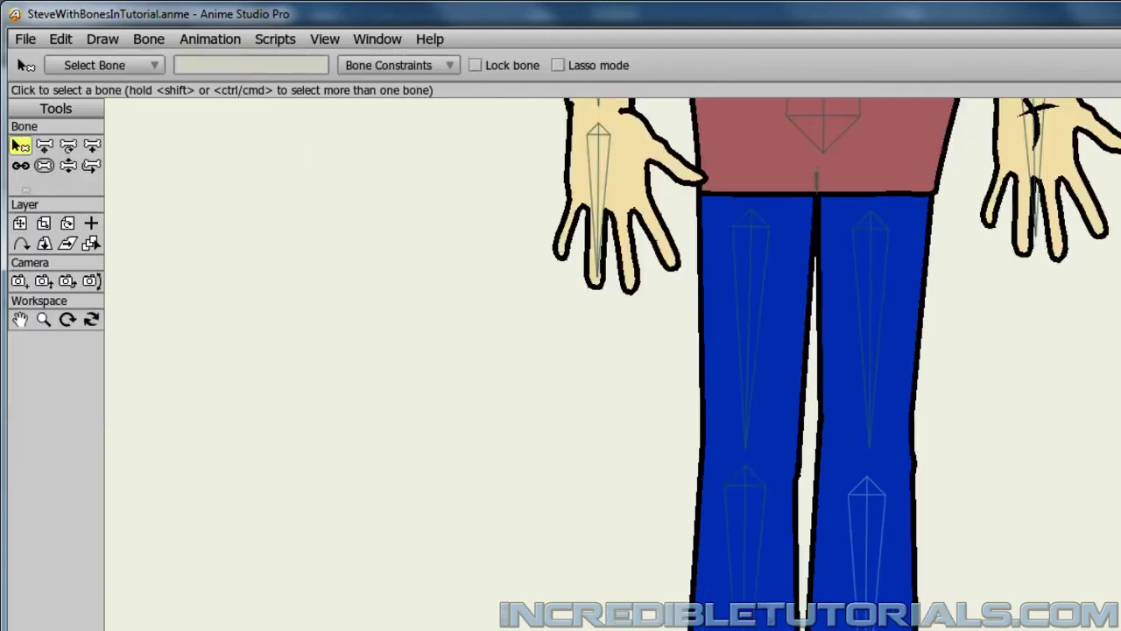
{"action": "left_click", "coordinate": [70, 168]}
{"action": "left_click_drag", "start_coordinate": [862, 609], "coordinate": [828, 627]}
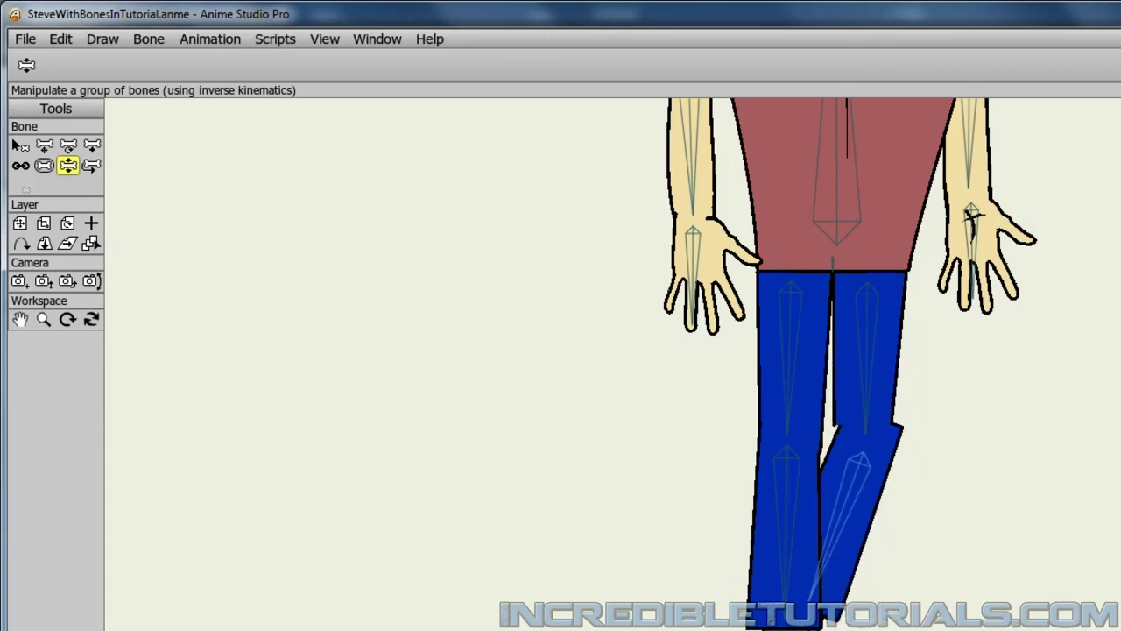
Step: Undo the test bend of the back lower leg
{"action": "key", "text": "ctrl+z"}
{"action": "key", "text": "ctrl+z"}
{"action": "key", "text": "ctrl+z"}
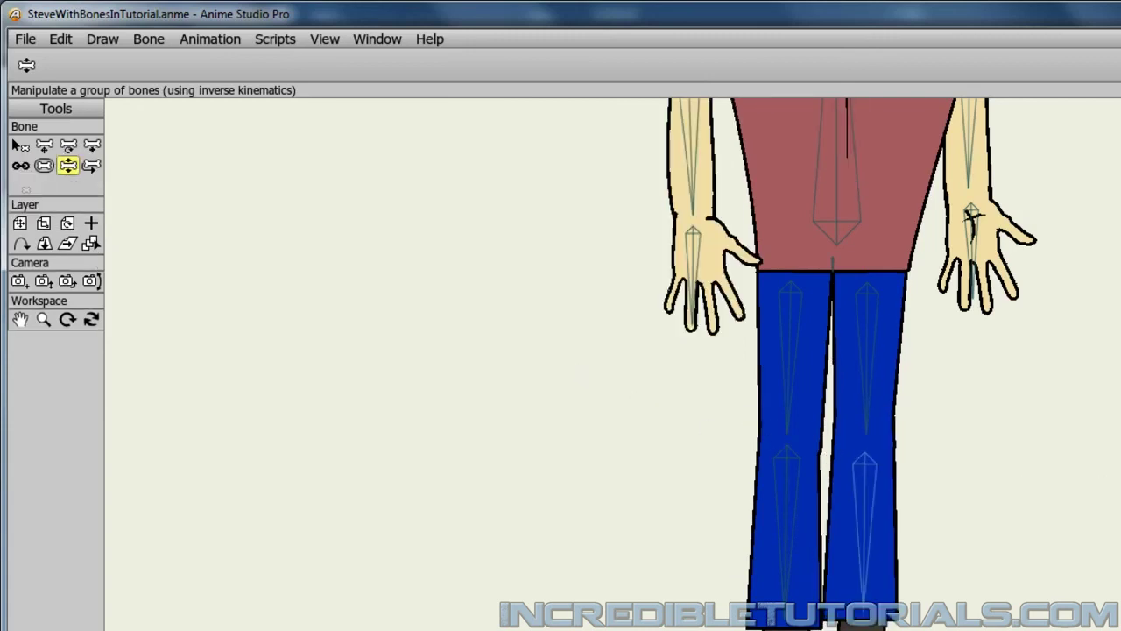
{"action": "key", "text": "ctrl+z"}
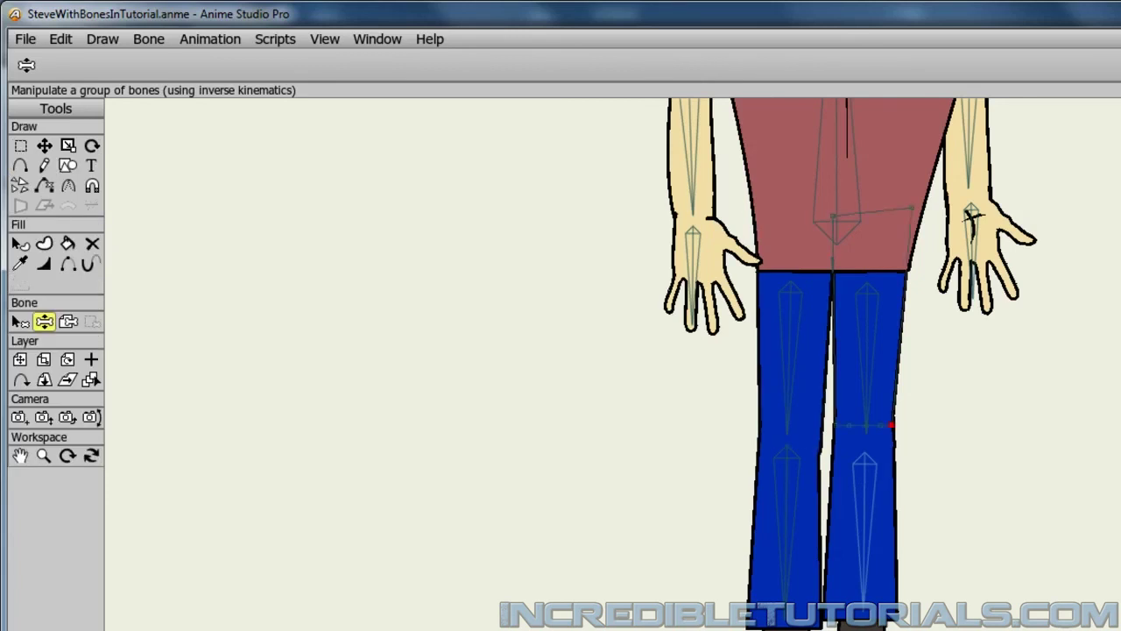
Step: On the back lower leg layer, pull the outer top corner point down and slightly inward to about X -0.07, Y -1.70
{"action": "scroll", "coordinate": [1043, 556], "scroll_direction": "up", "scroll_amount": 5}
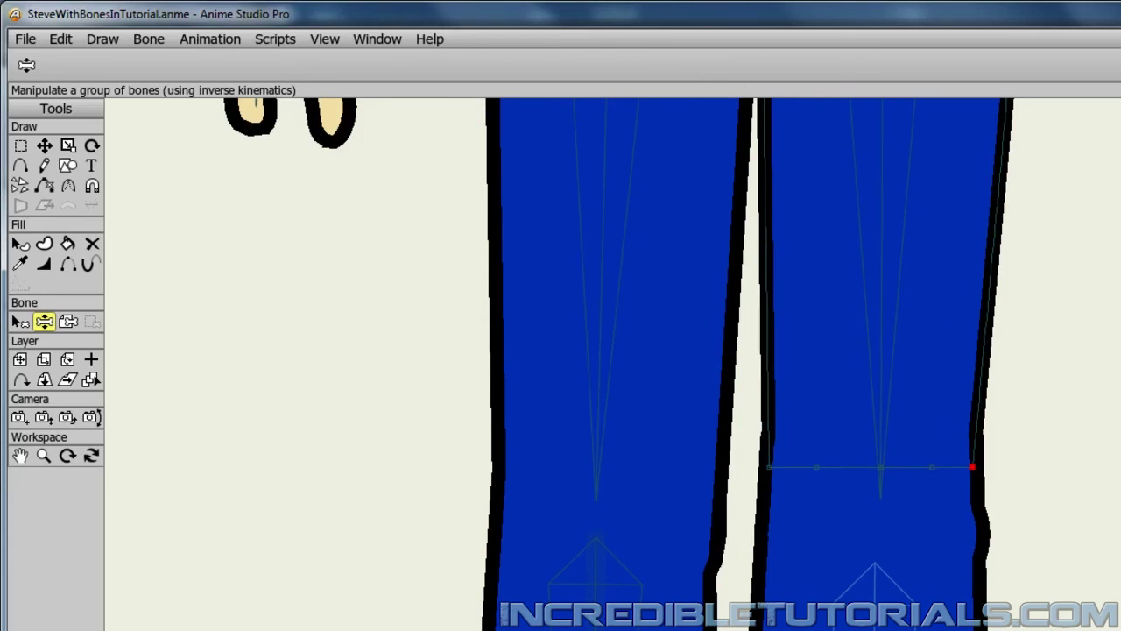
{"action": "key", "text": "ctrl+z"}
{"action": "left_click", "coordinate": [44, 145]}
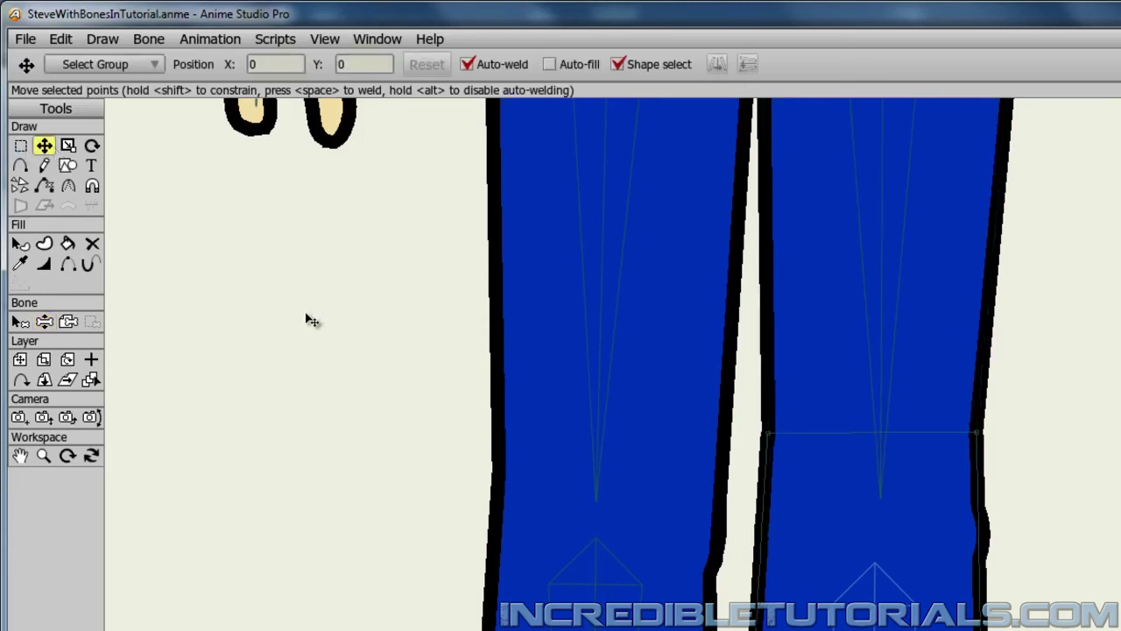
{"action": "left_click", "coordinate": [977, 433], "text": "shift"}
{"action": "left_click_drag", "start_coordinate": [976, 433], "coordinate": [981, 467]}
{"action": "key", "text": "ctrl+z"}
{"action": "left_click", "coordinate": [978, 436]}
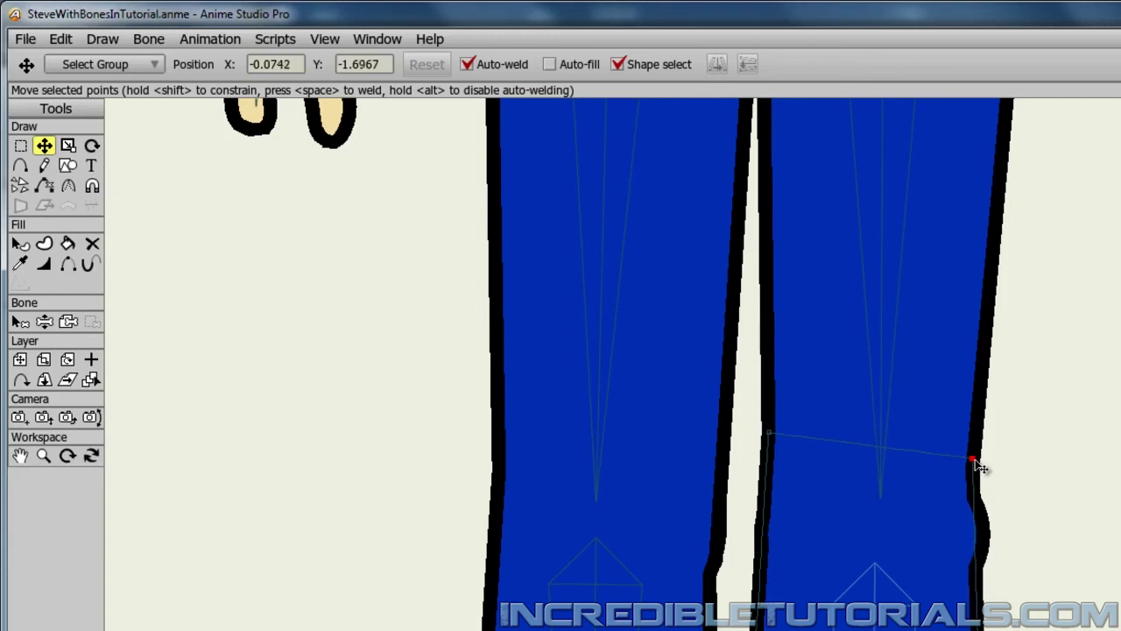
{"action": "left_click", "coordinate": [1077, 481]}
Step: On the bone layer, bend the back lower leg backward to check the moved outer corner
{"action": "scroll", "coordinate": [1077, 493], "scroll_direction": "down", "scroll_amount": 3}
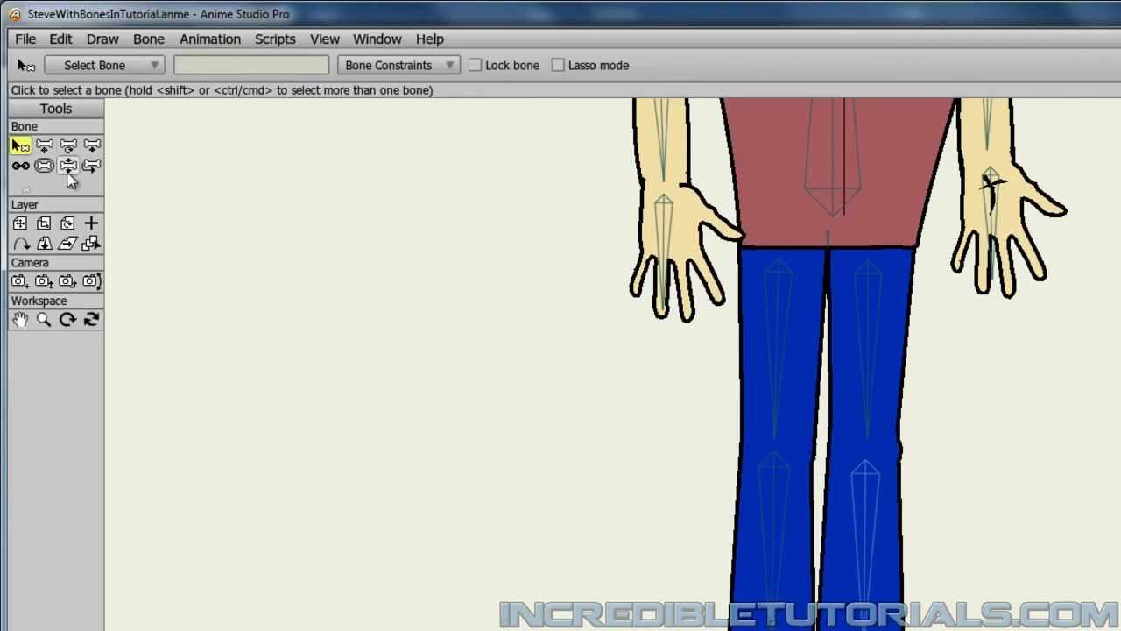
{"action": "left_click", "coordinate": [68, 165]}
{"action": "left_click_drag", "start_coordinate": [865, 604], "coordinate": [763, 595]}
Step: On the back thigh layer, pull the inner bottom corner point down slightly at the knee
{"action": "scroll", "coordinate": [1104, 495], "scroll_direction": "up", "scroll_amount": 4}
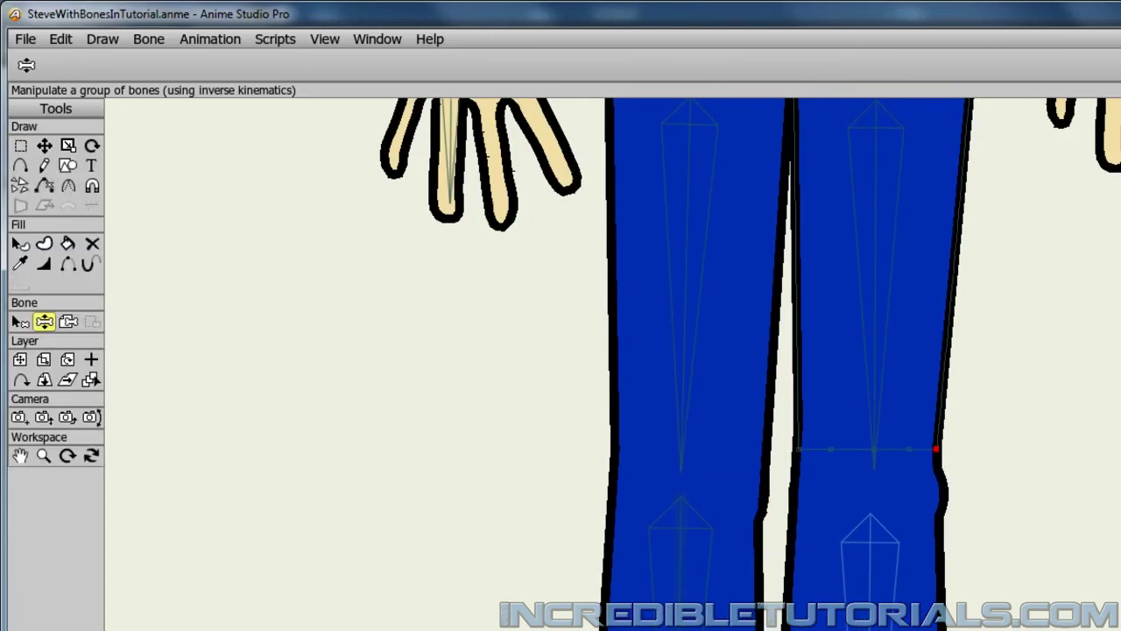
{"action": "left_click", "coordinate": [616, 443]}
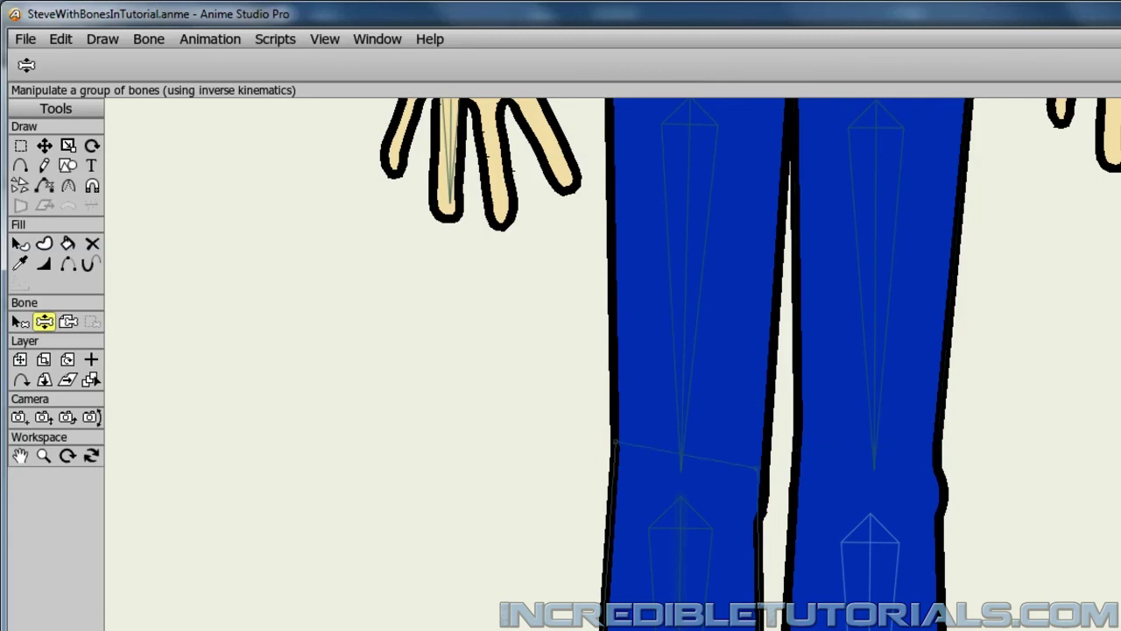
{"action": "left_click", "coordinate": [937, 449]}
{"action": "left_click_drag", "start_coordinate": [936, 448], "coordinate": [936, 449]}
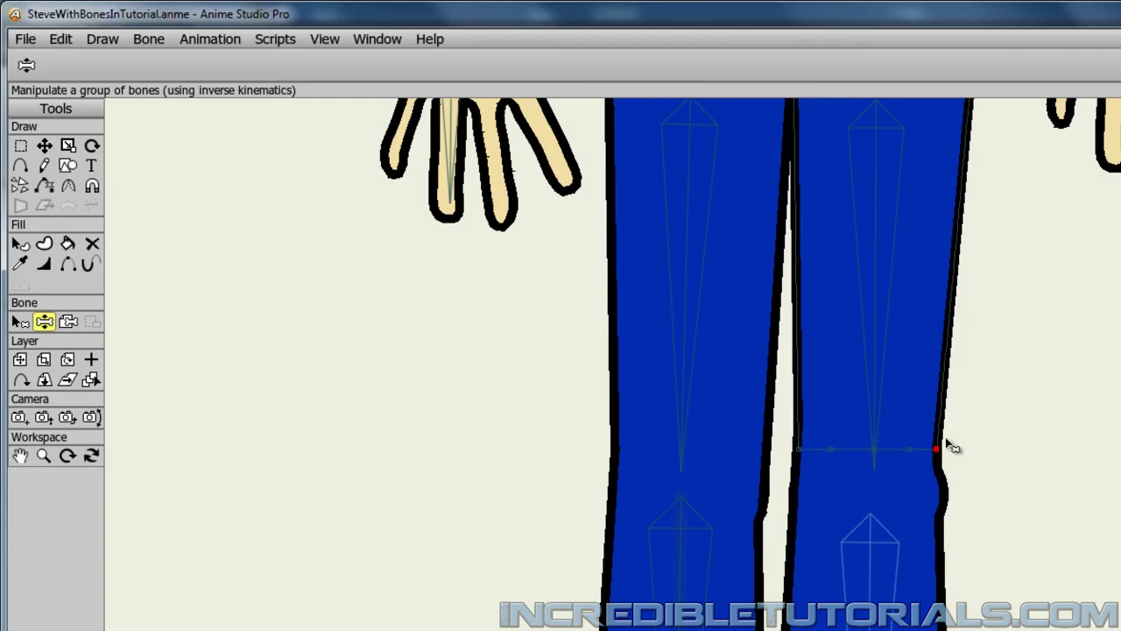
{"action": "left_click", "coordinate": [43, 146]}
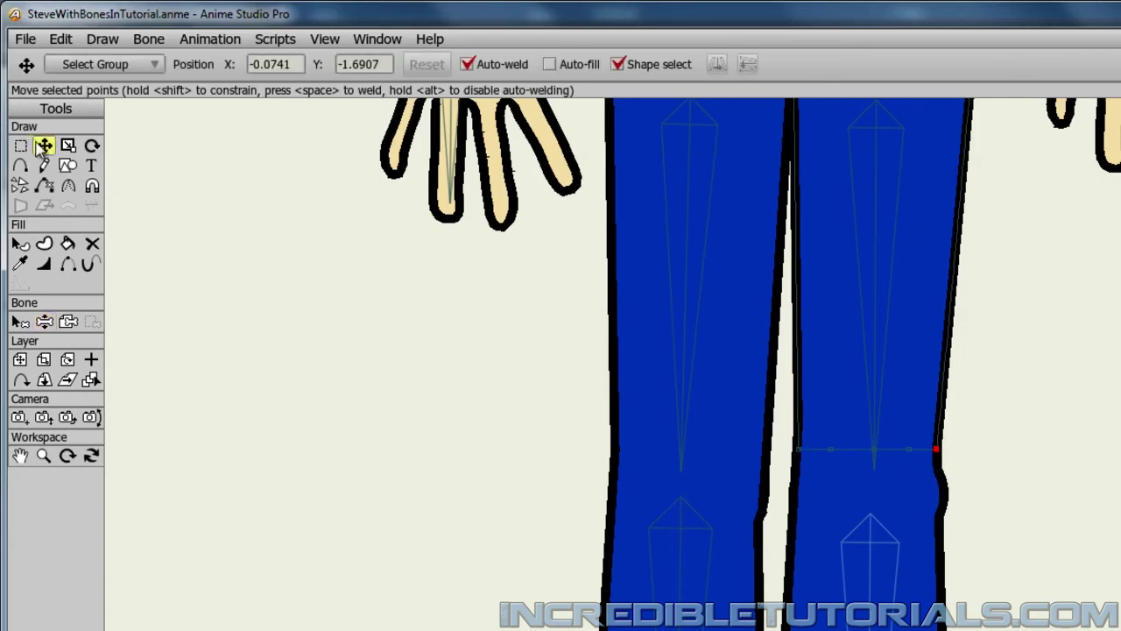
{"action": "left_click_drag", "start_coordinate": [799, 461], "coordinate": [800, 488]}
Step: Manipulate the back lower leg bone to check how the thigh and lower leg meet at the knee
{"action": "scroll", "coordinate": [952, 500], "scroll_direction": "down", "scroll_amount": 3}
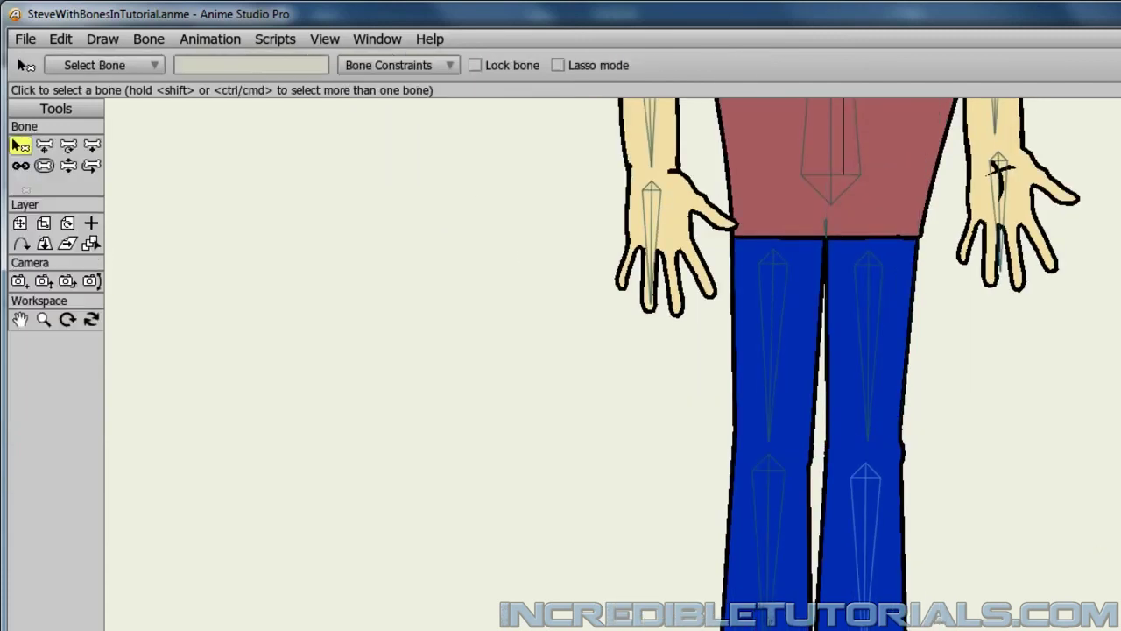
{"action": "scroll", "coordinate": [529, 536], "scroll_direction": "down", "scroll_amount": 2}
{"action": "left_click", "coordinate": [68, 166]}
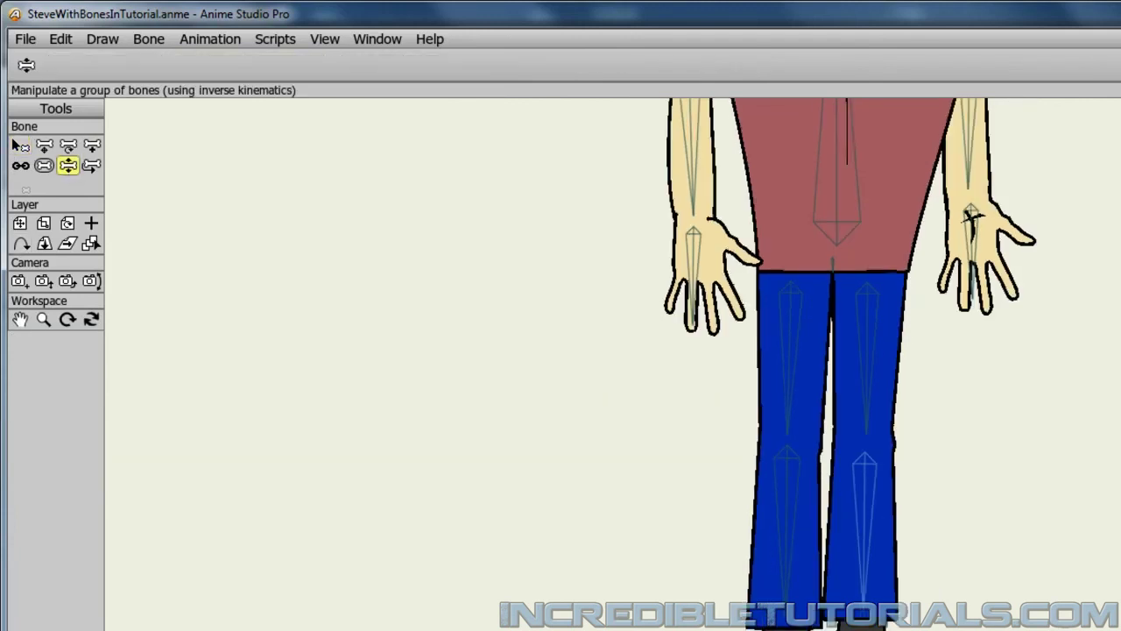
{"action": "mouse_move", "coordinate": [863, 617]}
{"action": "left_mouse_down"}
{"action": "mouse_move", "coordinate": [823, 624]}
{"action": "mouse_move", "coordinate": [720, 601]}
{"action": "mouse_move", "coordinate": [883, 627]}
{"action": "mouse_move", "coordinate": [863, 627]}
{"action": "left_mouse_up"}
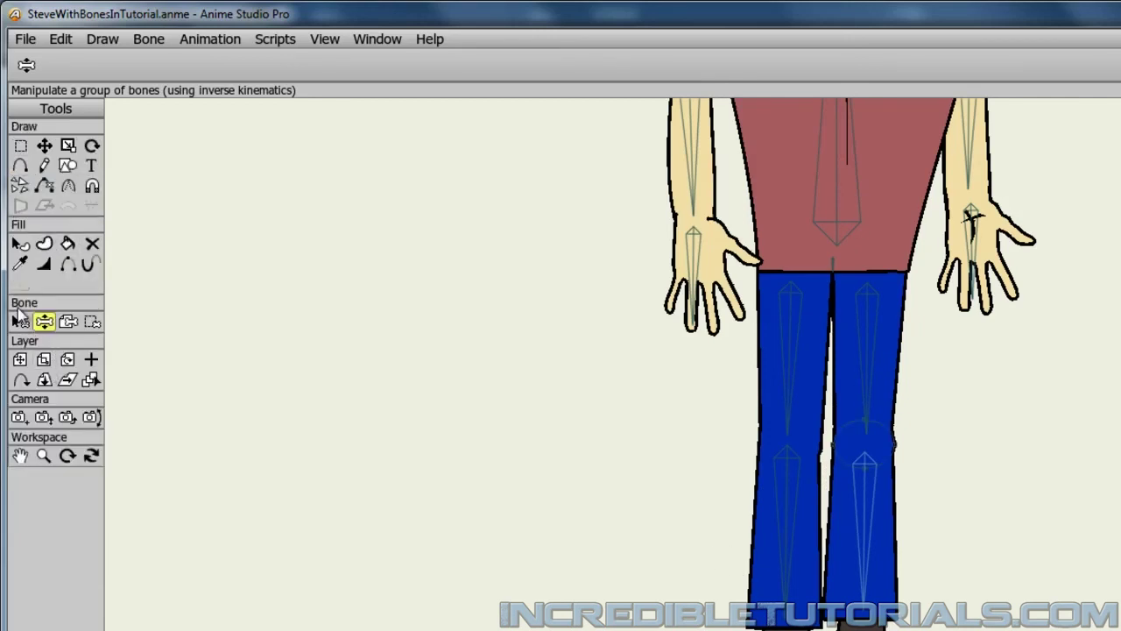
Step: Bind the Knee 2 layer to the back thigh bone and bend the back leg to test the binding
{"action": "left_click", "coordinate": [68, 322]}
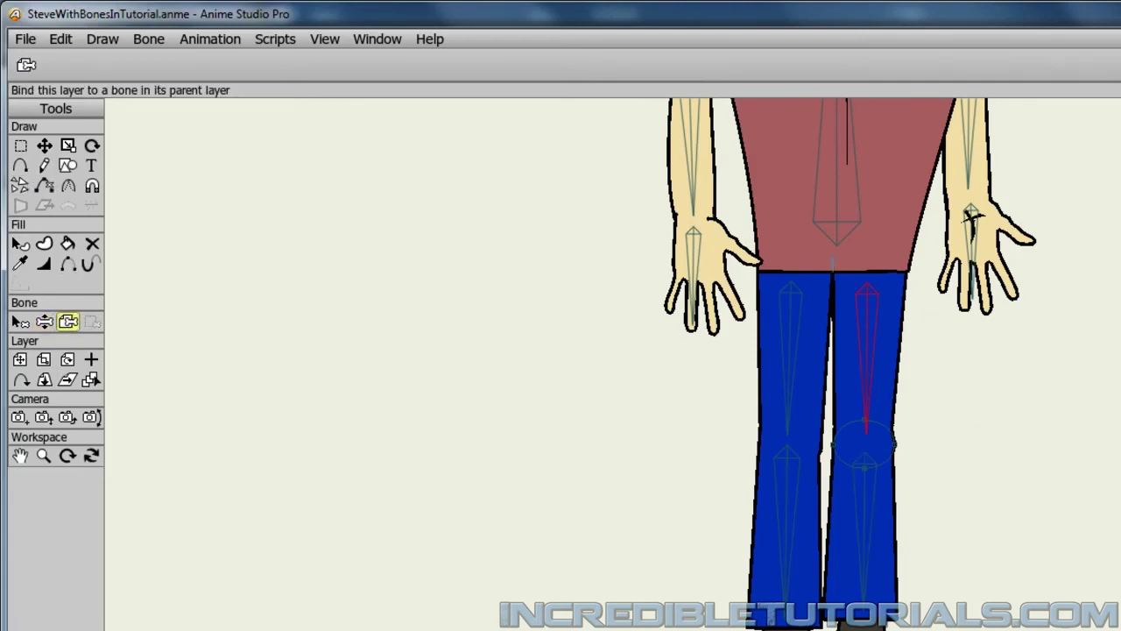
{"action": "left_click", "coordinate": [68, 165]}
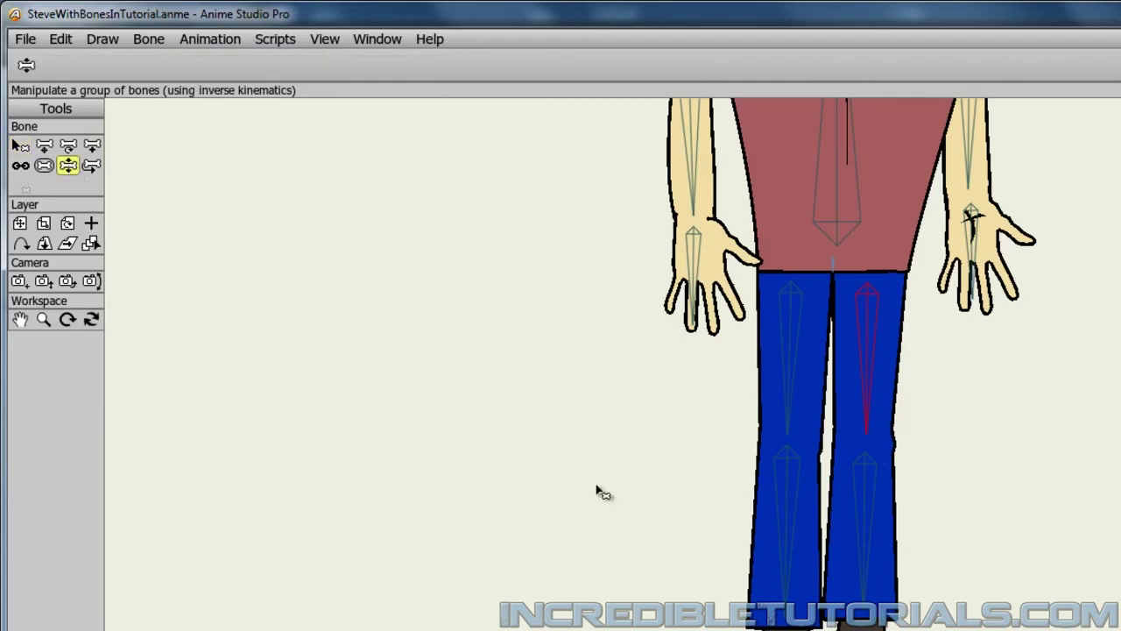
{"action": "left_click_drag", "start_coordinate": [863, 614], "coordinate": [833, 623]}
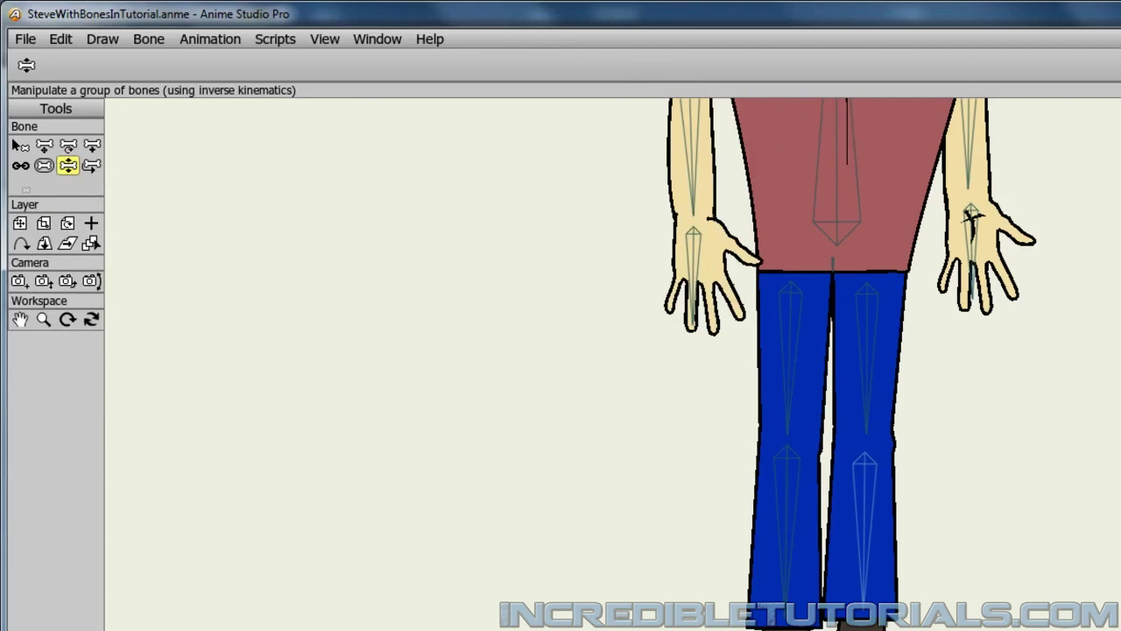
Step: Shift the Knee 2 oval slightly upward, nudge its bottom point, and test the knee by bending the back leg backward
{"action": "key", "text": "t"}
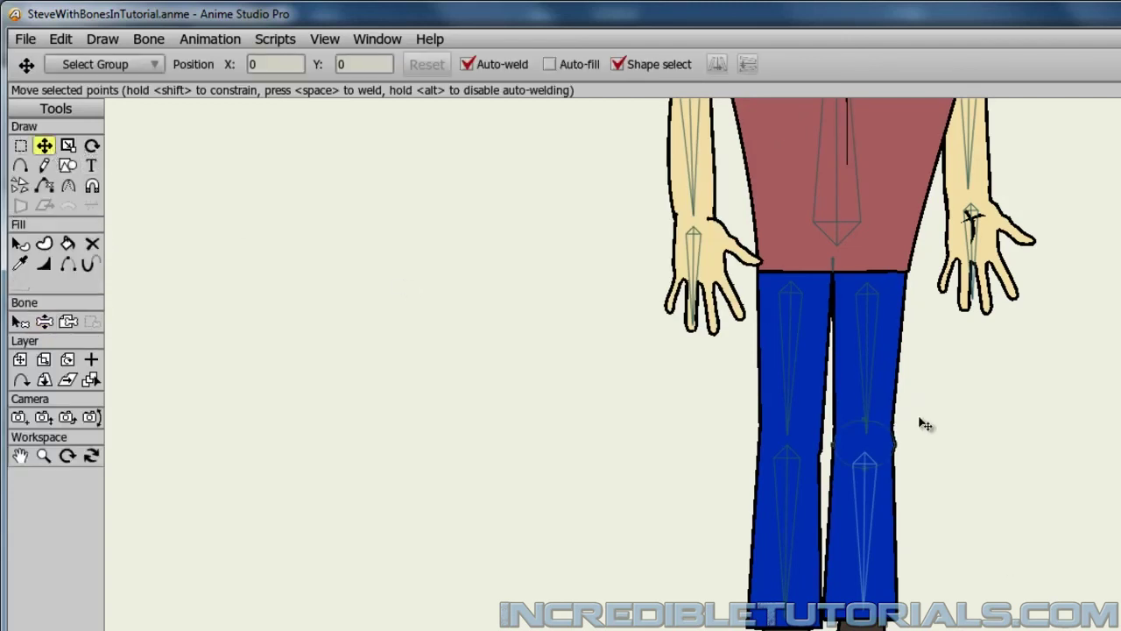
{"action": "left_click", "coordinate": [873, 450]}
{"action": "left_click_drag", "start_coordinate": [867, 441], "coordinate": [867, 438]}
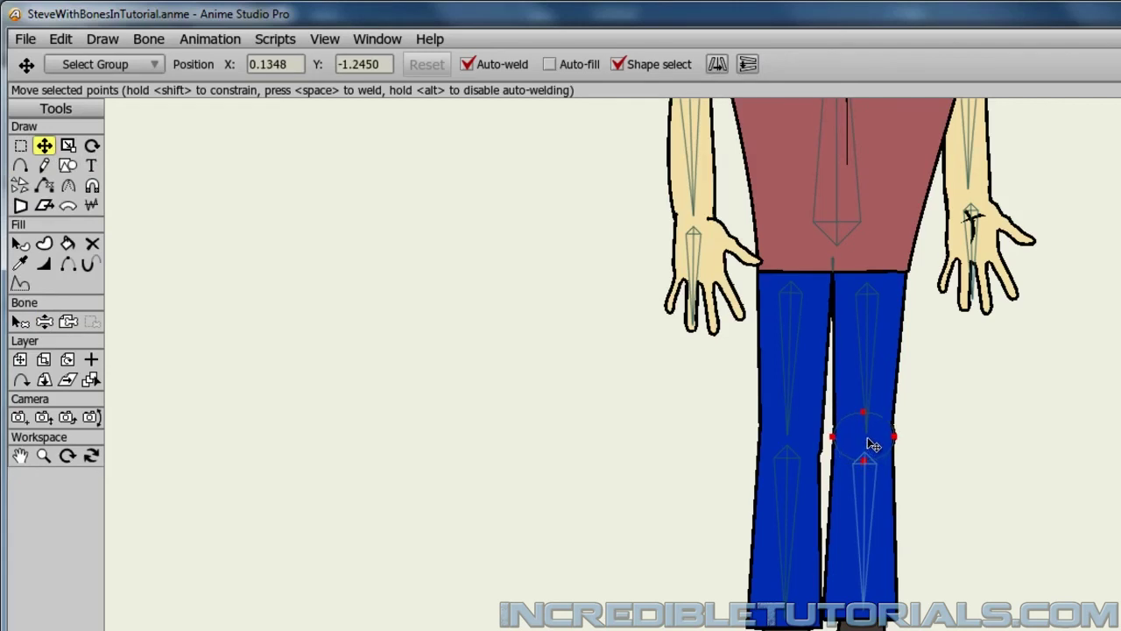
{"action": "left_click", "coordinate": [992, 475]}
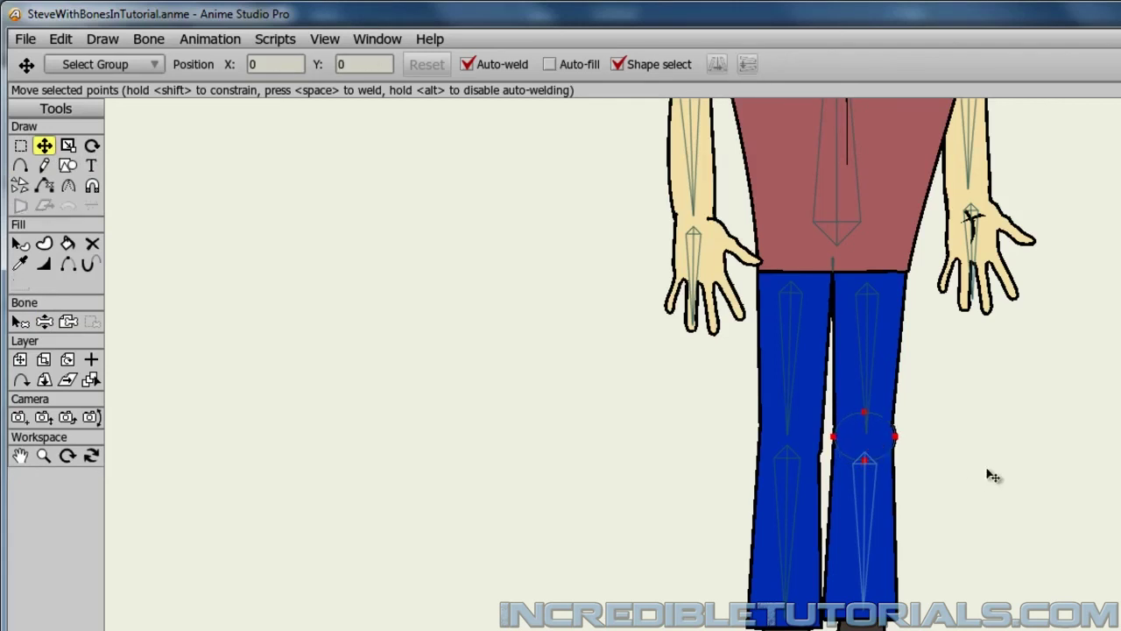
{"action": "left_click", "coordinate": [867, 409]}
{"action": "left_click_drag", "start_coordinate": [867, 467], "coordinate": [864, 471]}
{"action": "left_click", "coordinate": [68, 166]}
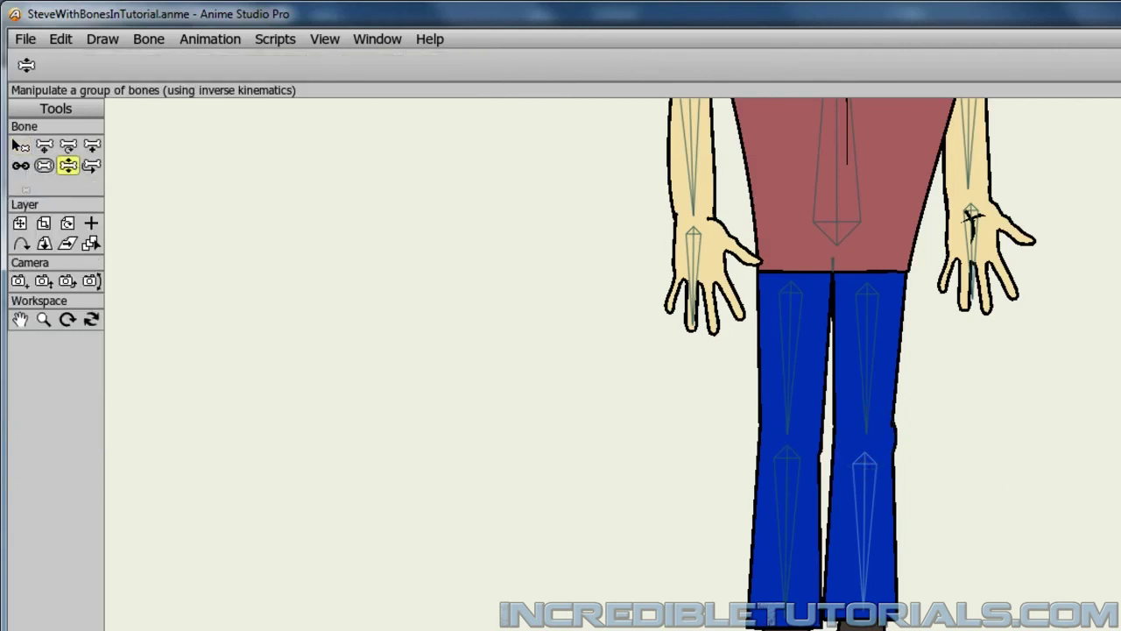
{"action": "left_click_drag", "start_coordinate": [862, 618], "coordinate": [705, 574]}
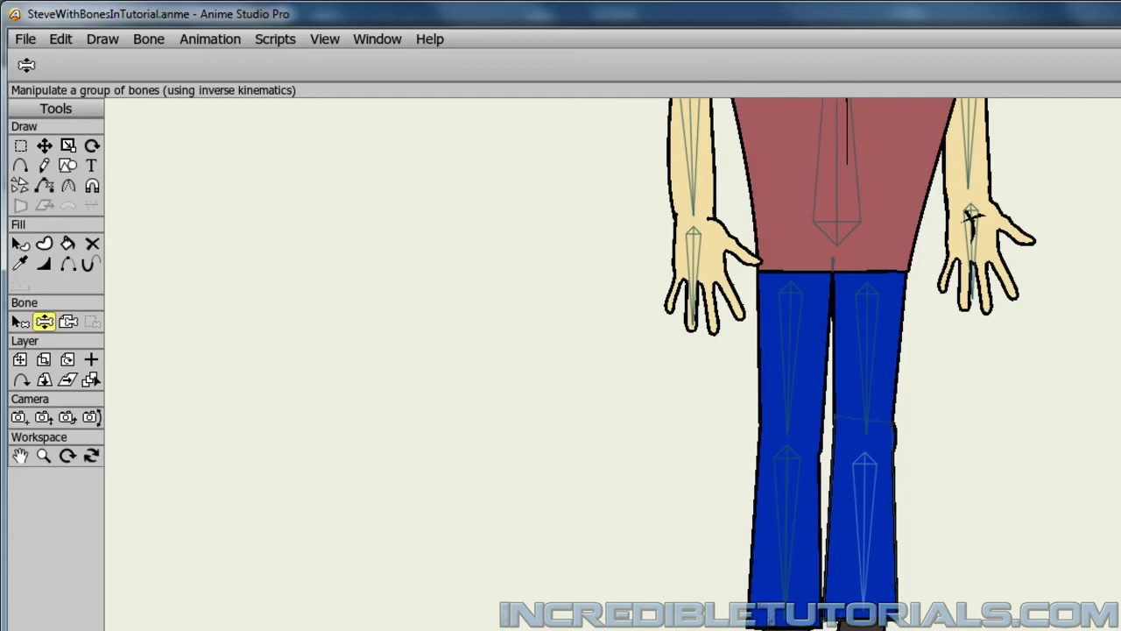
Step: Lower the back lower leg's top corner points, the outer to about X -0.08, Y -1.74 and the inner to X -0.23, Y -1.70
{"action": "scroll", "coordinate": [971, 485], "scroll_direction": "up", "scroll_amount": 3}
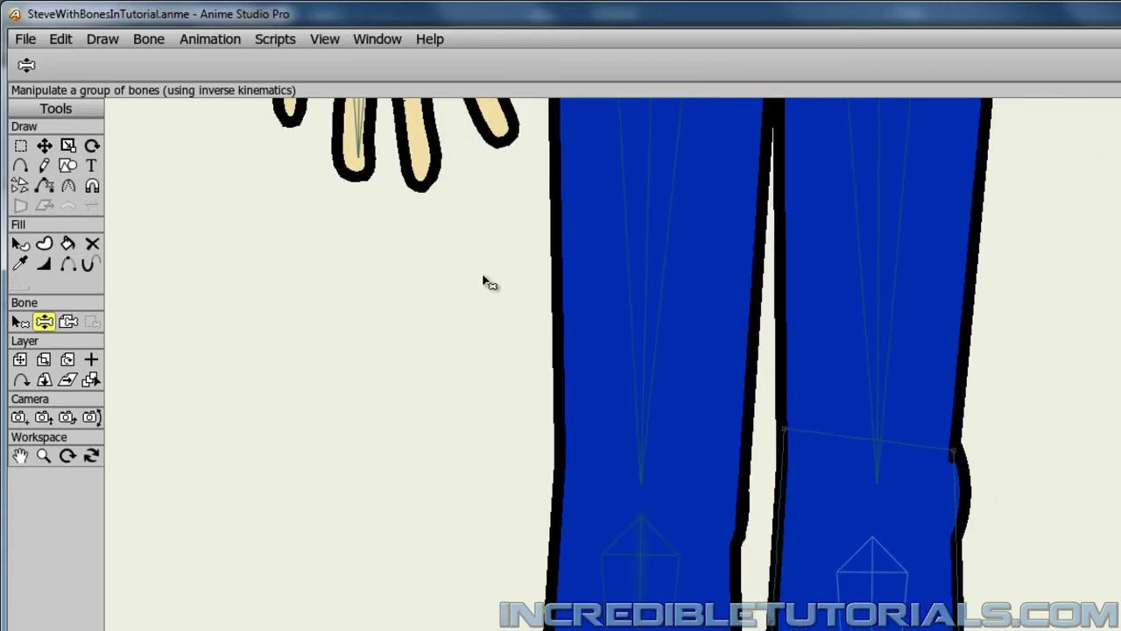
{"action": "left_click", "coordinate": [44, 146]}
{"action": "left_click_drag", "start_coordinate": [953, 452], "coordinate": [953, 496]}
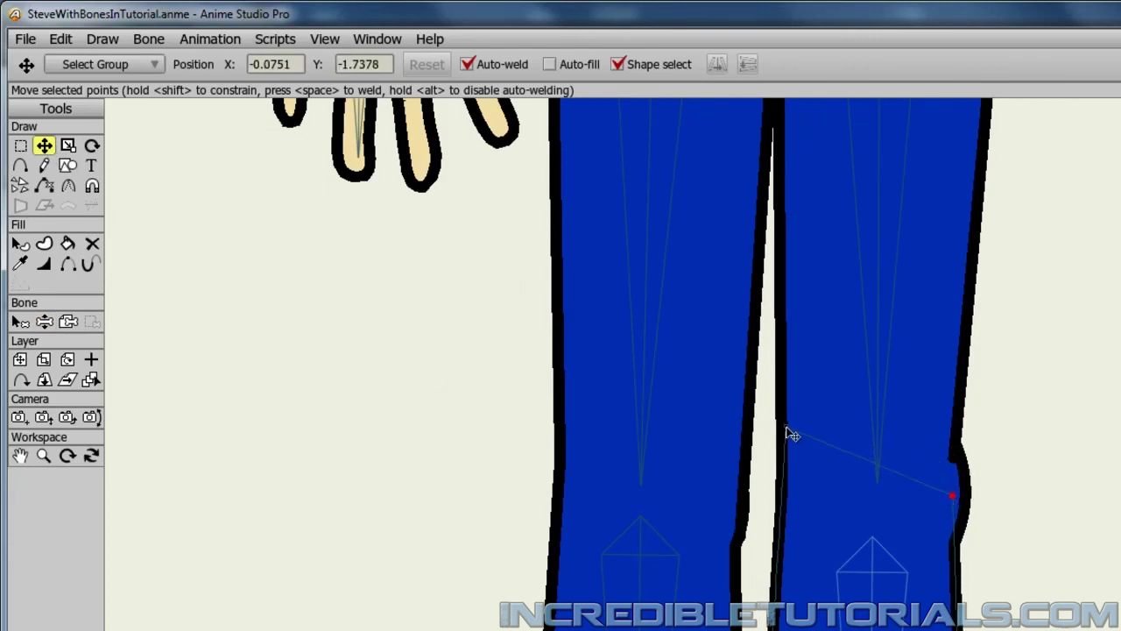
{"action": "left_click_drag", "start_coordinate": [788, 428], "coordinate": [783, 463]}
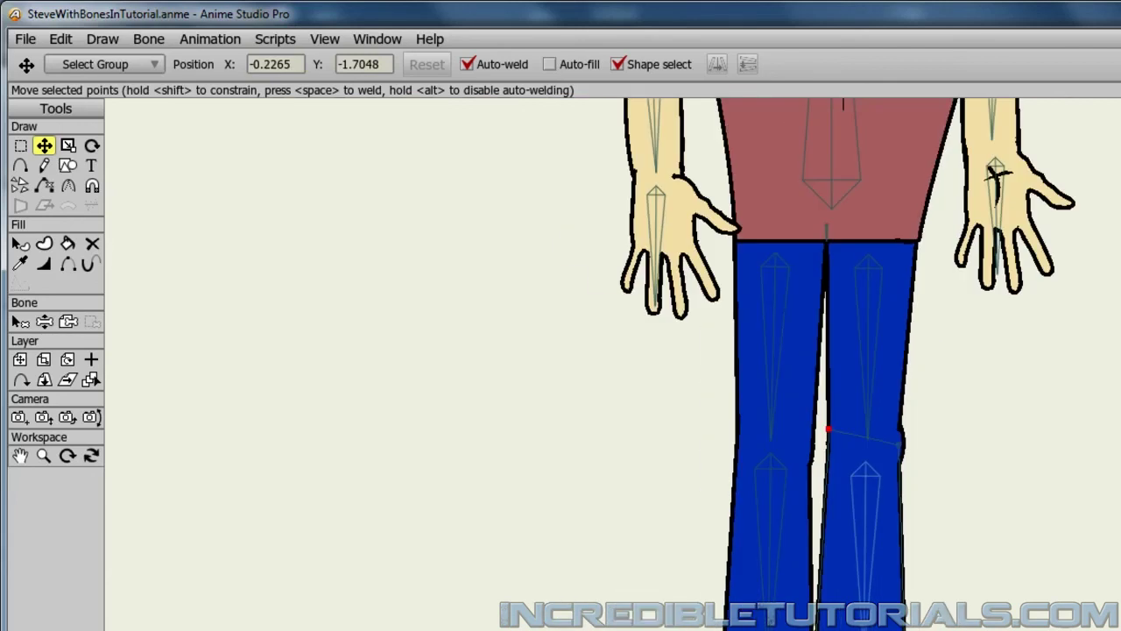
Step: Bend the back leg backward to check the knee with the lowered corner points, and undo the bend
{"action": "scroll", "coordinate": [783, 463], "scroll_direction": "down", "scroll_amount": 3}
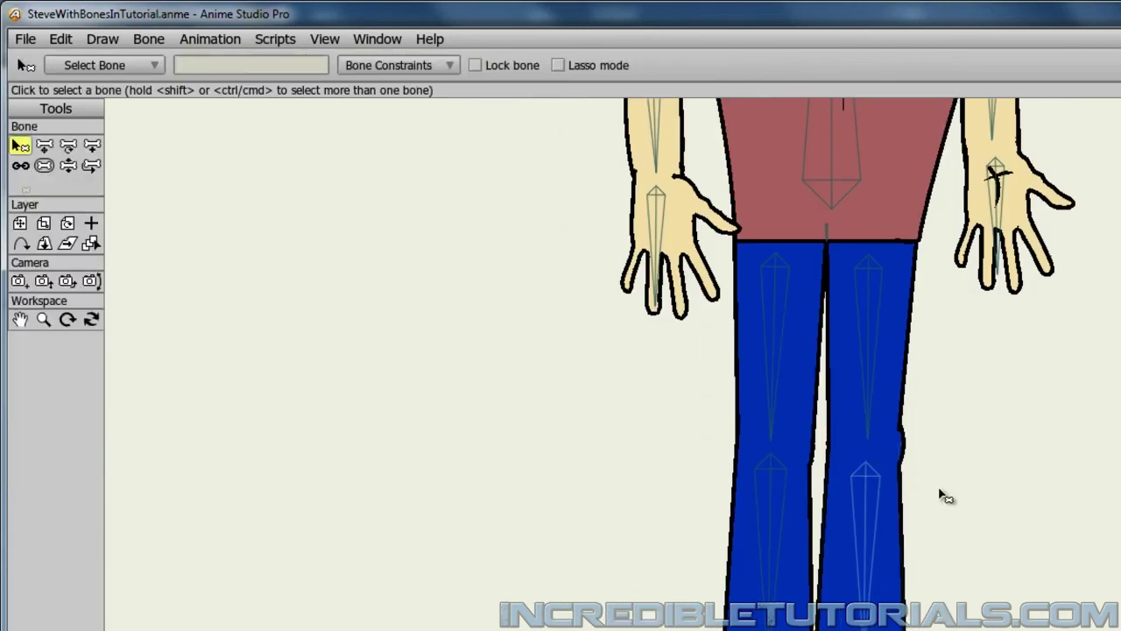
{"action": "scroll", "coordinate": [841, 412], "scroll_direction": "down", "scroll_amount": 1}
{"action": "left_click", "coordinate": [68, 165]}
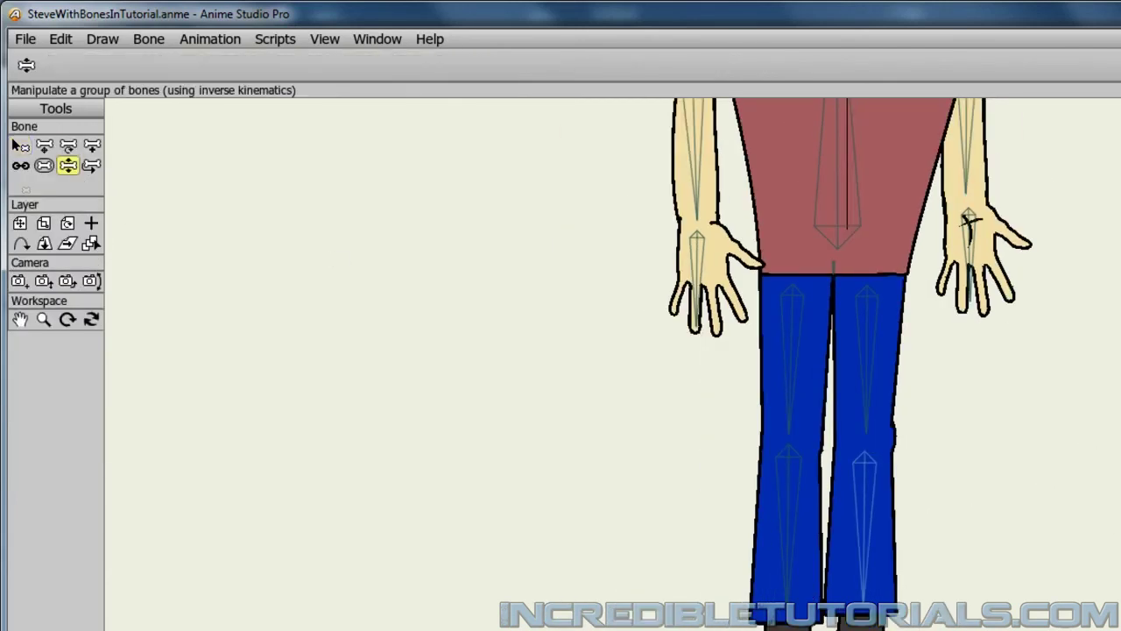
{"action": "left_click_drag", "start_coordinate": [863, 623], "coordinate": [750, 594]}
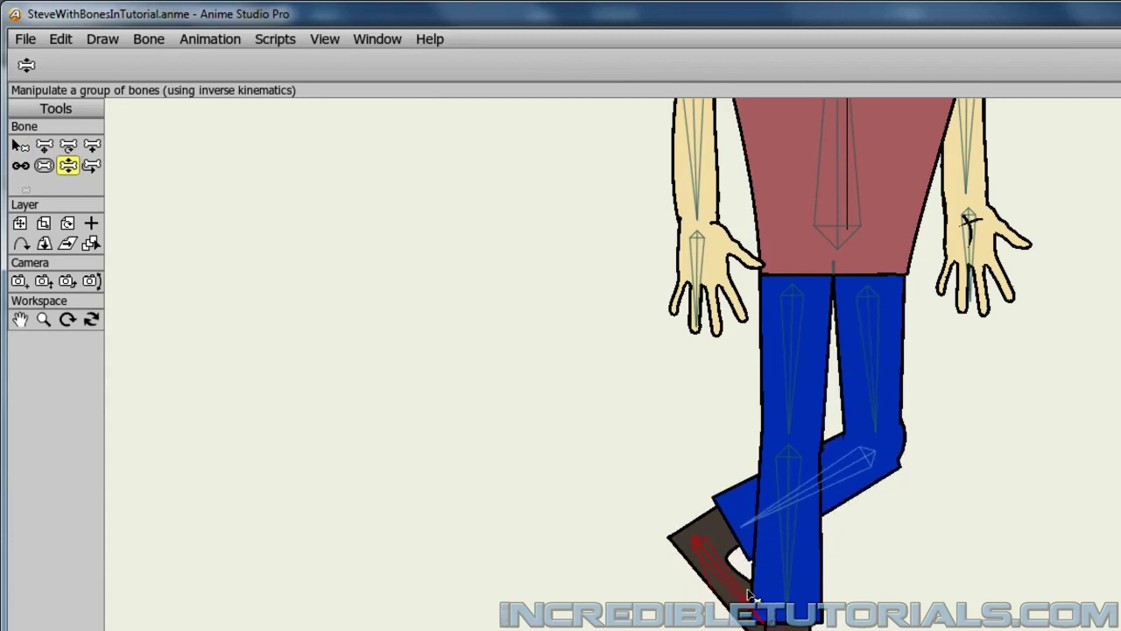
{"action": "key", "text": "ctrl+z"}
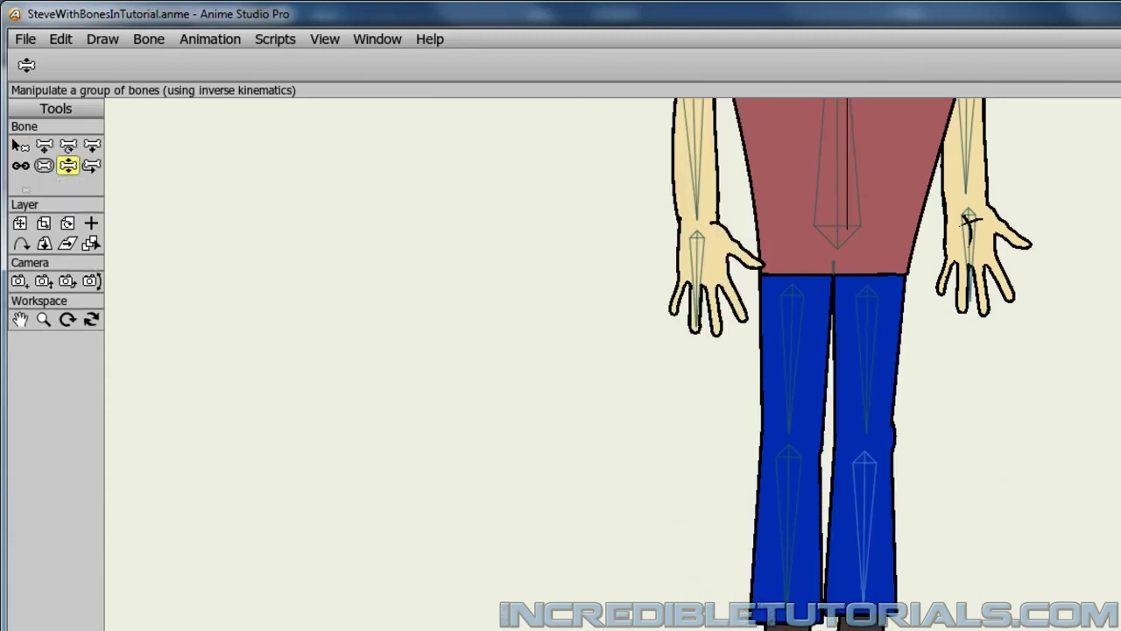
Step: Nudge the back lower leg's outer top corner point slightly further down behind the knee oval
{"action": "left_click", "coordinate": [44, 146]}
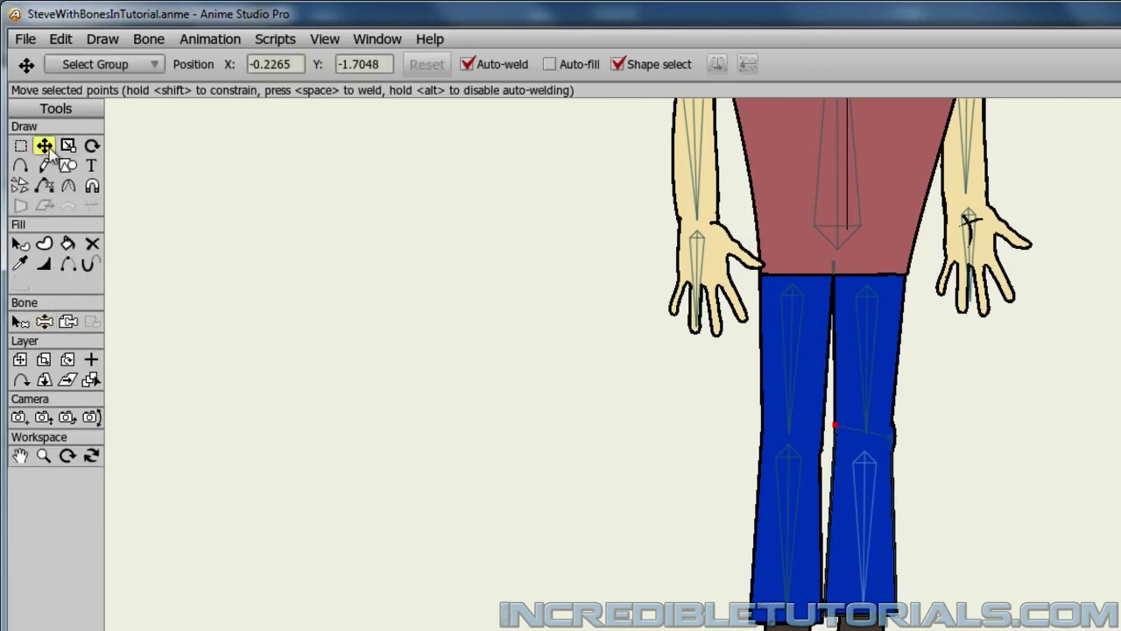
{"action": "left_click", "coordinate": [890, 438]}
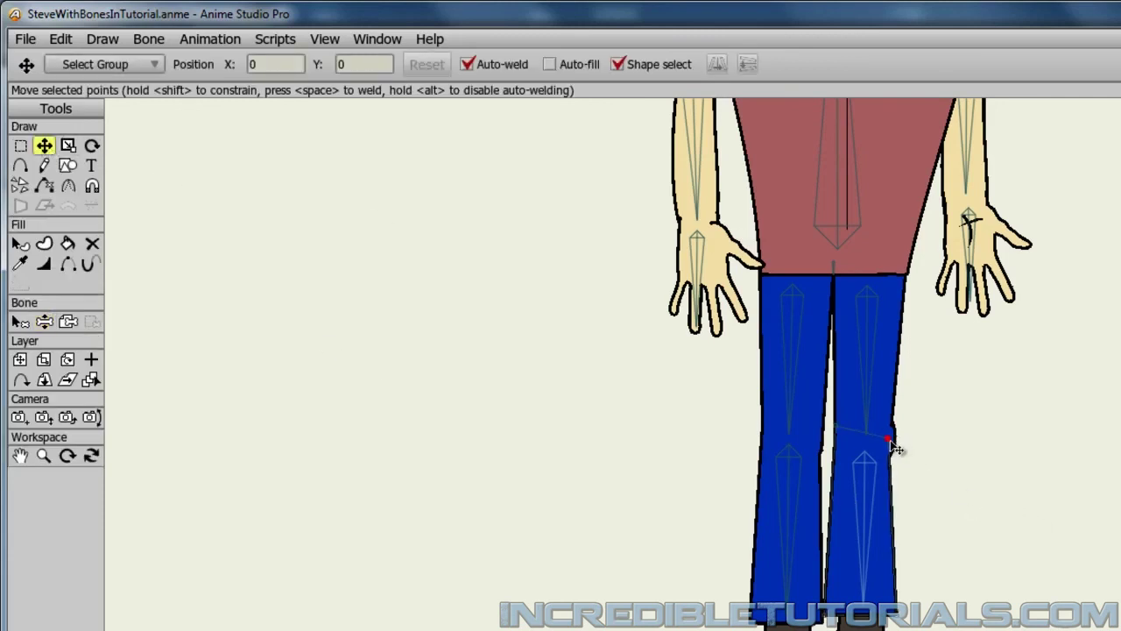
{"action": "left_click", "coordinate": [1004, 459]}
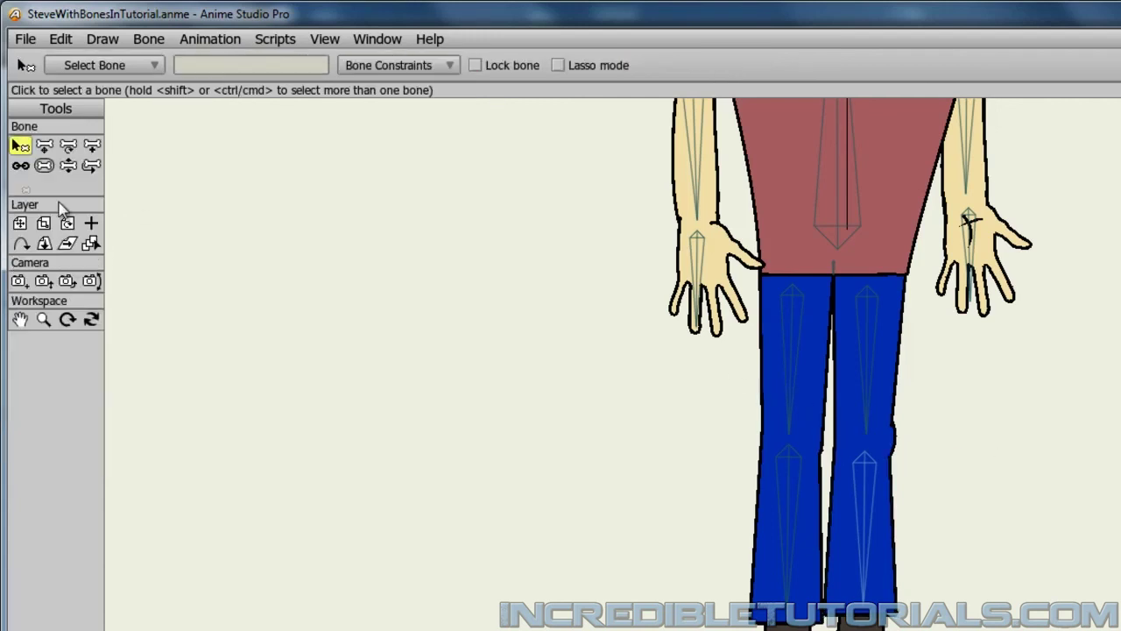
Step: Swing the back lower leg backward and high up to check the knee outline at strong bends
{"action": "left_click", "coordinate": [68, 166]}
{"action": "left_click_drag", "start_coordinate": [789, 613], "coordinate": [701, 517]}
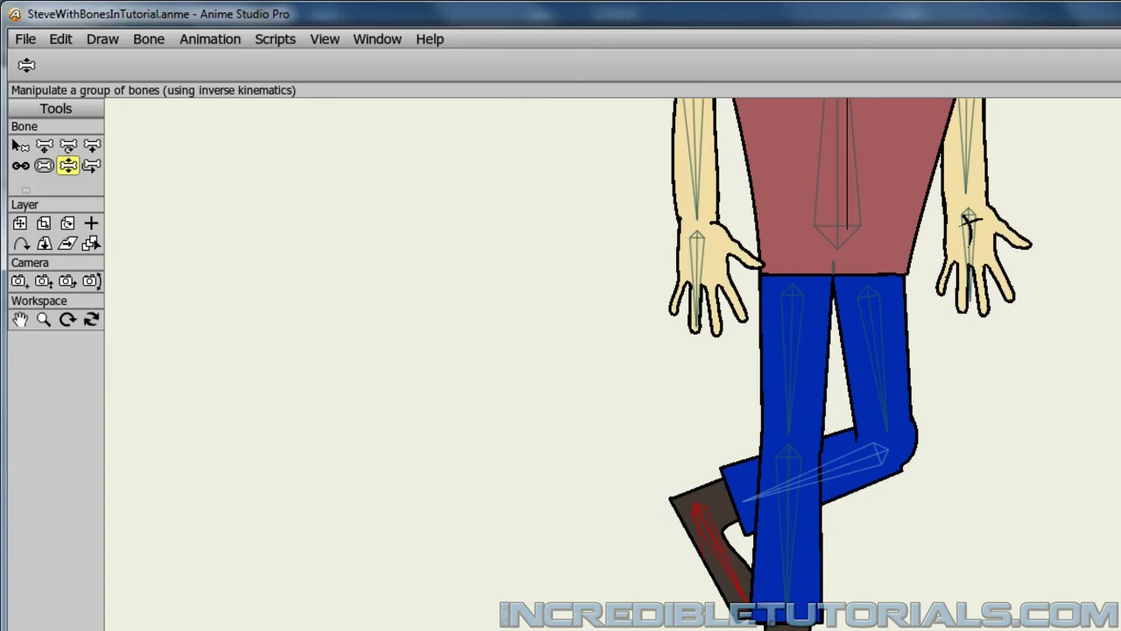
{"action": "left_click_drag", "start_coordinate": [701, 517], "coordinate": [607, 377]}
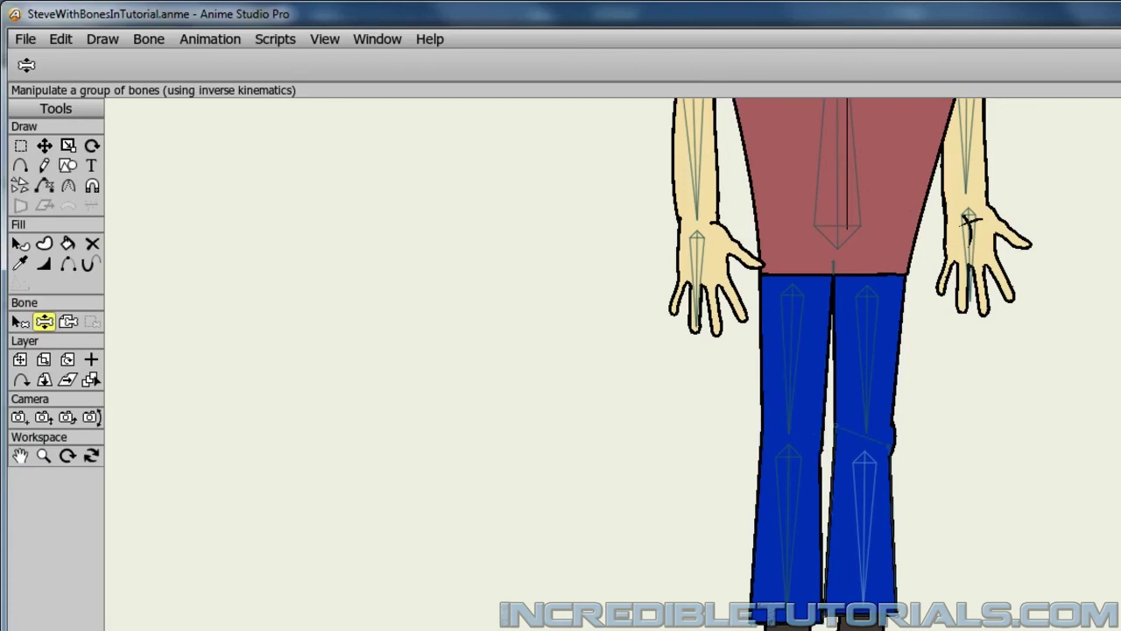
Step: Raise the back lower leg's outer top corner point and shift it inward to about X -0.09, Y -1.73
{"action": "scroll", "coordinate": [926, 518], "scroll_direction": "up", "scroll_amount": 3}
{"action": "left_click", "coordinate": [44, 145]}
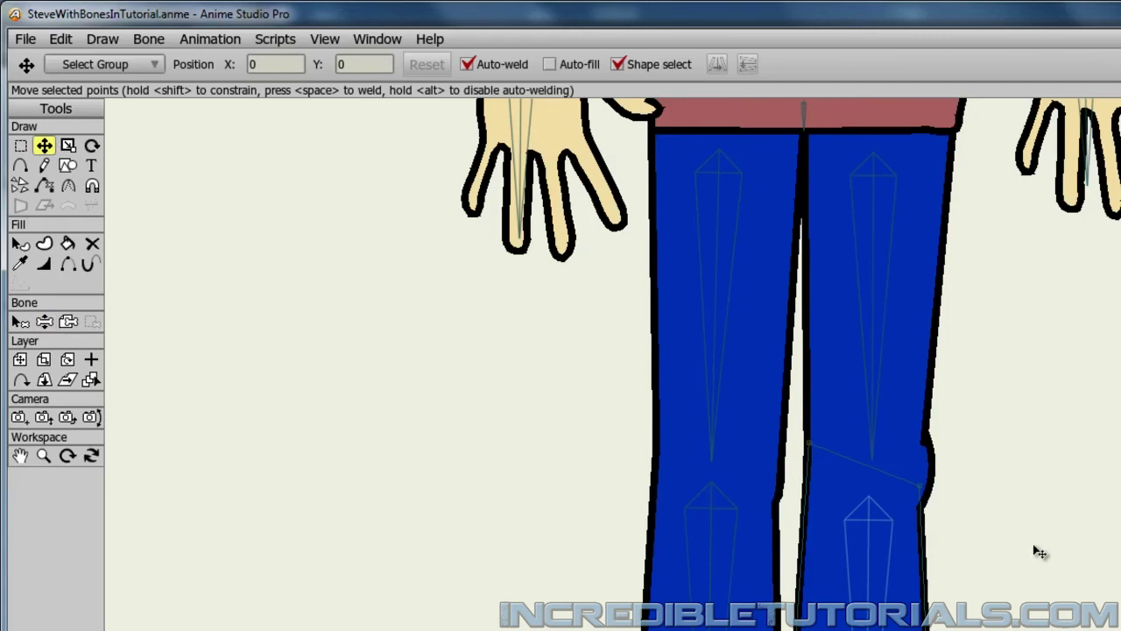
{"action": "left_click_drag", "start_coordinate": [920, 487], "coordinate": [917, 467]}
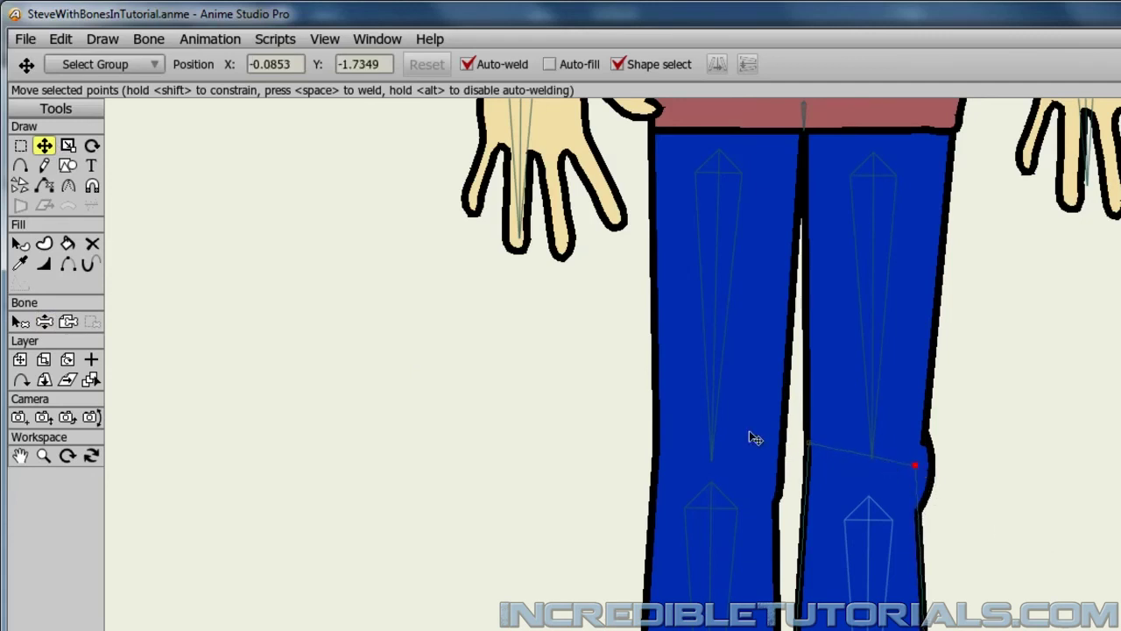
Step: Move the back lower leg's inner top corner point to about X -0.23, Y -1.71, and bend the leg backward to check the knee
{"action": "left_click_drag", "start_coordinate": [810, 445], "coordinate": [806, 449]}
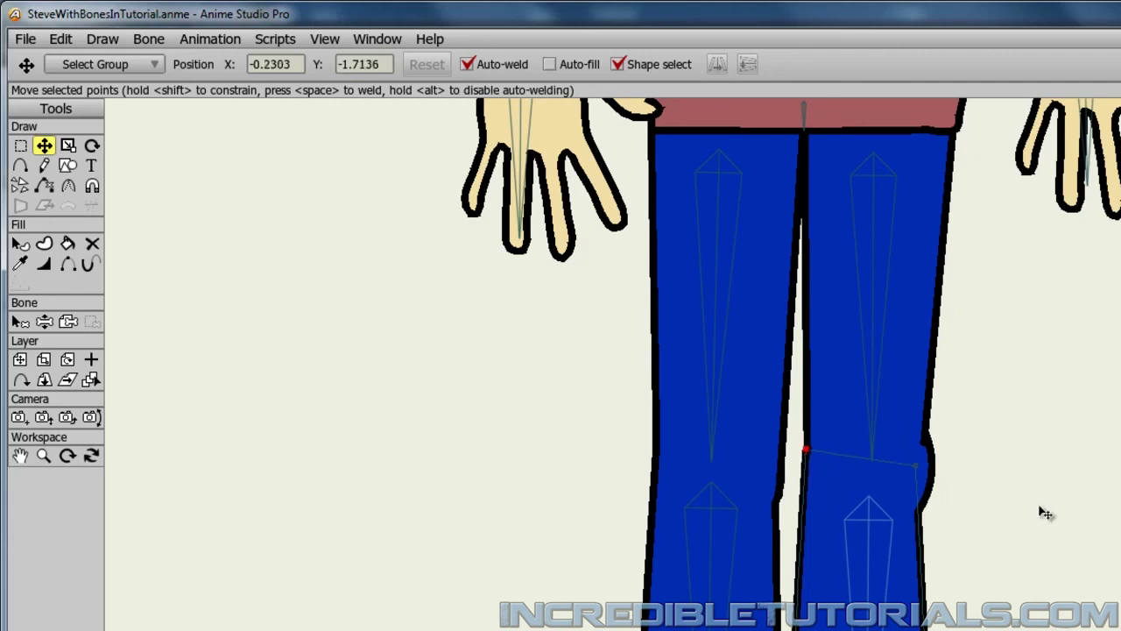
{"action": "left_click", "coordinate": [996, 533]}
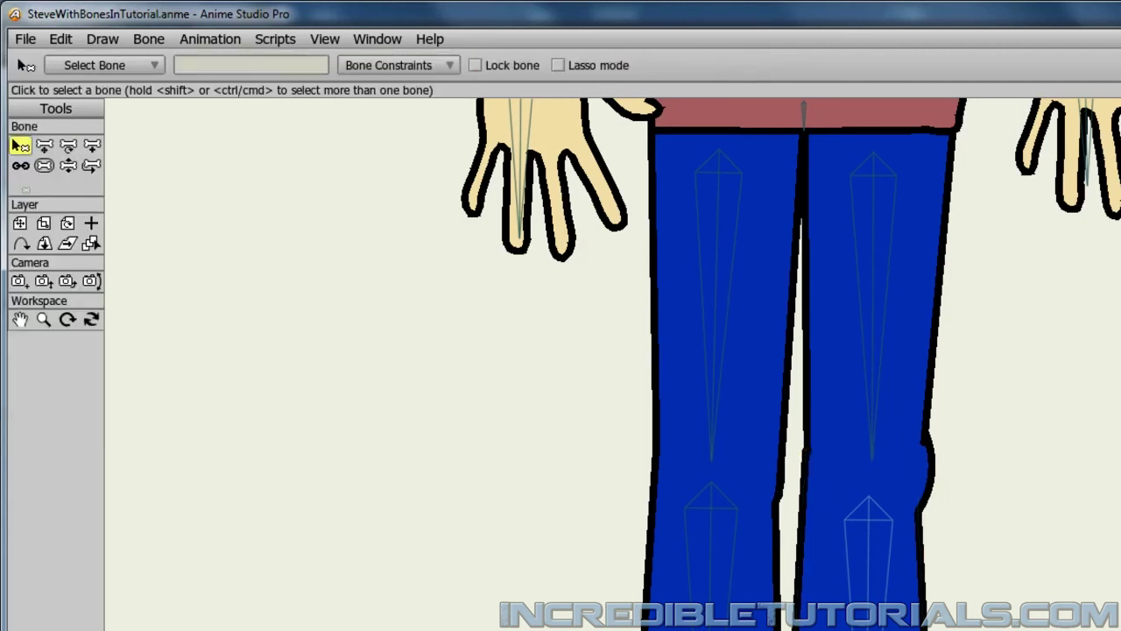
{"action": "scroll", "coordinate": [783, 400], "scroll_direction": "down", "scroll_amount": 3}
{"action": "left_click", "coordinate": [67, 164]}
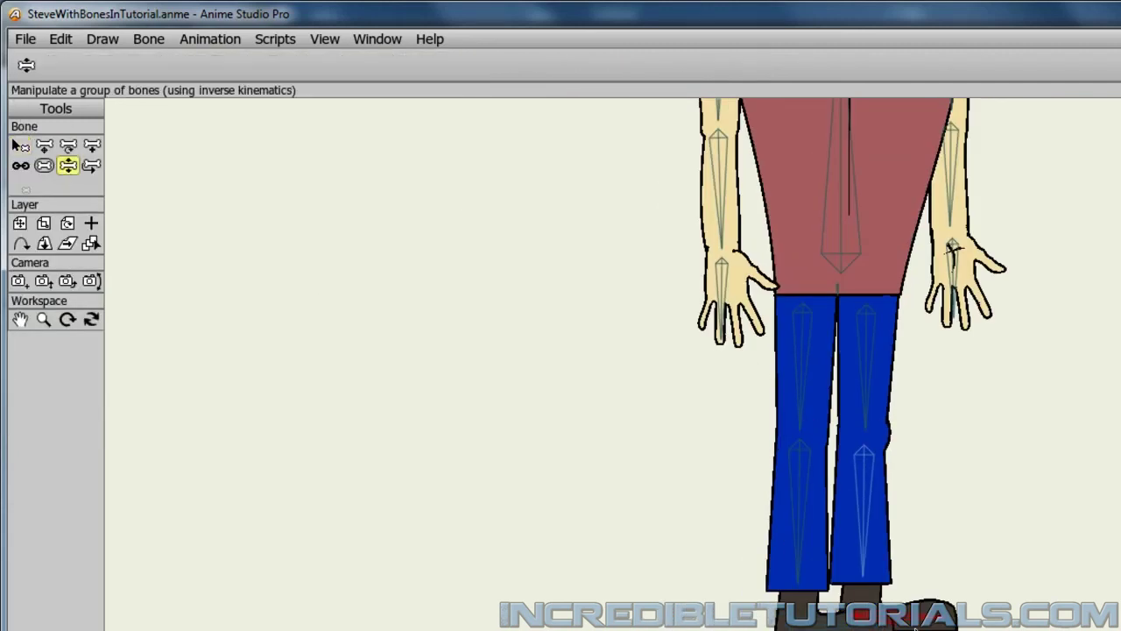
{"action": "left_click_drag", "start_coordinate": [863, 570], "coordinate": [651, 588]}
{"action": "left_click_drag", "start_coordinate": [863, 578], "coordinate": [680, 601]}
{"action": "scroll", "coordinate": [861, 410], "scroll_direction": "up", "scroll_amount": 3}
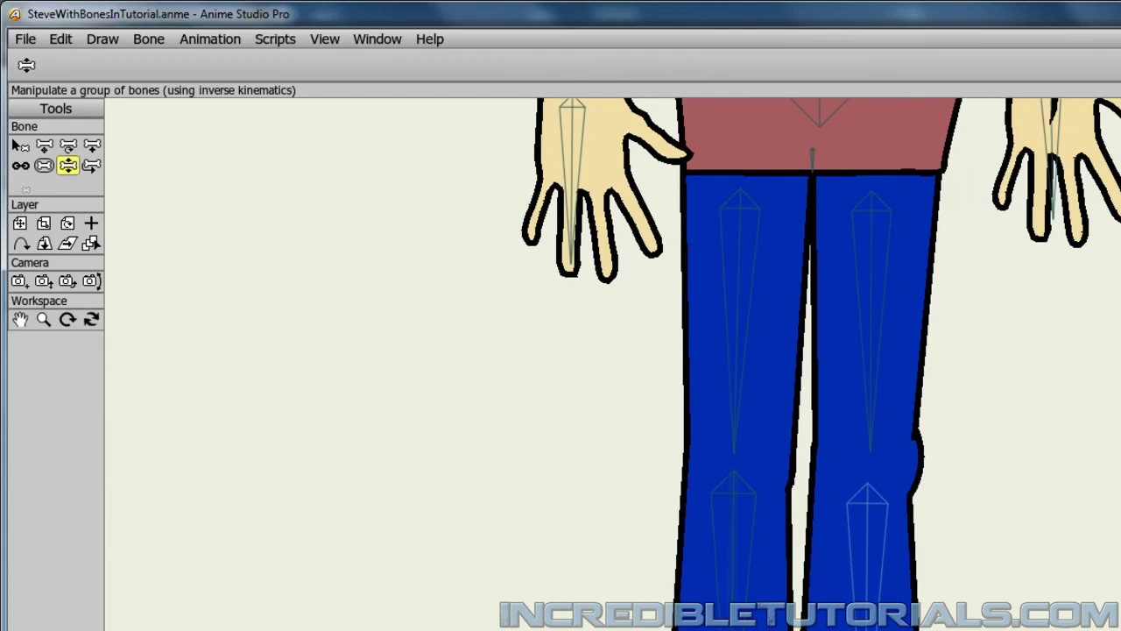
Step: Nudge the outer side point of the back leg's knee oval slightly inward toward the leg outline
{"action": "left_click", "coordinate": [888, 438], "text": "ctrl+alt"}
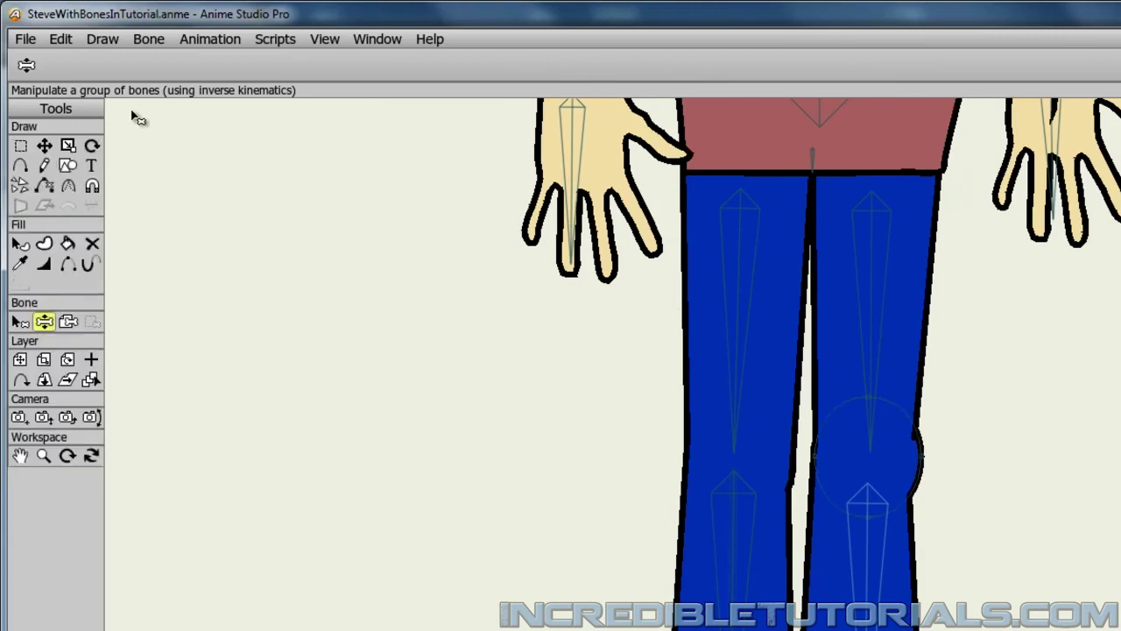
{"action": "left_click", "coordinate": [44, 145]}
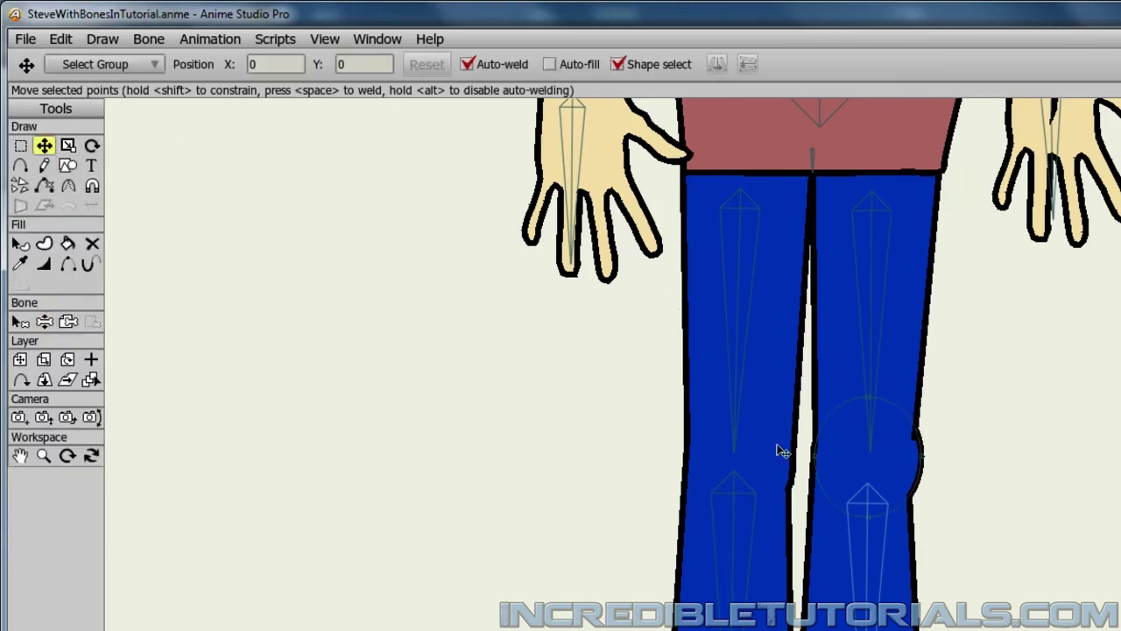
{"action": "left_click", "coordinate": [893, 471]}
{"action": "left_click", "coordinate": [966, 484]}
{"action": "left_click_drag", "start_coordinate": [928, 467], "coordinate": [920, 467]}
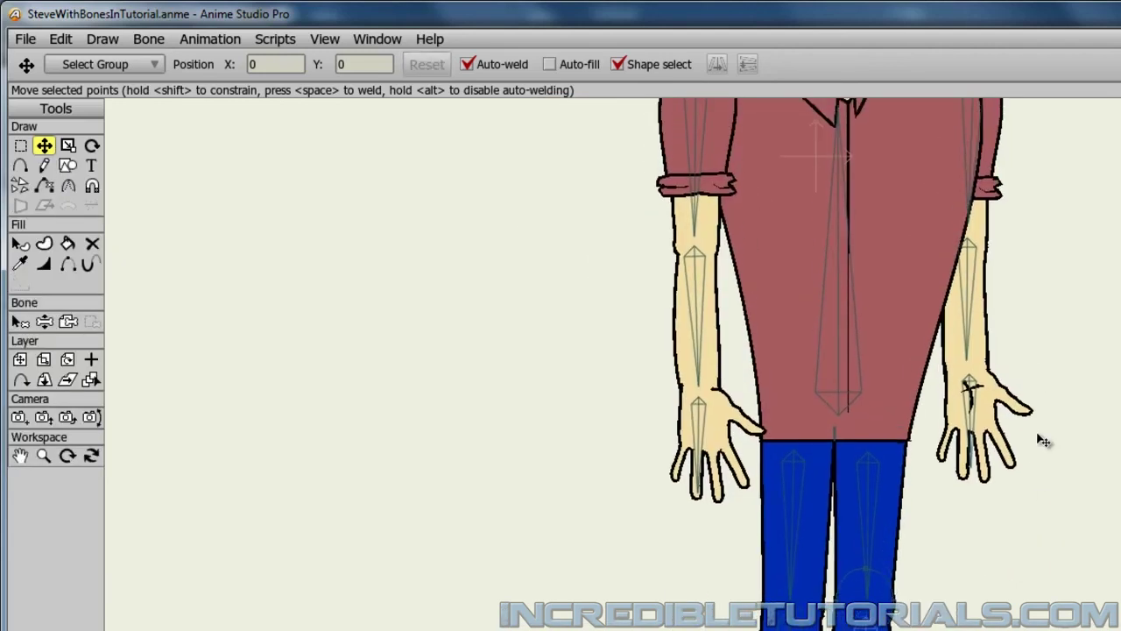
Step: Swing the front arm across the body and raise the back arm forward to test the arm rig
{"action": "scroll", "coordinate": [1051, 412], "scroll_direction": "down", "scroll_amount": 3}
{"action": "left_click_drag", "start_coordinate": [1057, 382], "coordinate": [1043, 515]}
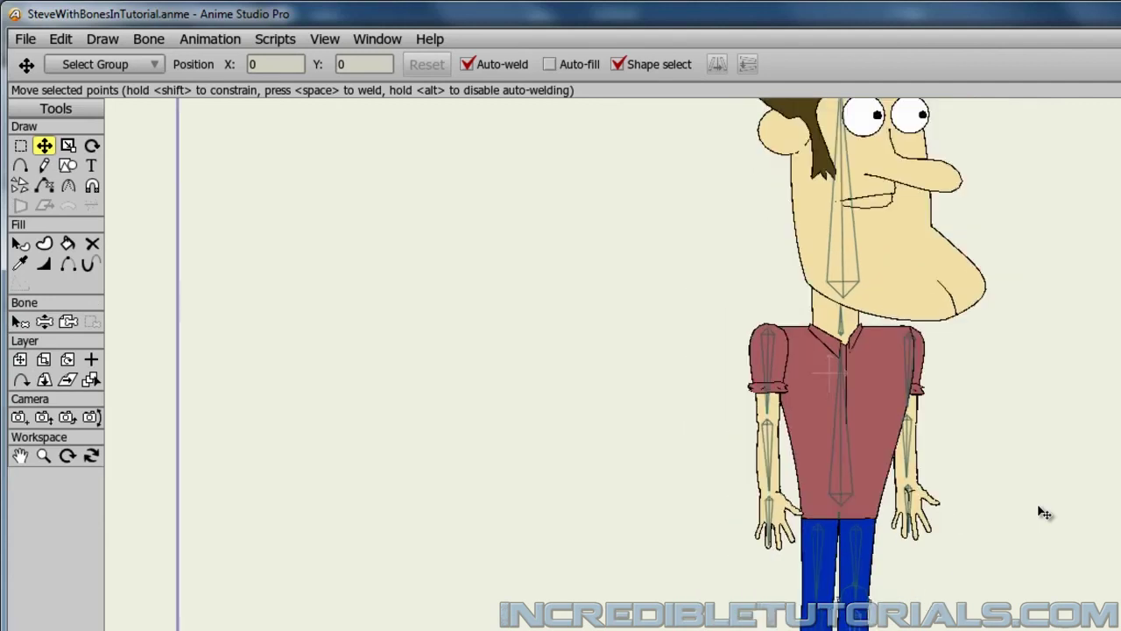
{"action": "scroll", "coordinate": [1044, 512], "scroll_direction": "down", "scroll_amount": 1}
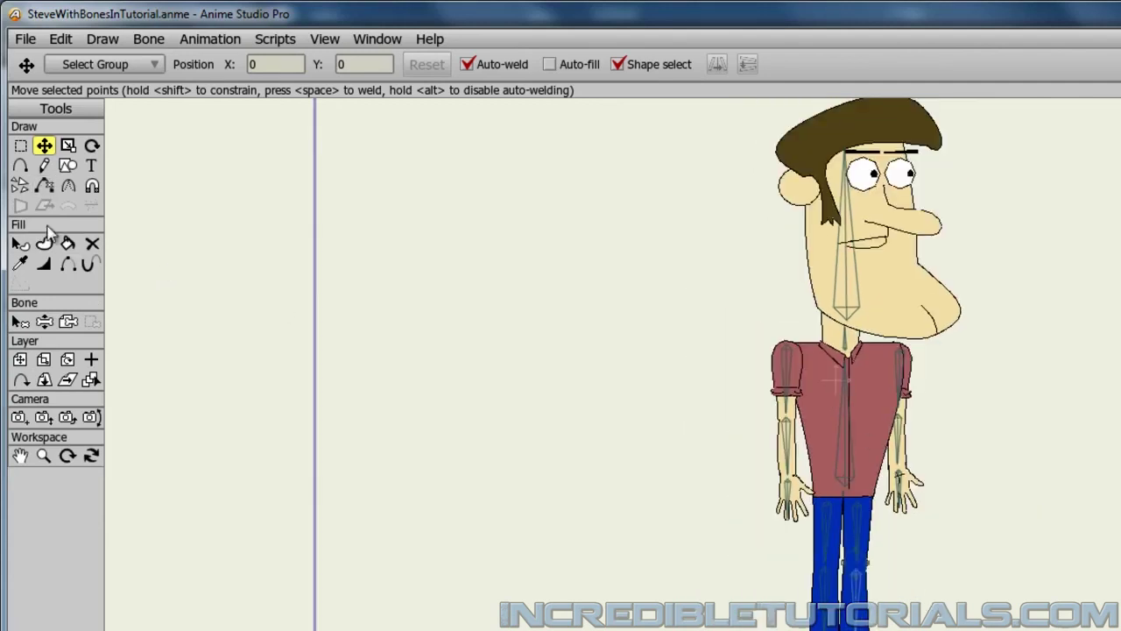
{"action": "left_click", "coordinate": [44, 322]}
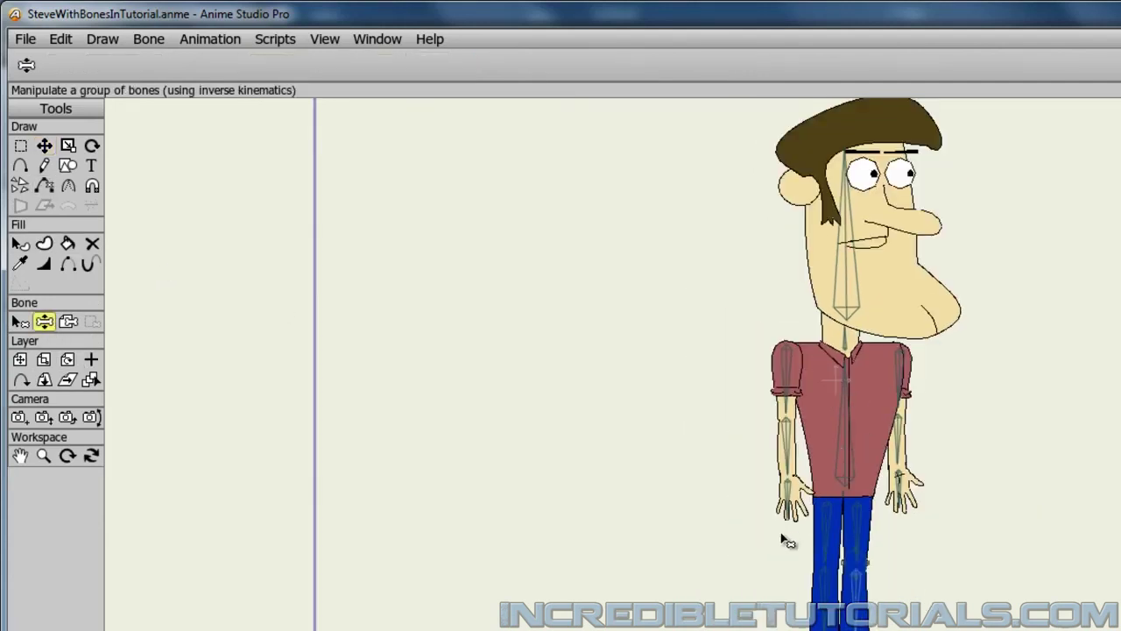
{"action": "left_click_drag", "start_coordinate": [783, 538], "coordinate": [826, 486]}
{"action": "left_click_drag", "start_coordinate": [916, 514], "coordinate": [1054, 480]}
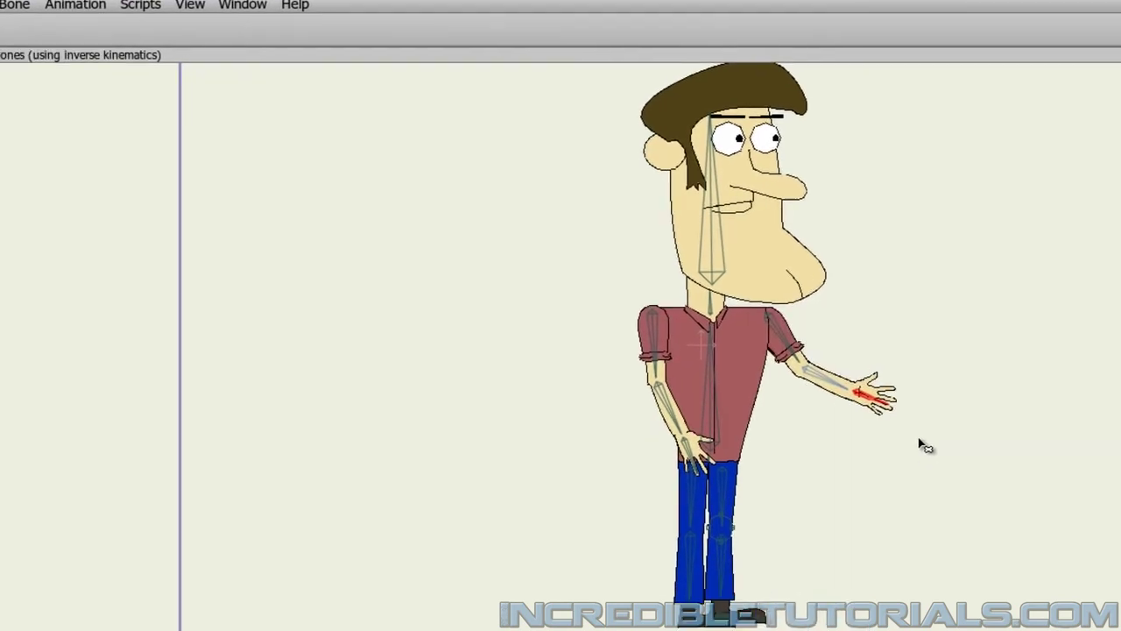
Step: Tilt the head and torso and bend both legs to test the full rig, and return the character to its rest pose
{"action": "left_click_drag", "start_coordinate": [717, 219], "coordinate": [720, 206]}
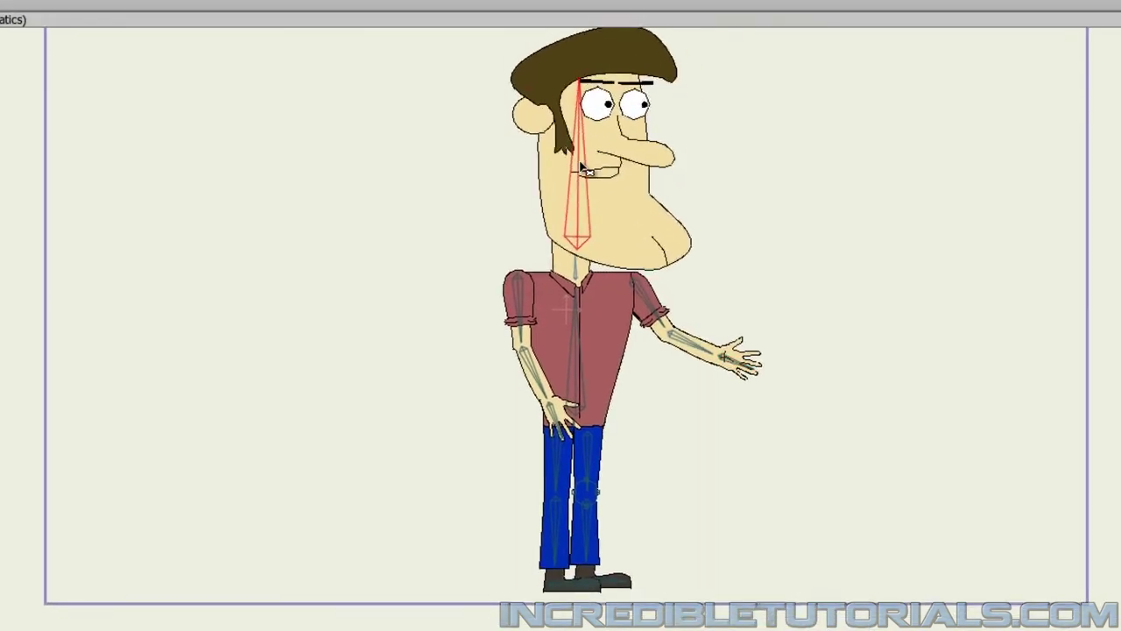
{"action": "mouse_move", "coordinate": [583, 168]}
{"action": "left_mouse_down"}
{"action": "mouse_move", "coordinate": [600, 175]}
{"action": "mouse_move", "coordinate": [585, 170]}
{"action": "left_mouse_up"}
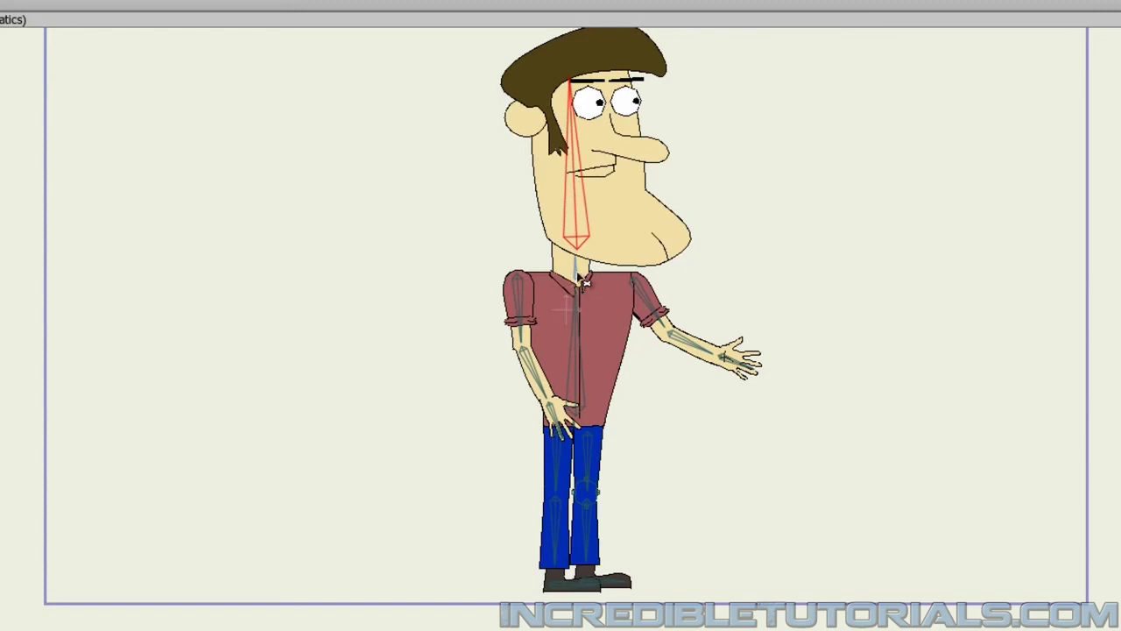
{"action": "mouse_move", "coordinate": [585, 344]}
{"action": "left_mouse_down"}
{"action": "mouse_move", "coordinate": [576, 351]}
{"action": "mouse_move", "coordinate": [582, 340]}
{"action": "left_mouse_up"}
{"action": "left_click_drag", "start_coordinate": [574, 597], "coordinate": [483, 561]}
{"action": "mouse_move", "coordinate": [605, 580]}
{"action": "left_mouse_down"}
{"action": "mouse_move", "coordinate": [644, 571]}
{"action": "mouse_move", "coordinate": [602, 578]}
{"action": "left_mouse_up"}
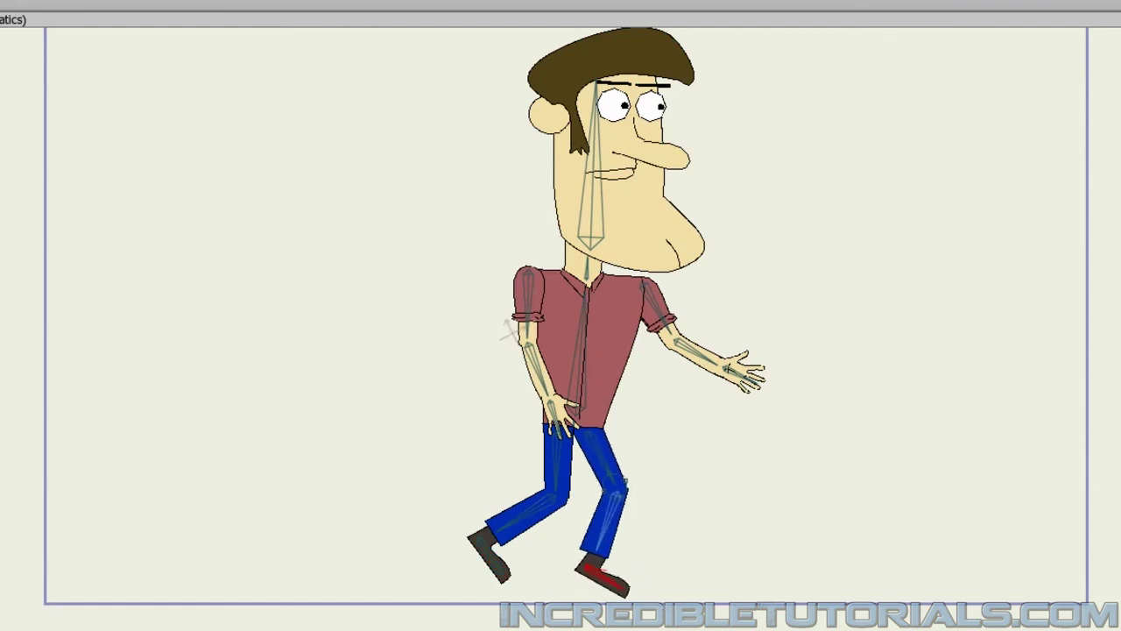
{"action": "key", "text": "b"}
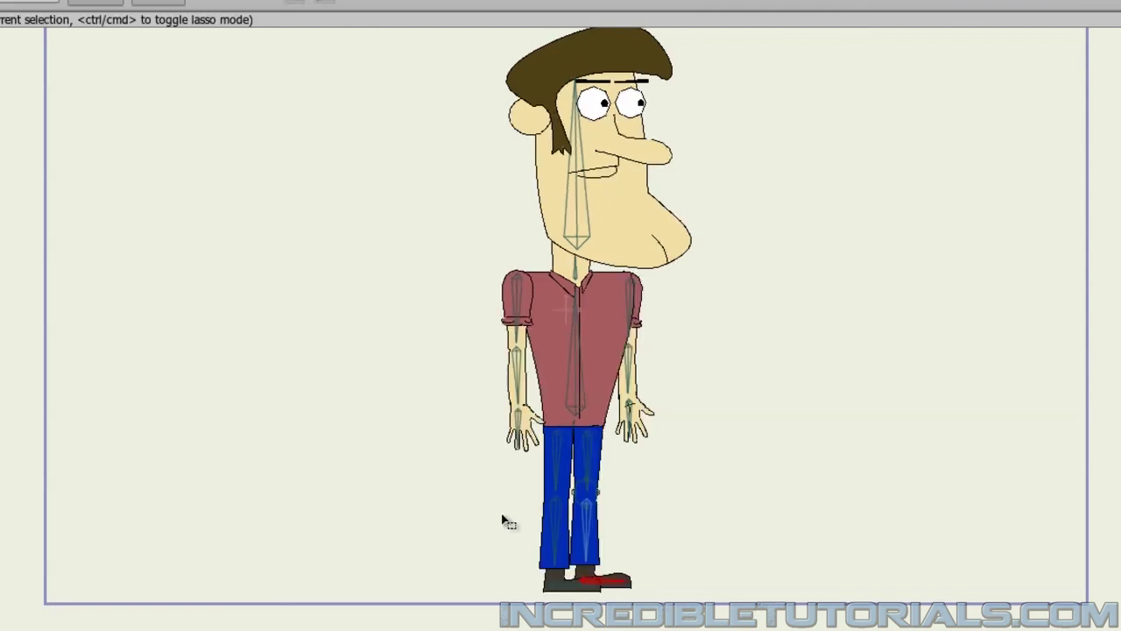